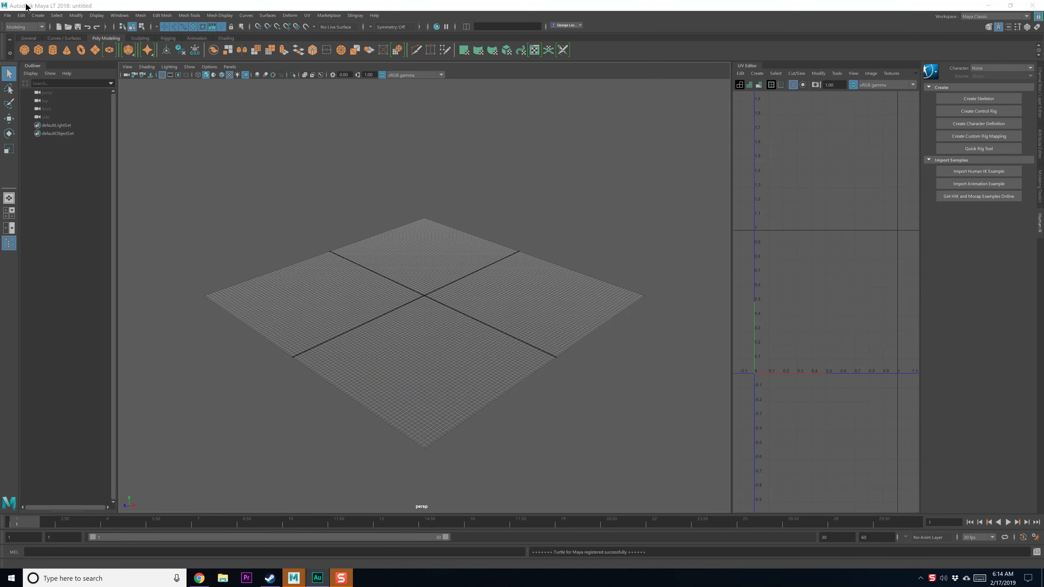
Open the recent scene NursingRoom_BlockIn_04.mlt
{"action": "left_click", "coordinate": [8, 15]}
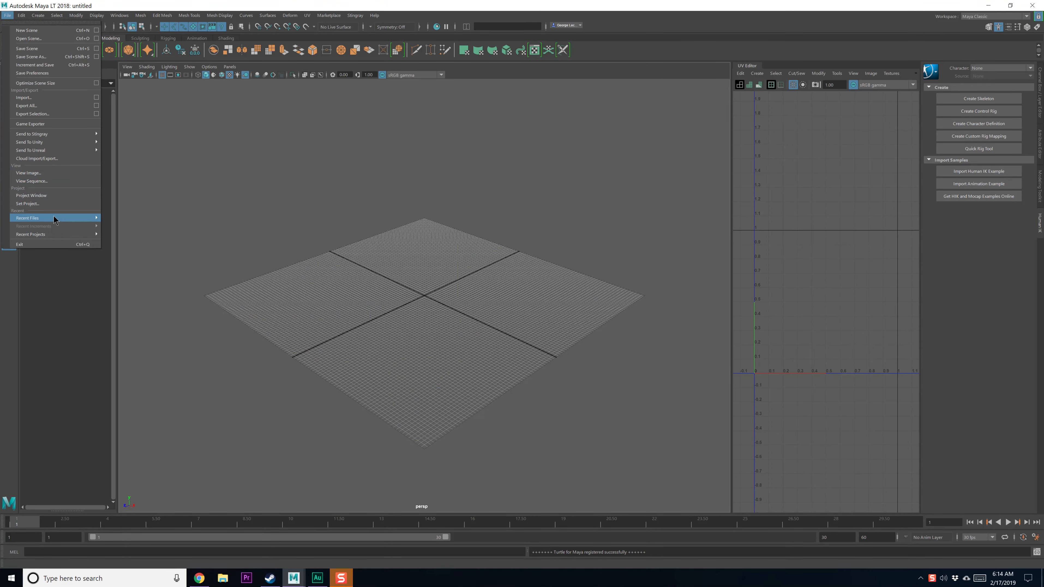
{"action": "mouse_move", "coordinate": [53, 217]}
{"action": "left_click", "coordinate": [282, 232]}
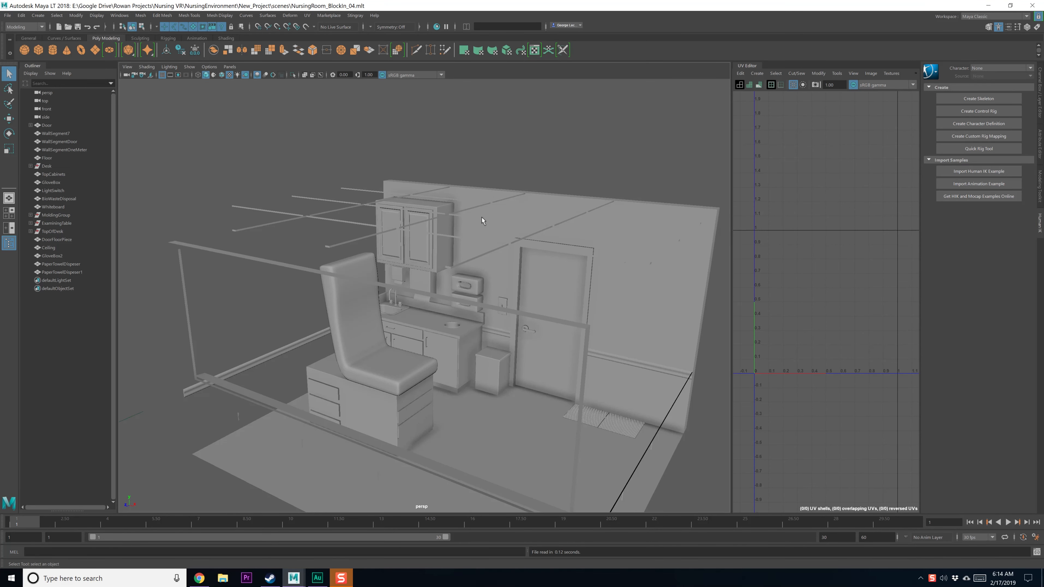
Examine the UV layouts of the lower glove box and the light switch beside the door
{"action": "scroll", "coordinate": [471, 247], "scroll_direction": "up", "scroll_amount": 10}
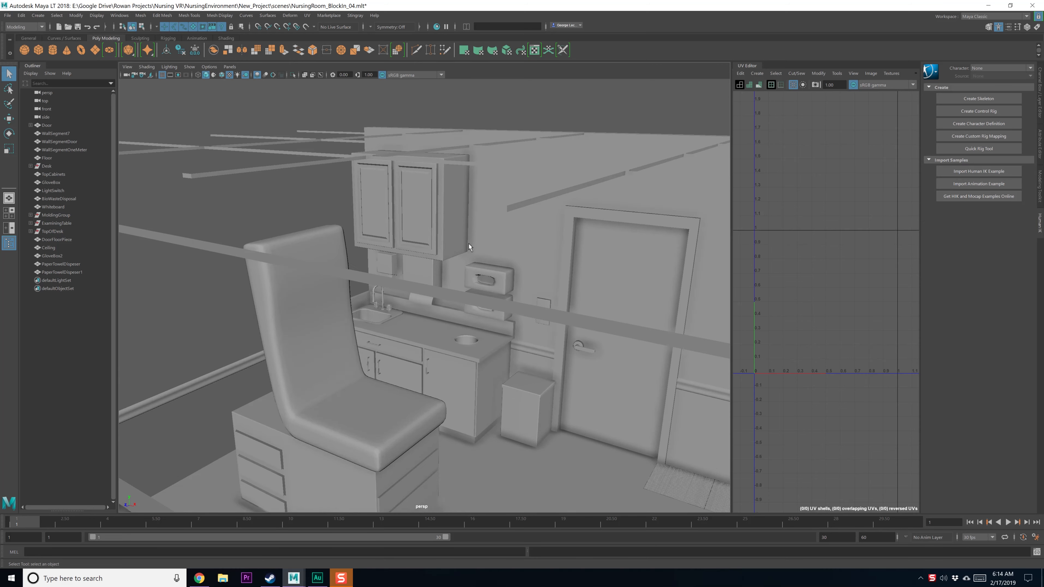
{"action": "left_click_drag", "start_coordinate": [428, 228], "coordinate": [389, 257], "text": "alt"}
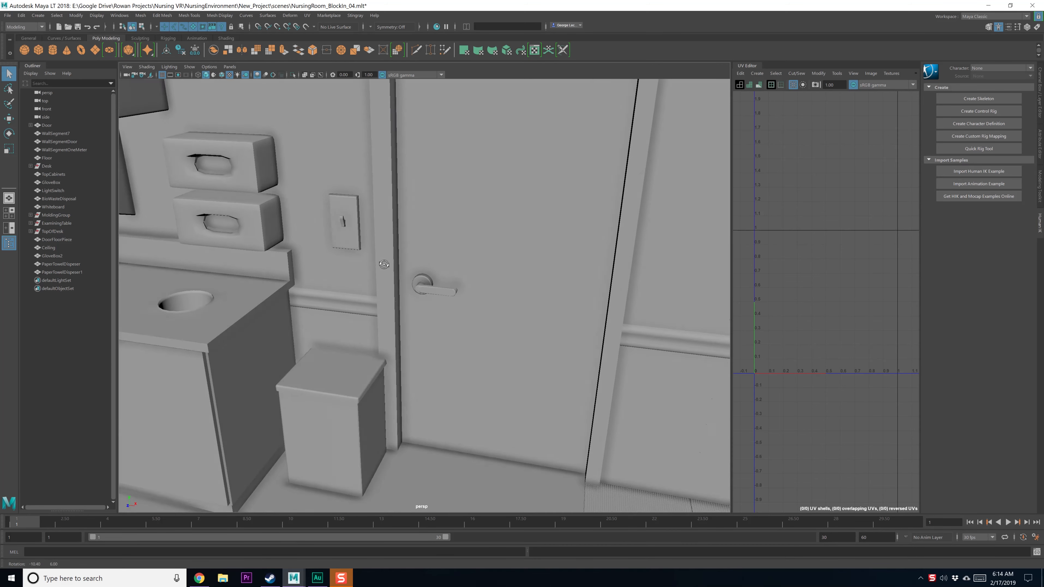
{"action": "scroll", "coordinate": [383, 265], "scroll_direction": "down", "scroll_amount": 4}
{"action": "middle_click_drag", "start_coordinate": [383, 259], "coordinate": [460, 265], "text": "alt"}
{"action": "left_click_drag", "start_coordinate": [460, 265], "coordinate": [453, 268], "text": "alt"}
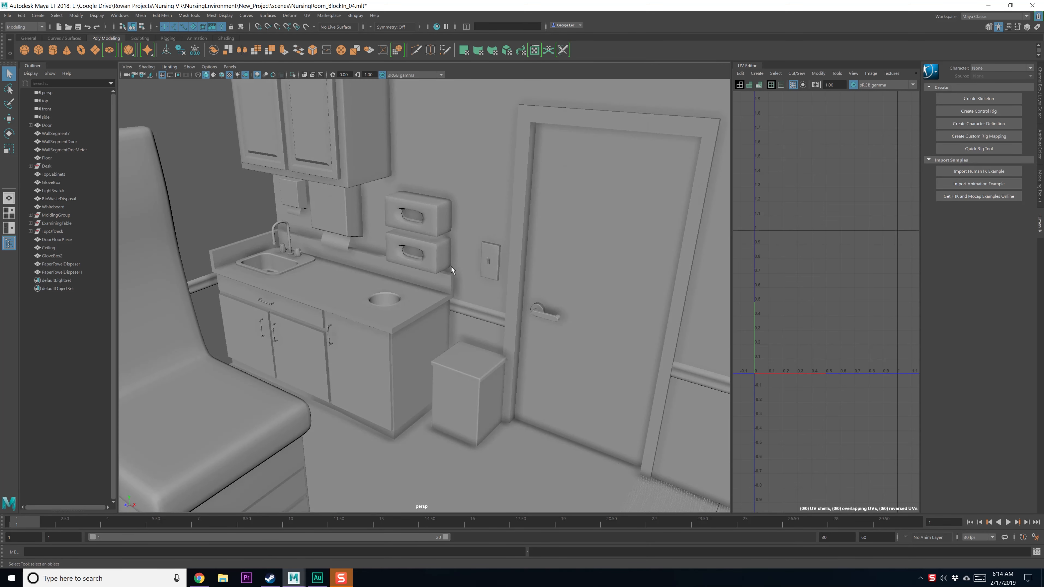
{"action": "left_click", "coordinate": [442, 236]}
{"action": "left_click", "coordinate": [443, 255]}
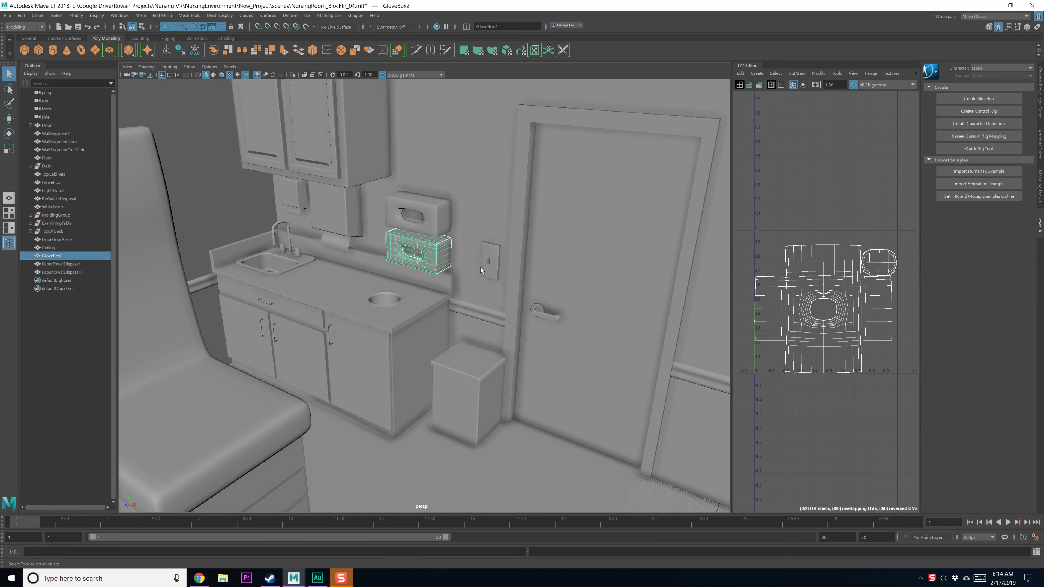
{"action": "left_click", "coordinate": [483, 266]}
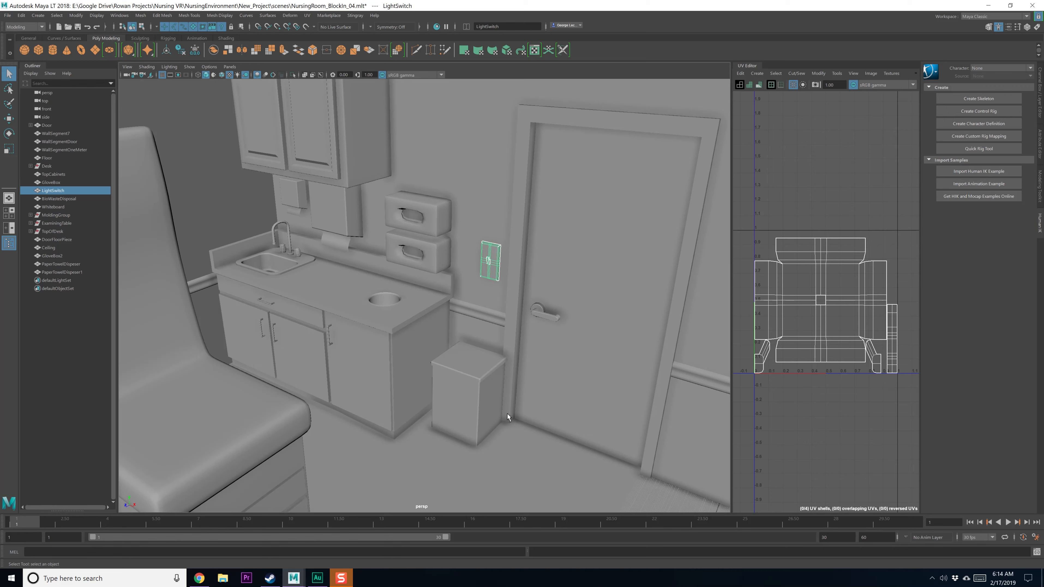
Examine the UV layouts of the bio-waste bin, the countertop sections and the lower cabinets
{"action": "left_click", "coordinate": [451, 386]}
{"action": "left_click", "coordinate": [352, 315]}
{"action": "left_click", "coordinate": [330, 294]}
{"action": "key", "text": "ctrl+z"}
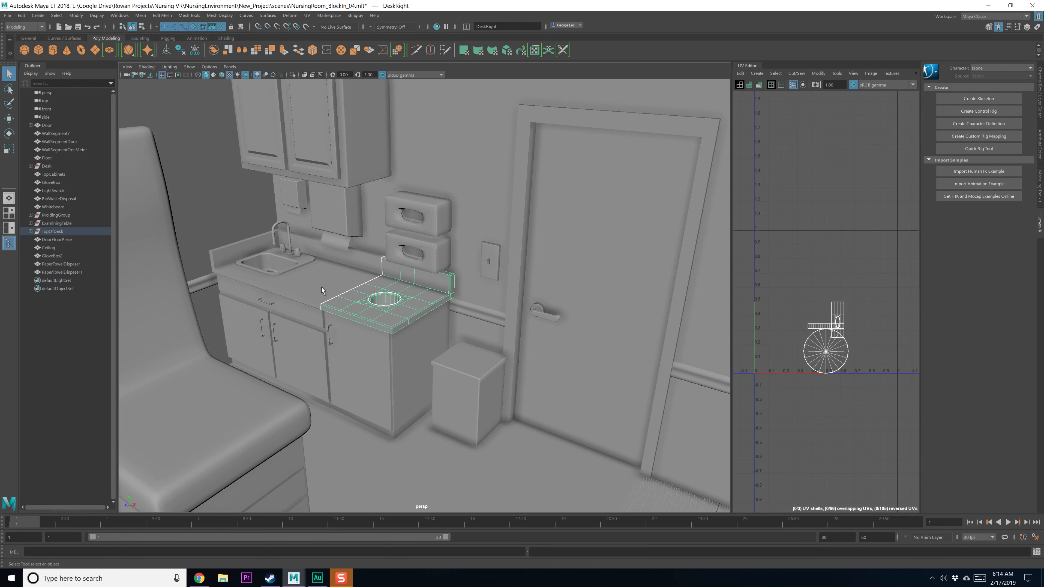
{"action": "left_click", "coordinate": [322, 287]}
{"action": "left_click", "coordinate": [348, 313]}
{"action": "left_click", "coordinate": [323, 289]}
{"action": "left_click", "coordinate": [339, 306]}
{"action": "left_click", "coordinate": [348, 573]}
{"action": "left_click", "coordinate": [373, 368]}
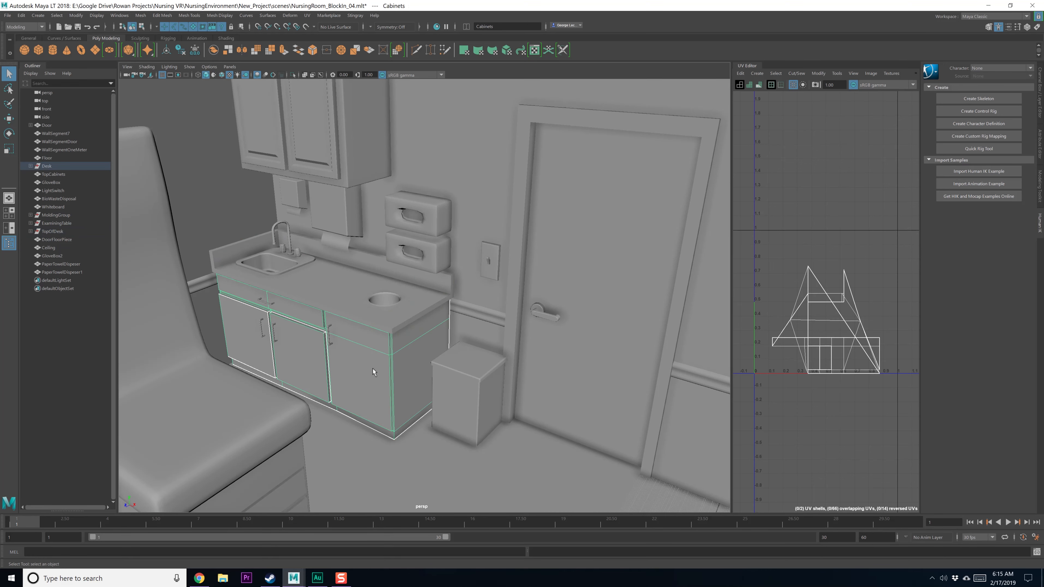
Find and launch Substance Painter, and return the Maya window to full screen
{"action": "left_click_drag", "start_coordinate": [954, 5], "coordinate": [869, 50]}
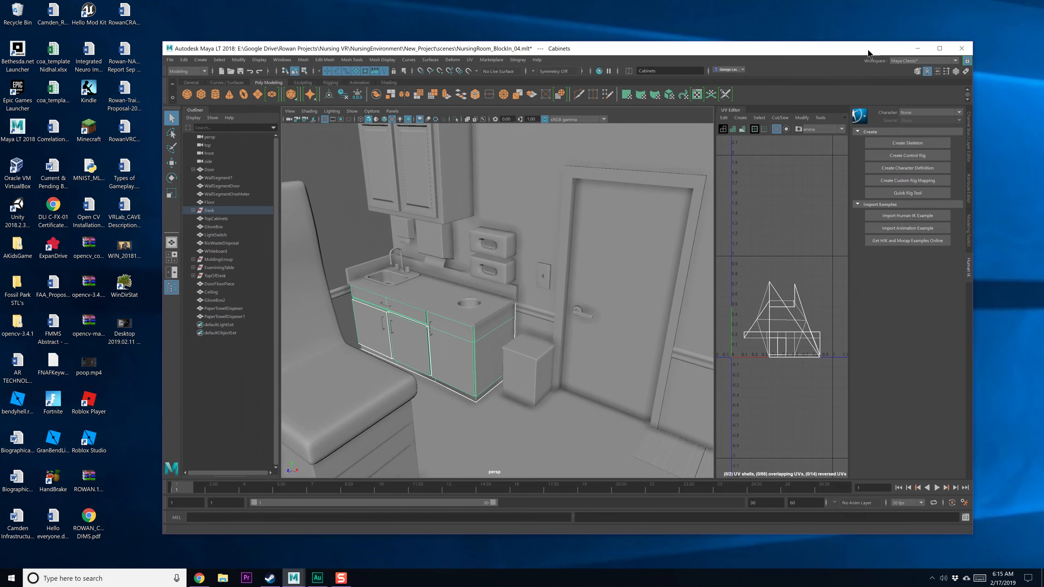
{"action": "left_click", "coordinate": [9, 580]}
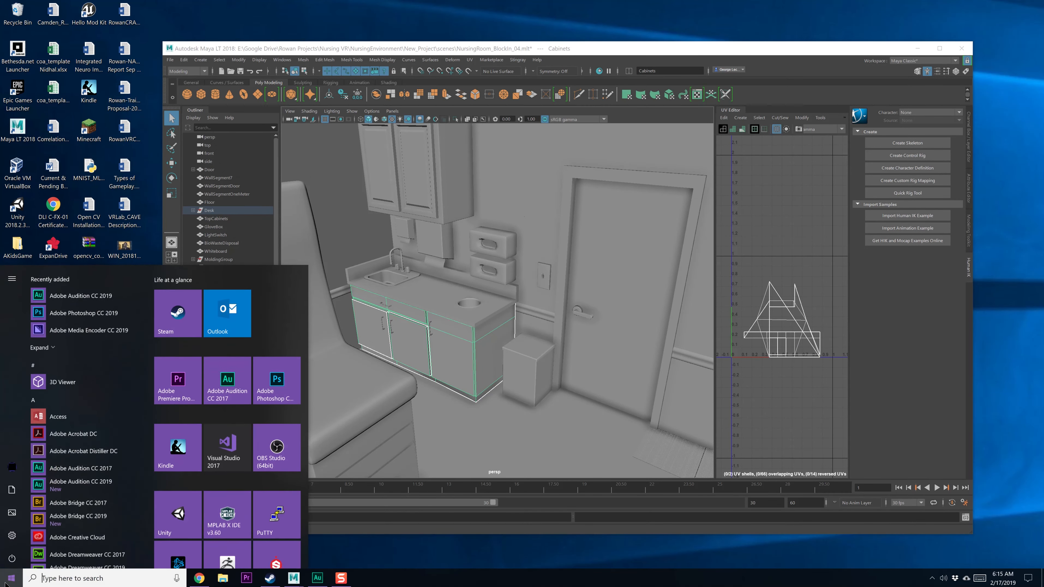
{"action": "type", "text": "substa"}
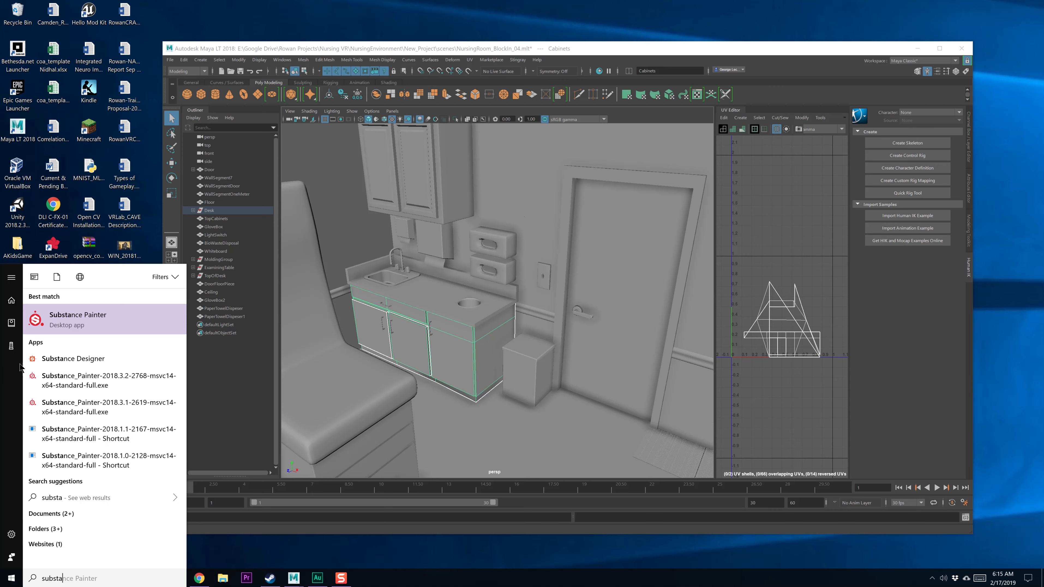
{"action": "left_click", "coordinate": [87, 329]}
{"action": "double_click", "coordinate": [522, 51]}
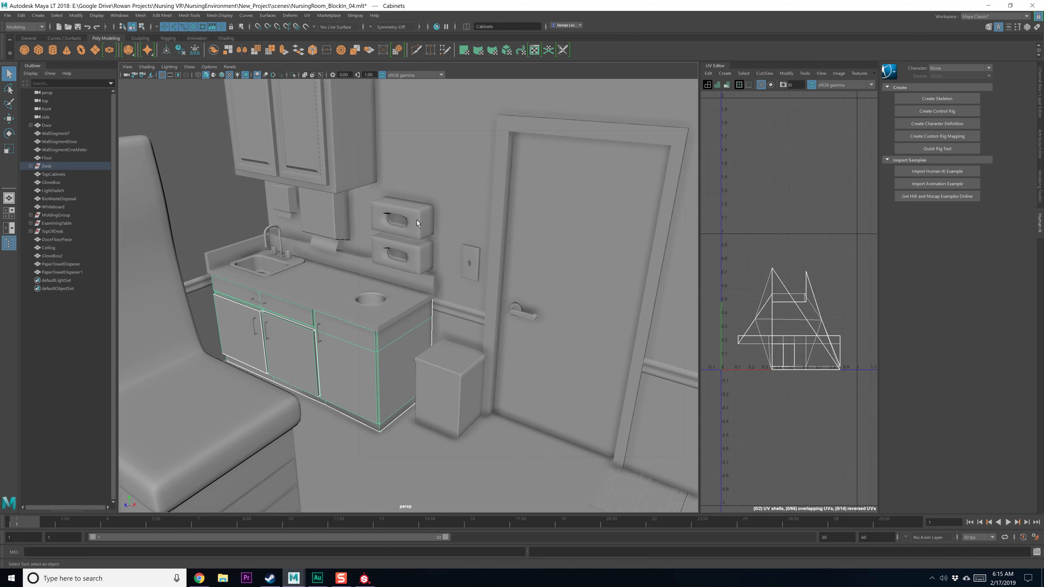
Compare the UV layouts of the two stacked glove boxes on the wall
{"action": "left_click", "coordinate": [404, 254]}
{"action": "left_click", "coordinate": [407, 221]}
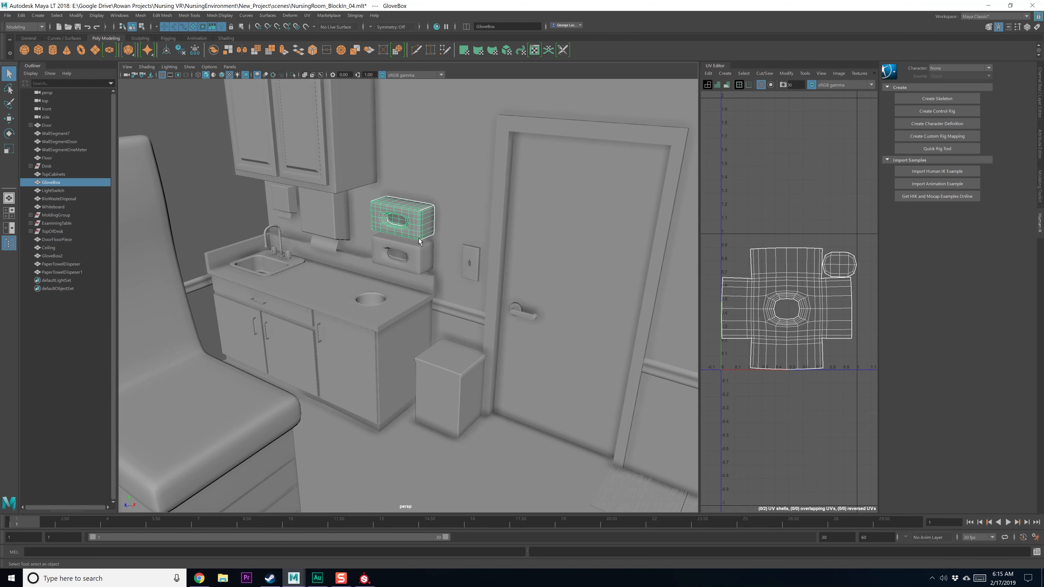
{"action": "left_click", "coordinate": [423, 256]}
{"action": "middle_click_drag", "start_coordinate": [416, 218], "coordinate": [441, 228], "text": "alt"}
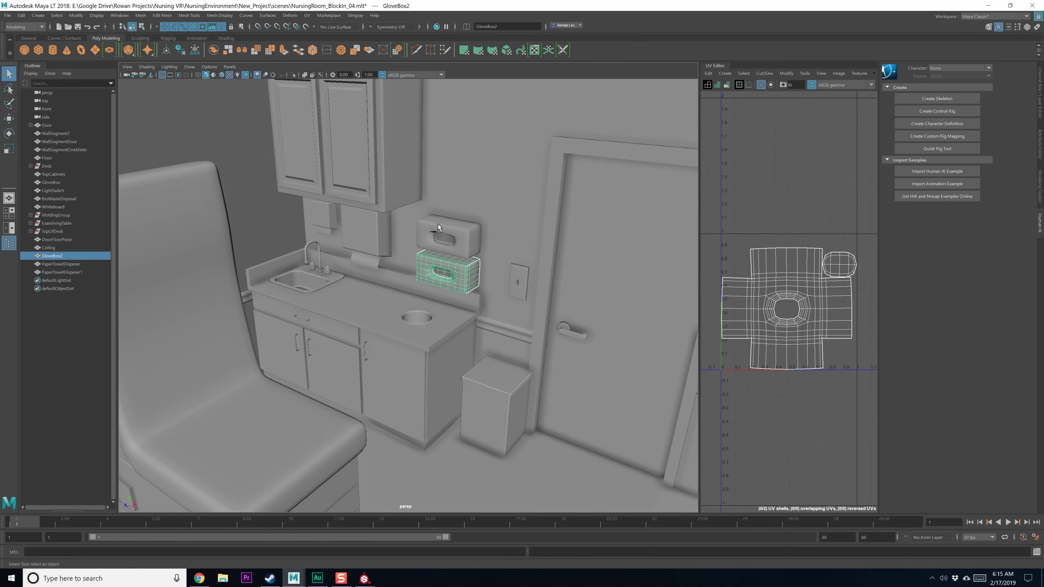
{"action": "left_click_drag", "start_coordinate": [440, 260], "coordinate": [439, 245], "text": "alt"}
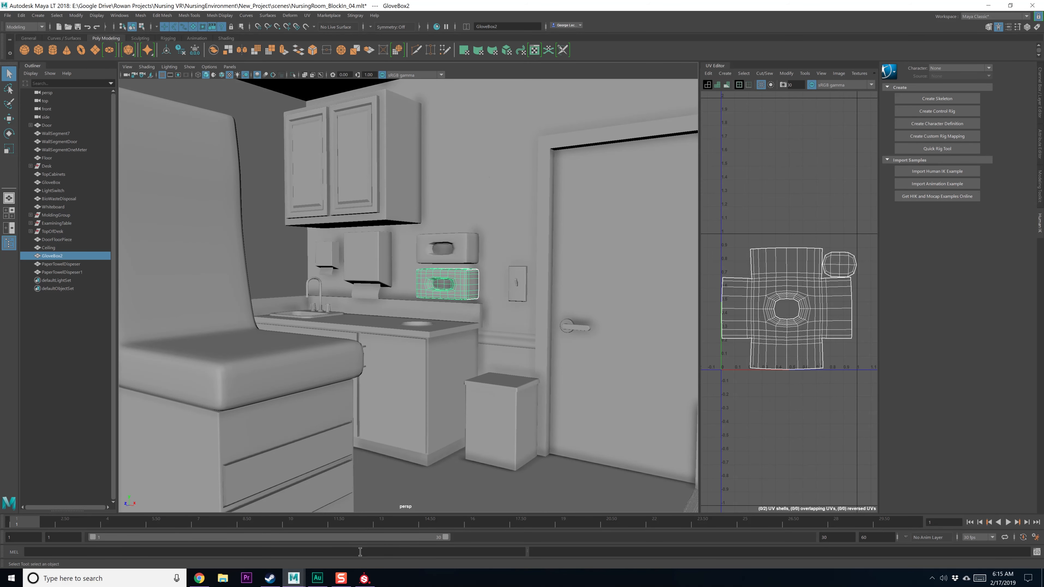
{"action": "left_click_drag", "start_coordinate": [539, 268], "coordinate": [529, 306], "text": "alt"}
{"action": "scroll", "coordinate": [416, 285], "scroll_direction": "up", "scroll_amount": 3}
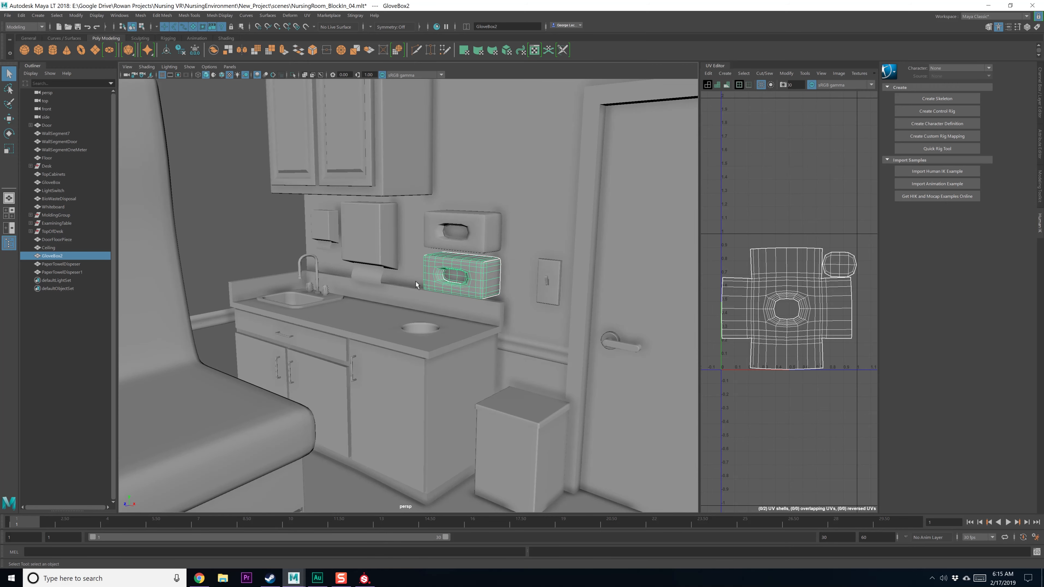
{"action": "middle_click_drag", "start_coordinate": [416, 285], "coordinate": [483, 279], "text": "alt"}
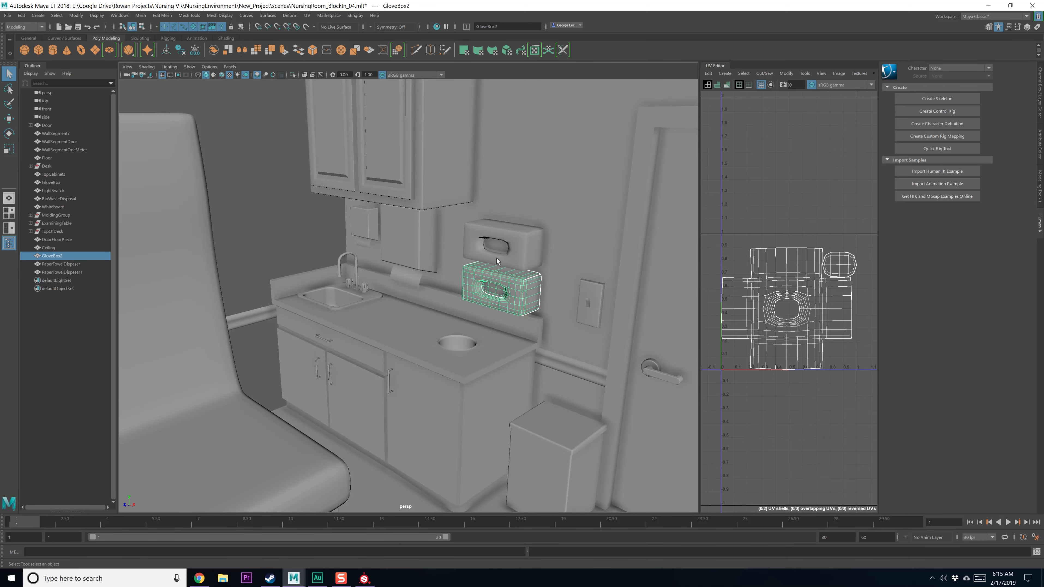
Select the light switch, the upper glove box, both wall dispensers and the top cabinets together
{"action": "left_click", "coordinate": [597, 295]}
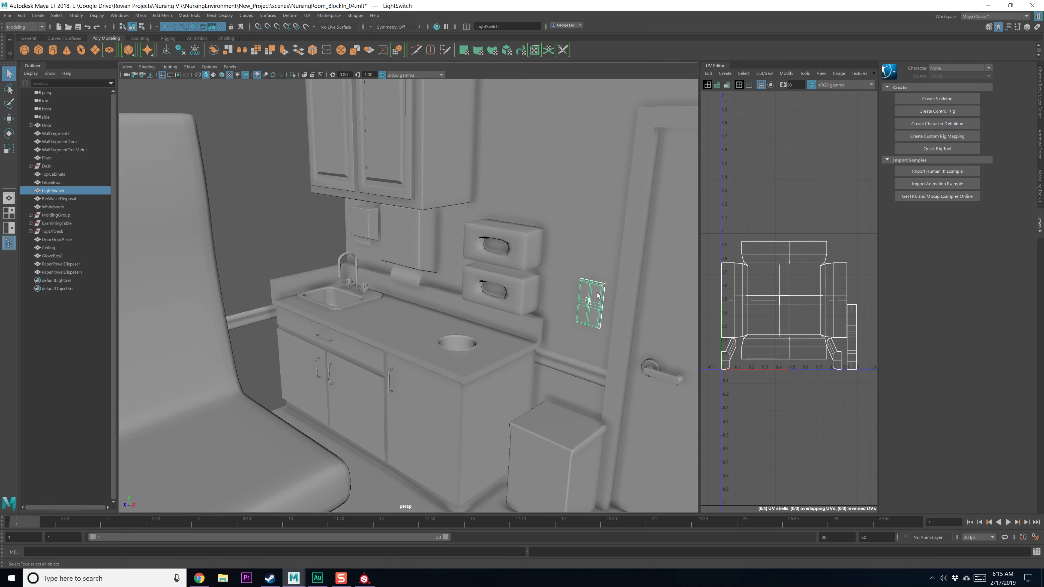
{"action": "left_click_drag", "start_coordinate": [505, 261], "coordinate": [466, 264], "text": "alt"}
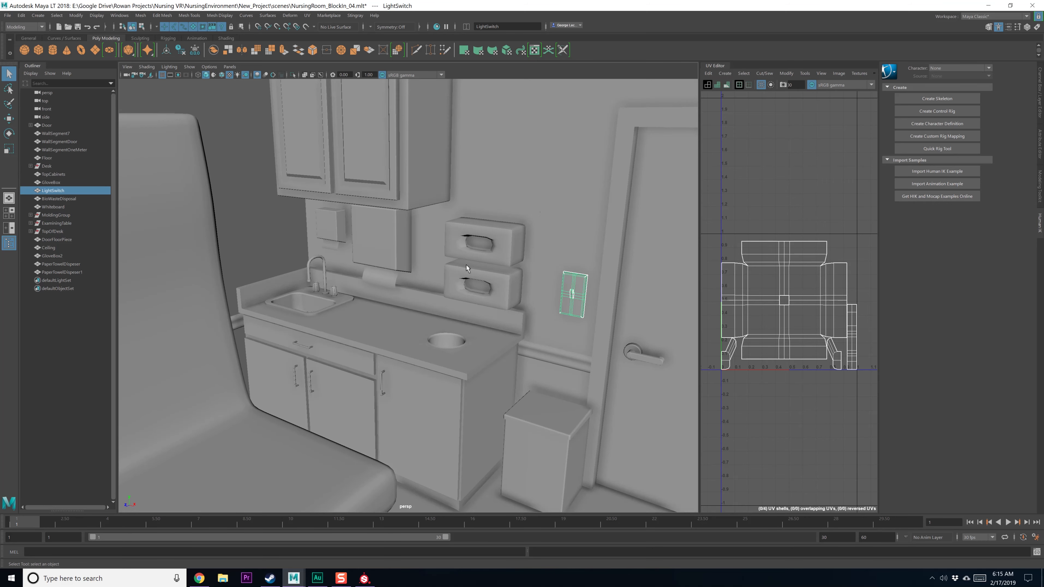
{"action": "left_click", "coordinate": [489, 253], "text": "shift"}
{"action": "left_click", "coordinate": [393, 262], "text": "shift"}
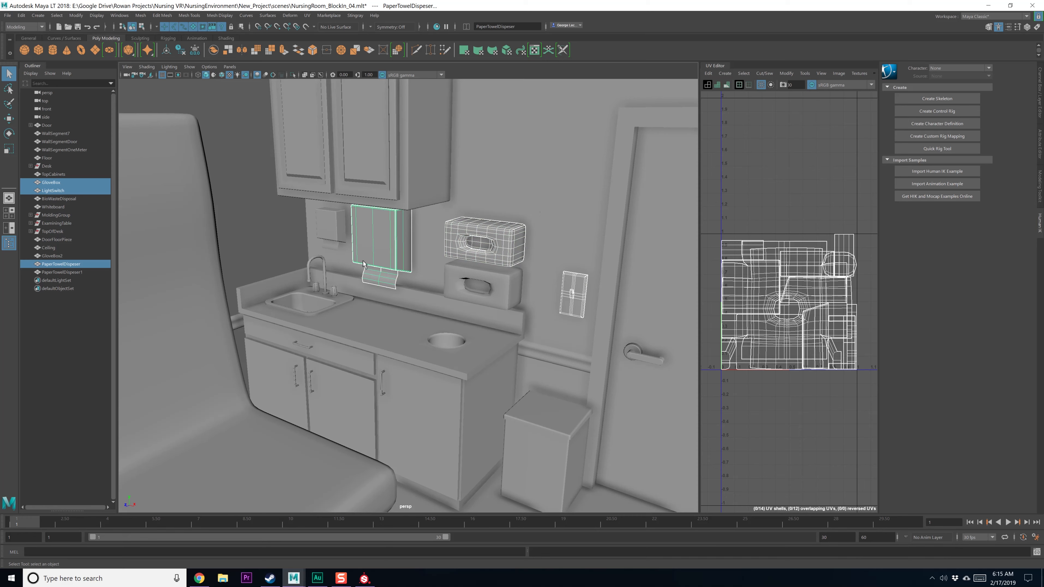
{"action": "left_click", "coordinate": [334, 238], "text": "shift"}
{"action": "left_click", "coordinate": [378, 193], "text": "shift"}
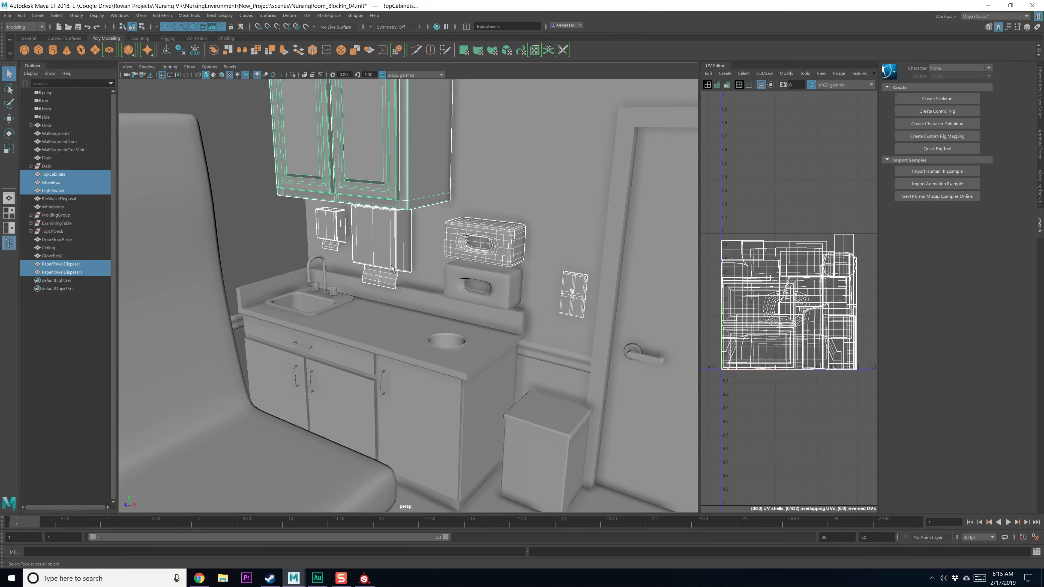
Add the countertop sections, the lower cabinets, the bio-waste bin and the short molding beside the door to the selection
{"action": "left_click", "coordinate": [395, 334], "text": "shift"}
{"action": "left_click", "coordinate": [409, 356], "text": "shift"}
{"action": "left_click", "coordinate": [415, 411], "text": "shift"}
{"action": "left_click", "coordinate": [555, 440], "text": "shift"}
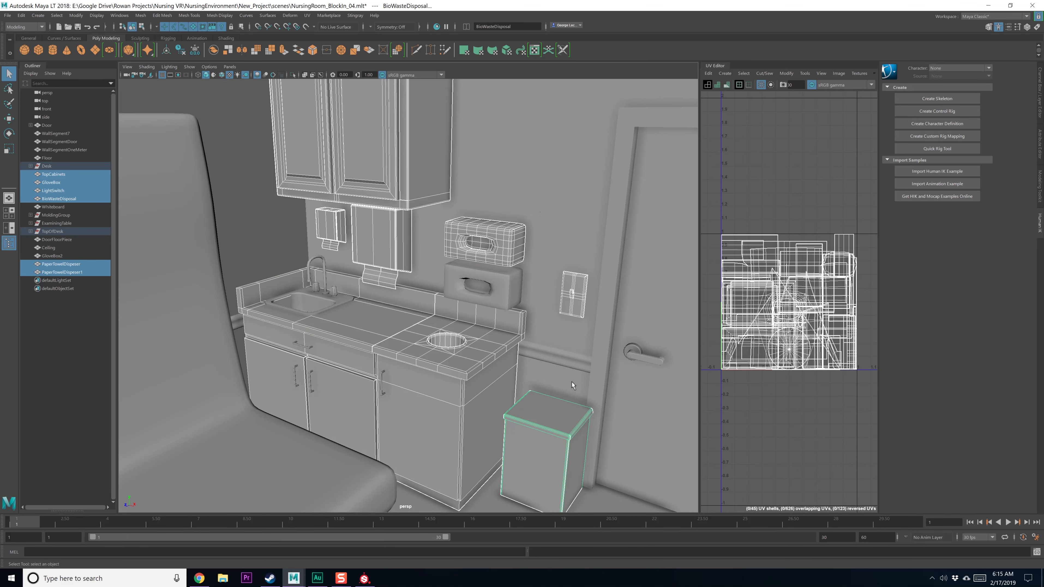
{"action": "left_click", "coordinate": [571, 362], "text": "shift"}
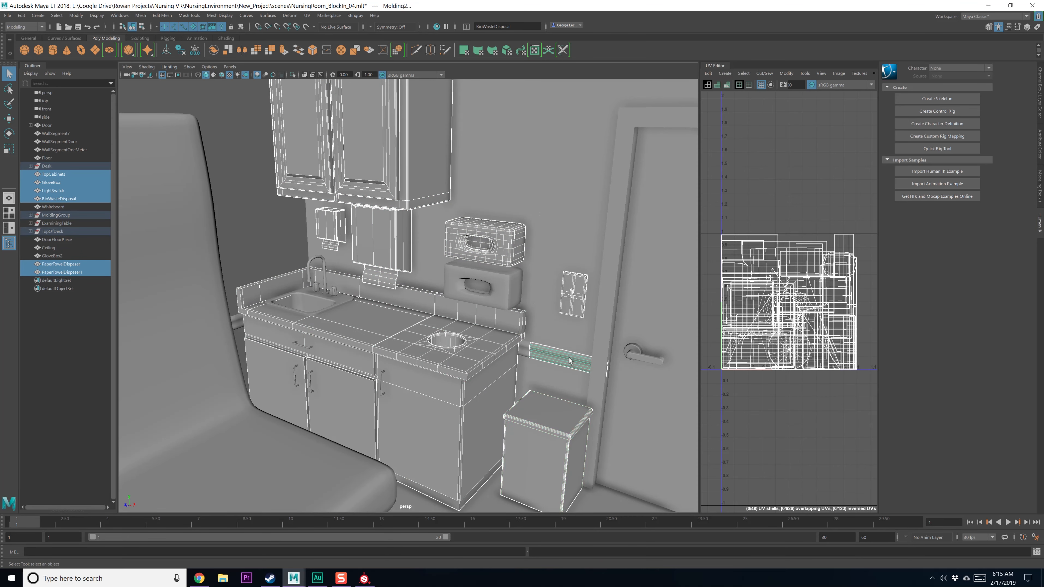
Add the door's wall segment, the plain wall segment above the counter and the door to the selection
{"action": "left_click", "coordinate": [603, 326], "text": "shift"}
{"action": "middle_click_drag", "start_coordinate": [514, 269], "coordinate": [382, 276], "text": "alt"}
{"action": "left_click_drag", "start_coordinate": [327, 254], "coordinate": [353, 251], "text": "alt"}
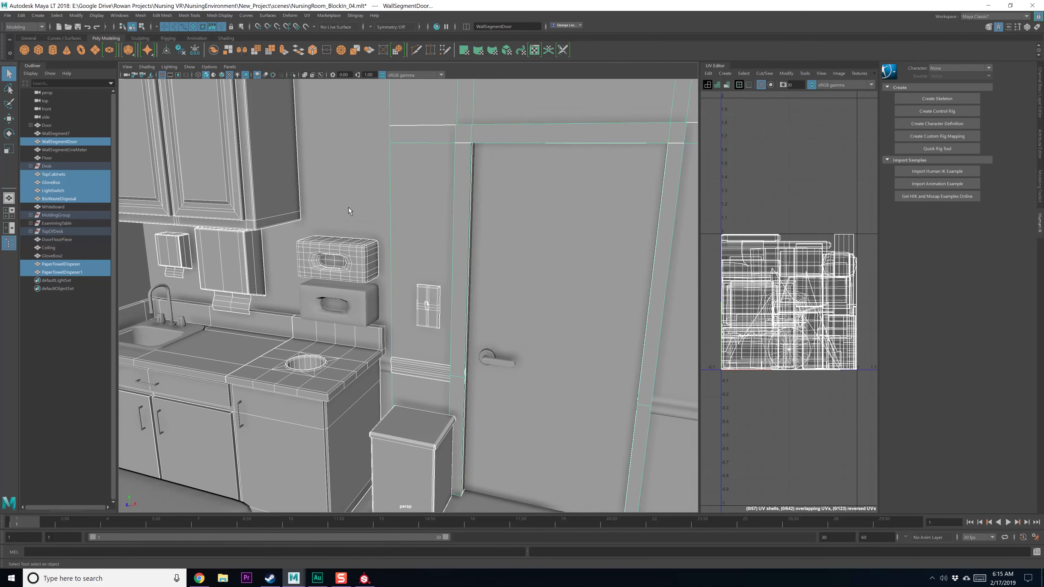
{"action": "left_click", "coordinate": [355, 201], "text": "shift"}
{"action": "scroll", "coordinate": [531, 343], "scroll_direction": "down", "scroll_amount": 2}
{"action": "middle_click_drag", "start_coordinate": [541, 344], "coordinate": [359, 342], "text": "alt"}
{"action": "left_click", "coordinate": [445, 341], "text": "shift"}
{"action": "left_click_drag", "start_coordinate": [359, 342], "coordinate": [398, 346], "text": "alt"}
{"action": "middle_click_drag", "start_coordinate": [531, 346], "coordinate": [354, 338], "text": "alt"}
{"action": "left_click_drag", "start_coordinate": [355, 338], "coordinate": [377, 342], "text": "alt"}
{"action": "middle_click_drag", "start_coordinate": [390, 389], "coordinate": [389, 318], "text": "alt"}
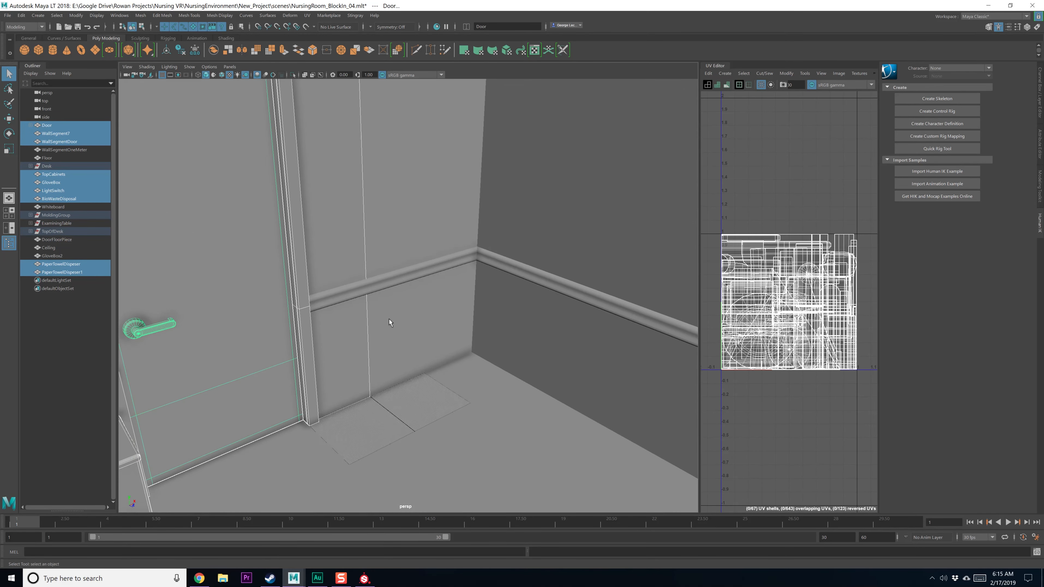
Add the floor and the floor piece under the door to the selection
{"action": "left_click_drag", "start_coordinate": [389, 319], "coordinate": [392, 338], "text": "alt"}
{"action": "left_click", "coordinate": [465, 385], "text": "shift"}
{"action": "middle_click_drag", "start_coordinate": [291, 394], "coordinate": [449, 349], "text": "alt"}
{"action": "left_click_drag", "start_coordinate": [448, 350], "coordinate": [341, 351], "text": "alt"}
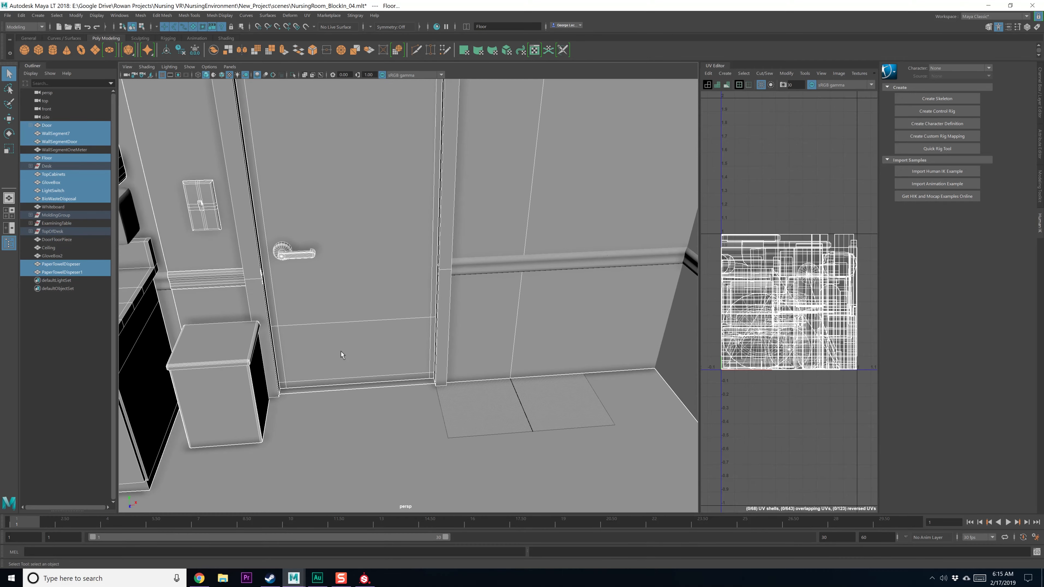
{"action": "left_click", "coordinate": [325, 389], "text": "shift"}
{"action": "middle_click_drag", "start_coordinate": [325, 387], "coordinate": [438, 374], "text": "alt"}
{"action": "left_click_drag", "start_coordinate": [439, 375], "coordinate": [299, 350], "text": "alt"}
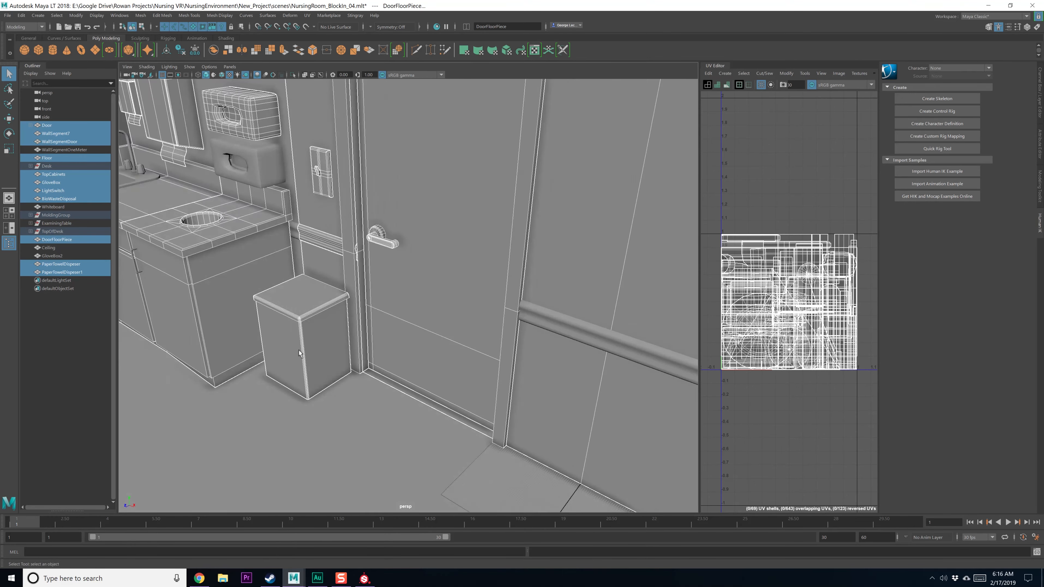
Add the examining table's cushion and its drawer base to the selection
{"action": "middle_click_drag", "start_coordinate": [299, 333], "coordinate": [456, 340], "text": "alt"}
{"action": "left_click_drag", "start_coordinate": [455, 340], "coordinate": [297, 349], "text": "alt"}
{"action": "middle_click_drag", "start_coordinate": [298, 349], "coordinate": [377, 340], "text": "alt"}
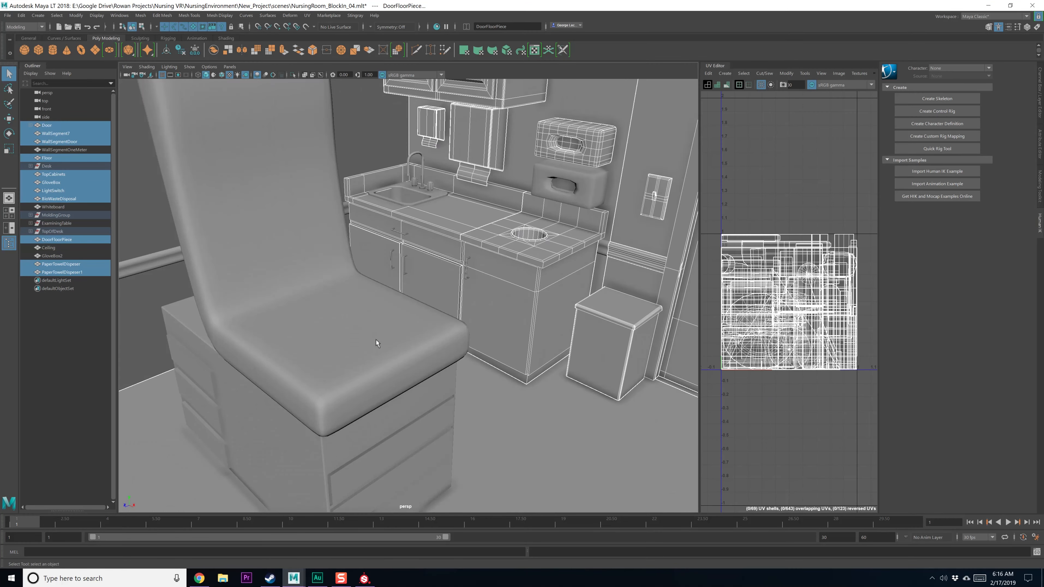
{"action": "left_click", "coordinate": [376, 340], "text": "shift"}
{"action": "left_click", "coordinate": [393, 416], "text": "shift"}
Add the ceiling to the selection
{"action": "middle_click_drag", "start_coordinate": [350, 255], "coordinate": [405, 329], "text": "alt"}
{"action": "left_click_drag", "start_coordinate": [405, 329], "coordinate": [415, 374], "text": "alt"}
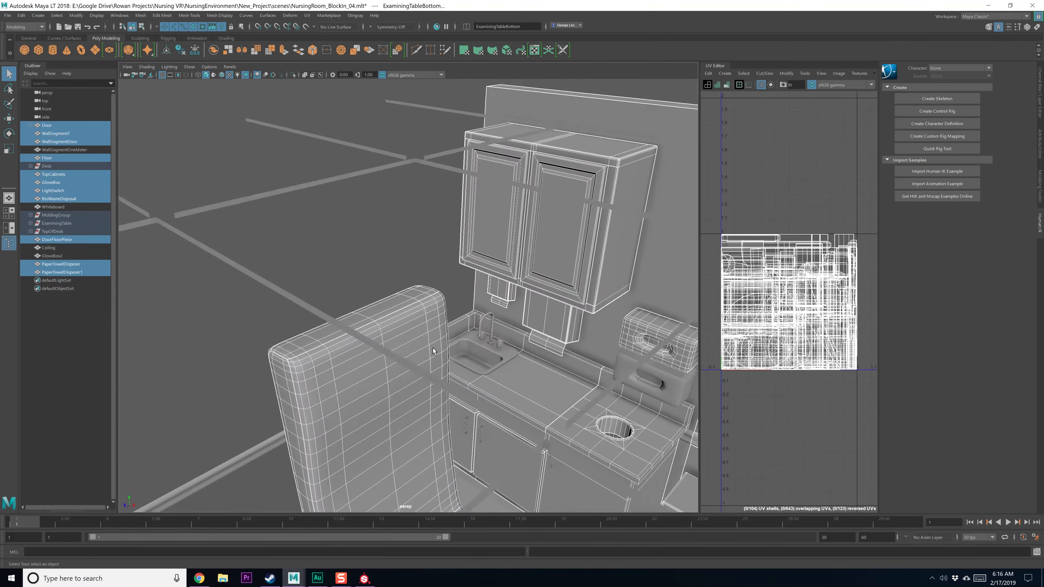
{"action": "right_click_drag", "start_coordinate": [506, 341], "coordinate": [444, 313], "text": "alt"}
{"action": "left_click_drag", "start_coordinate": [444, 312], "coordinate": [425, 247], "text": "alt"}
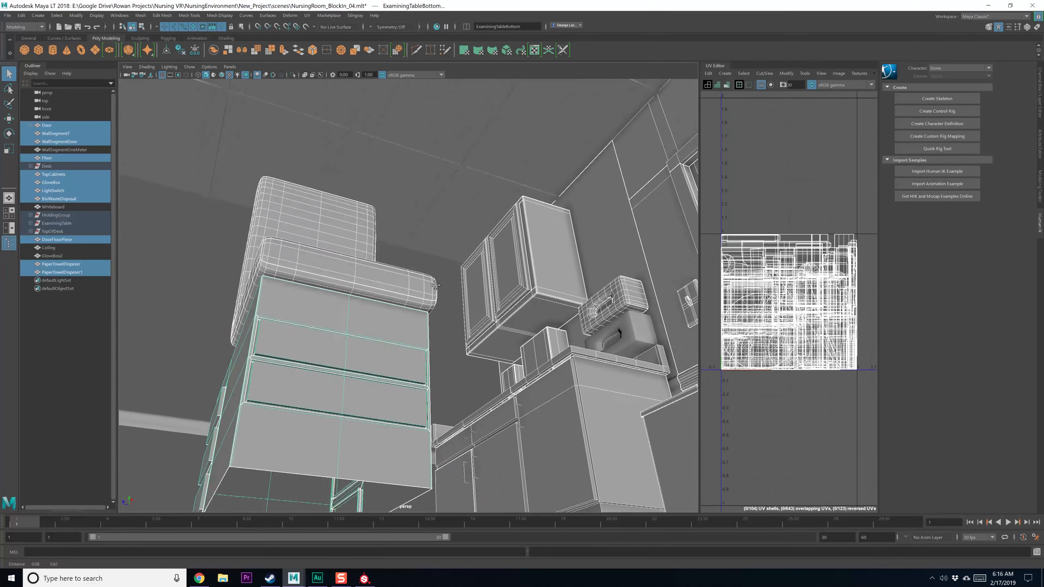
{"action": "middle_click_drag", "start_coordinate": [426, 134], "coordinate": [428, 274], "text": "alt"}
{"action": "right_click_drag", "start_coordinate": [428, 274], "coordinate": [441, 275], "text": "alt"}
{"action": "left_click_drag", "start_coordinate": [441, 275], "coordinate": [436, 252], "text": "alt"}
{"action": "left_click", "coordinate": [436, 252], "text": "shift"}
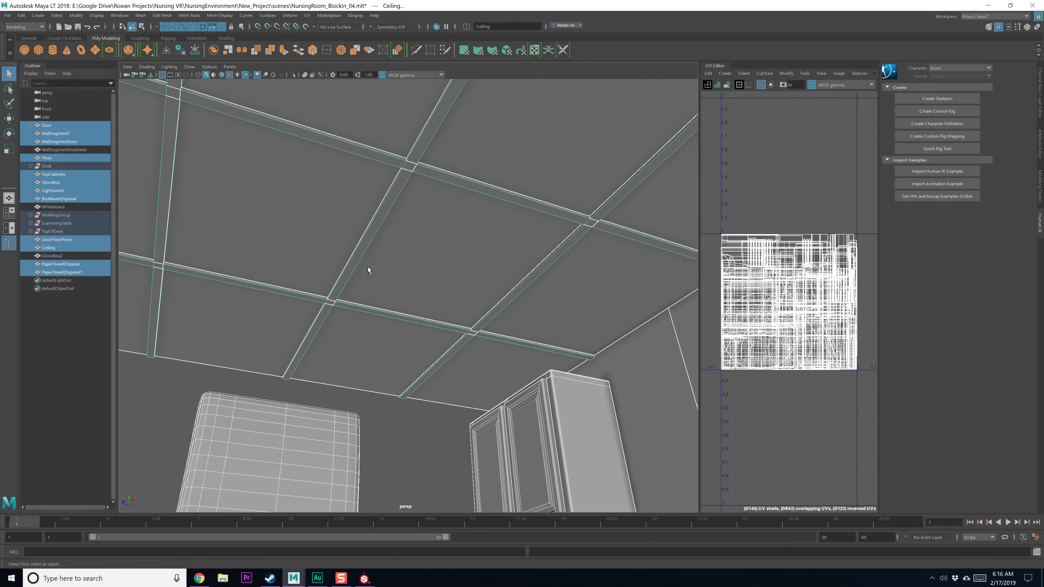
Look around the room from several angles to check which objects are included in the selection
{"action": "middle_click_drag", "start_coordinate": [367, 267], "coordinate": [299, 289], "text": "alt"}
{"action": "left_click_drag", "start_coordinate": [300, 288], "coordinate": [509, 310], "text": "alt"}
{"action": "middle_click_drag", "start_coordinate": [508, 310], "coordinate": [349, 295], "text": "alt"}
{"action": "left_click_drag", "start_coordinate": [349, 295], "coordinate": [388, 297], "text": "alt"}
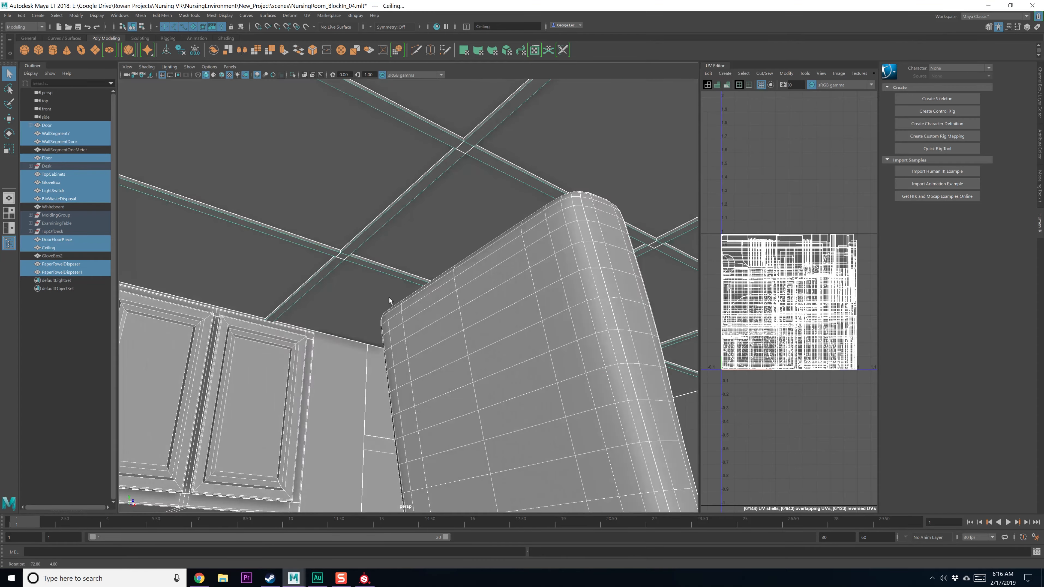
{"action": "middle_click_drag", "start_coordinate": [388, 297], "coordinate": [293, 268], "text": "alt"}
{"action": "left_click_drag", "start_coordinate": [293, 268], "coordinate": [403, 309], "text": "alt"}
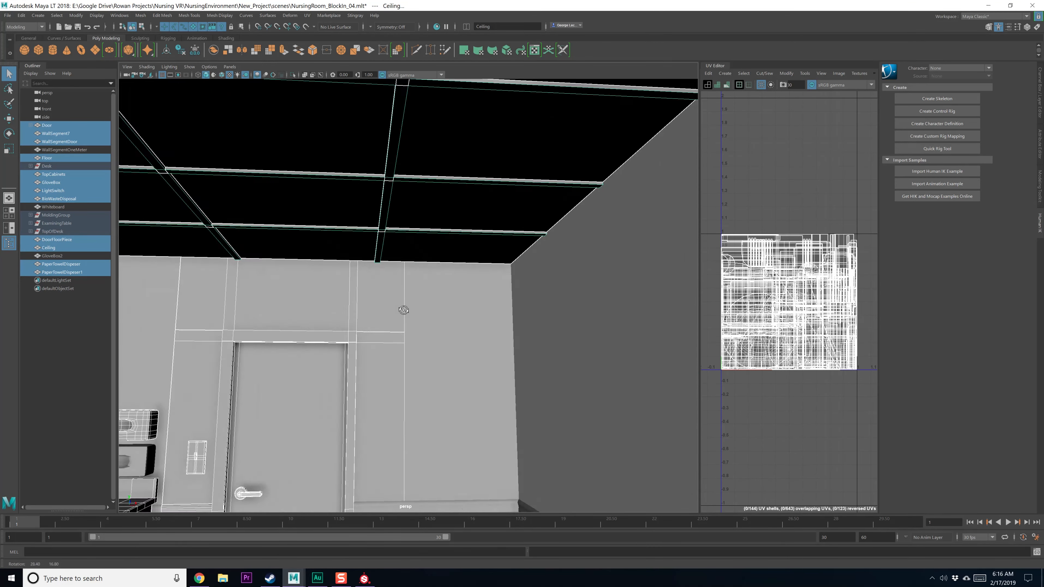
{"action": "middle_click_drag", "start_coordinate": [403, 309], "coordinate": [545, 253], "text": "alt"}
{"action": "left_click_drag", "start_coordinate": [545, 253], "coordinate": [467, 293], "text": "alt"}
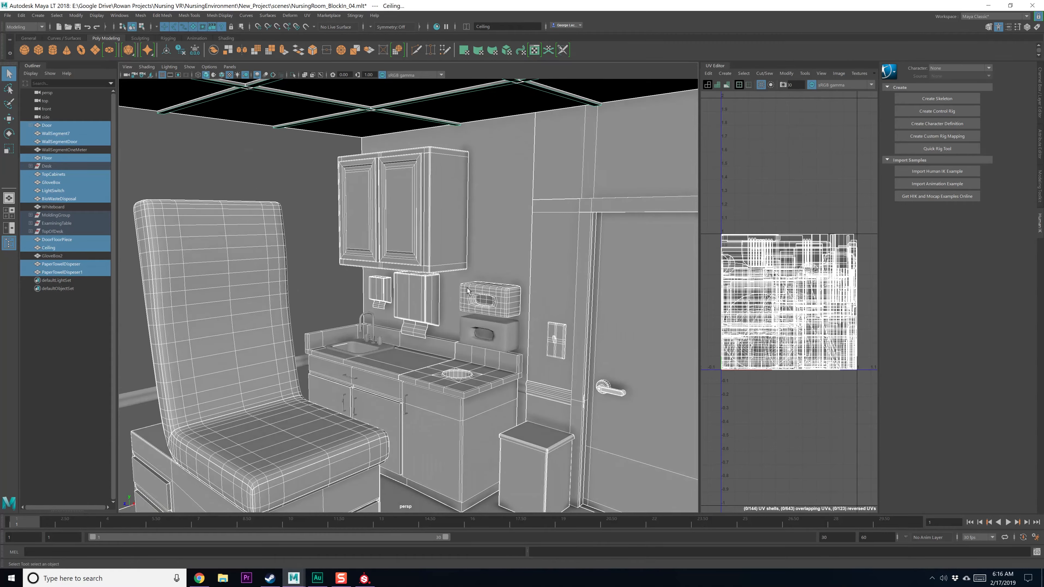
Add the sink with its faucet and handles on the countertop to the selection
{"action": "middle_click_drag", "start_coordinate": [467, 293], "coordinate": [511, 238], "text": "alt"}
{"action": "left_click_drag", "start_coordinate": [511, 238], "coordinate": [494, 265], "text": "alt"}
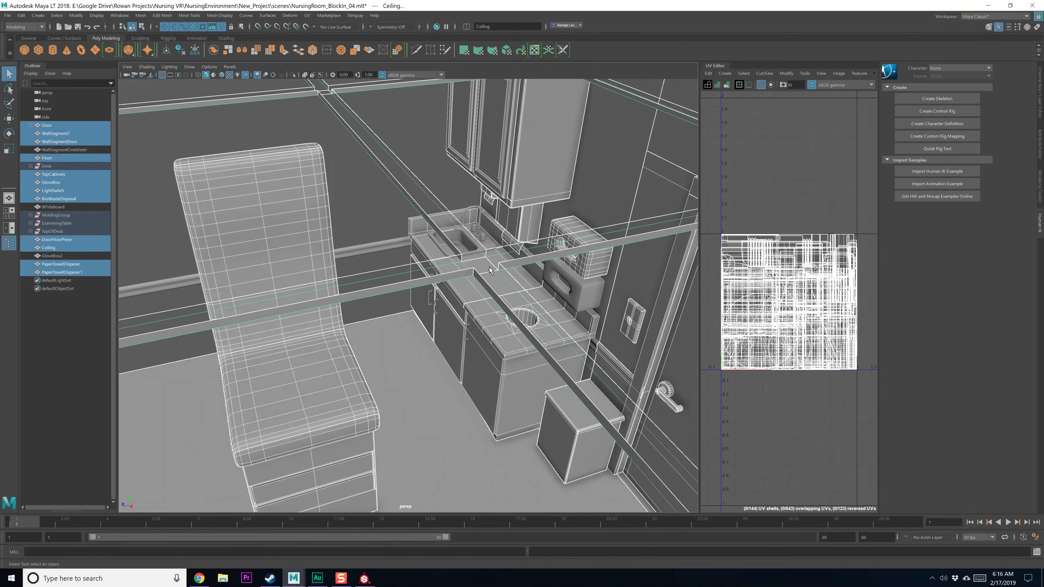
{"action": "scroll", "coordinate": [493, 265], "scroll_direction": "up", "scroll_amount": 5}
{"action": "middle_click_drag", "start_coordinate": [493, 222], "coordinate": [401, 269], "text": "alt"}
{"action": "scroll", "coordinate": [401, 269], "scroll_direction": "up", "scroll_amount": 4}
{"action": "left_click_drag", "start_coordinate": [401, 268], "coordinate": [294, 307], "text": "alt"}
{"action": "left_click", "coordinate": [409, 265], "text": "shift"}
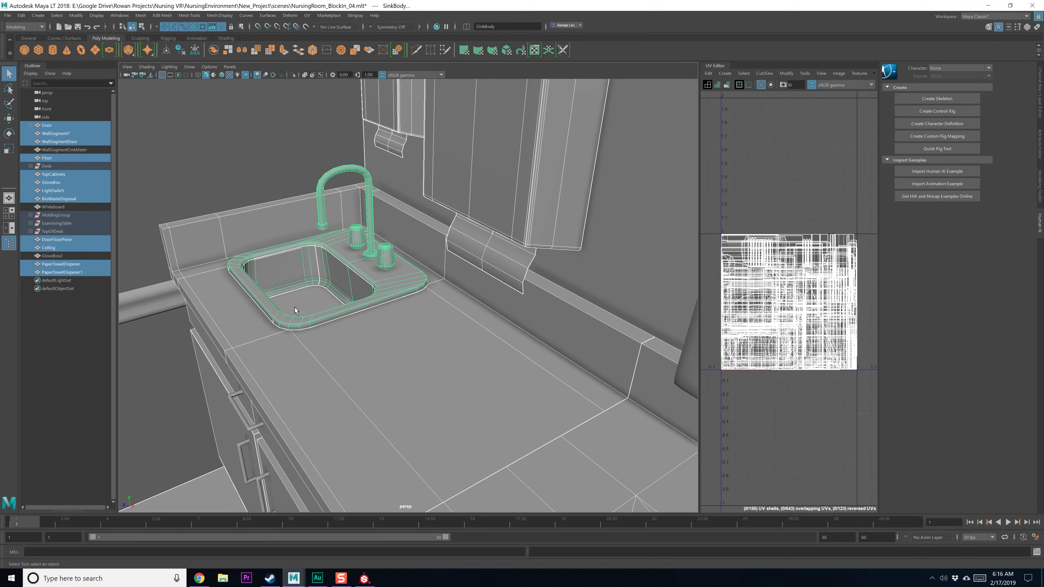
{"action": "scroll", "coordinate": [304, 312], "scroll_direction": "up", "scroll_amount": 4}
{"action": "middle_click_drag", "start_coordinate": [309, 314], "coordinate": [510, 307], "text": "alt"}
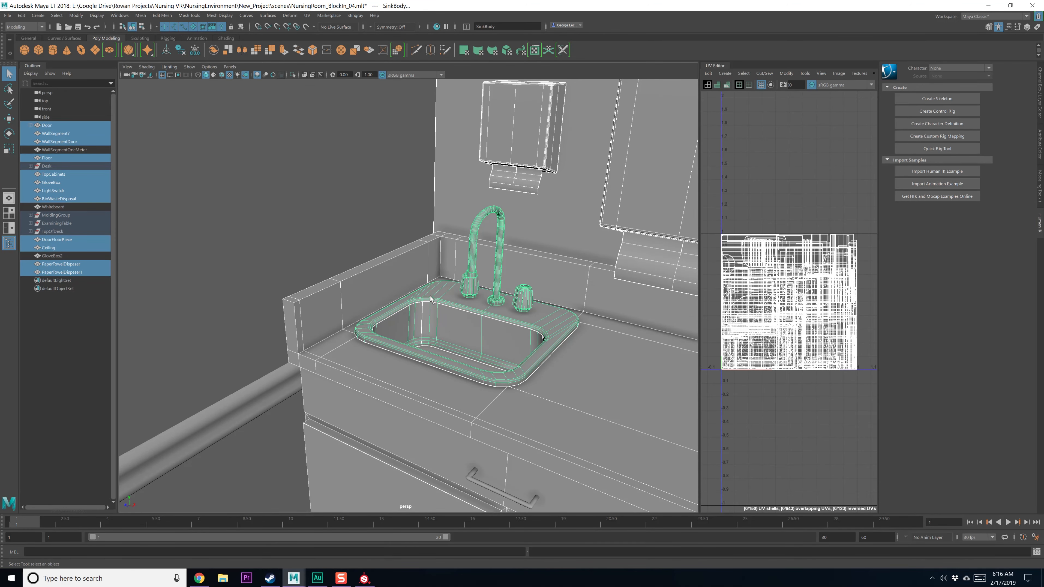
Add the whiteboard on the wall to the selection
{"action": "scroll", "coordinate": [450, 315], "scroll_direction": "down", "scroll_amount": 12}
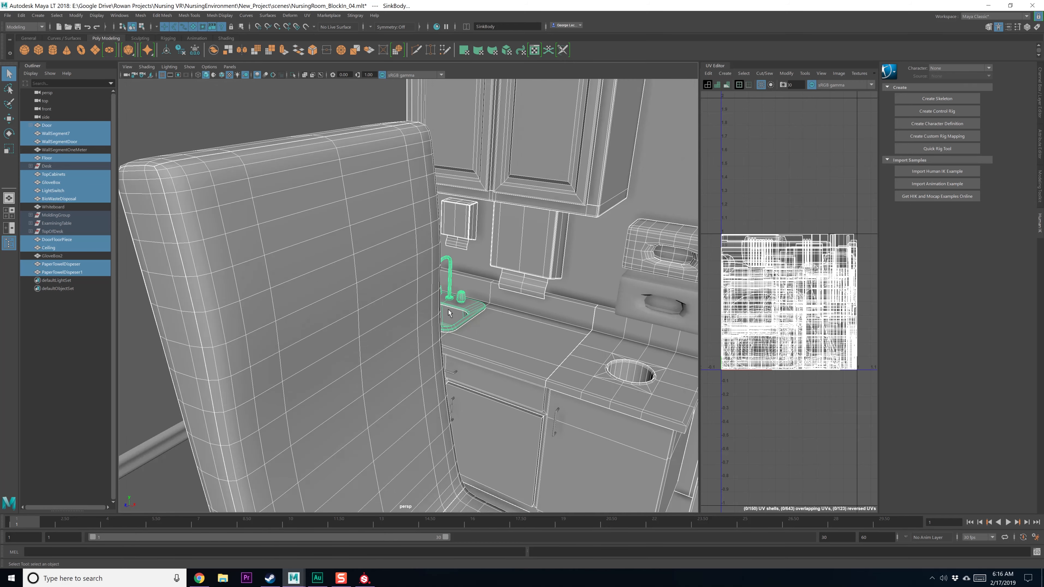
{"action": "scroll", "coordinate": [448, 292], "scroll_direction": "up", "scroll_amount": 10}
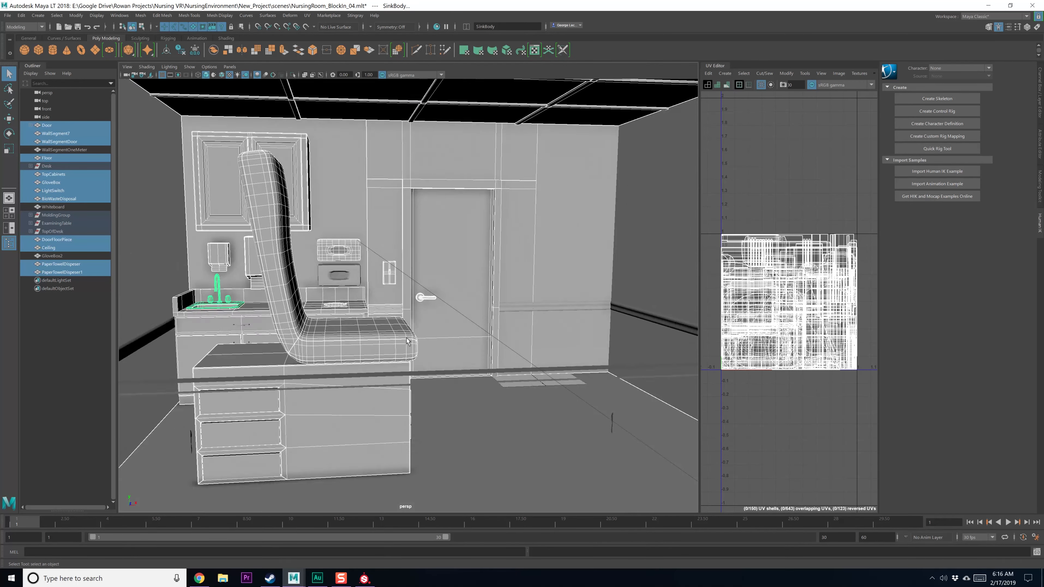
{"action": "left_click_drag", "start_coordinate": [407, 342], "coordinate": [369, 293], "text": "alt"}
{"action": "left_click", "coordinate": [313, 178]}
{"action": "left_click_drag", "start_coordinate": [313, 179], "coordinate": [472, 260], "text": "alt"}
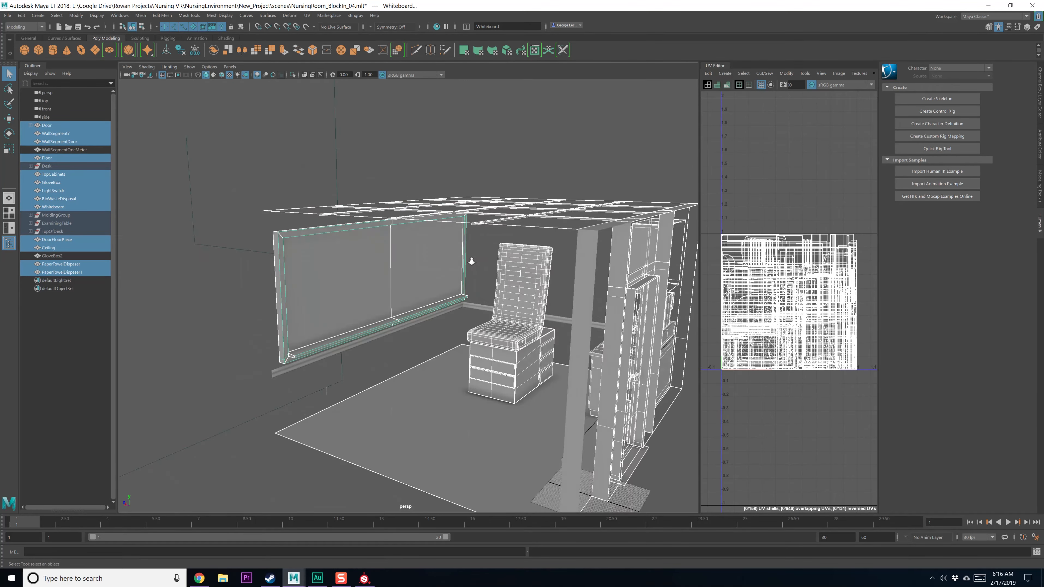
Remove the smaller paper towel dispenser above the sink and the ceiling from the selection
{"action": "scroll", "coordinate": [471, 263], "scroll_direction": "up", "scroll_amount": 6}
{"action": "middle_click_drag", "start_coordinate": [555, 255], "coordinate": [520, 255], "text": "alt"}
{"action": "left_click_drag", "start_coordinate": [520, 255], "coordinate": [339, 254], "text": "alt"}
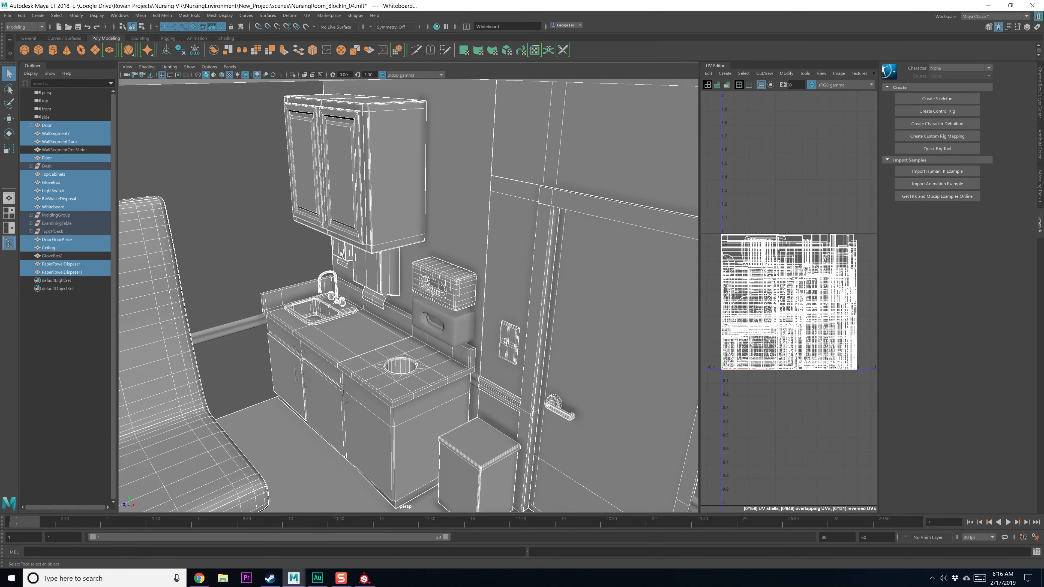
{"action": "left_click", "coordinate": [362, 280], "text": "shift"}
{"action": "middle_click_drag", "start_coordinate": [366, 283], "coordinate": [356, 237], "text": "alt"}
{"action": "left_click", "coordinate": [349, 229], "text": "shift"}
{"action": "left_click_drag", "start_coordinate": [332, 241], "coordinate": [356, 247], "text": "alt"}
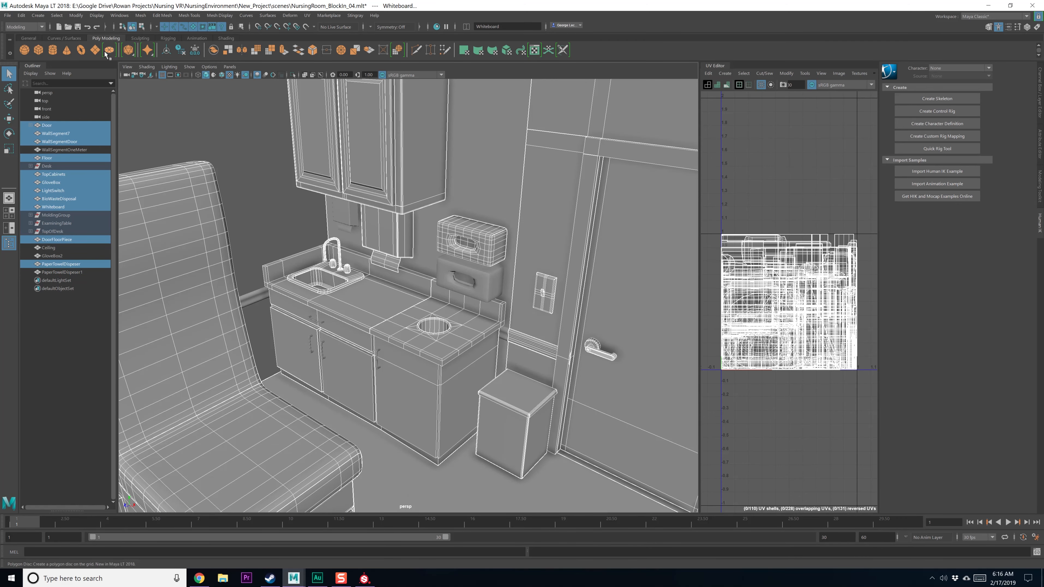
Start exporting the selected meshes and create a folder named SP inside the NursingEnvironment folder
{"action": "left_click", "coordinate": [7, 15]}
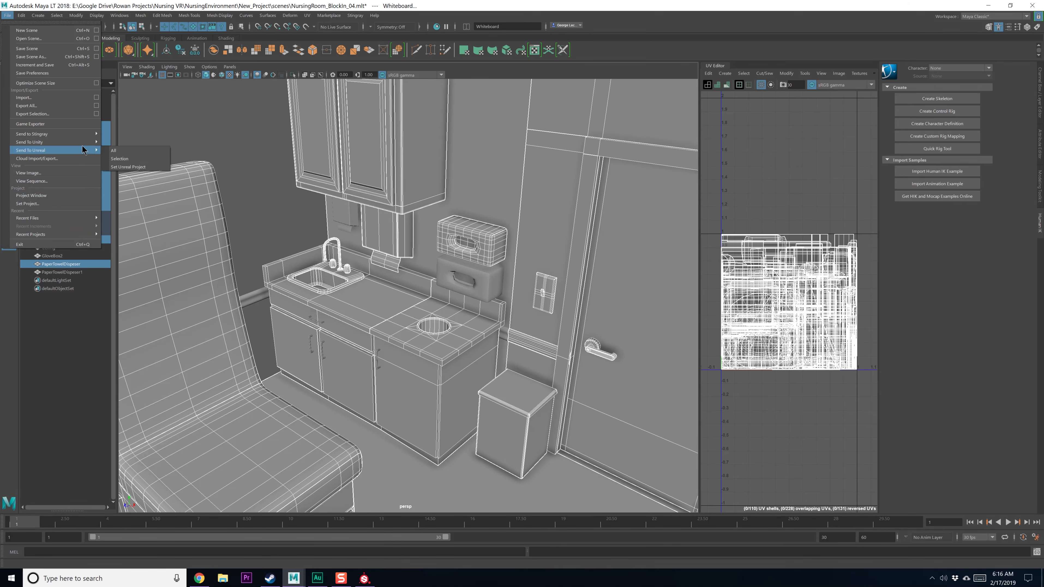
{"action": "left_click", "coordinate": [83, 114]}
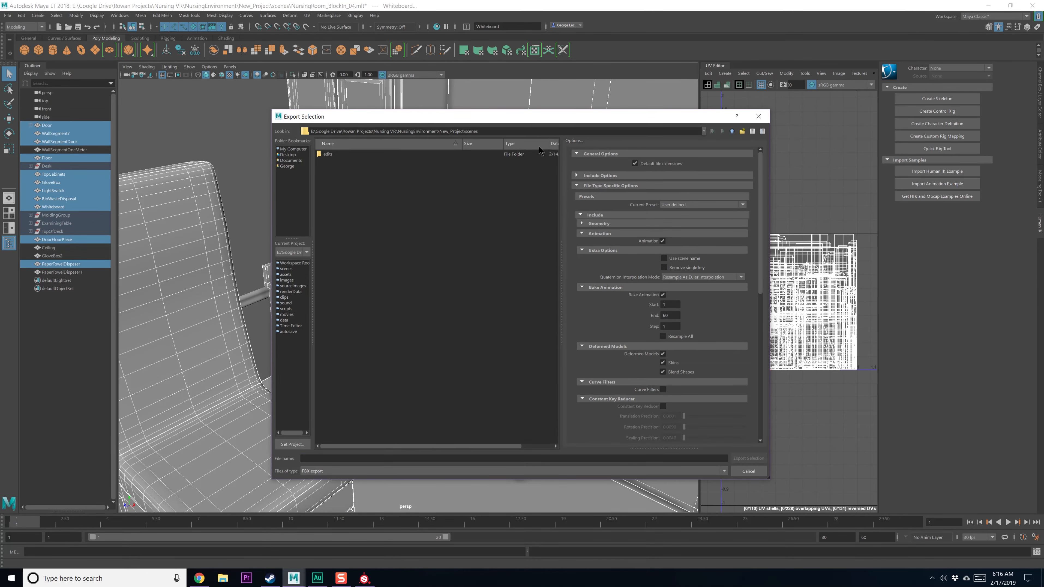
{"action": "left_click", "coordinate": [733, 130]}
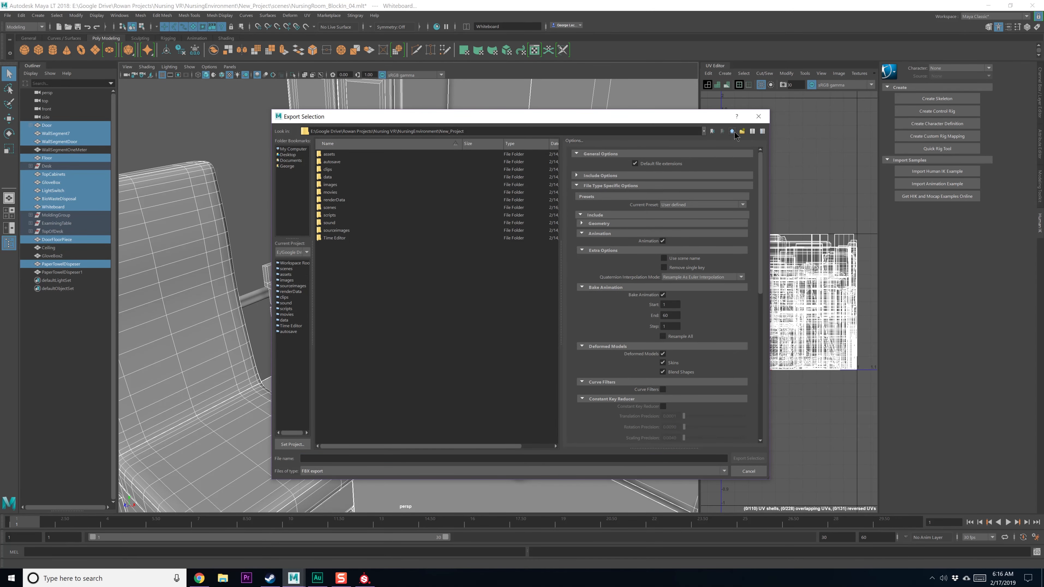
{"action": "left_click", "coordinate": [734, 131]}
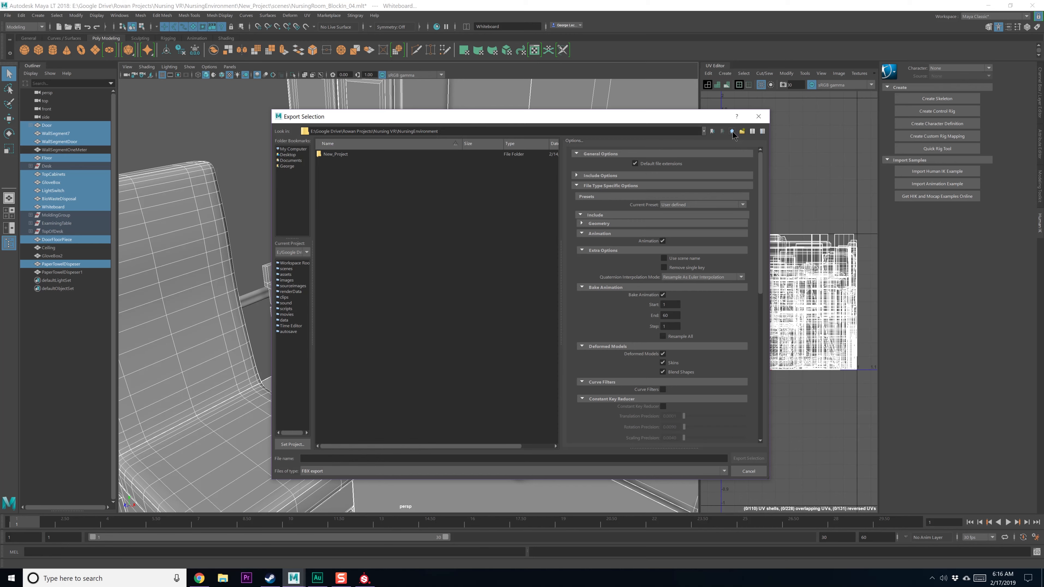
{"action": "right_click", "coordinate": [350, 222]}
{"action": "left_click", "coordinate": [375, 236]}
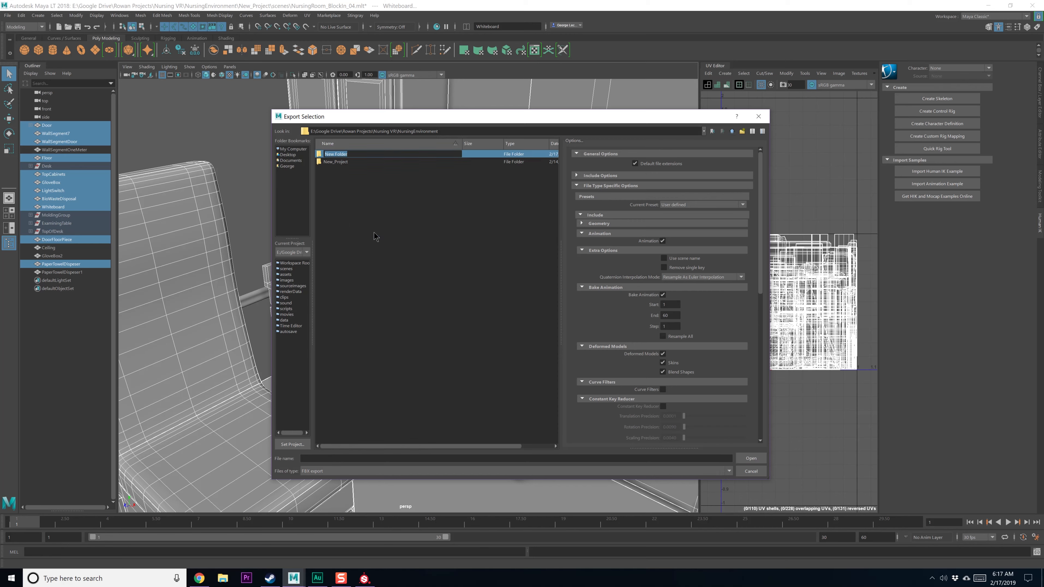
{"action": "type", "text": "SP"}
{"action": "key", "text": "Return"}
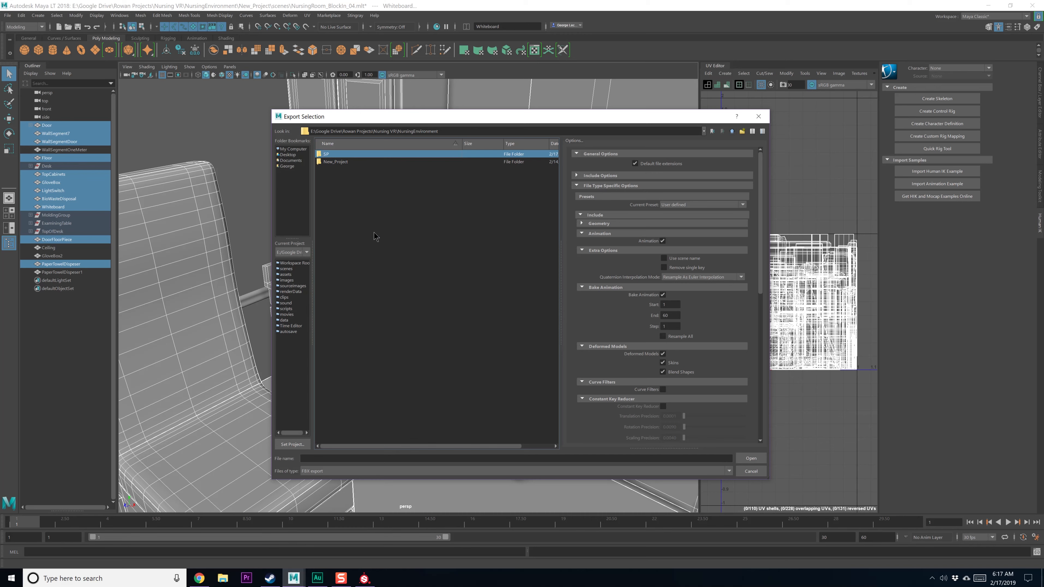
Create a folder named FBX inside the SP folder and open it as the export location
{"action": "double_click", "coordinate": [364, 155]}
{"action": "right_click", "coordinate": [354, 196]}
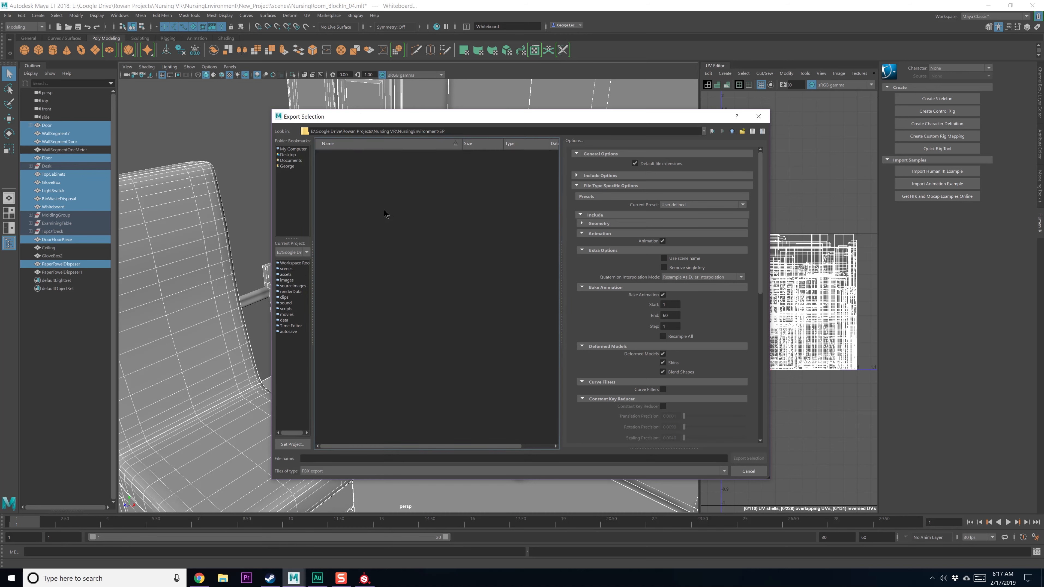
{"action": "left_click", "coordinate": [383, 209]}
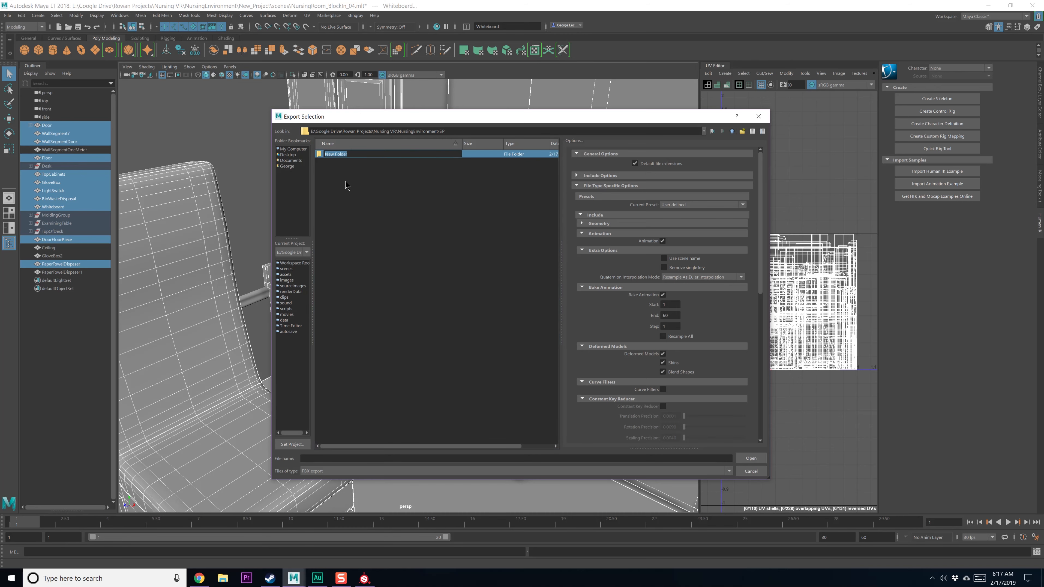
{"action": "type", "text": "OB"}
{"action": "key", "text": "Return"}
{"action": "double_click", "coordinate": [340, 154]}
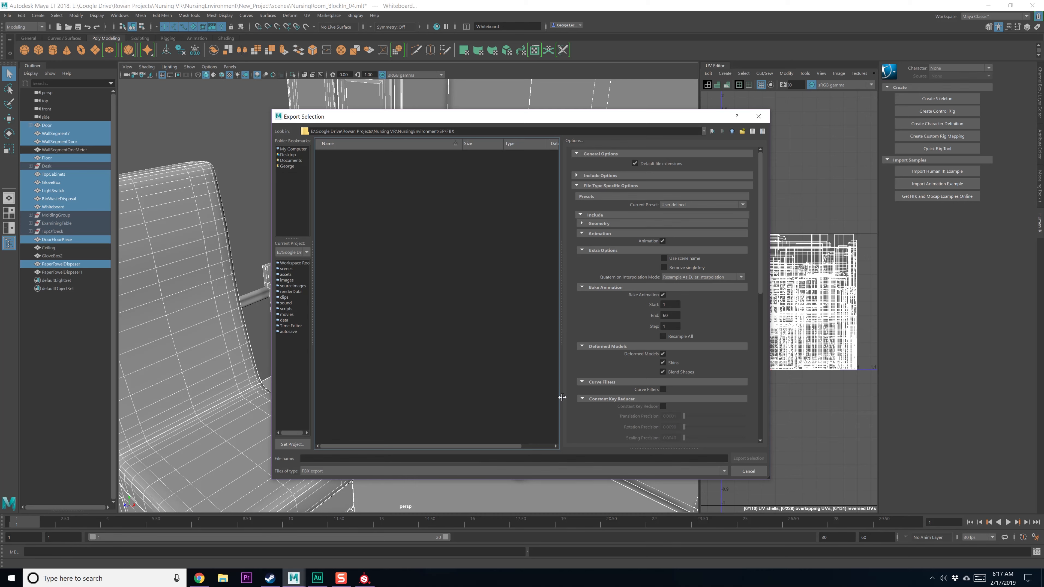
Turn off Bake Animation and Animation, and export the selection as the FBX file Room_01
{"action": "left_click", "coordinate": [662, 295]}
{"action": "left_click", "coordinate": [663, 241]}
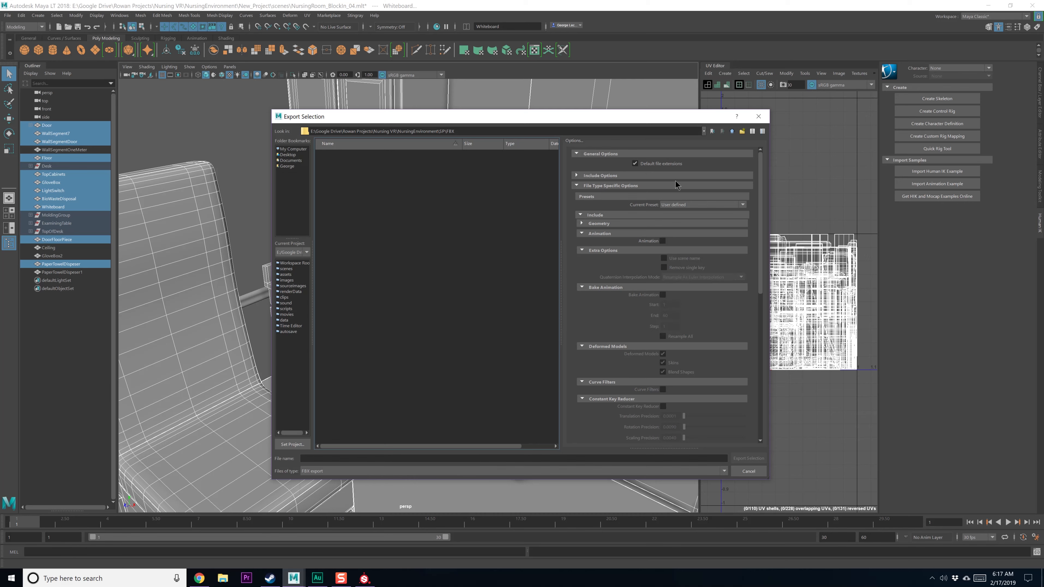
{"action": "scroll", "coordinate": [680, 325], "scroll_direction": "down", "scroll_amount": 6}
{"action": "left_click", "coordinate": [655, 458]}
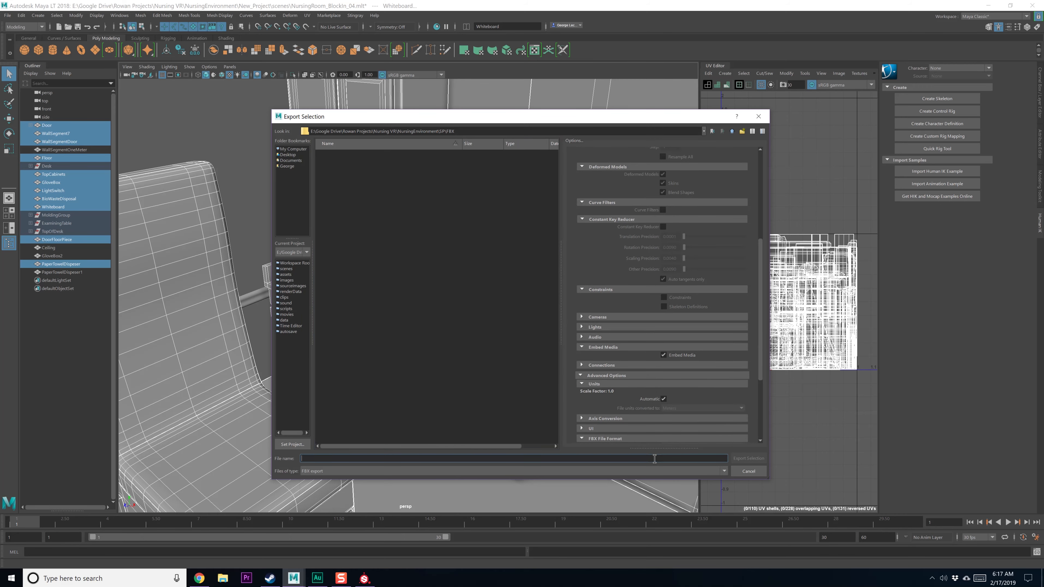
{"action": "type", "text": "Room_01"}
{"action": "key", "text": "Return"}
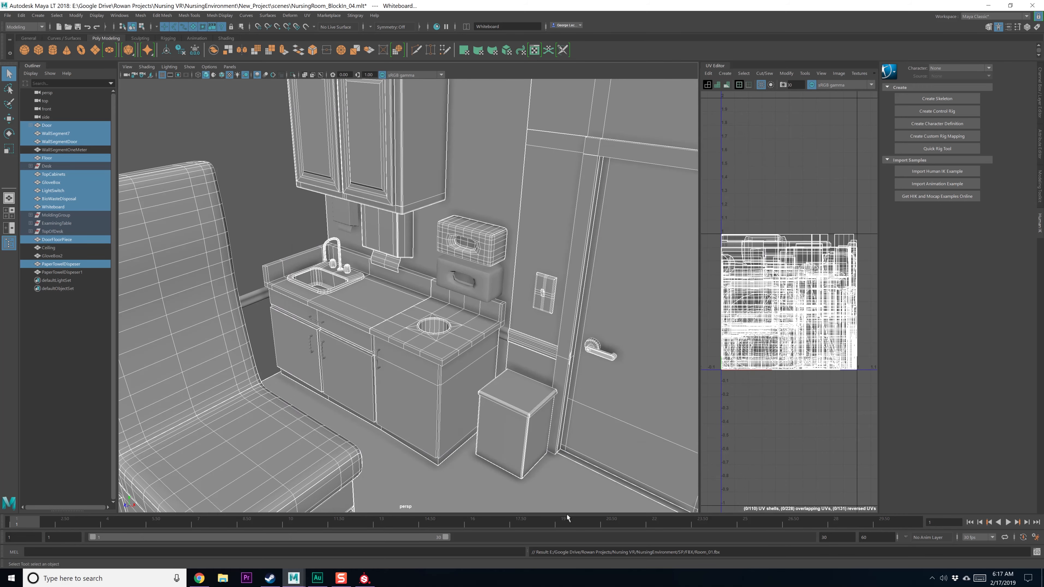
Launch Substance Painter despite the TDR issue and decline the 2018.3.2 update, with no reminder until the next version
{"action": "left_click", "coordinate": [365, 578]}
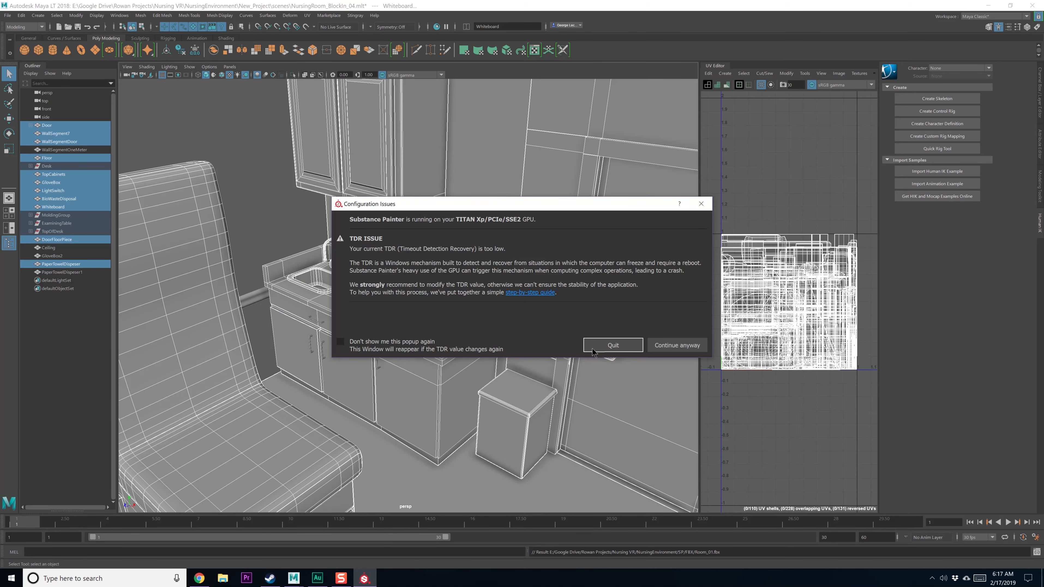
{"action": "left_click", "coordinate": [678, 346]}
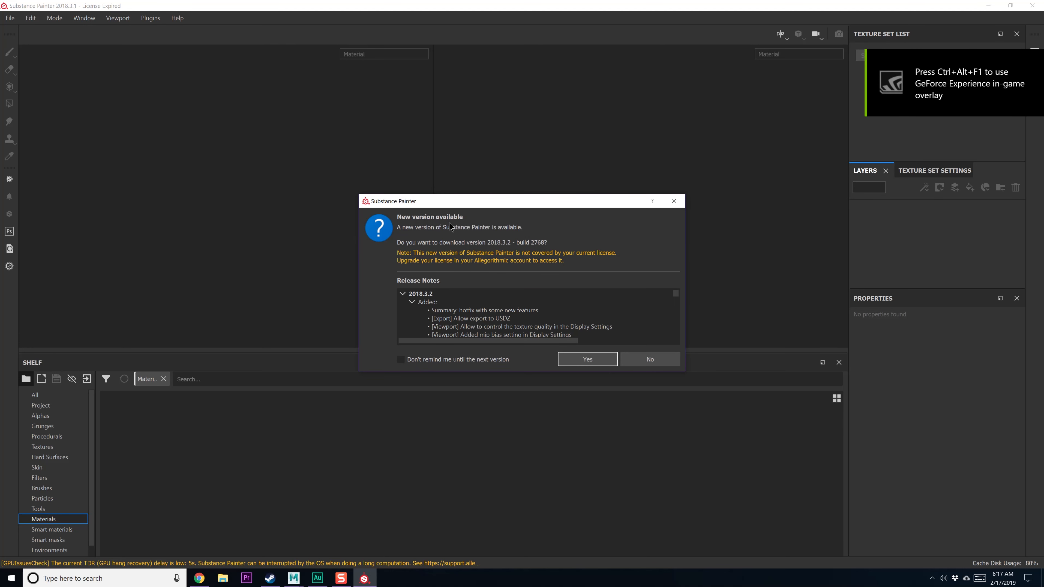
{"action": "left_click_drag", "start_coordinate": [510, 200], "coordinate": [500, 153]}
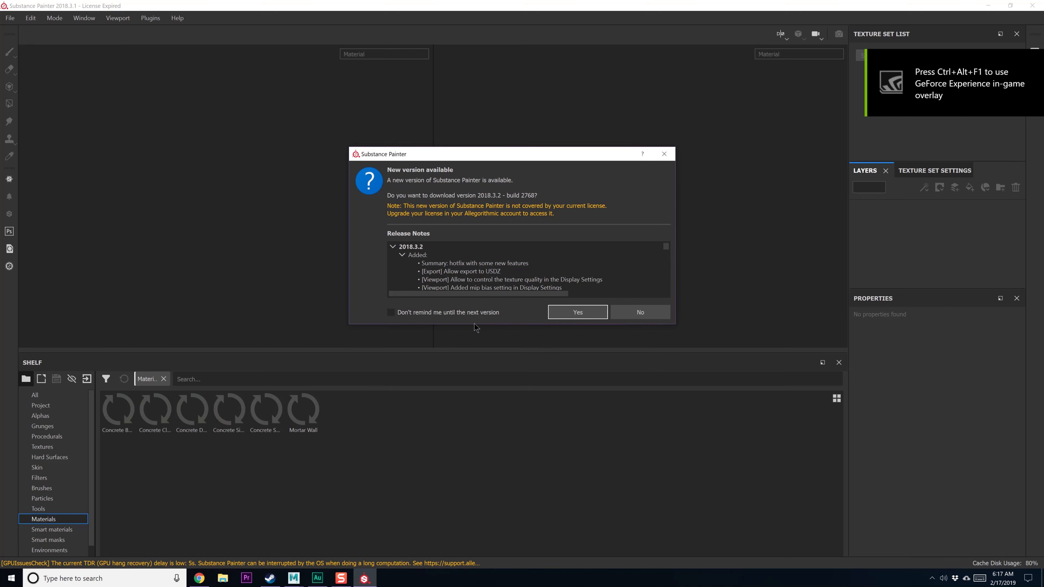
{"action": "left_click_drag", "start_coordinate": [476, 325], "coordinate": [478, 498]}
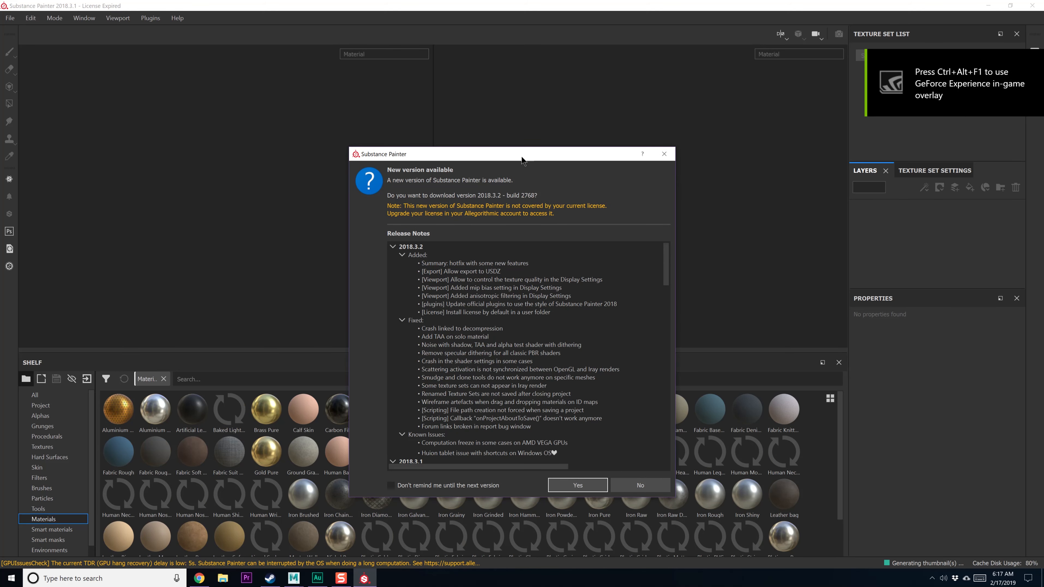
{"action": "left_click_drag", "start_coordinate": [520, 155], "coordinate": [516, 67]}
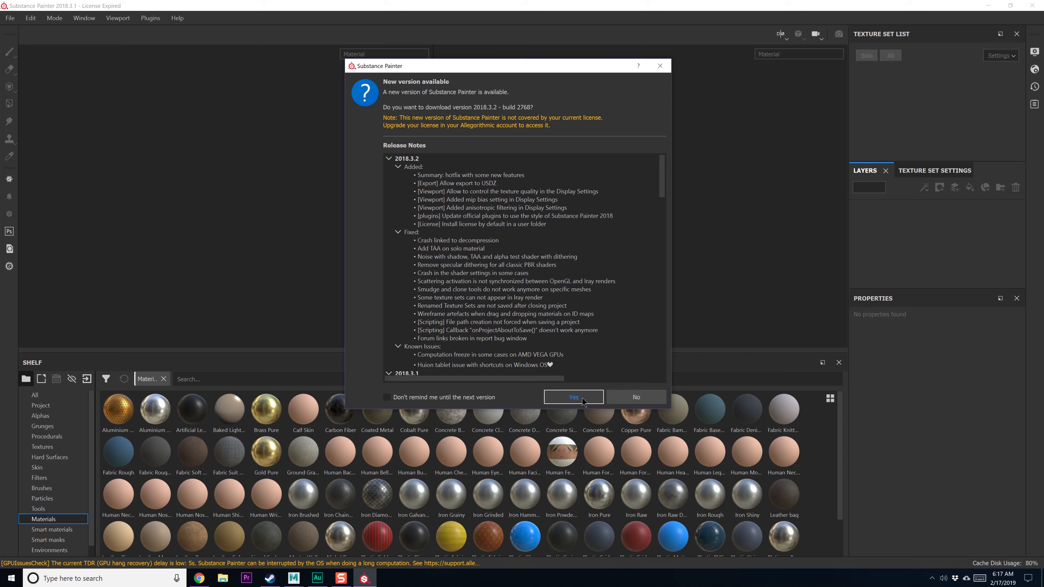
{"action": "left_click", "coordinate": [476, 398]}
{"action": "left_click", "coordinate": [636, 397]}
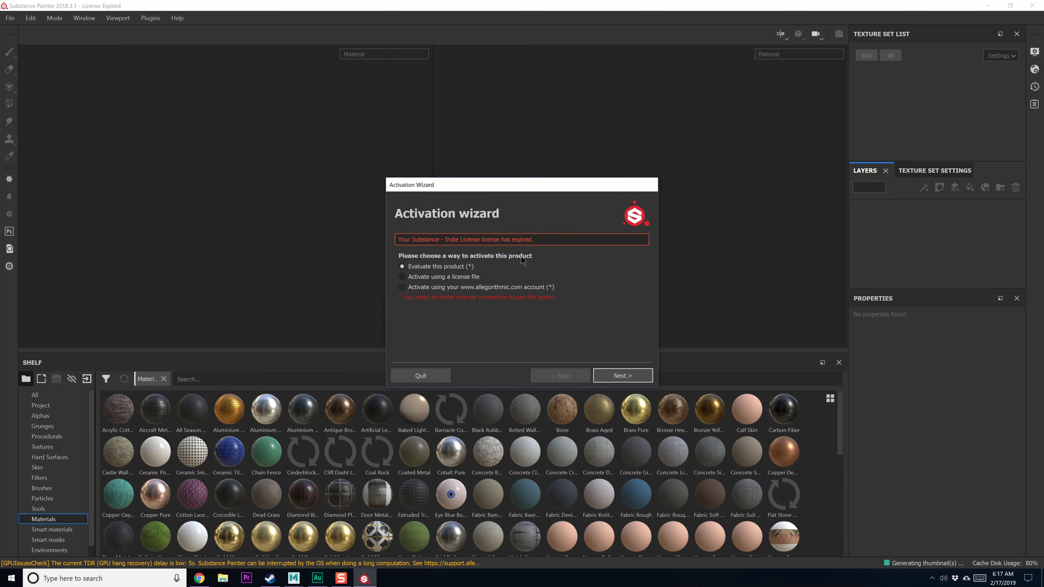
Complete the activation wizard with the option to evaluate the product
{"action": "left_click", "coordinate": [615, 374]}
{"action": "left_click", "coordinate": [613, 375]}
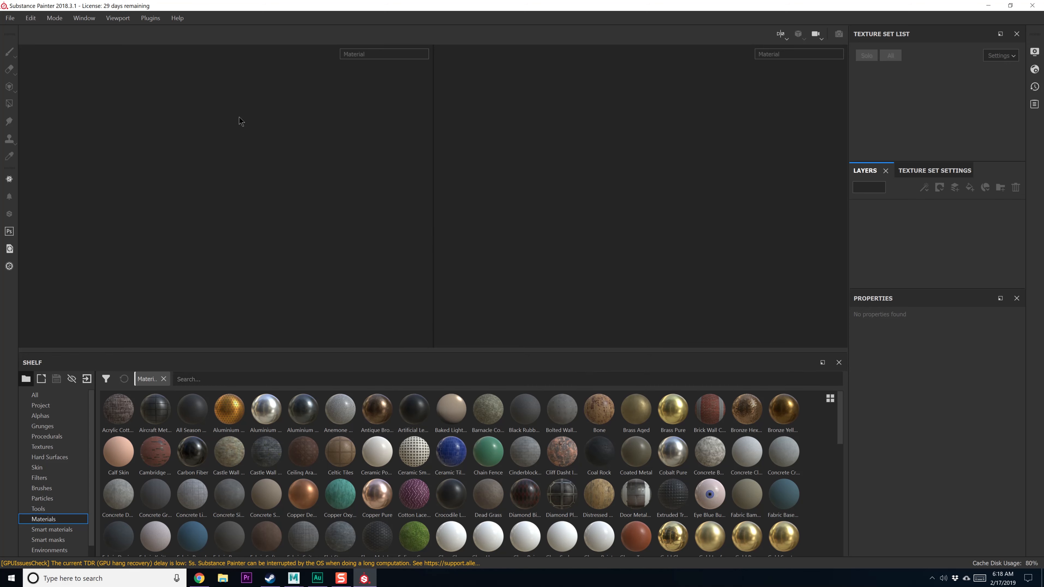
Start a new project with the PBR - Metallic Roughness (allegorithmic) template
{"action": "left_click", "coordinate": [11, 18]}
{"action": "left_click", "coordinate": [16, 33]}
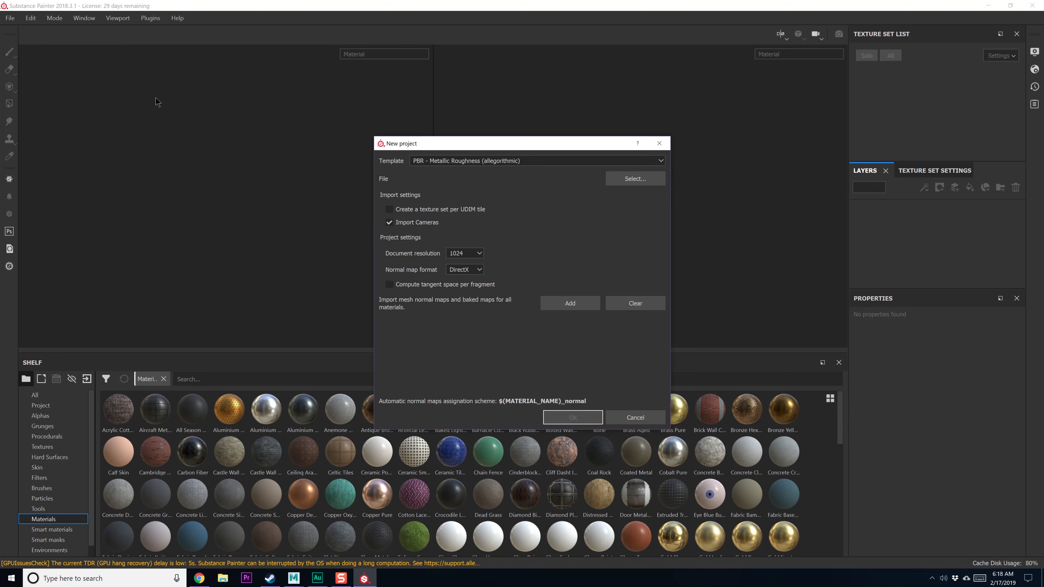
{"action": "left_click", "coordinate": [489, 161]}
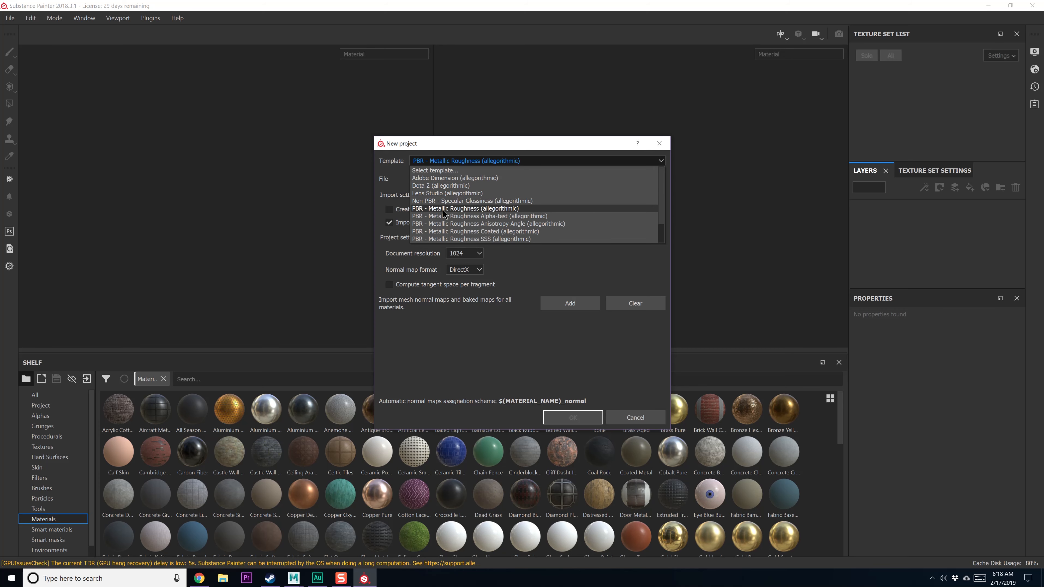
{"action": "left_click", "coordinate": [459, 209]}
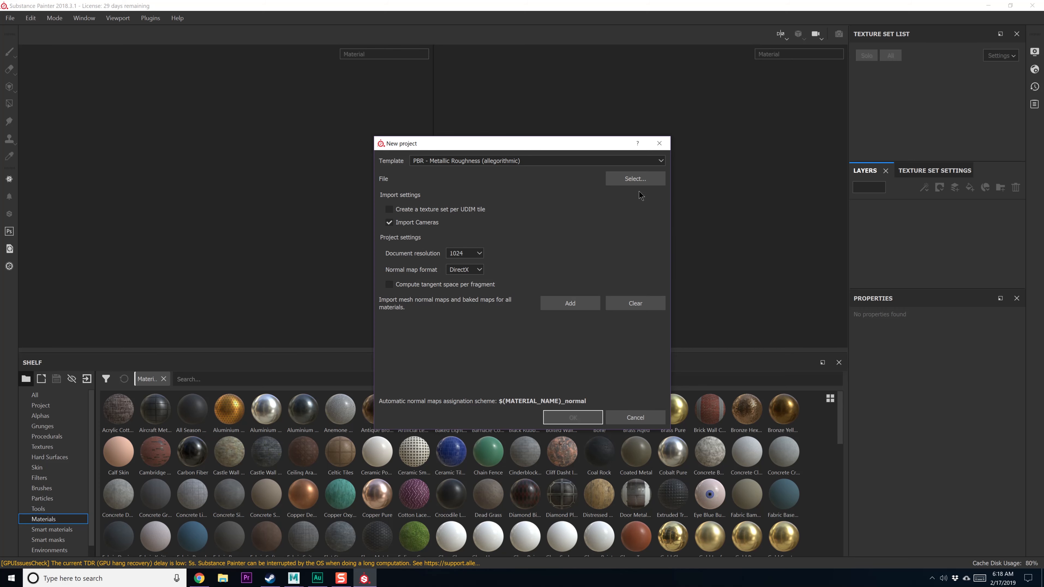
Choose Room_01.fbx from the NursingEnvironment/SP/FBX folder of the Nursing VR project on Google Drive as the project mesh
{"action": "left_click", "coordinate": [635, 179]}
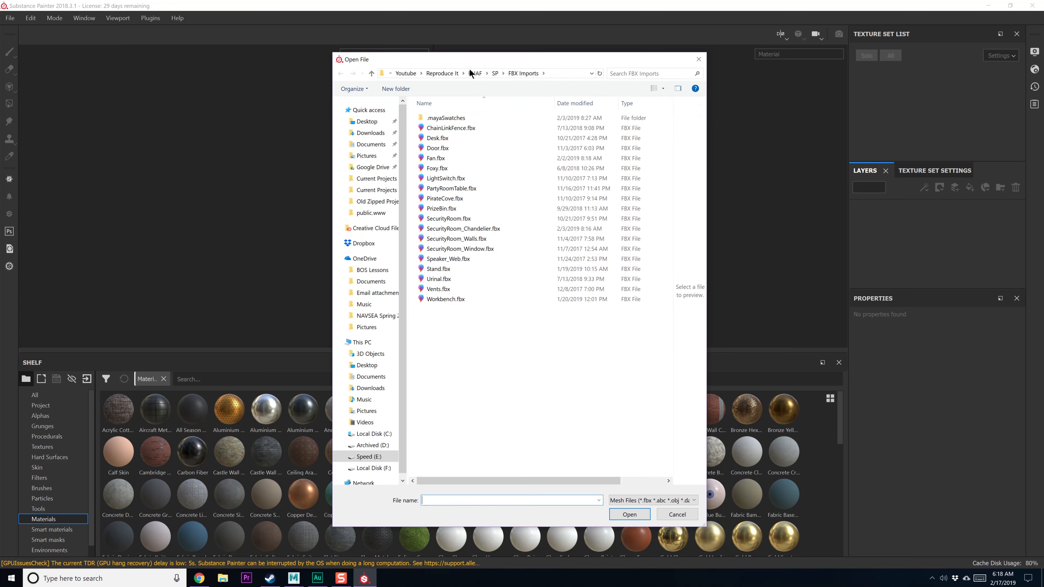
{"action": "left_click", "coordinate": [447, 74]}
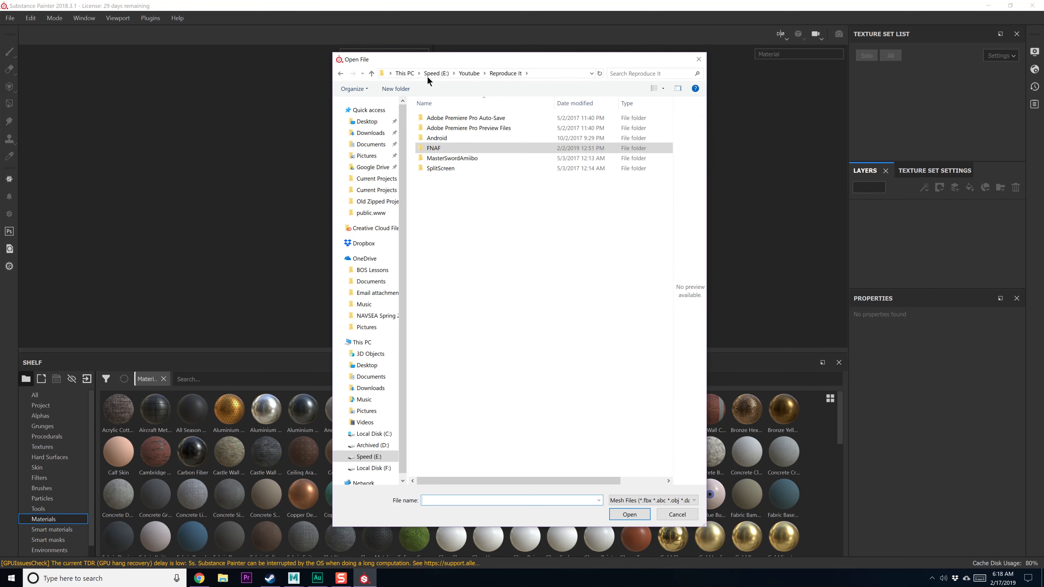
{"action": "left_click", "coordinate": [465, 74]}
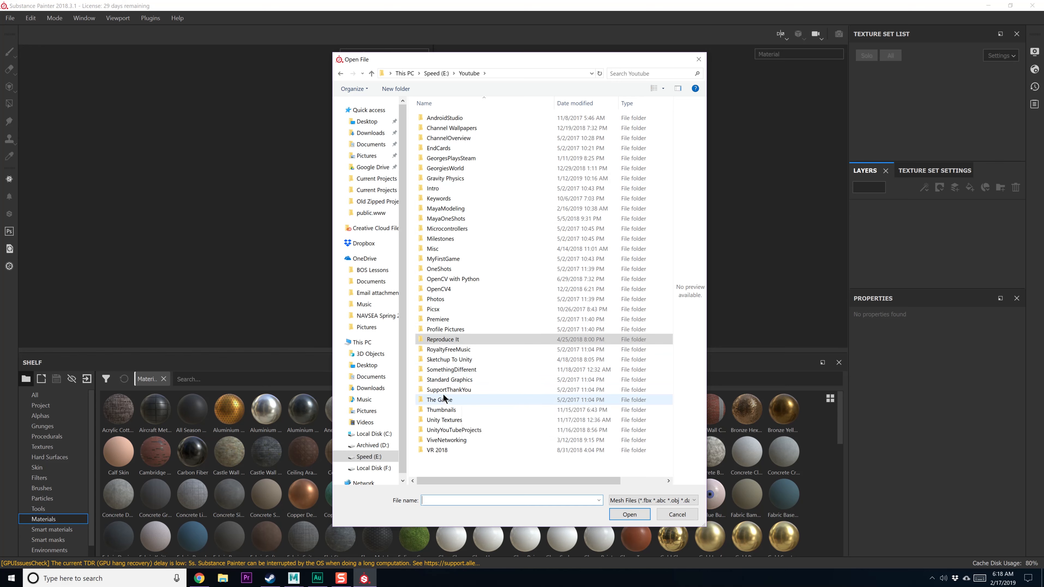
{"action": "left_click", "coordinate": [450, 220]}
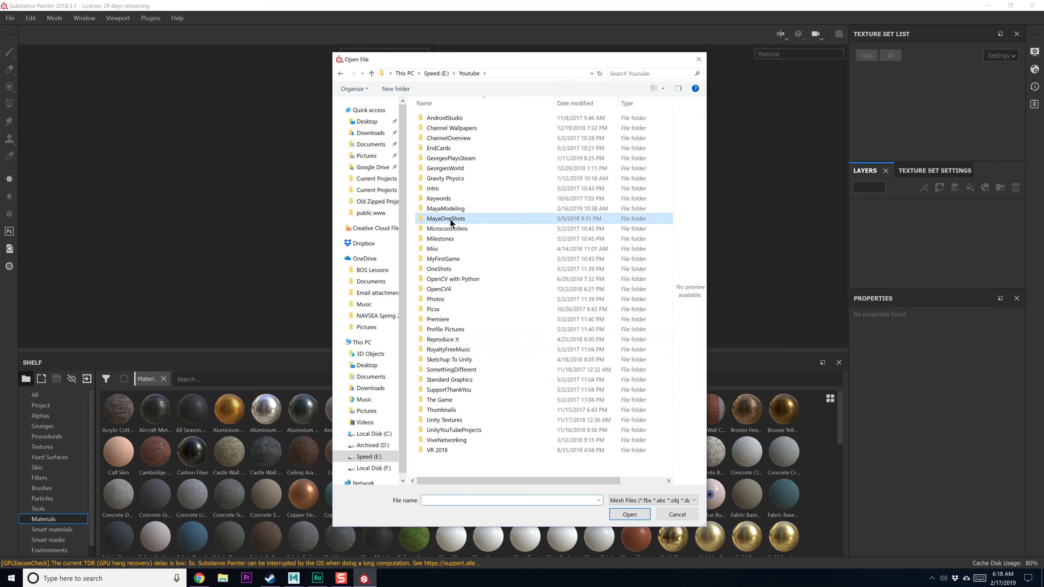
{"action": "double_click", "coordinate": [451, 219]}
{"action": "left_click", "coordinate": [341, 74]}
{"action": "double_click", "coordinate": [445, 209]}
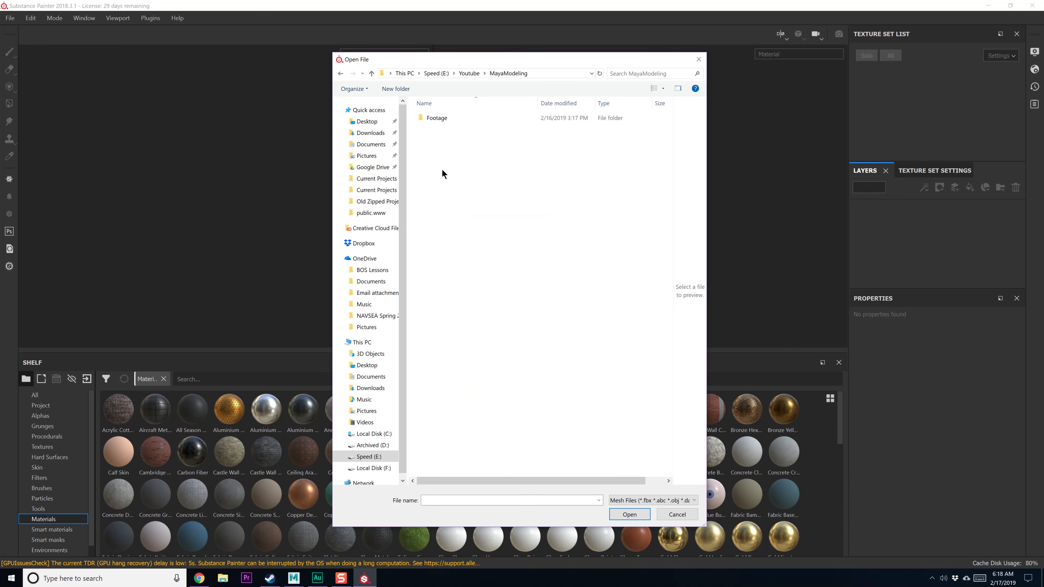
{"action": "double_click", "coordinate": [435, 117]}
{"action": "left_click", "coordinate": [340, 73]}
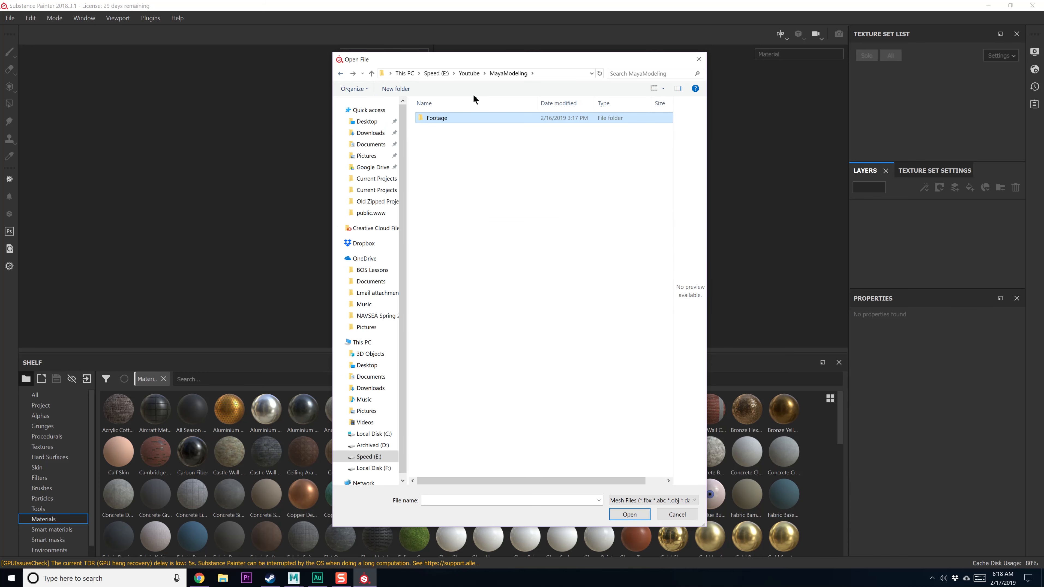
{"action": "left_click", "coordinate": [473, 73]}
{"action": "left_click", "coordinate": [430, 74]}
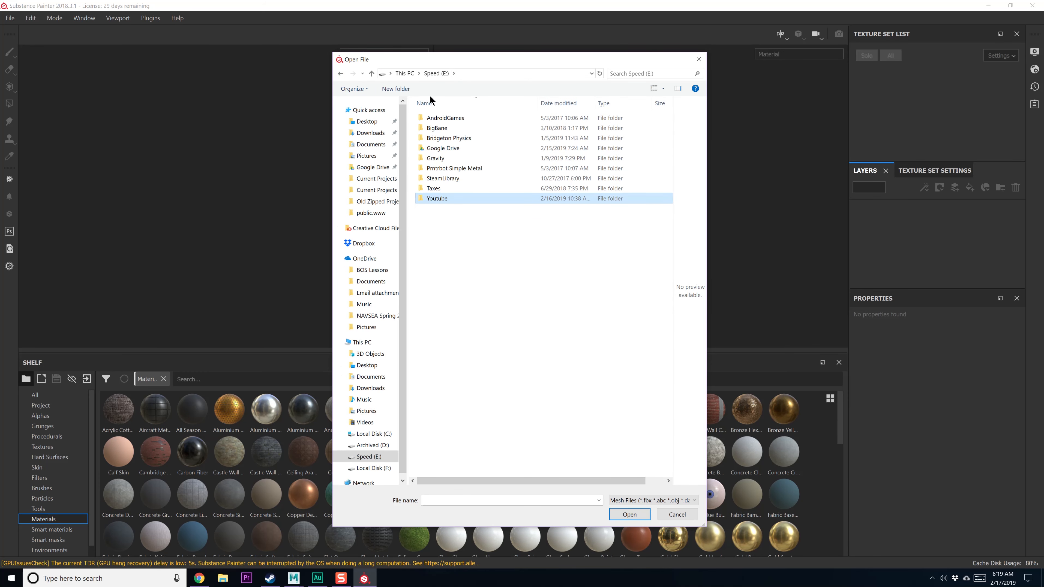
{"action": "double_click", "coordinate": [452, 148]}
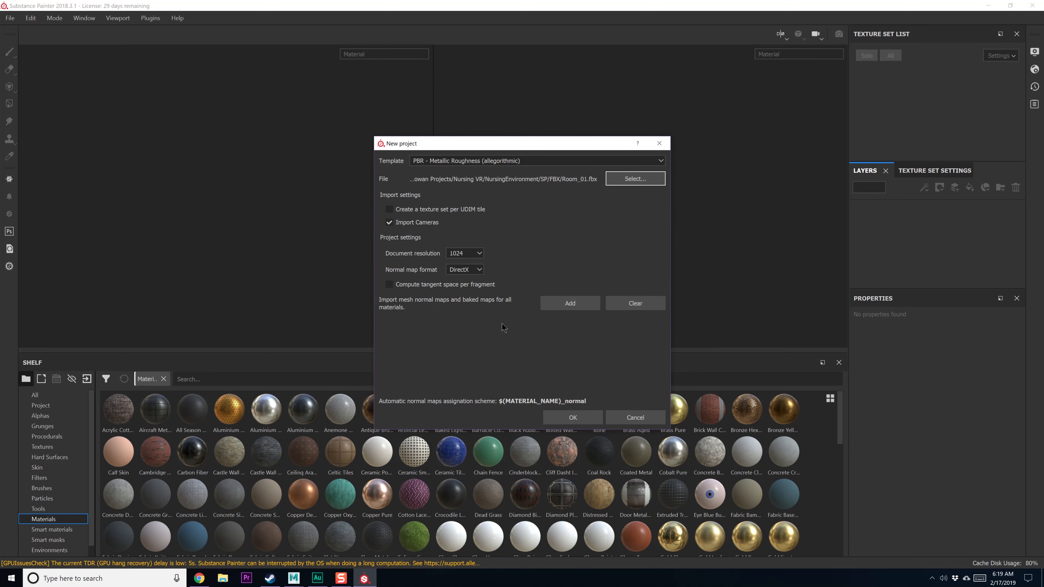
Choose a document resolution for the new project and create it
{"action": "left_click", "coordinate": [461, 253]}
{"action": "left_click", "coordinate": [462, 292]}
{"action": "left_click", "coordinate": [571, 417]}
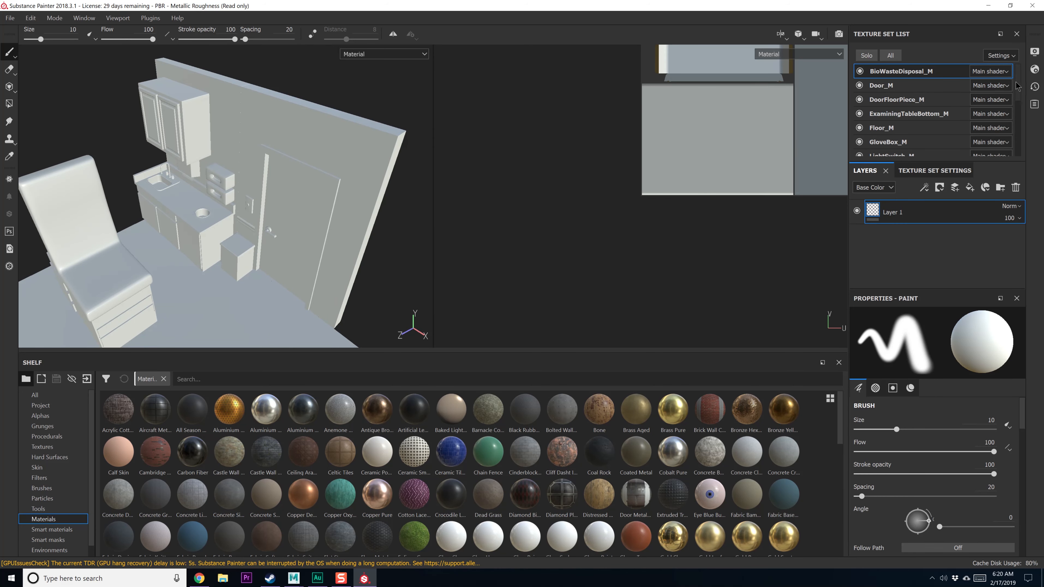
Enlarge the texture set list so more texture sets fit, and review its entries
{"action": "scroll", "coordinate": [1018, 101], "scroll_direction": "down", "scroll_amount": 1}
{"action": "mouse_move", "coordinate": [1018, 98]}
{"action": "left_mouse_down"}
{"action": "mouse_move", "coordinate": [1018, 141]}
{"action": "mouse_move", "coordinate": [1016, 84]}
{"action": "left_mouse_up"}
{"action": "left_click_drag", "start_coordinate": [876, 288], "coordinate": [870, 345]}
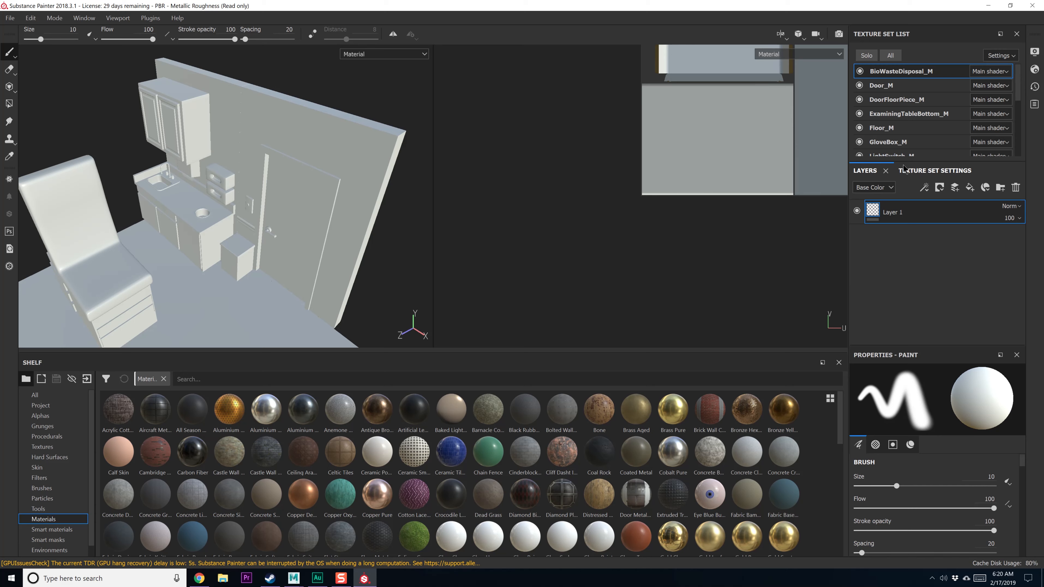
{"action": "left_click_drag", "start_coordinate": [903, 165], "coordinate": [902, 252]}
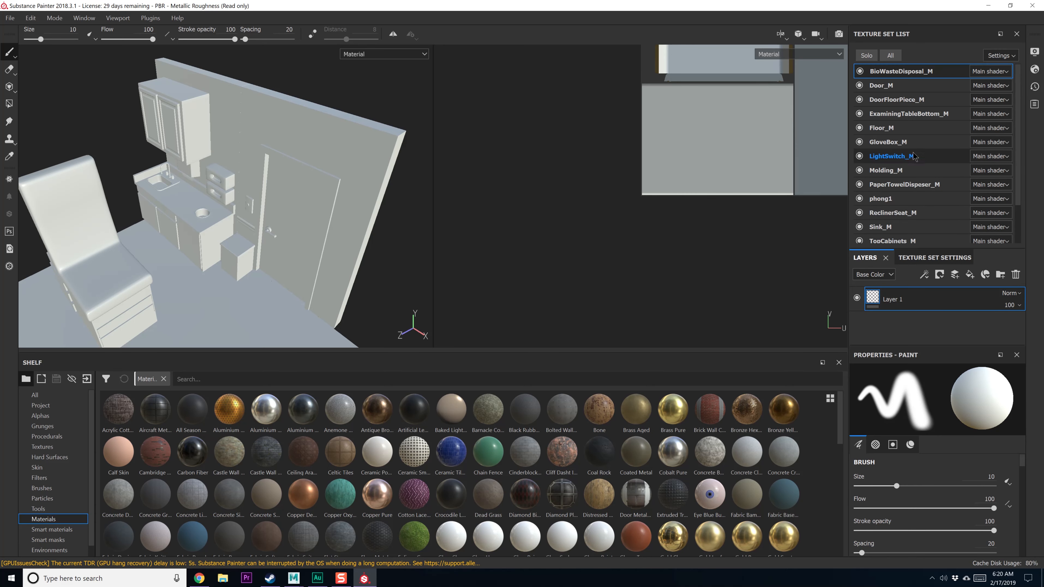
{"action": "scroll", "coordinate": [898, 168], "scroll_direction": "down", "scroll_amount": 2}
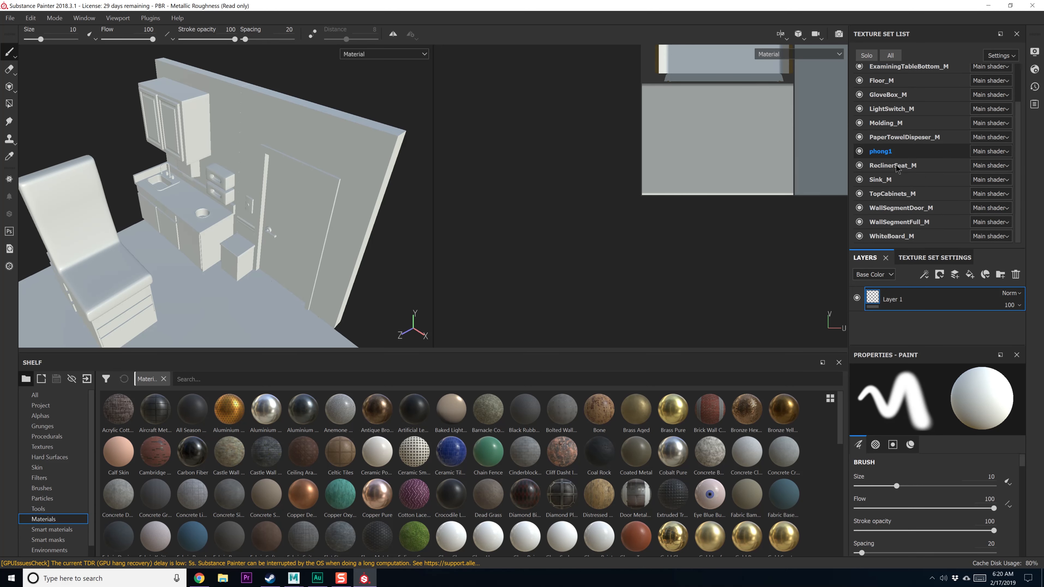
Show only the phong1 texture set, examine its mesh in the 3D view and compare the texture set names
{"action": "left_click", "coordinate": [902, 152]}
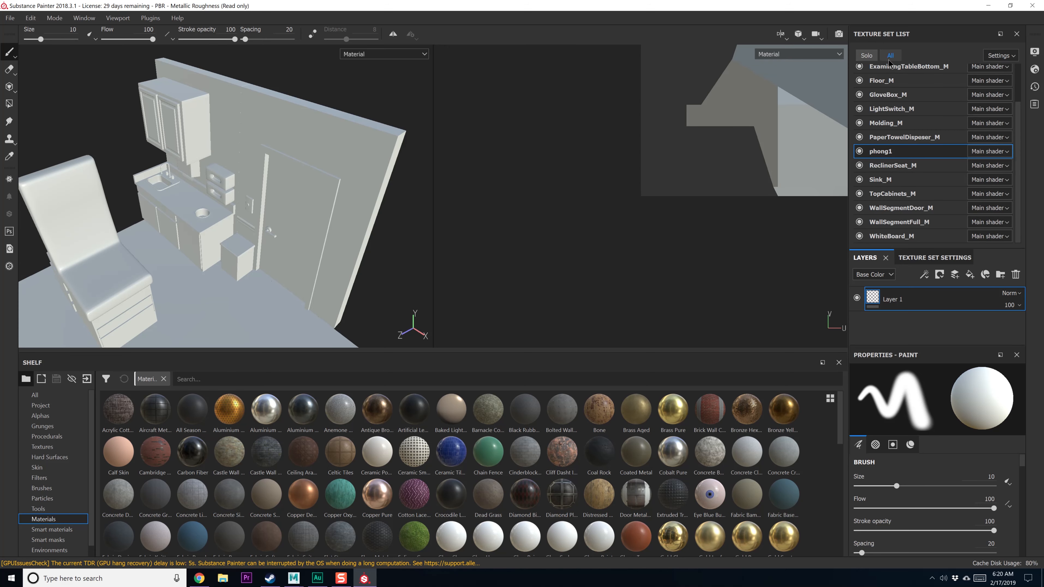
{"action": "left_click", "coordinate": [867, 55]}
{"action": "left_click_drag", "start_coordinate": [443, 236], "coordinate": [305, 236], "text": "alt"}
{"action": "middle_click_drag", "start_coordinate": [305, 236], "coordinate": [343, 222], "text": "alt"}
{"action": "left_click_drag", "start_coordinate": [344, 224], "coordinate": [325, 227], "text": "alt"}
{"action": "mouse_move", "coordinate": [325, 226]}
{"action": "right_mouse_down", "text": "alt"}
{"action": "mouse_move", "coordinate": [317, 313]}
{"action": "mouse_move", "coordinate": [332, 304]}
{"action": "mouse_move", "coordinate": [316, 232]}
{"action": "right_mouse_up", "text": "alt"}
{"action": "left_click_drag", "start_coordinate": [316, 232], "coordinate": [335, 171], "text": "alt"}
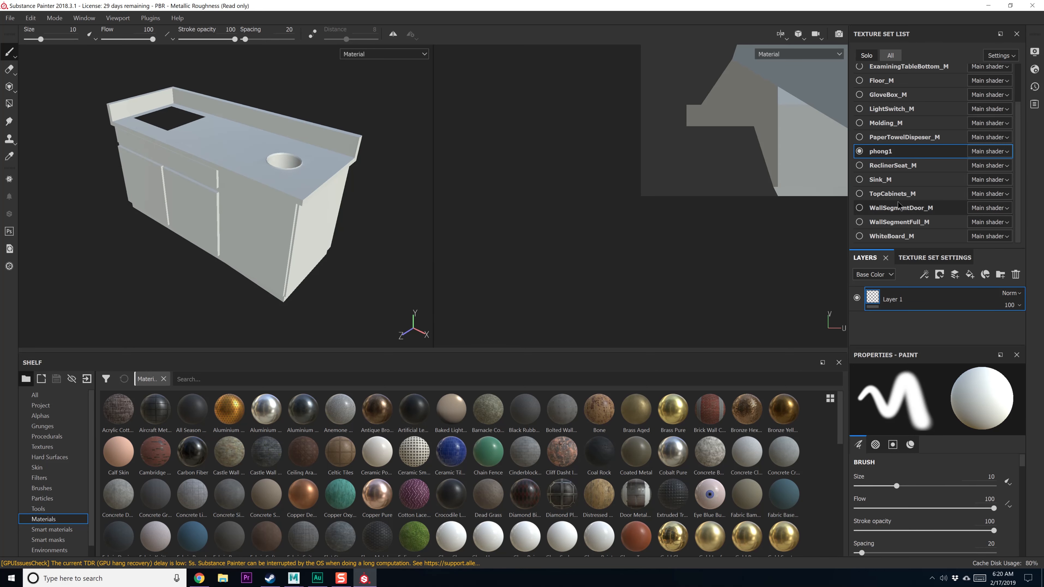
{"action": "scroll", "coordinate": [902, 188], "scroll_direction": "up", "scroll_amount": 1}
{"action": "scroll", "coordinate": [903, 188], "scroll_direction": "down", "scroll_amount": 1}
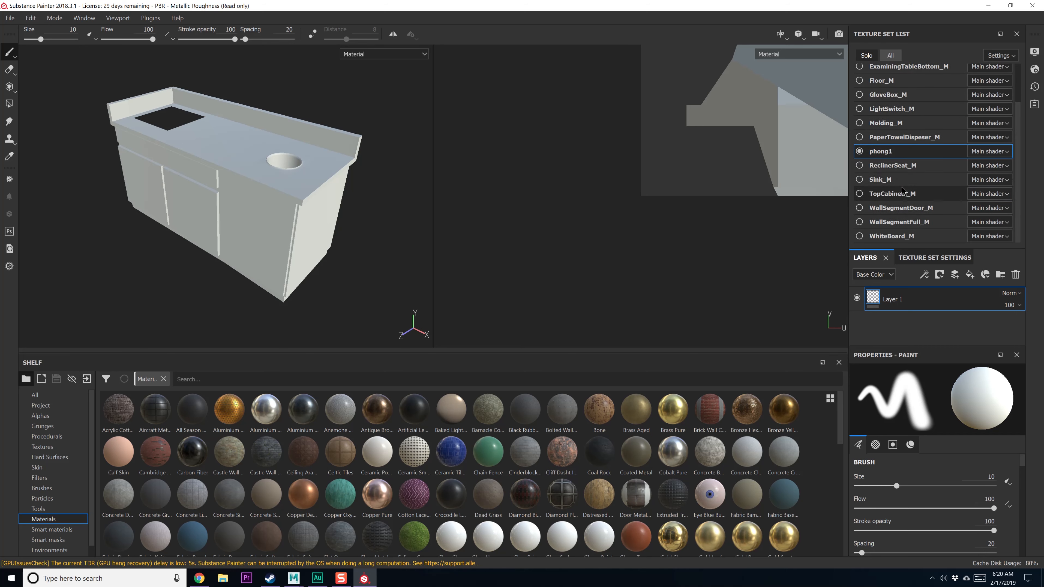
{"action": "scroll", "coordinate": [902, 188], "scroll_direction": "up", "scroll_amount": 1}
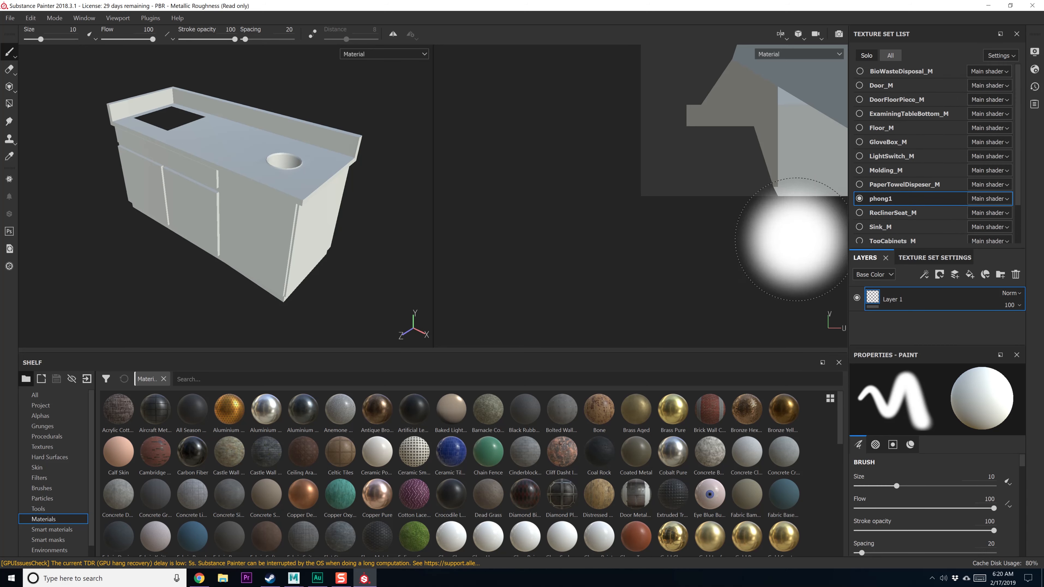
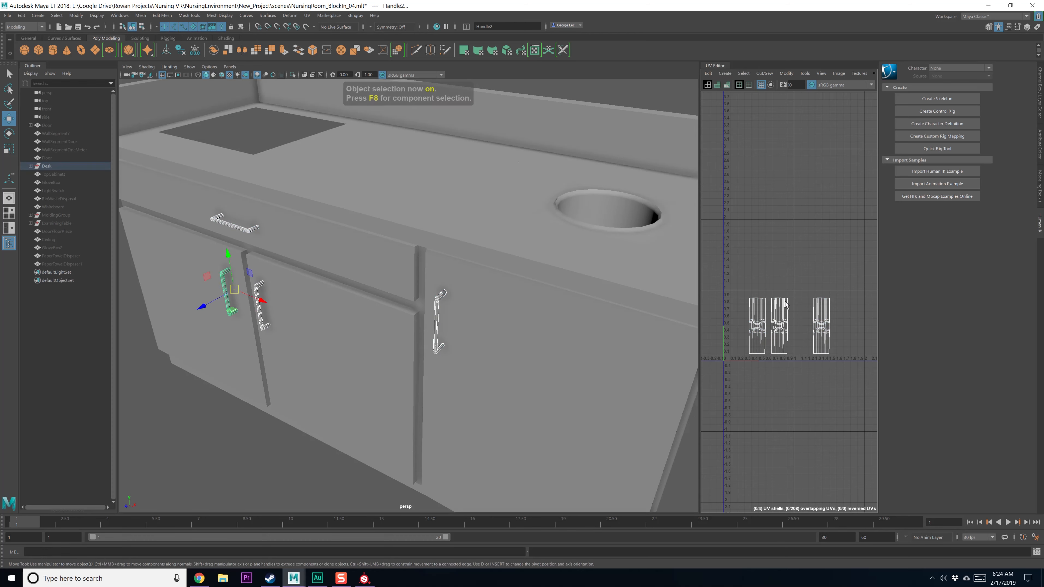
Save the Maya scene and inspect the UV layouts of the cabinets and each individual handle
{"action": "key", "text": "ctrl+s"}
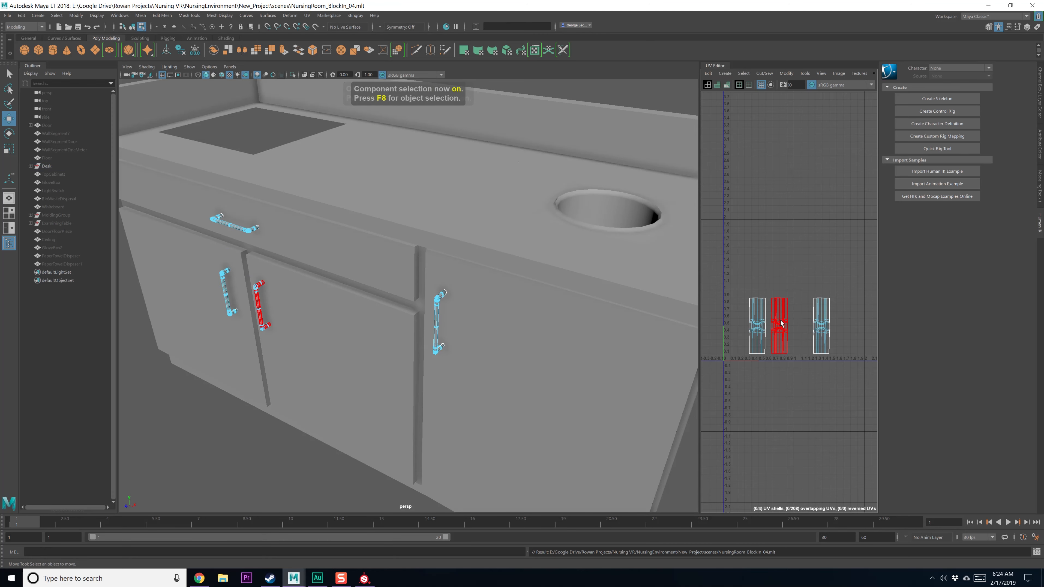
{"action": "left_click", "coordinate": [518, 347]}
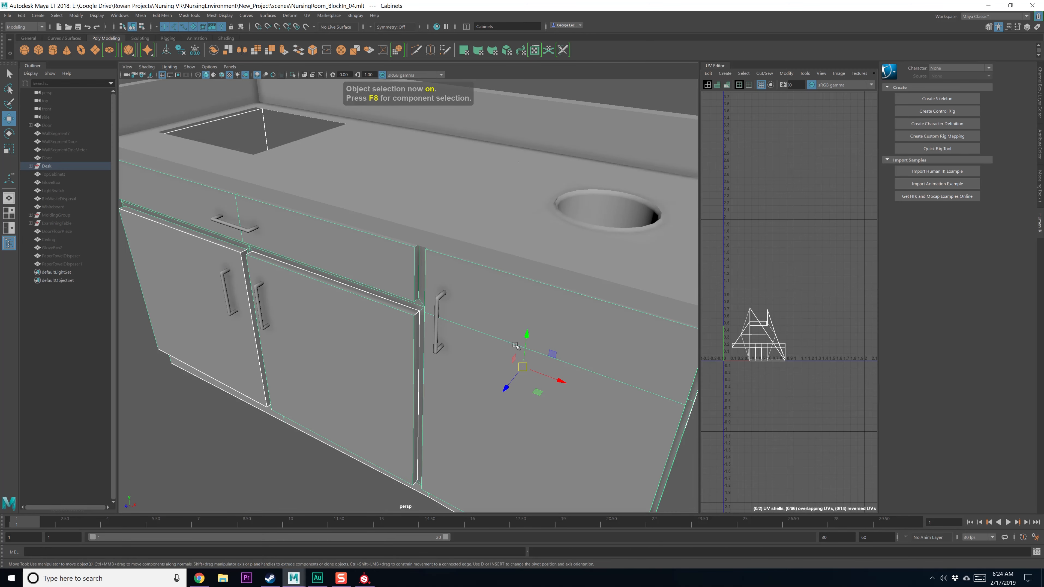
{"action": "left_click", "coordinate": [440, 303]}
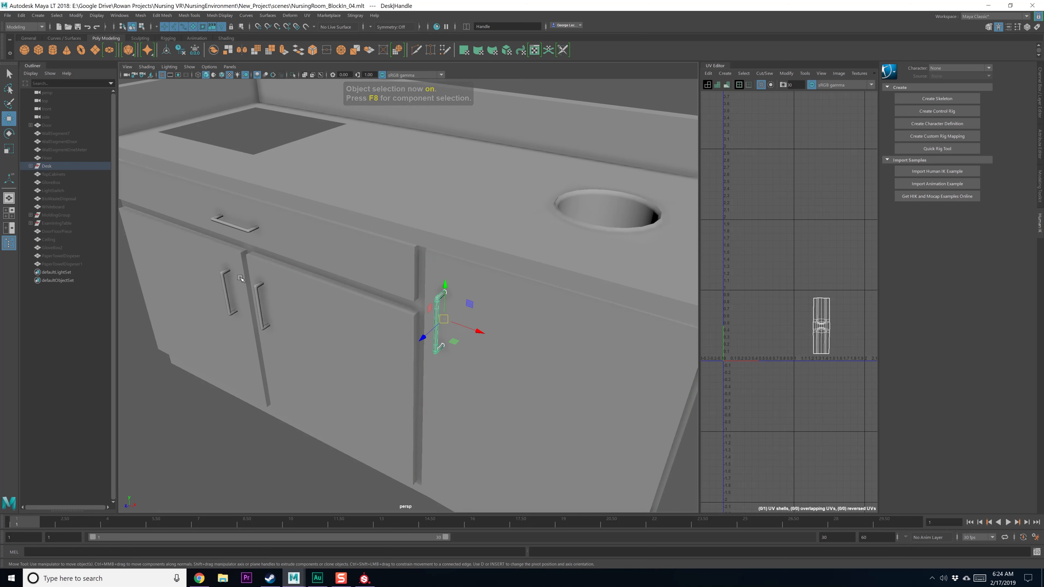
{"action": "left_click", "coordinate": [255, 289]}
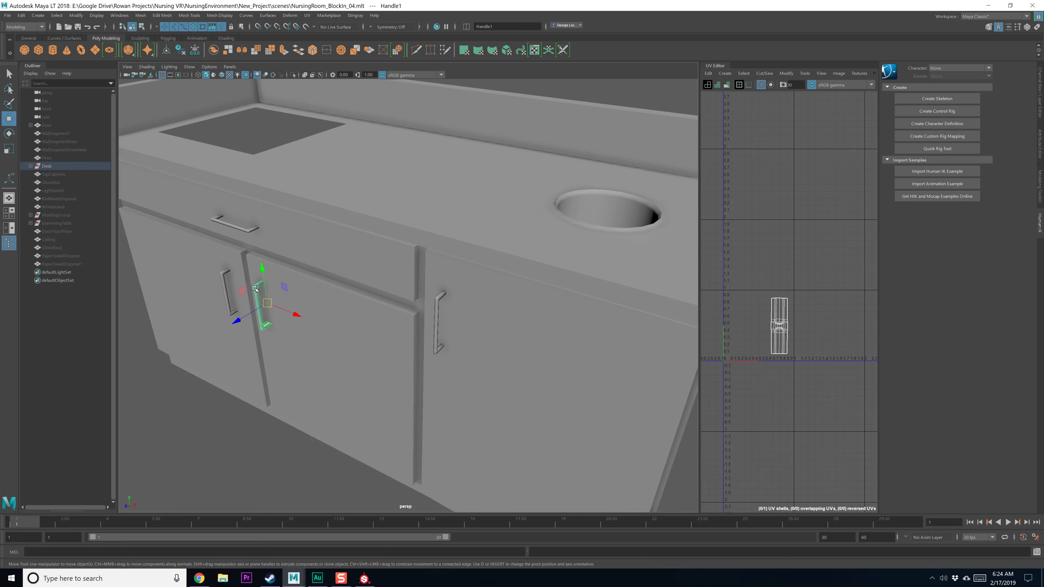
{"action": "left_click", "coordinate": [242, 230]}
{"action": "left_click", "coordinate": [224, 276]}
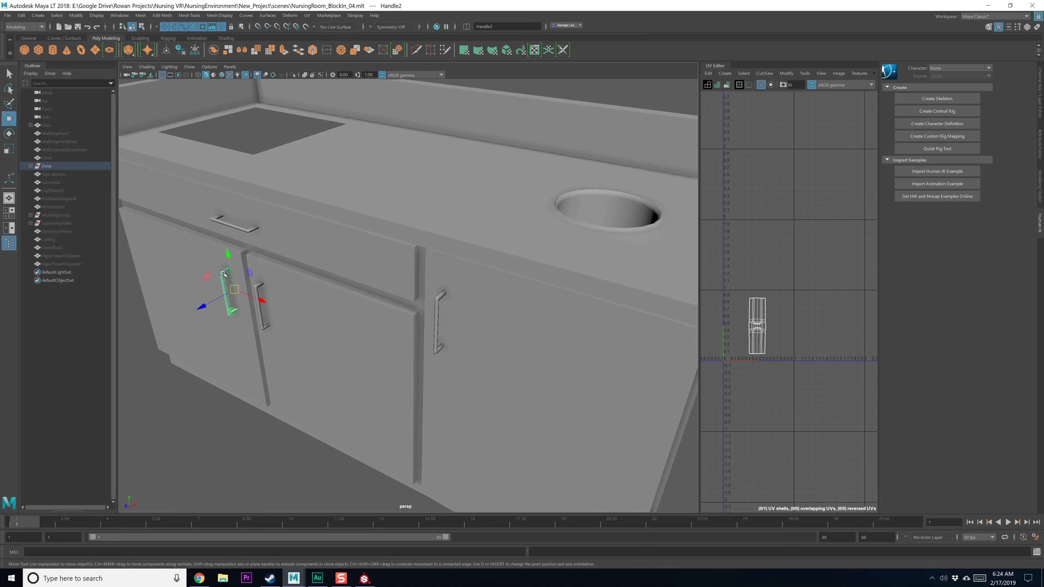
Move the leftmost door handle's UV shell left off the drawer handle's shell, and compare it with the other handles' shells
{"action": "right_click_drag", "start_coordinate": [763, 324], "coordinate": [738, 314]}
{"action": "left_click", "coordinate": [756, 325]}
{"action": "left_click_drag", "start_coordinate": [805, 328], "coordinate": [789, 330]}
{"action": "key", "text": "ctrl+z"}
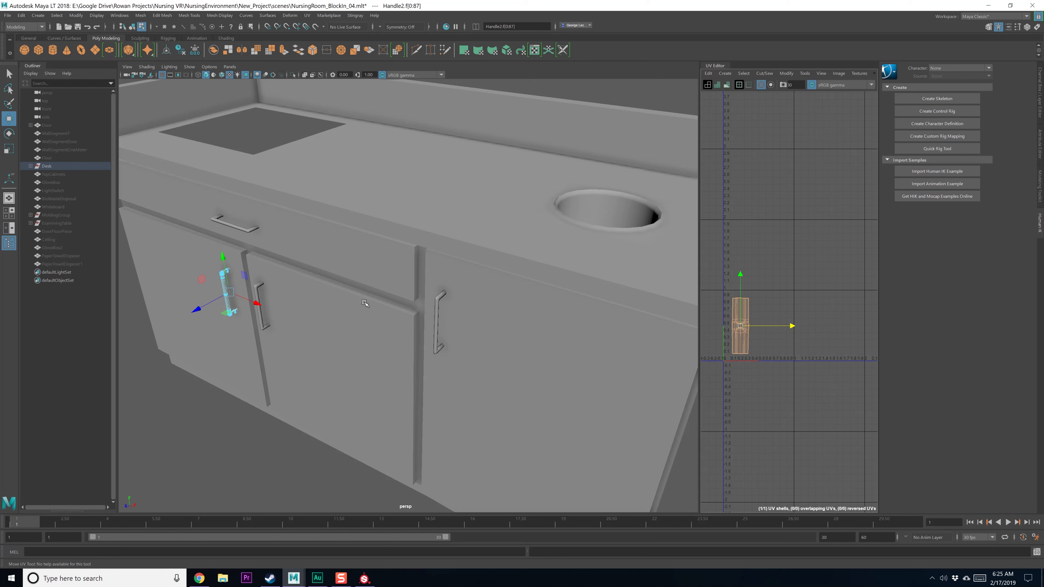
{"action": "left_click", "coordinate": [236, 229]}
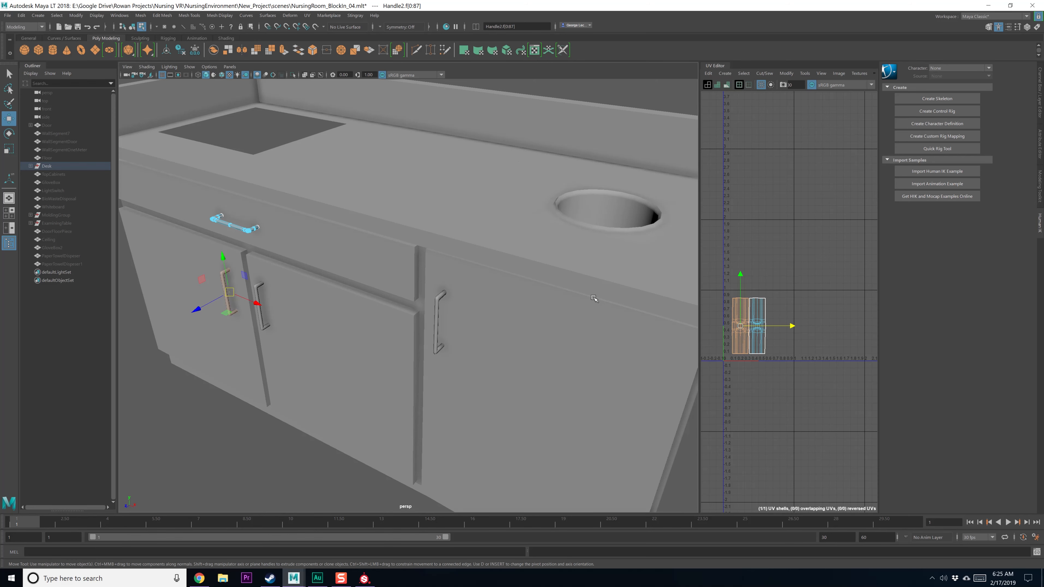
{"action": "left_click", "coordinate": [259, 283], "text": "shift"}
{"action": "left_click", "coordinate": [436, 297], "text": "shift"}
{"action": "middle_click_drag", "start_coordinate": [761, 375], "coordinate": [786, 376], "text": "alt"}
{"action": "left_click", "coordinate": [786, 376]}
Delete the cabinets' hidden faces along the back and on the end beneath the side splash
{"action": "middle_click_drag", "start_coordinate": [427, 307], "coordinate": [406, 295], "text": "alt"}
{"action": "left_click", "coordinate": [454, 326]}
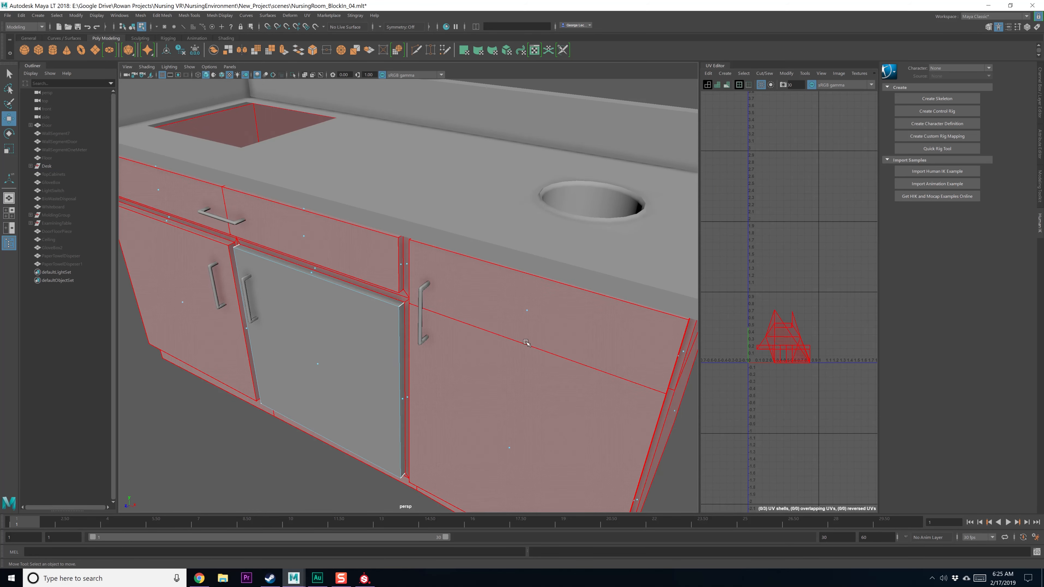
{"action": "scroll", "coordinate": [523, 334], "scroll_direction": "down", "scroll_amount": 2}
{"action": "key", "text": "F8"}
{"action": "left_click_drag", "start_coordinate": [524, 332], "coordinate": [451, 314], "text": "alt"}
{"action": "scroll", "coordinate": [451, 315], "scroll_direction": "down", "scroll_amount": 3}
{"action": "left_click_drag", "start_coordinate": [513, 308], "coordinate": [479, 322], "text": "alt"}
{"action": "middle_click_drag", "start_coordinate": [479, 323], "coordinate": [349, 303], "text": "alt"}
{"action": "scroll", "coordinate": [350, 304], "scroll_direction": "down", "scroll_amount": 2}
{"action": "key", "text": "q"}
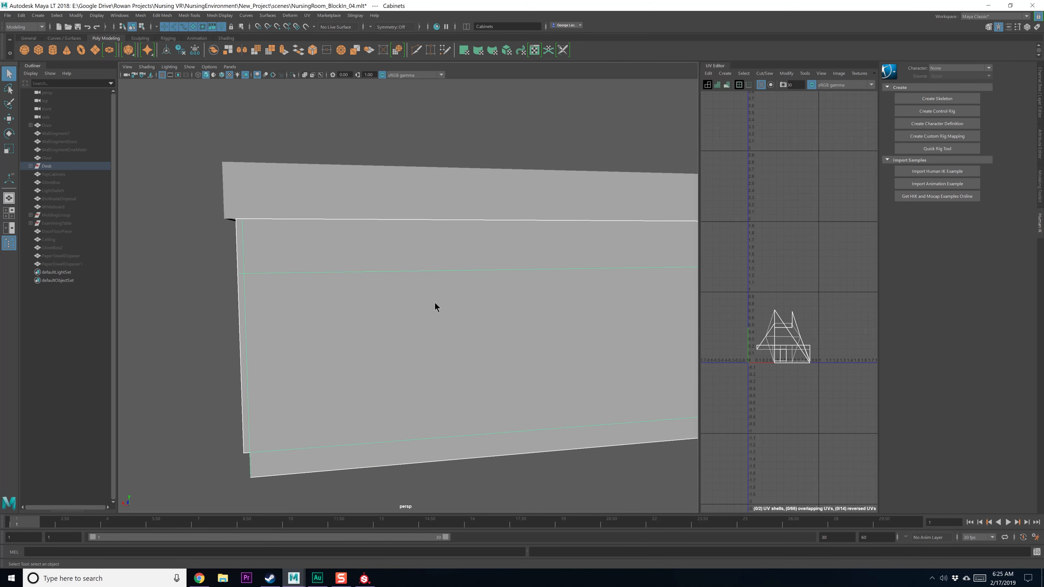
{"action": "right_click_drag", "start_coordinate": [435, 302], "coordinate": [431, 316]}
{"action": "left_click", "coordinate": [497, 247]}
{"action": "left_click", "coordinate": [499, 350], "text": "shift"}
{"action": "left_click", "coordinate": [514, 441], "text": "shift"}
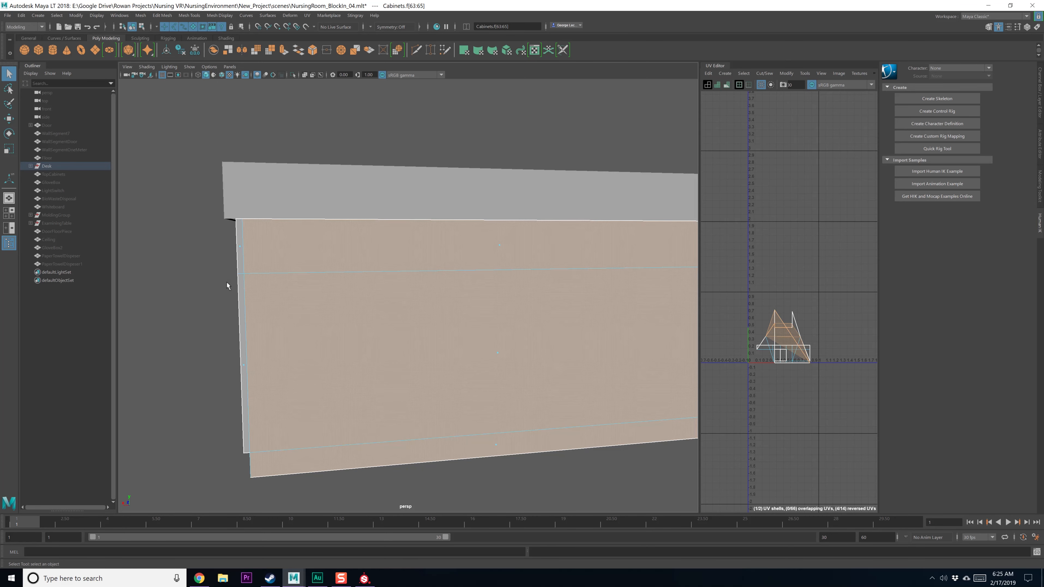
{"action": "left_click", "coordinate": [241, 246], "text": "shift"}
{"action": "left_click_drag", "start_coordinate": [319, 357], "coordinate": [468, 346], "text": "alt"}
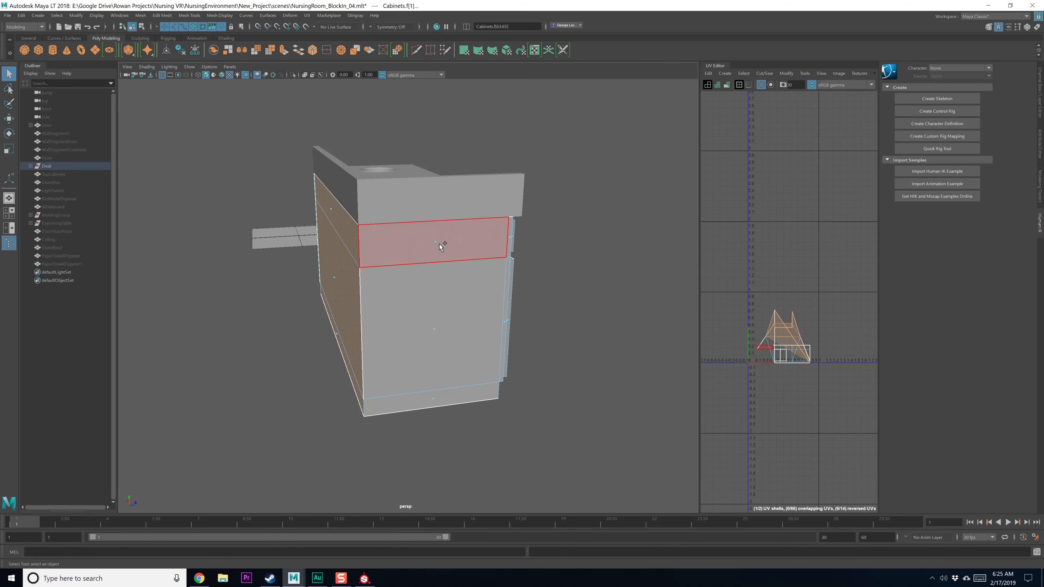
{"action": "left_click", "coordinate": [443, 243], "text": "shift"}
{"action": "left_click", "coordinate": [435, 332], "text": "shift"}
{"action": "left_click", "coordinate": [434, 394], "text": "shift"}
{"action": "left_click_drag", "start_coordinate": [592, 397], "coordinate": [465, 386], "text": "alt"}
{"action": "left_click", "coordinate": [465, 386]}
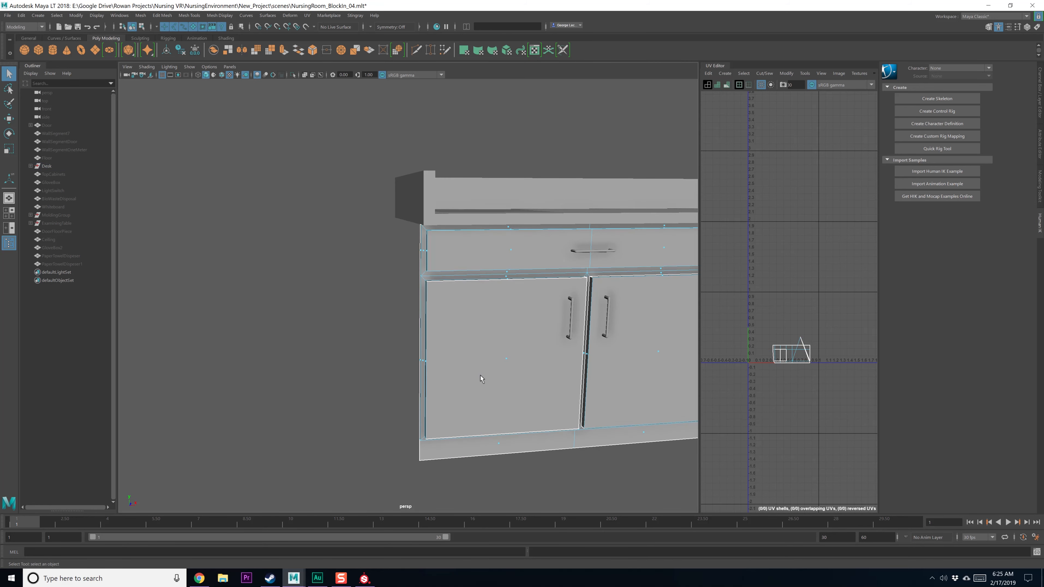
Inspect the cabinets from front and rear, return to object selection, save the scene and reselect the cabinets
{"action": "middle_click_drag", "start_coordinate": [467, 344], "coordinate": [364, 346], "text": "alt"}
{"action": "left_click_drag", "start_coordinate": [532, 343], "coordinate": [476, 346], "text": "alt"}
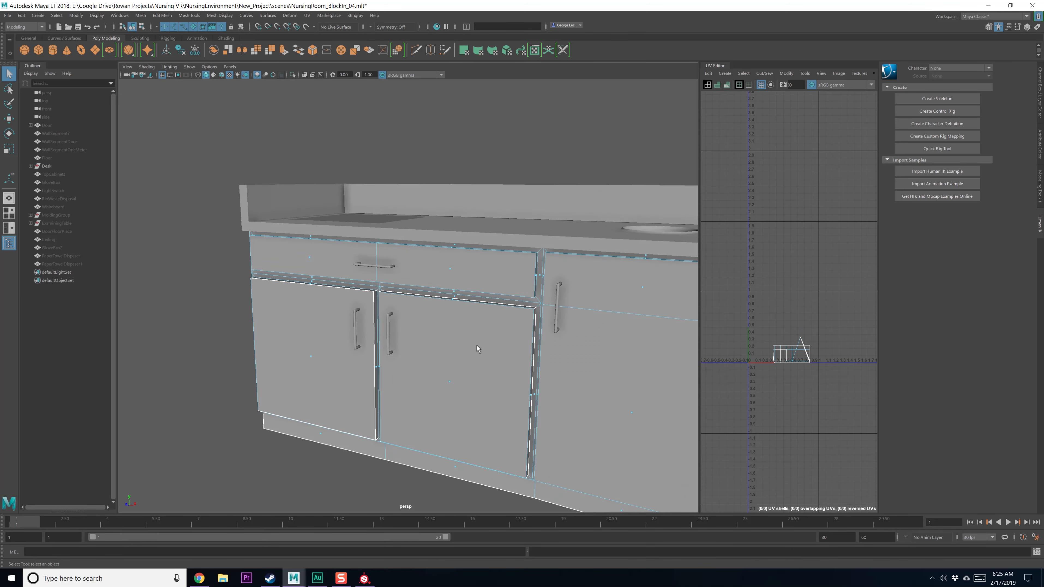
{"action": "middle_click_drag", "start_coordinate": [584, 349], "coordinate": [402, 338], "text": "alt"}
{"action": "scroll", "coordinate": [403, 339], "scroll_direction": "down", "scroll_amount": 3}
{"action": "left_click_drag", "start_coordinate": [510, 351], "coordinate": [419, 356], "text": "alt"}
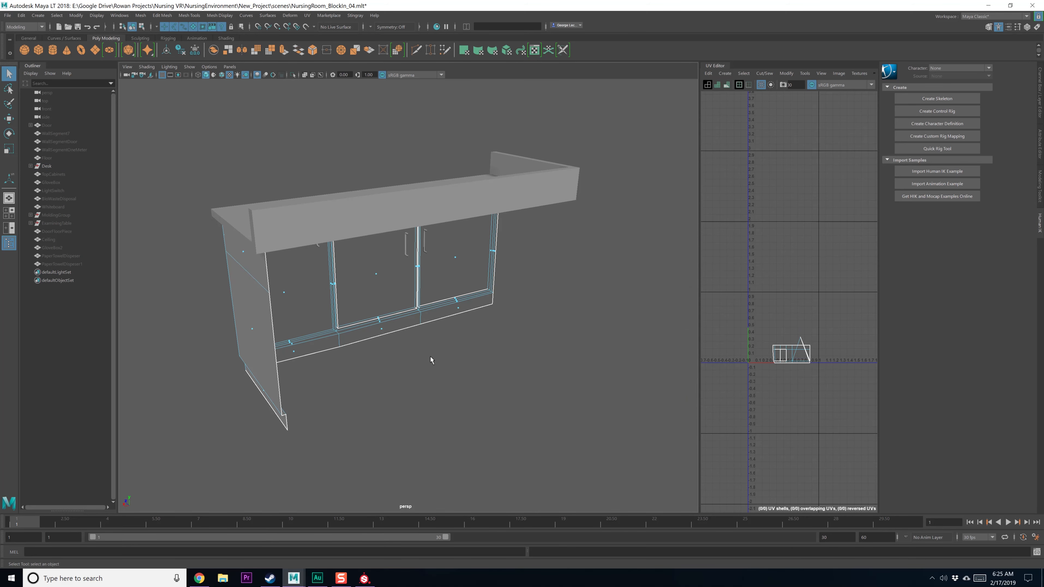
{"action": "key", "text": "F8"}
{"action": "key", "text": "F8"}
{"action": "left_click", "coordinate": [498, 385]}
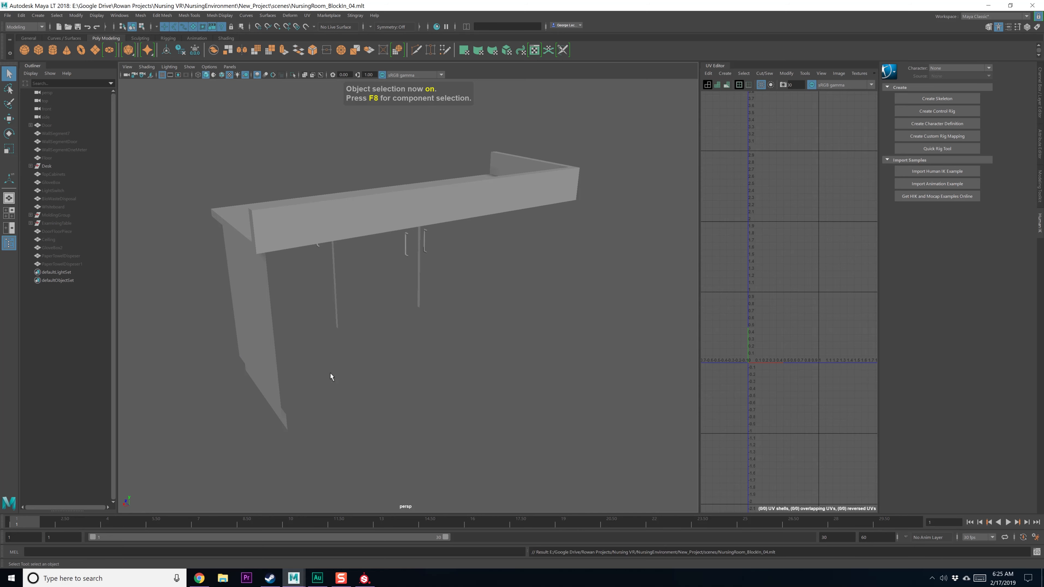
{"action": "left_click_drag", "start_coordinate": [330, 372], "coordinate": [453, 343], "text": "alt"}
{"action": "left_click", "coordinate": [420, 368]}
{"action": "scroll", "coordinate": [399, 359], "scroll_direction": "down", "scroll_amount": 3}
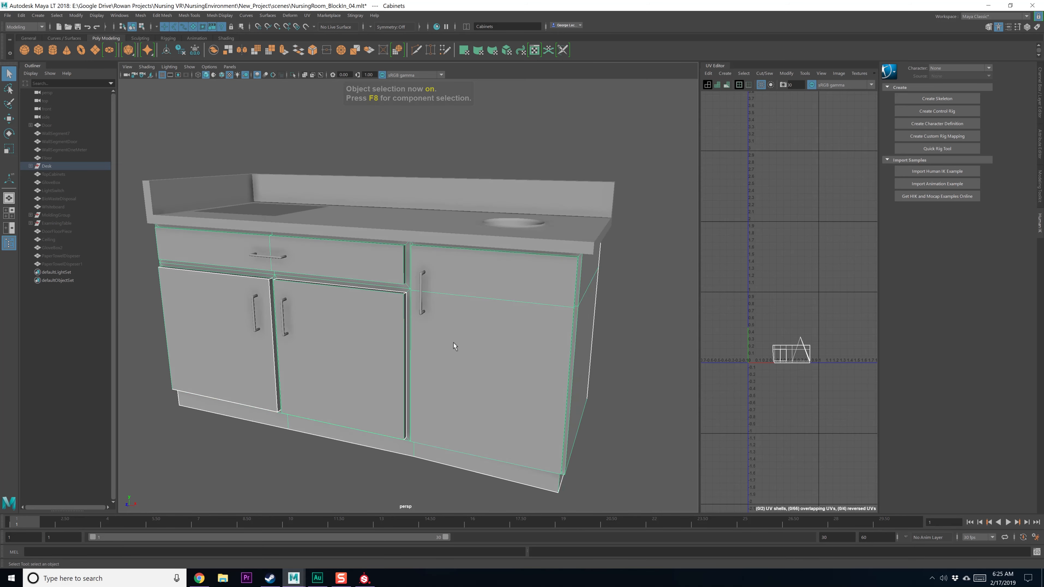
Combine the countertop's left and right halves into a single mesh and return to object selection
{"action": "left_click_drag", "start_coordinate": [541, 279], "coordinate": [472, 261], "text": "alt"}
{"action": "right_click", "coordinate": [462, 213]}
{"action": "right_click_drag", "start_coordinate": [461, 215], "coordinate": [461, 236]}
{"action": "left_click_drag", "start_coordinate": [461, 236], "coordinate": [472, 192], "text": "alt"}
{"action": "left_click", "coordinate": [482, 259]}
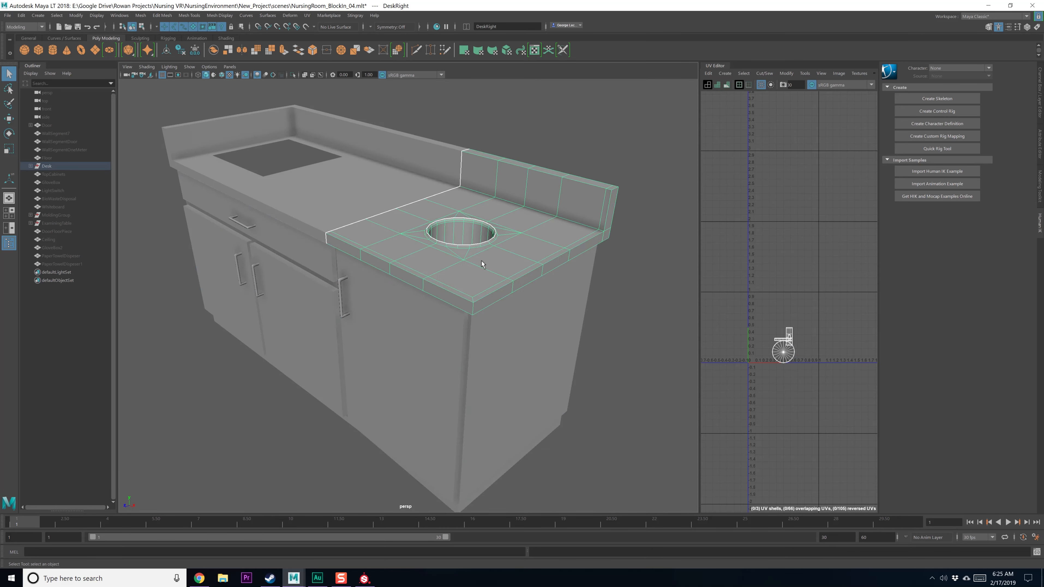
{"action": "key", "text": "F8"}
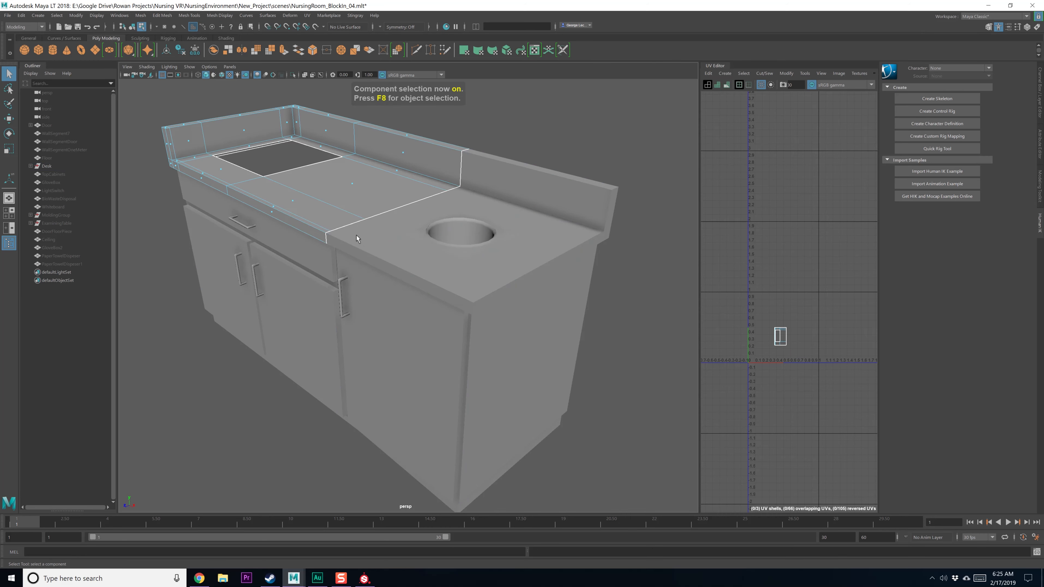
{"action": "key", "text": "F8"}
{"action": "key", "text": "f"}
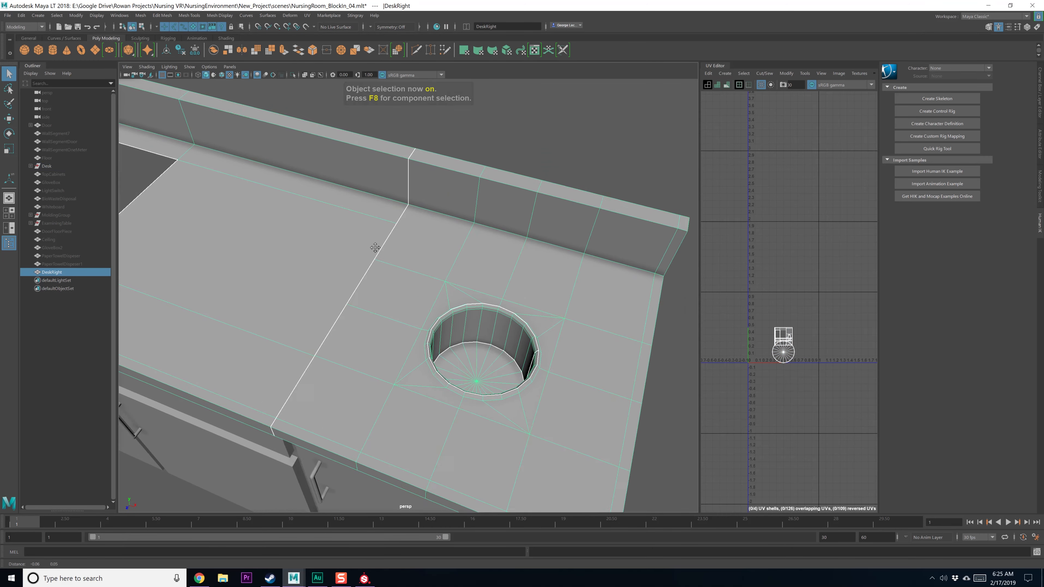
Snap the right half's two mismatched seam vertices onto the left half's matching seam vertices
{"action": "right_click_drag", "start_coordinate": [386, 250], "coordinate": [390, 262]}
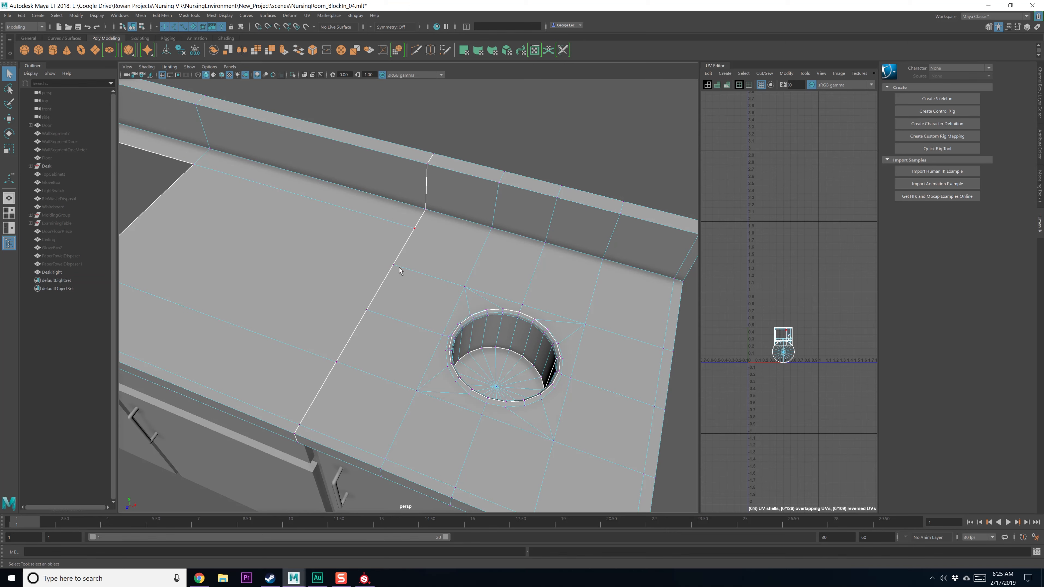
{"action": "key", "text": "w"}
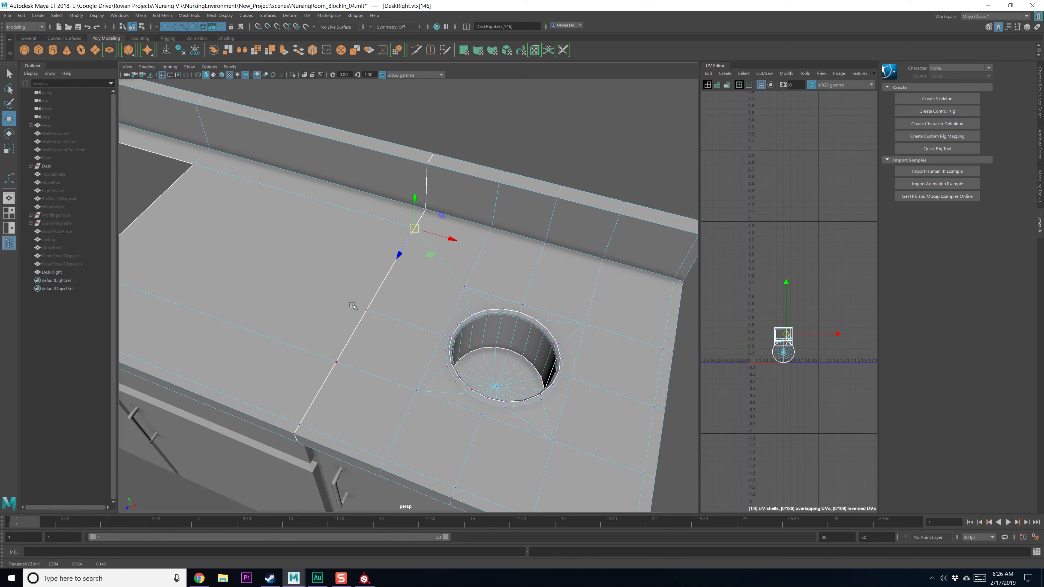
{"action": "left_click", "coordinate": [366, 310]}
{"action": "key", "text": "v"}
{"action": "left_click_drag", "start_coordinate": [366, 311], "coordinate": [354, 356]}
{"action": "key", "text": "q"}
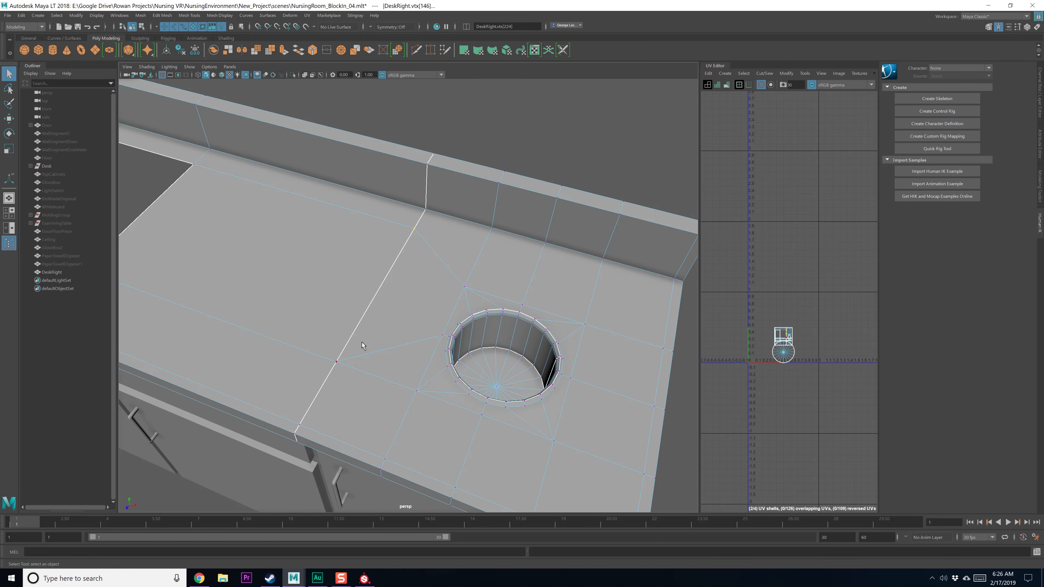
Merge the snapped vertices along the countertop seam and save the scene
{"action": "middle_click_drag", "start_coordinate": [343, 369], "coordinate": [374, 323], "text": "alt"}
{"action": "right_click_drag", "start_coordinate": [375, 322], "coordinate": [450, 277], "text": "shift"}
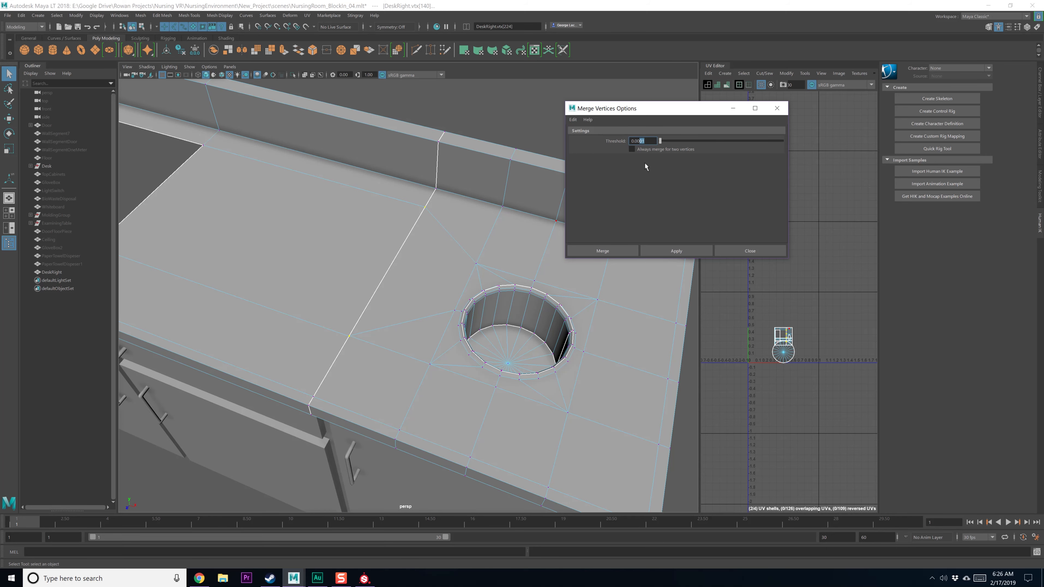
{"action": "left_click", "coordinate": [630, 252]}
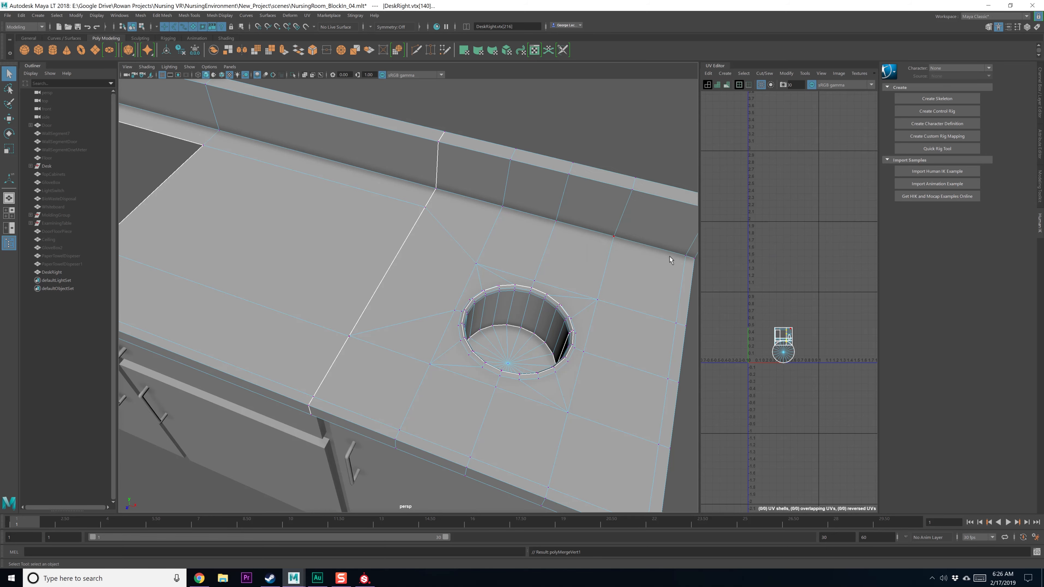
{"action": "mouse_move", "coordinate": [510, 278]}
{"action": "left_mouse_down", "text": "alt"}
{"action": "mouse_move", "coordinate": [394, 275]}
{"action": "mouse_move", "coordinate": [494, 277]}
{"action": "left_mouse_up", "text": "alt"}
{"action": "key", "text": "ctrl+s"}
{"action": "scroll", "coordinate": [468, 215], "scroll_direction": "down", "scroll_amount": 5}
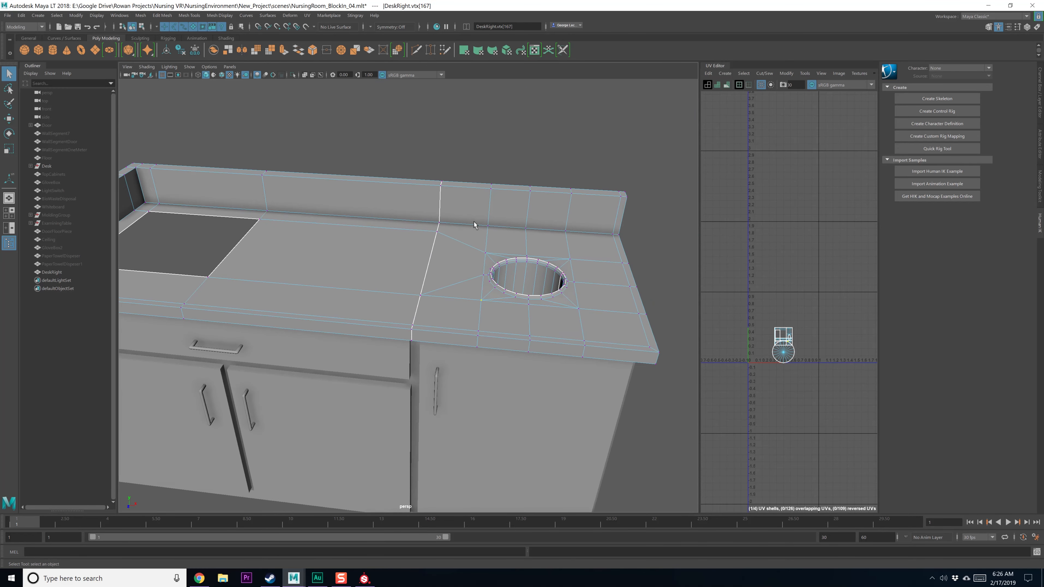
Examine the countertop's topology around the sink hole, seam and side splash from several angles
{"action": "left_click_drag", "start_coordinate": [431, 221], "coordinate": [481, 241], "text": "alt"}
{"action": "middle_click_drag", "start_coordinate": [486, 264], "coordinate": [365, 253], "text": "alt"}
{"action": "scroll", "coordinate": [384, 257], "scroll_direction": "up", "scroll_amount": 3}
{"action": "left_click_drag", "start_coordinate": [383, 257], "coordinate": [382, 266], "text": "alt"}
{"action": "scroll", "coordinate": [411, 312], "scroll_direction": "up", "scroll_amount": 3}
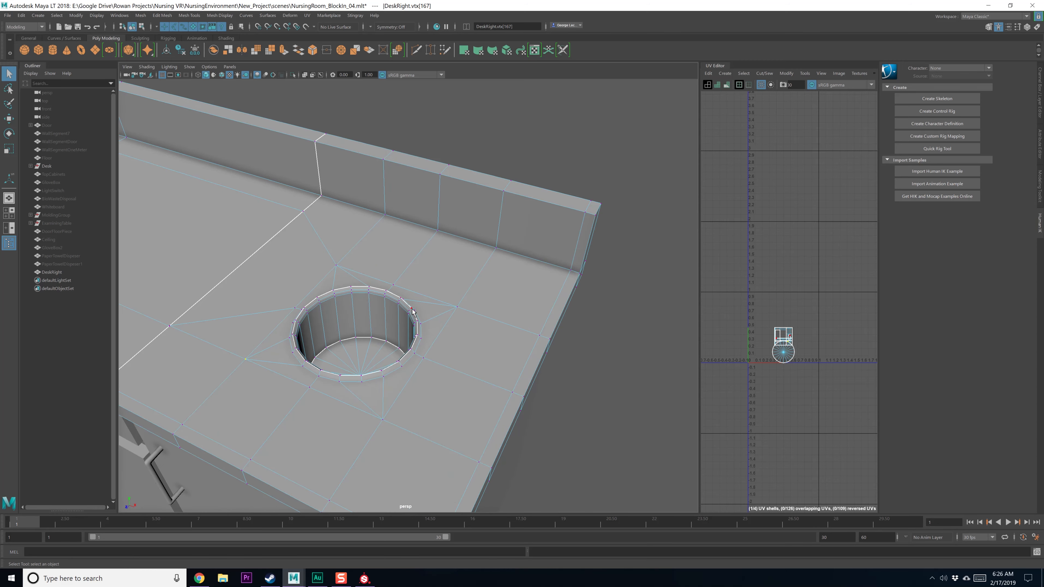
{"action": "right_click", "coordinate": [407, 358]}
{"action": "right_click_drag", "start_coordinate": [411, 345], "coordinate": [411, 344]}
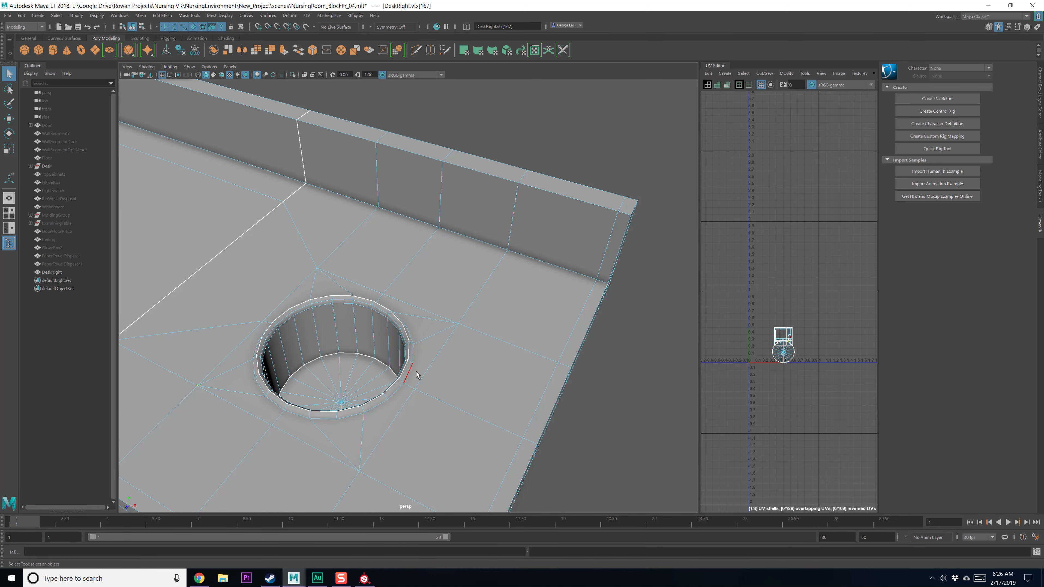
{"action": "scroll", "coordinate": [412, 368], "scroll_direction": "down", "scroll_amount": 5}
{"action": "middle_click_drag", "start_coordinate": [380, 322], "coordinate": [413, 320], "text": "alt"}
{"action": "scroll", "coordinate": [413, 320], "scroll_direction": "down", "scroll_amount": 3}
{"action": "left_click_drag", "start_coordinate": [411, 307], "coordinate": [442, 258], "text": "alt"}
{"action": "left_click", "coordinate": [456, 311]}
{"action": "left_click", "coordinate": [434, 309]}
{"action": "middle_click_drag", "start_coordinate": [260, 227], "coordinate": [387, 279], "text": "alt"}
{"action": "scroll", "coordinate": [387, 279], "scroll_direction": "up", "scroll_amount": 4}
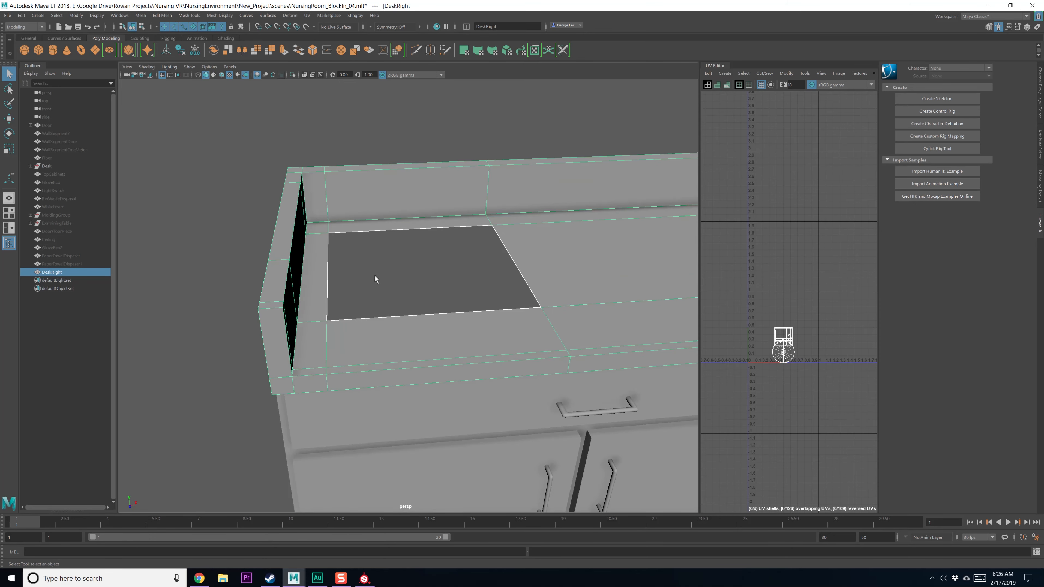
Merge all vertices along the seam between the countertop halves with a 0.001 distance threshold, then return to object selection
{"action": "left_click_drag", "start_coordinate": [375, 275], "coordinate": [501, 273], "text": "alt"}
{"action": "middle_click_drag", "start_coordinate": [585, 267], "coordinate": [493, 261], "text": "alt"}
{"action": "right_click_drag", "start_coordinate": [499, 263], "coordinate": [465, 259]}
{"action": "scroll", "coordinate": [468, 230], "scroll_direction": "down", "scroll_amount": 4}
{"action": "left_click_drag", "start_coordinate": [514, 415], "coordinate": [516, 416]}
{"action": "right_click_drag", "start_coordinate": [529, 337], "coordinate": [585, 292], "text": "shift"}
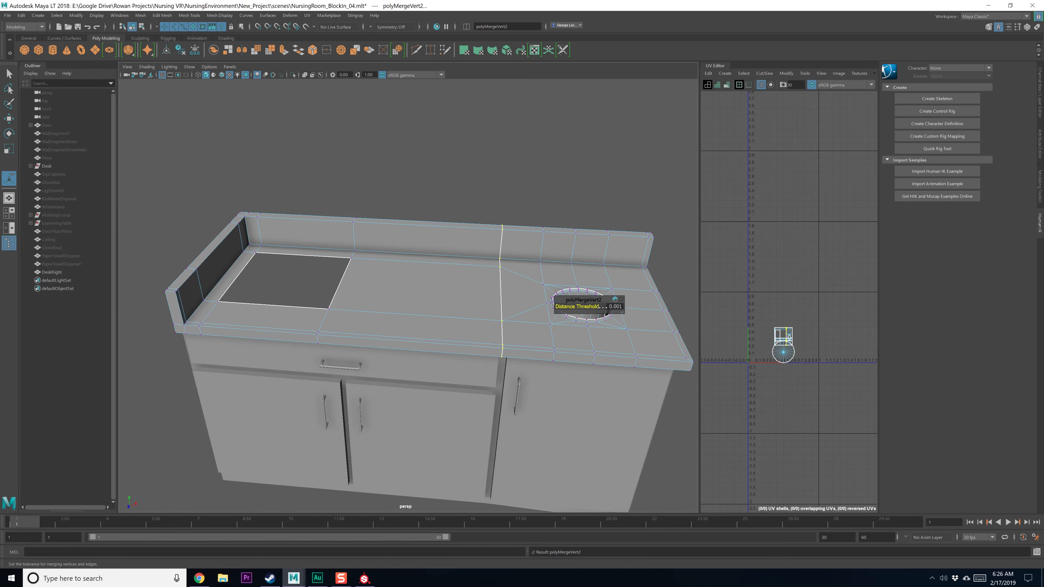
{"action": "key", "text": "F8"}
{"action": "left_click", "coordinate": [553, 218]}
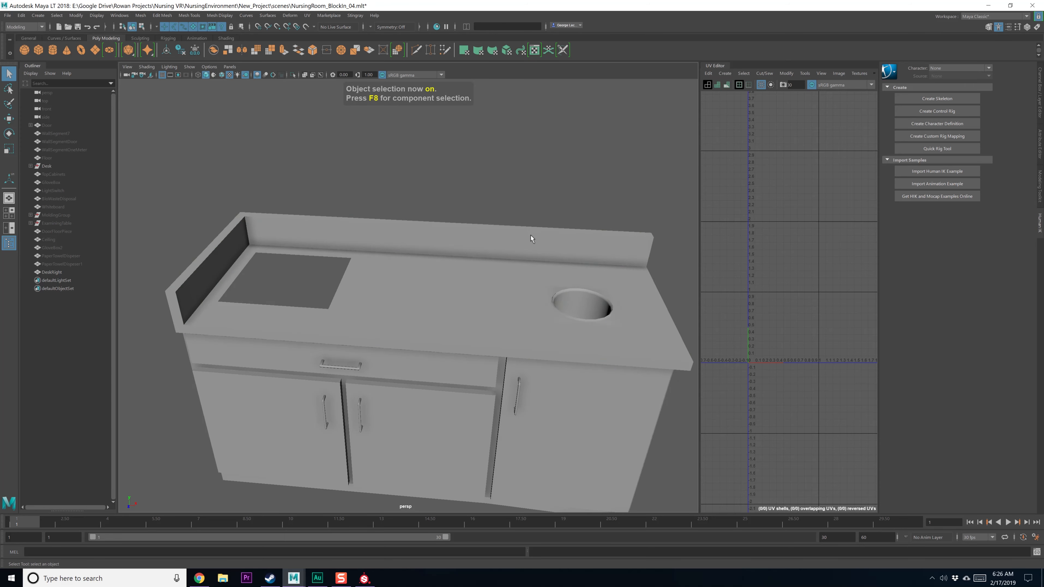
Select the edge loops along the top of the splashes and the front upper edge of the countertop
{"action": "left_click", "coordinate": [525, 241]}
{"action": "scroll", "coordinate": [504, 256], "scroll_direction": "up", "scroll_amount": 2}
{"action": "scroll", "coordinate": [502, 249], "scroll_direction": "down", "scroll_amount": 1}
{"action": "mouse_move", "coordinate": [502, 250]}
{"action": "middle_mouse_down", "text": "alt"}
{"action": "mouse_move", "coordinate": [527, 259]}
{"action": "mouse_move", "coordinate": [517, 258]}
{"action": "middle_mouse_up", "text": "alt"}
{"action": "scroll", "coordinate": [535, 259], "scroll_direction": "down", "scroll_amount": 1}
{"action": "right_click_drag", "start_coordinate": [461, 260], "coordinate": [459, 242]}
{"action": "double_click", "coordinate": [458, 241]}
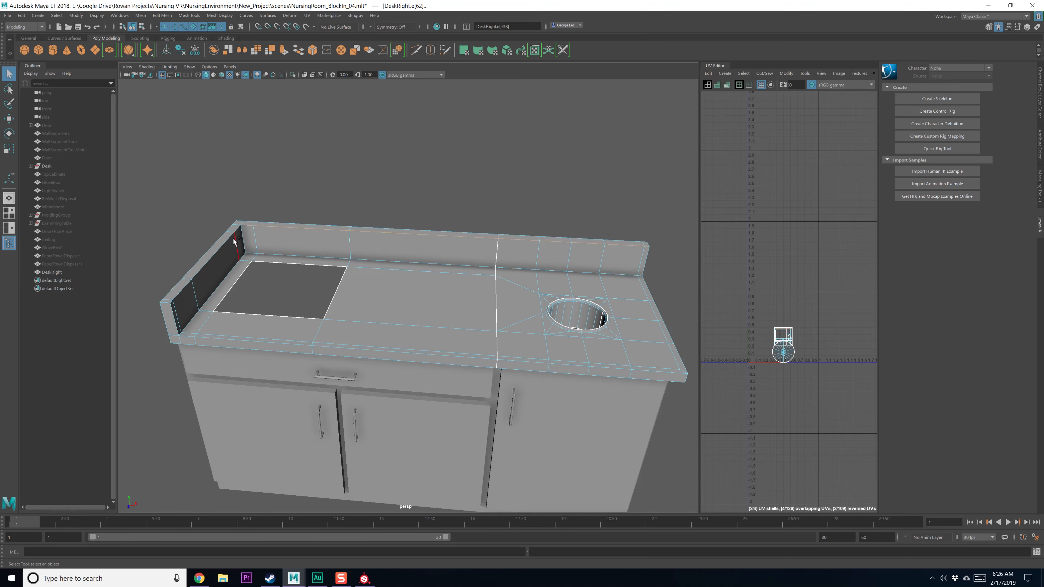
{"action": "middle_click_drag", "start_coordinate": [271, 262], "coordinate": [314, 281], "text": "alt"}
{"action": "scroll", "coordinate": [314, 282], "scroll_direction": "up", "scroll_amount": 1}
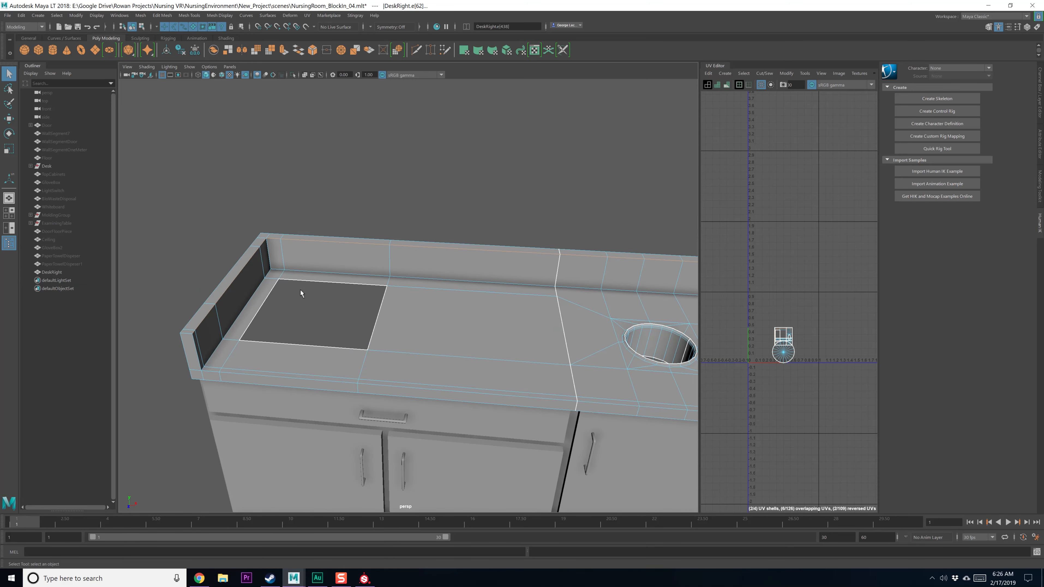
{"action": "scroll", "coordinate": [301, 292], "scroll_direction": "down", "scroll_amount": 1}
{"action": "scroll", "coordinate": [247, 321], "scroll_direction": "up", "scroll_amount": 2}
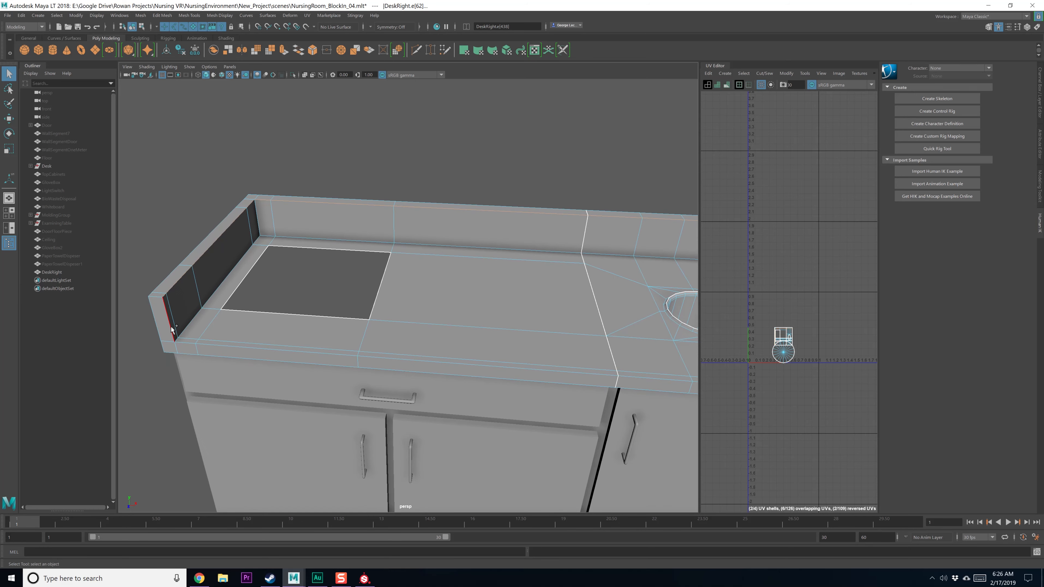
{"action": "double_click", "coordinate": [228, 357], "text": "shift"}
Add the edges where the splashes meet the countertop and the splashes' vertical inside corner to the edge selection
{"action": "left_click_drag", "start_coordinate": [229, 357], "coordinate": [335, 380], "text": "alt"}
{"action": "middle_click_drag", "start_coordinate": [347, 323], "coordinate": [377, 365], "text": "alt"}
{"action": "scroll", "coordinate": [434, 323], "scroll_direction": "up", "scroll_amount": 2}
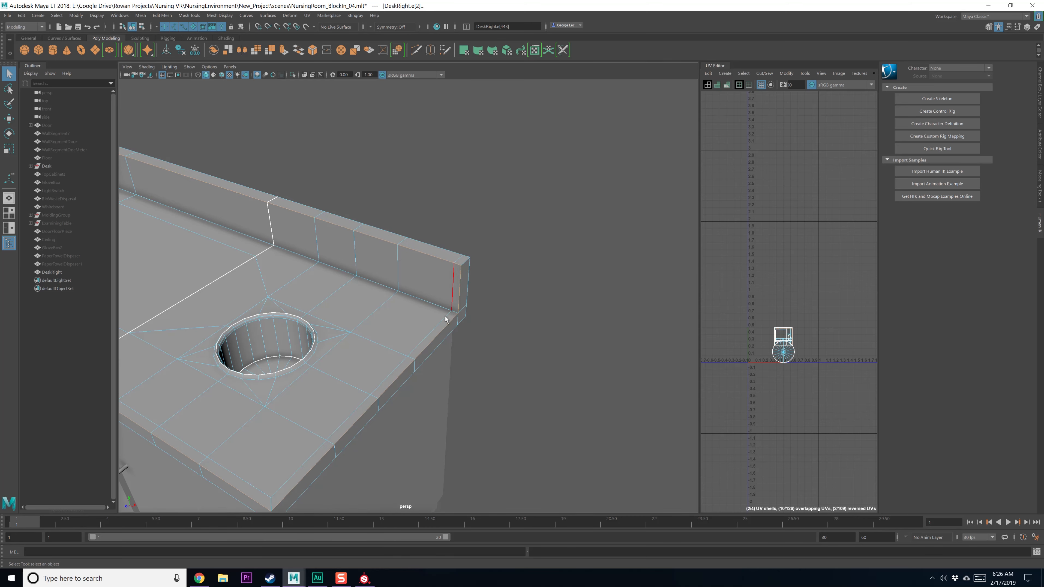
{"action": "middle_click_drag", "start_coordinate": [376, 325], "coordinate": [512, 305], "text": "alt"}
{"action": "double_click", "coordinate": [531, 264], "text": "shift"}
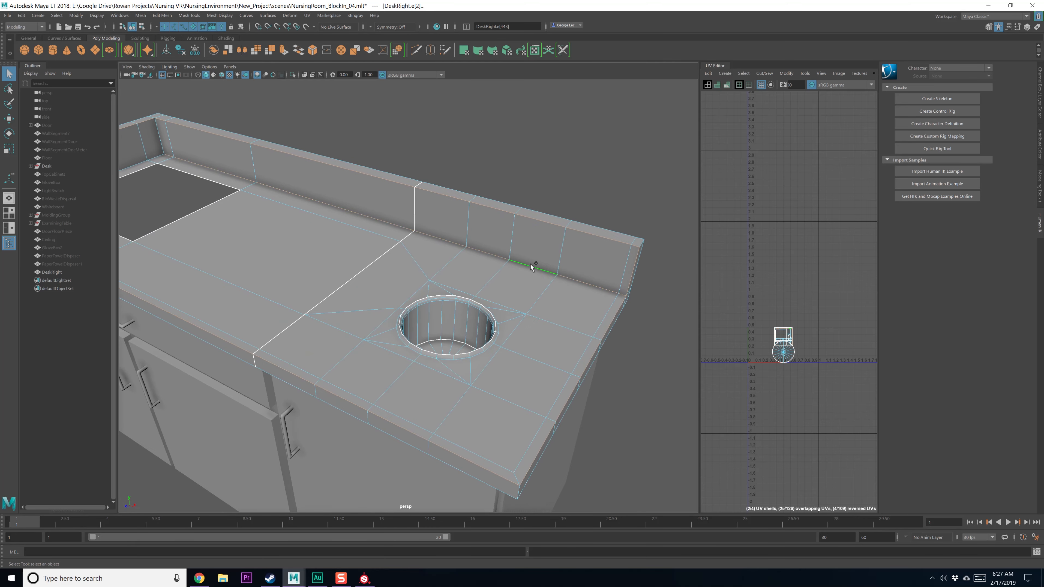
{"action": "middle_click_drag", "start_coordinate": [366, 297], "coordinate": [509, 321], "text": "alt"}
{"action": "middle_click_drag", "start_coordinate": [321, 308], "coordinate": [421, 319], "text": "alt"}
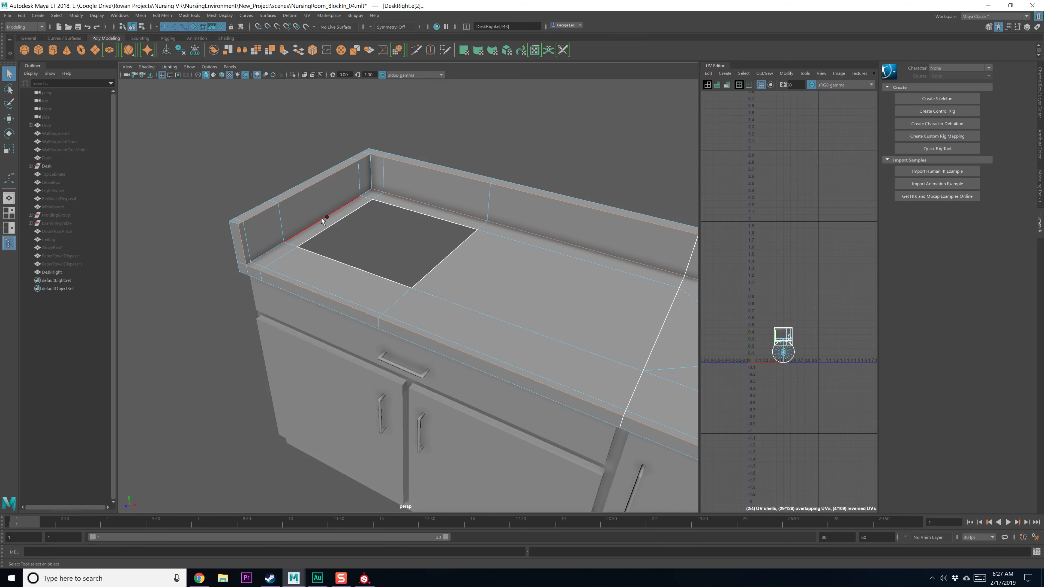
{"action": "left_click", "coordinate": [370, 165], "text": "shift"}
{"action": "middle_click_drag", "start_coordinate": [373, 176], "coordinate": [413, 279], "text": "alt"}
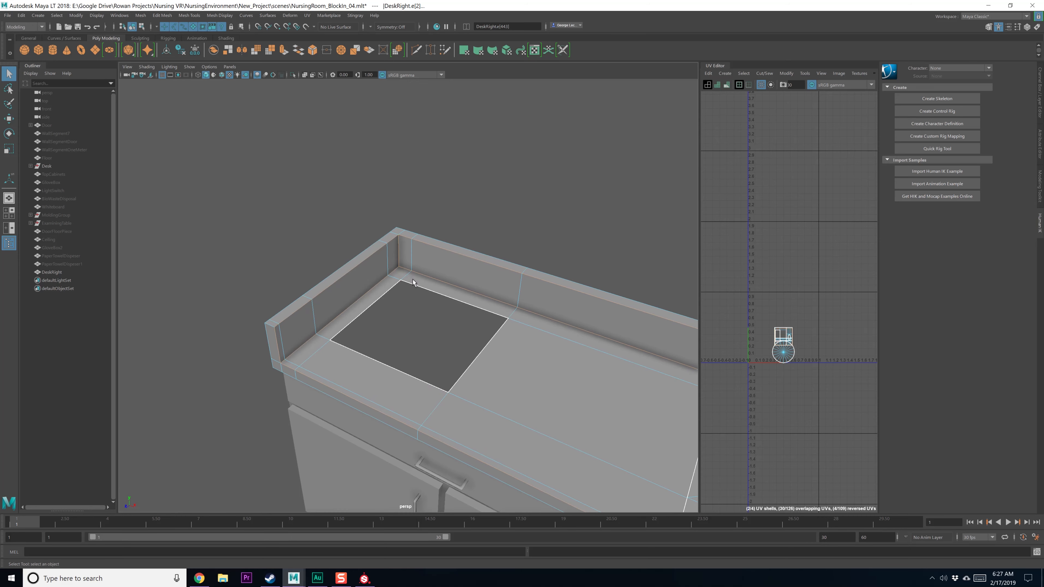
{"action": "scroll", "coordinate": [423, 283], "scroll_direction": "up", "scroll_amount": 2}
{"action": "middle_click_drag", "start_coordinate": [439, 329], "coordinate": [412, 286], "text": "alt"}
Bevel the selected countertop edges with 4 segments and a fraction of 0.5, then save the scene
{"action": "right_click_drag", "start_coordinate": [489, 146], "coordinate": [533, 145], "text": "shift"}
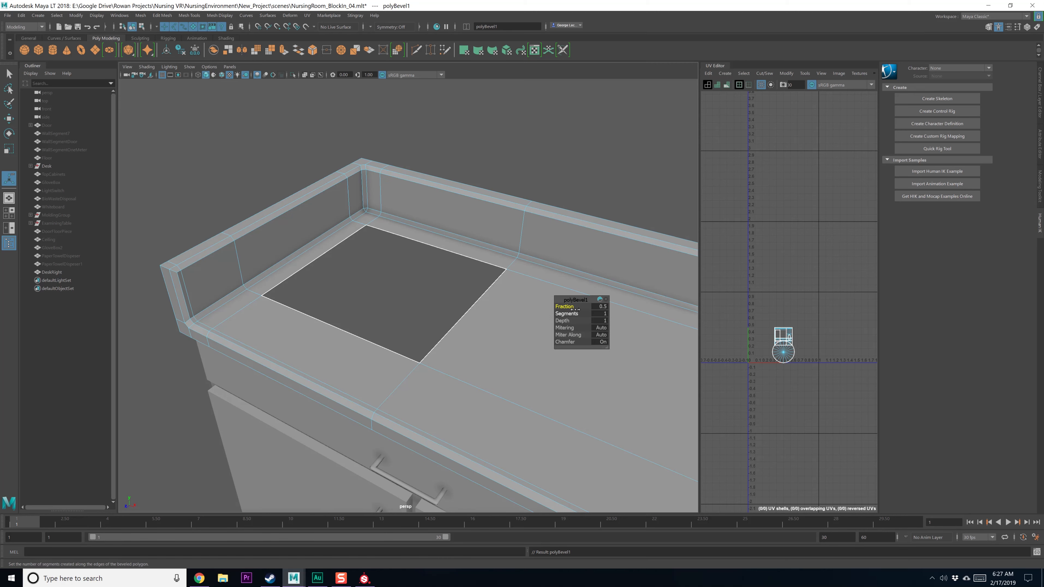
{"action": "left_click", "coordinate": [566, 313]}
{"action": "middle_click_drag", "start_coordinate": [567, 313], "coordinate": [569, 313]}
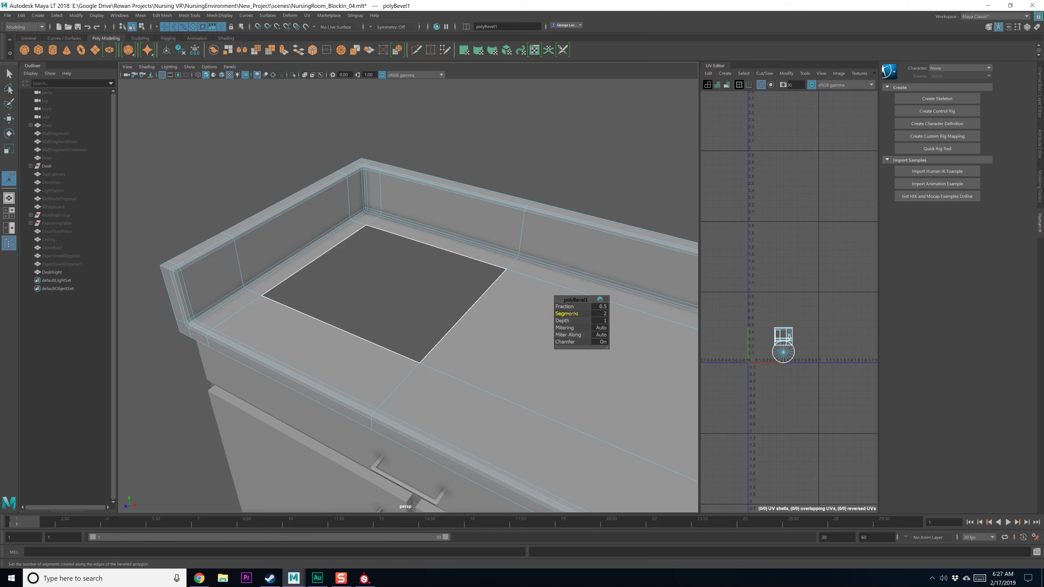
{"action": "middle_click_drag", "start_coordinate": [566, 314], "coordinate": [568, 313]}
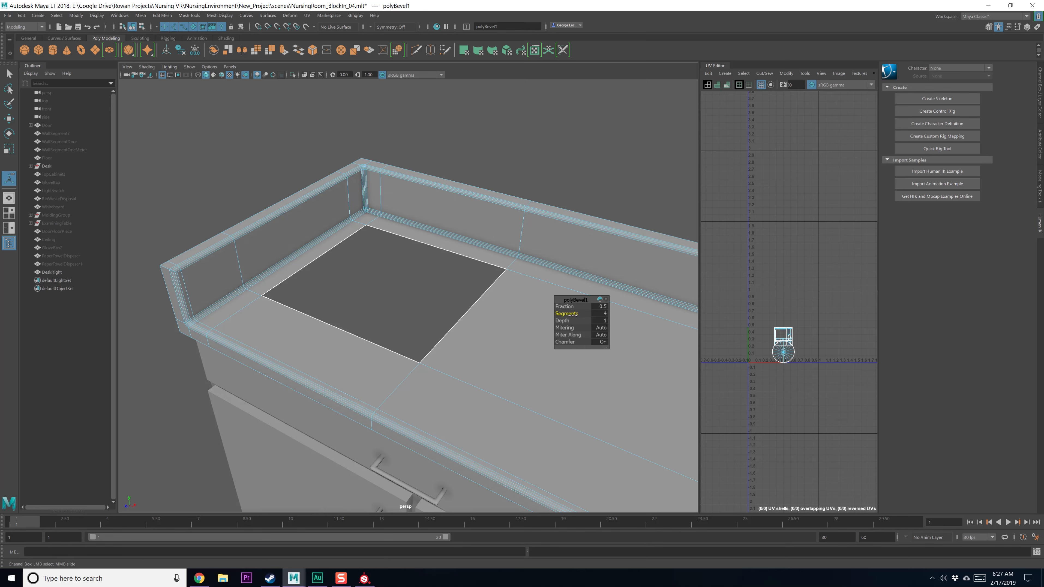
{"action": "key", "text": "F8"}
{"action": "left_click", "coordinate": [508, 298]}
{"action": "key", "text": "f"}
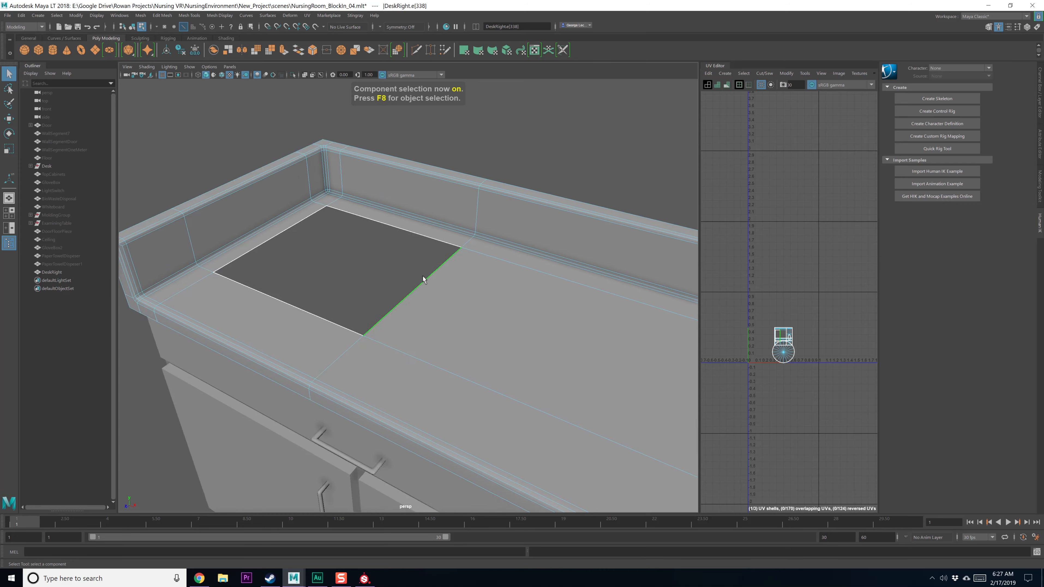
{"action": "key", "text": "ctrl+s"}
Select the inner underside edges along the countertop's sink end
{"action": "middle_click_drag", "start_coordinate": [493, 299], "coordinate": [394, 266], "text": "alt"}
{"action": "scroll", "coordinate": [444, 288], "scroll_direction": "down", "scroll_amount": 3}
{"action": "left_click_drag", "start_coordinate": [515, 325], "coordinate": [489, 284], "text": "alt"}
{"action": "scroll", "coordinate": [488, 268], "scroll_direction": "up", "scroll_amount": 3}
{"action": "middle_click_drag", "start_coordinate": [487, 247], "coordinate": [449, 312], "text": "alt"}
{"action": "scroll", "coordinate": [449, 325], "scroll_direction": "up", "scroll_amount": 2}
{"action": "left_click_drag", "start_coordinate": [448, 327], "coordinate": [407, 259], "text": "alt"}
{"action": "left_click", "coordinate": [412, 192], "text": "shift"}
{"action": "left_click_drag", "start_coordinate": [411, 193], "coordinate": [382, 256], "text": "alt"}
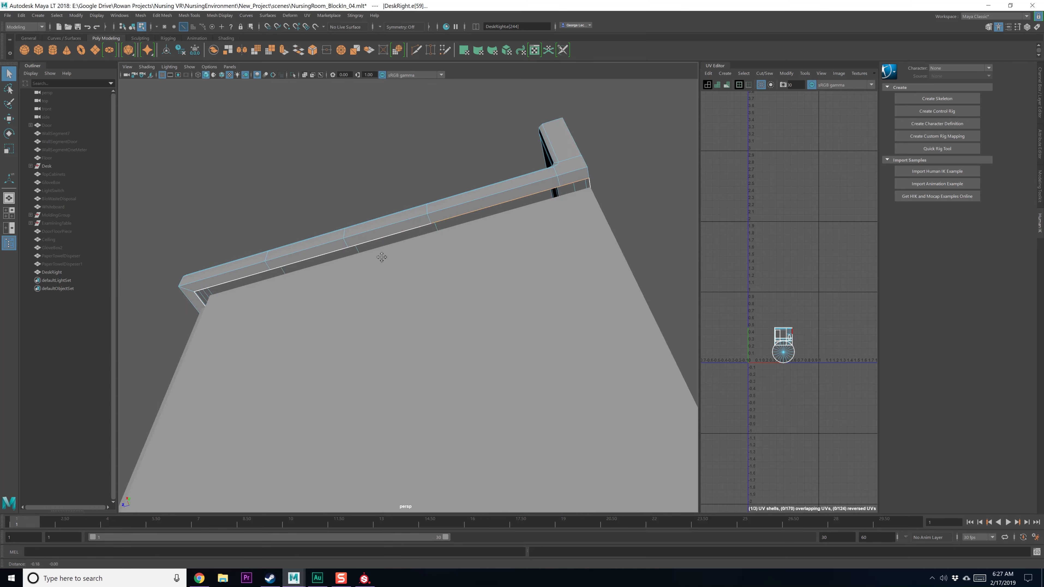
{"action": "middle_click_drag", "start_coordinate": [382, 257], "coordinate": [489, 224], "text": "alt"}
{"action": "left_click", "coordinate": [510, 209], "text": "shift"}
{"action": "left_click", "coordinate": [440, 223], "text": "shift"}
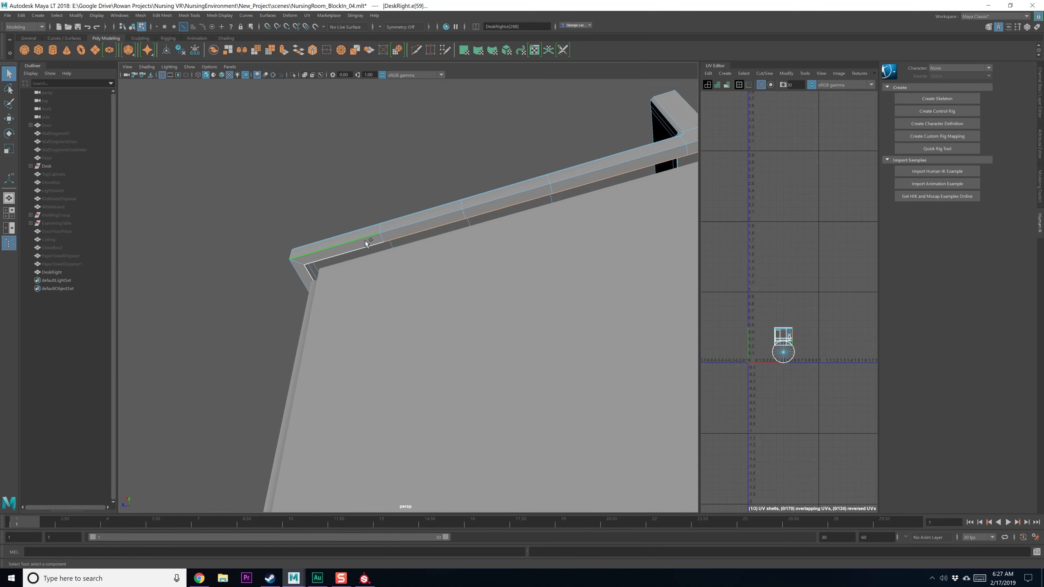
Move the selected underside edges with vertex snapping so they sit flush against the cabinet's end panel
{"action": "left_click_drag", "start_coordinate": [360, 247], "coordinate": [375, 254], "text": "alt"}
{"action": "right_click_drag", "start_coordinate": [375, 255], "coordinate": [424, 265], "text": "alt"}
{"action": "key", "text": "w"}
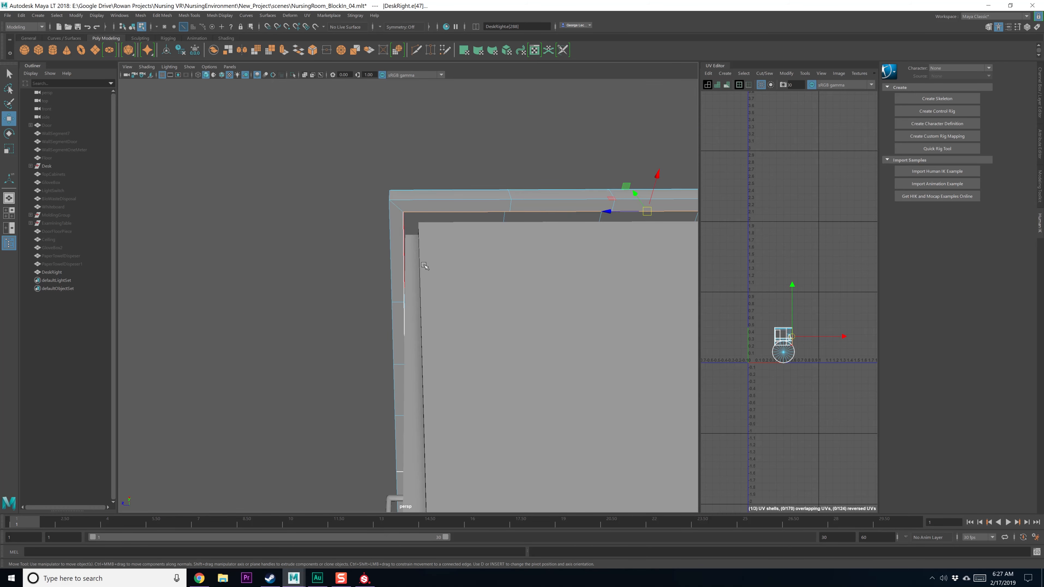
{"action": "middle_click_drag", "start_coordinate": [546, 235], "coordinate": [518, 228], "text": "alt"}
{"action": "left_click", "coordinate": [626, 170]}
{"action": "key", "text": "v"}
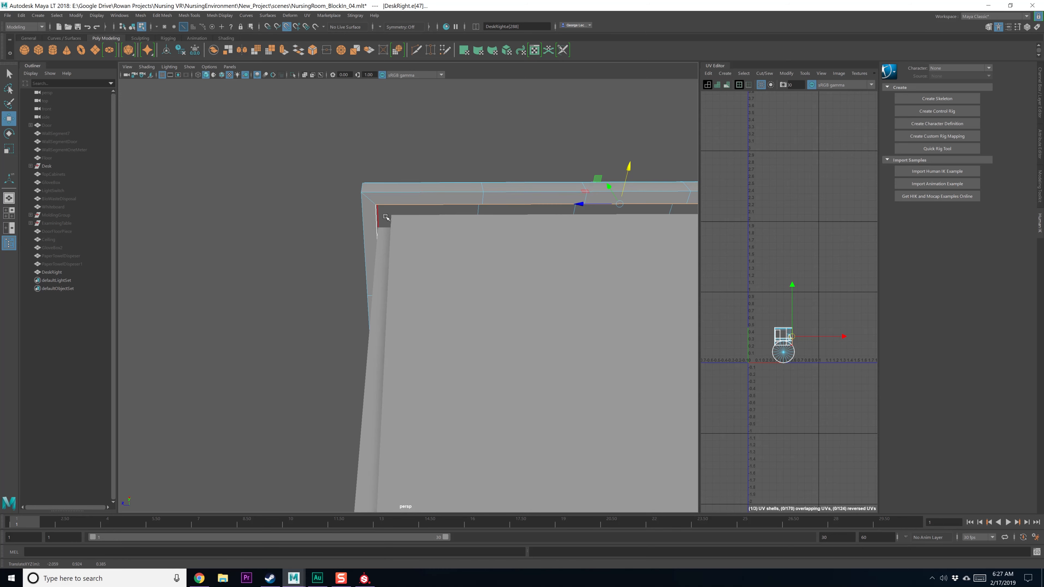
{"action": "left_click_drag", "start_coordinate": [397, 216], "coordinate": [384, 251], "text": "alt"}
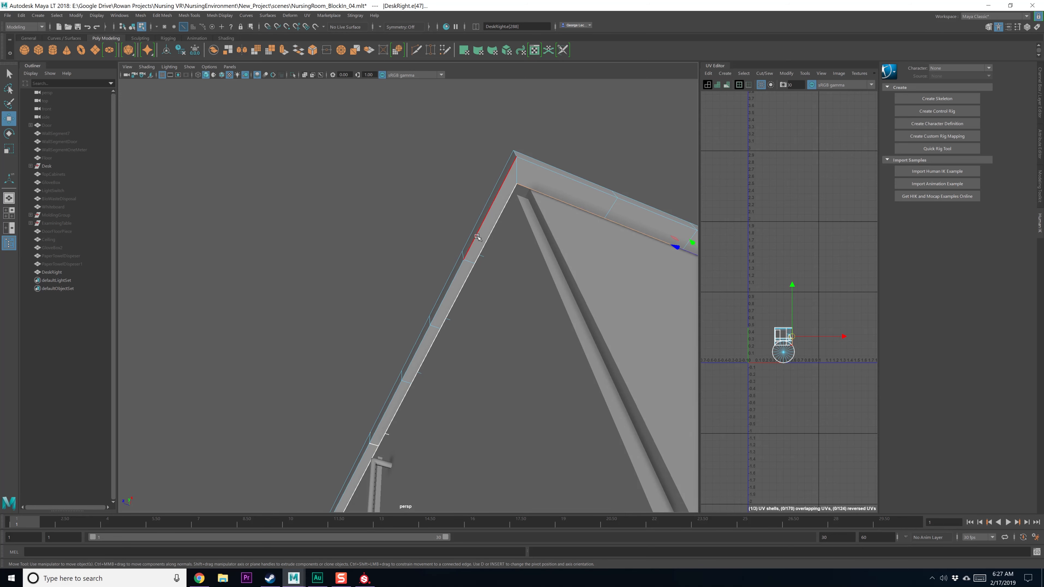
Select the inner underside edges along the countertop's front and remove the unwanted edges from the selection
{"action": "left_click", "coordinate": [491, 232]}
{"action": "double_click", "coordinate": [472, 267]}
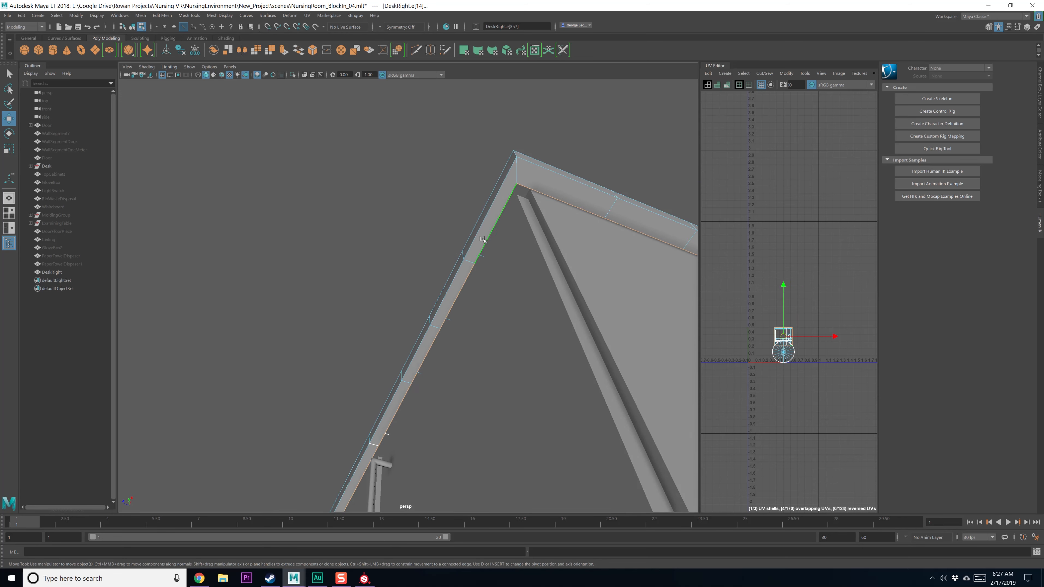
{"action": "left_click_drag", "start_coordinate": [535, 259], "coordinate": [687, 322], "text": "alt"}
{"action": "left_click_drag", "start_coordinate": [337, 292], "coordinate": [344, 263], "text": "alt"}
{"action": "left_click_drag", "start_coordinate": [440, 116], "coordinate": [115, 490], "text": "ctrl"}
{"action": "left_click_drag", "start_coordinate": [261, 384], "coordinate": [303, 346], "text": "alt"}
{"action": "middle_click_drag", "start_coordinate": [300, 353], "coordinate": [289, 317], "text": "alt"}
{"action": "middle_click_drag", "start_coordinate": [321, 398], "coordinate": [290, 259], "text": "alt"}
{"action": "left_click_drag", "start_coordinate": [290, 260], "coordinate": [376, 420], "text": "ctrl"}
{"action": "middle_click_drag", "start_coordinate": [339, 409], "coordinate": [303, 320], "text": "alt"}
{"action": "left_click_drag", "start_coordinate": [303, 321], "coordinate": [384, 430], "text": "ctrl"}
Move the front underside edges with vertex snapping toward the cabinet fronts
{"action": "left_click_drag", "start_coordinate": [453, 389], "coordinate": [354, 407], "text": "alt"}
{"action": "middle_click_drag", "start_coordinate": [315, 251], "coordinate": [313, 287], "text": "alt"}
{"action": "scroll", "coordinate": [328, 322], "scroll_direction": "up", "scroll_amount": 4}
{"action": "left_click", "coordinate": [213, 438]}
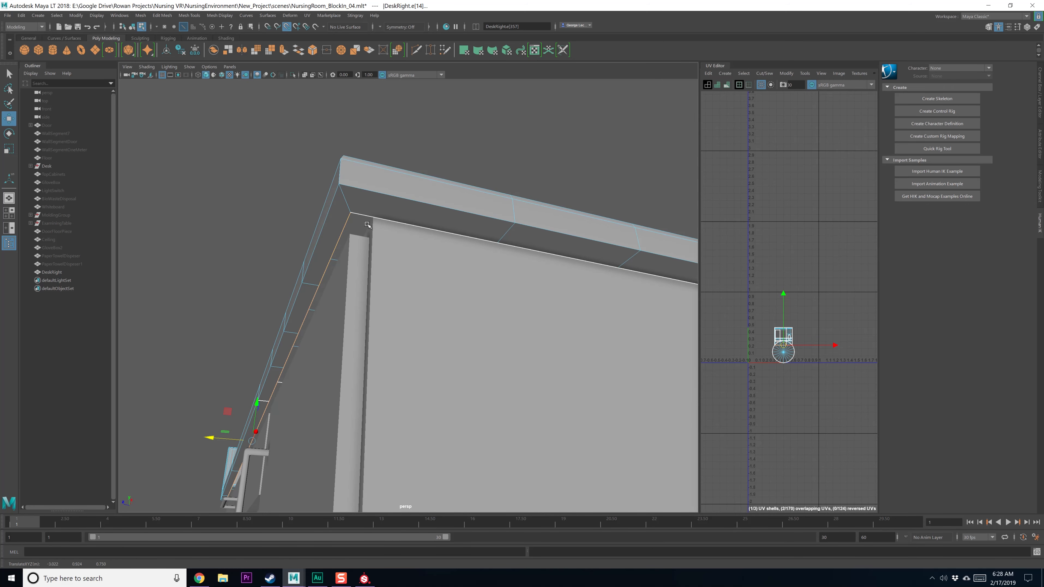
Leave the Move tool, save the scene and switch between component and object selection to check the countertop
{"action": "key", "text": "q"}
{"action": "left_click_drag", "start_coordinate": [370, 224], "coordinate": [379, 290], "text": "alt"}
{"action": "key", "text": "F8"}
{"action": "key", "text": "F8"}
{"action": "key", "text": "F8"}
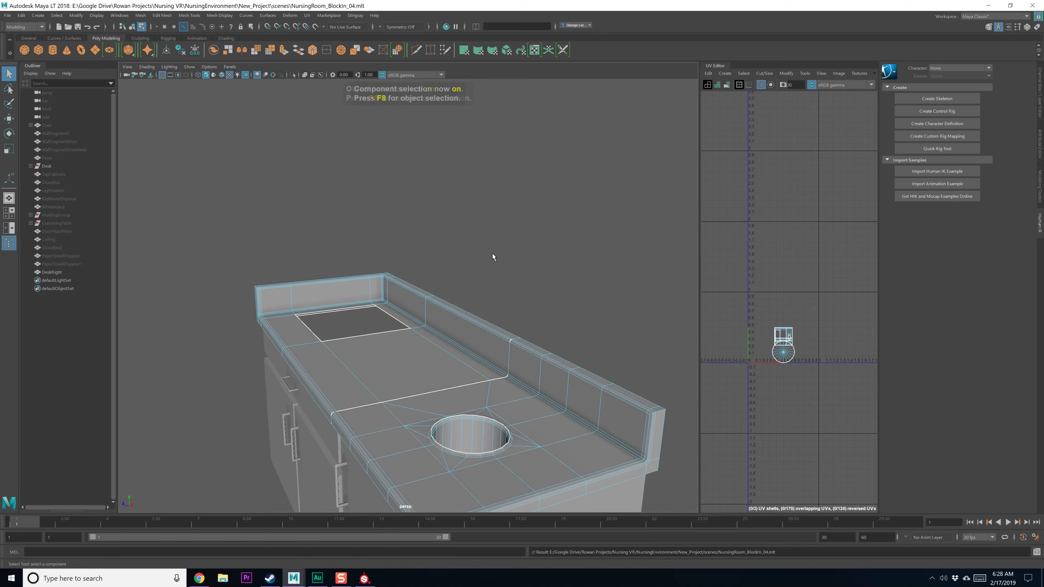
Apply a planar UV projection from the Y axis to the DeskRight countertop and save the scene
{"action": "left_click", "coordinate": [492, 253]}
{"action": "left_click", "coordinate": [438, 370]}
{"action": "middle_click_drag", "start_coordinate": [380, 370], "coordinate": [330, 292], "text": "alt"}
{"action": "left_click_drag", "start_coordinate": [330, 292], "coordinate": [343, 300], "text": "alt"}
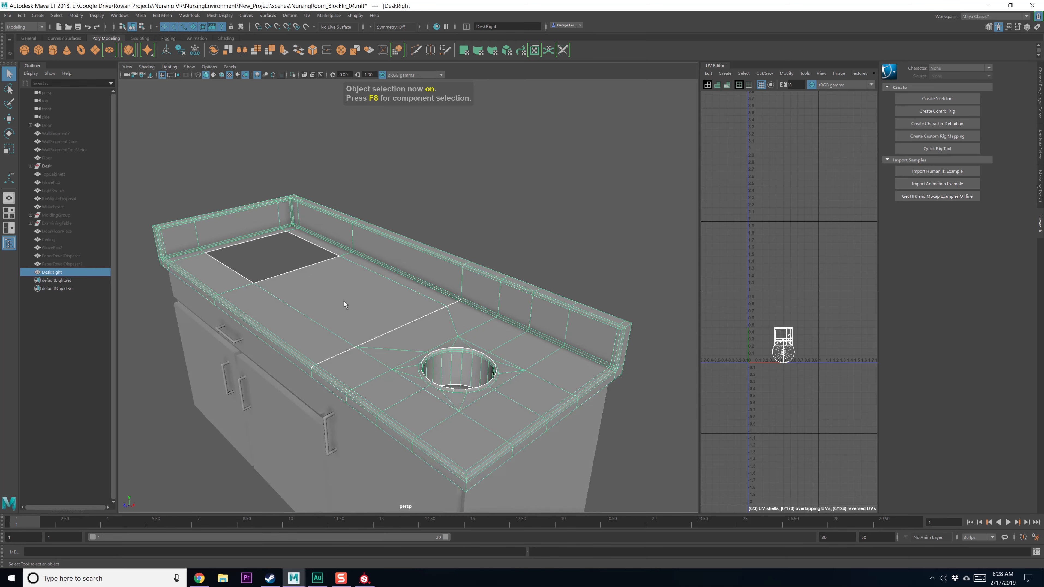
{"action": "left_click", "coordinate": [308, 17]}
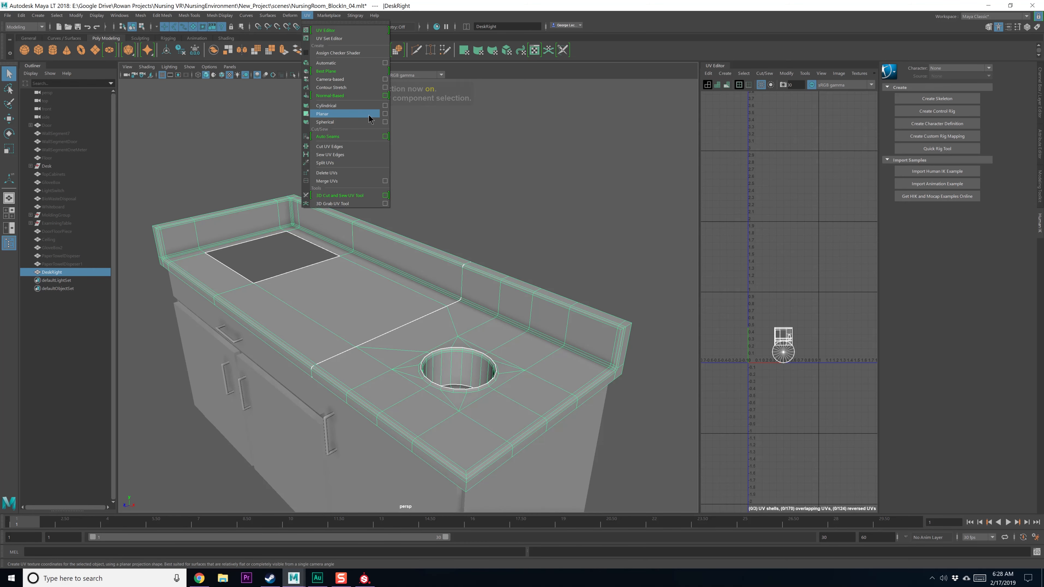
{"action": "left_click", "coordinate": [391, 114]}
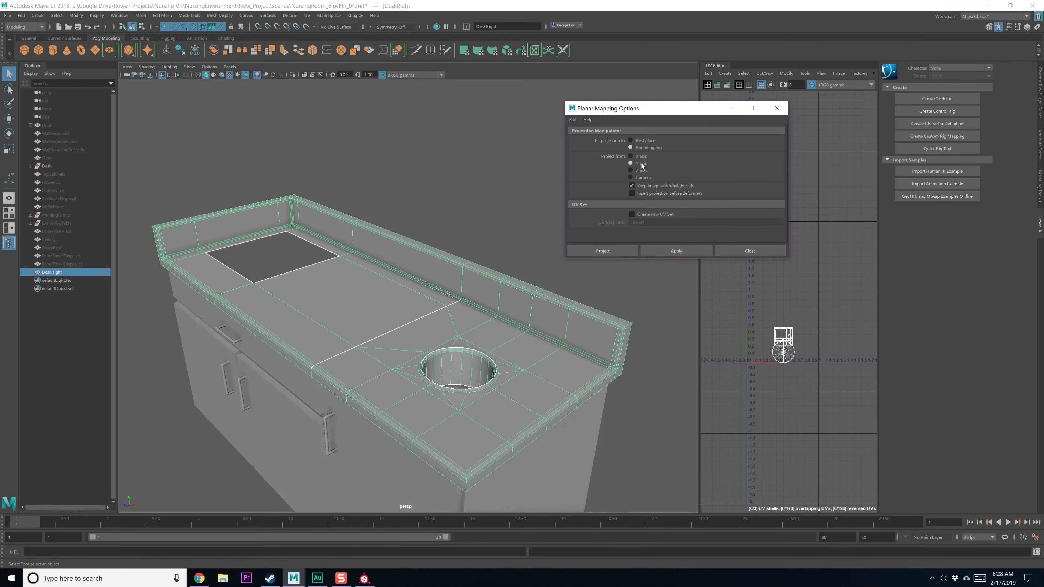
{"action": "left_click", "coordinate": [677, 250]}
{"action": "left_click", "coordinate": [749, 251]}
{"action": "key", "text": "q"}
{"action": "key", "text": "F8"}
{"action": "left_click", "coordinate": [522, 199]}
{"action": "key", "text": "ctrl+s"}
Select the full outer edge loop around the rim of the round hole in the countertop
{"action": "scroll", "coordinate": [409, 345], "scroll_direction": "up", "scroll_amount": 6}
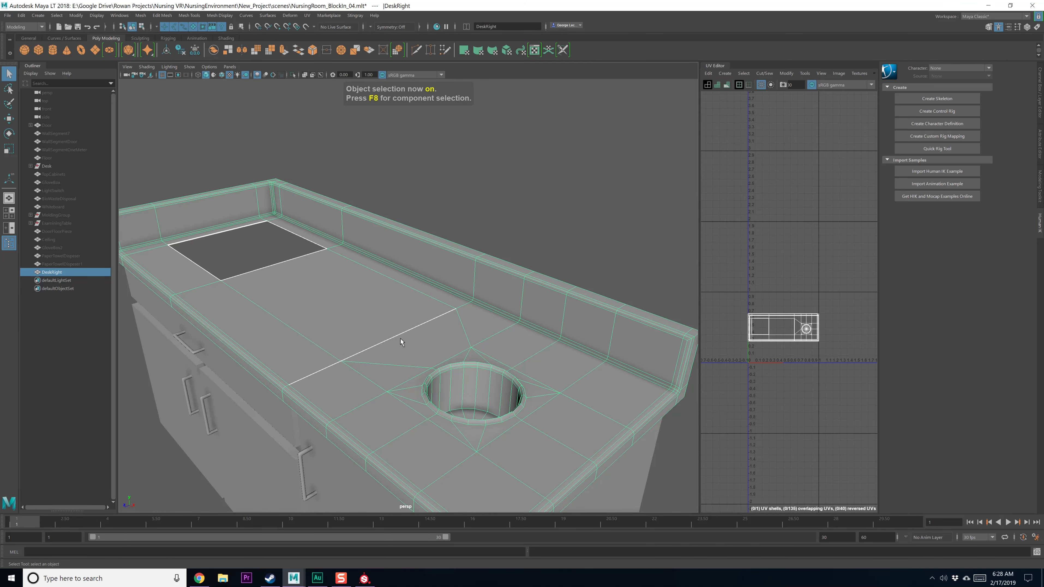
{"action": "left_click_drag", "start_coordinate": [365, 275], "coordinate": [379, 293], "text": "alt"}
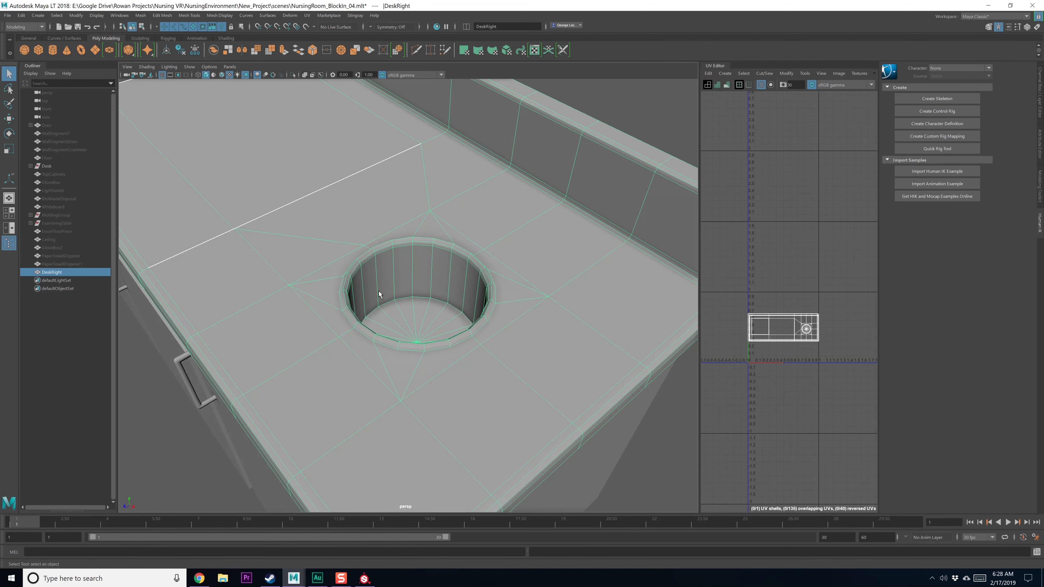
{"action": "right_click_drag", "start_coordinate": [446, 291], "coordinate": [448, 323]}
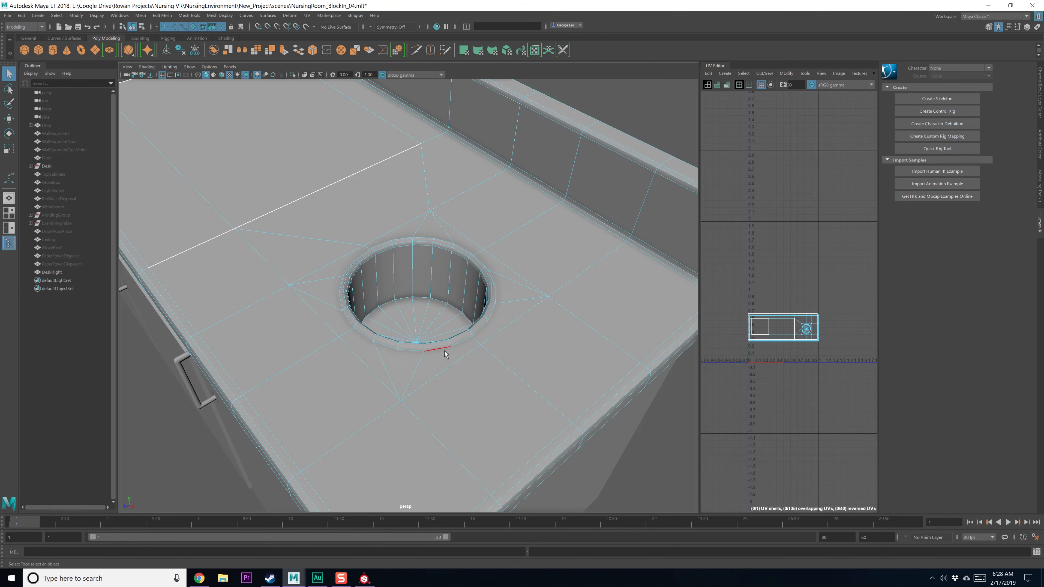
{"action": "left_click_drag", "start_coordinate": [445, 350], "coordinate": [416, 311], "text": "alt"}
{"action": "scroll", "coordinate": [446, 311], "scroll_direction": "up", "scroll_amount": 5}
{"action": "scroll", "coordinate": [428, 316], "scroll_direction": "down", "scroll_amount": 2}
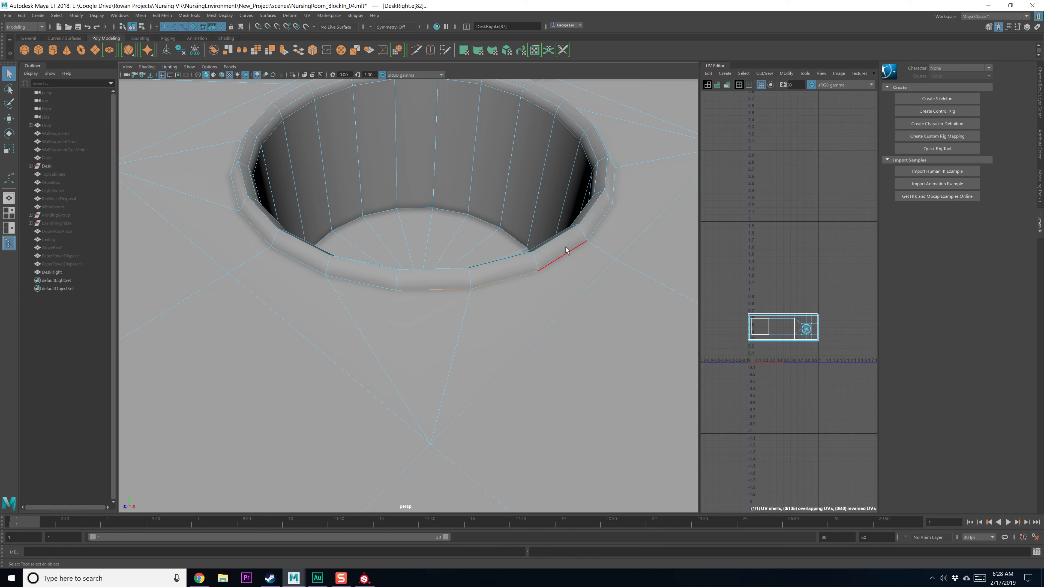
{"action": "left_click_drag", "start_coordinate": [322, 269], "coordinate": [410, 339], "text": "alt"}
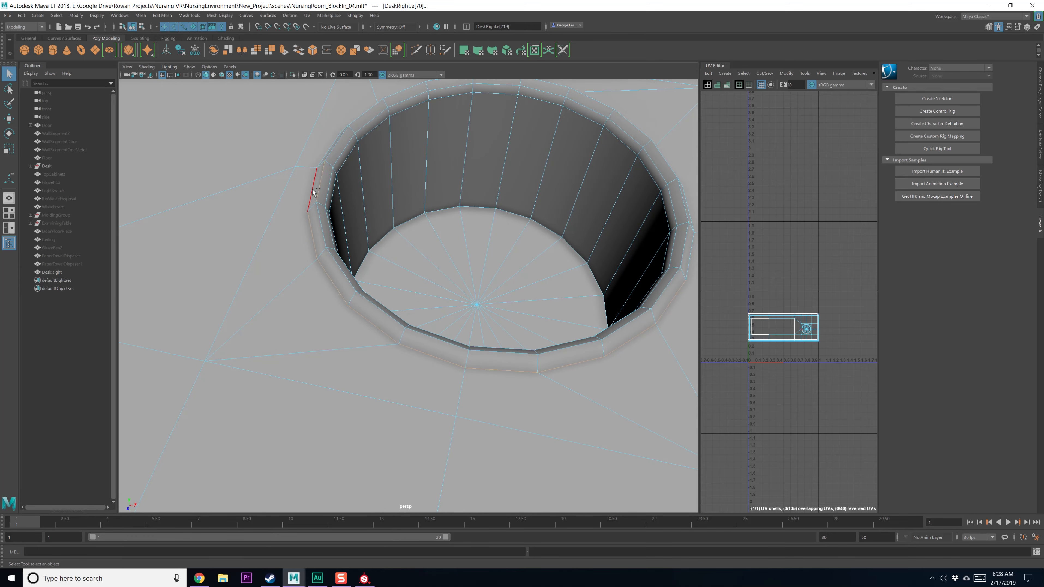
{"action": "left_click_drag", "start_coordinate": [317, 187], "coordinate": [367, 329], "text": "alt"}
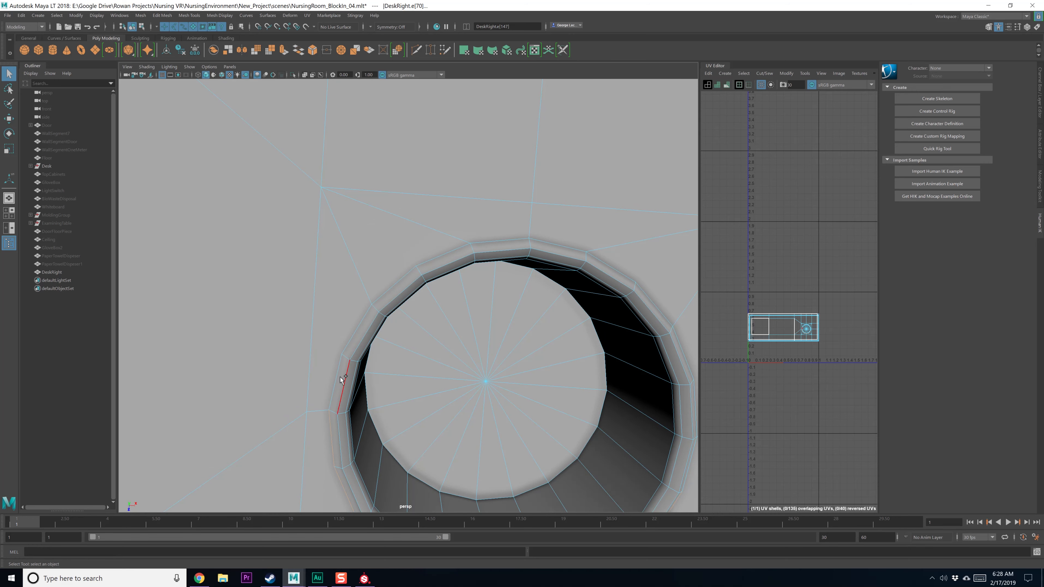
{"action": "left_click", "coordinate": [500, 240]}
{"action": "middle_click_drag", "start_coordinate": [605, 271], "coordinate": [488, 235], "text": "alt"}
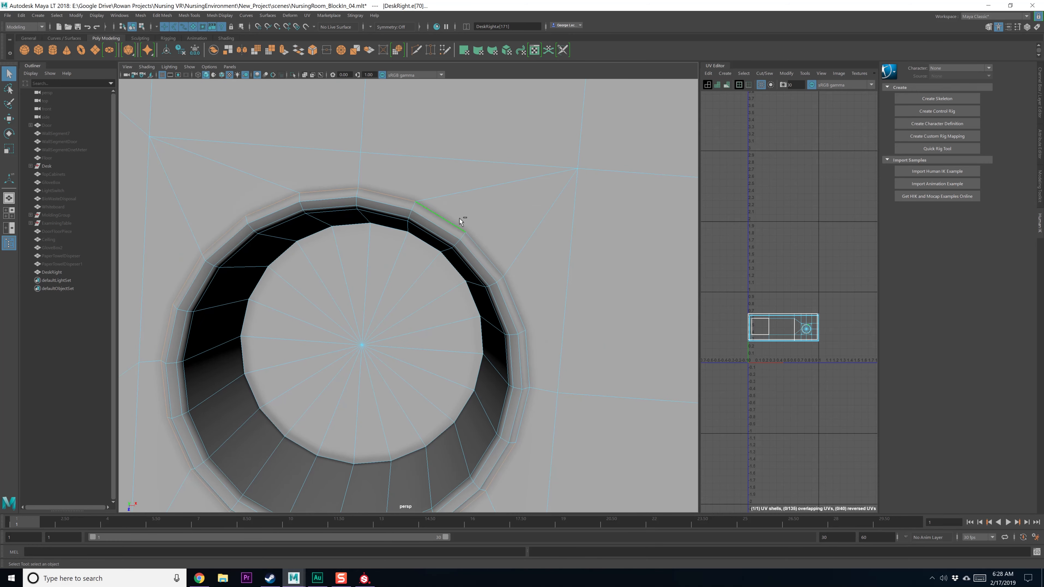
{"action": "left_click_drag", "start_coordinate": [538, 346], "coordinate": [531, 338], "text": "alt"}
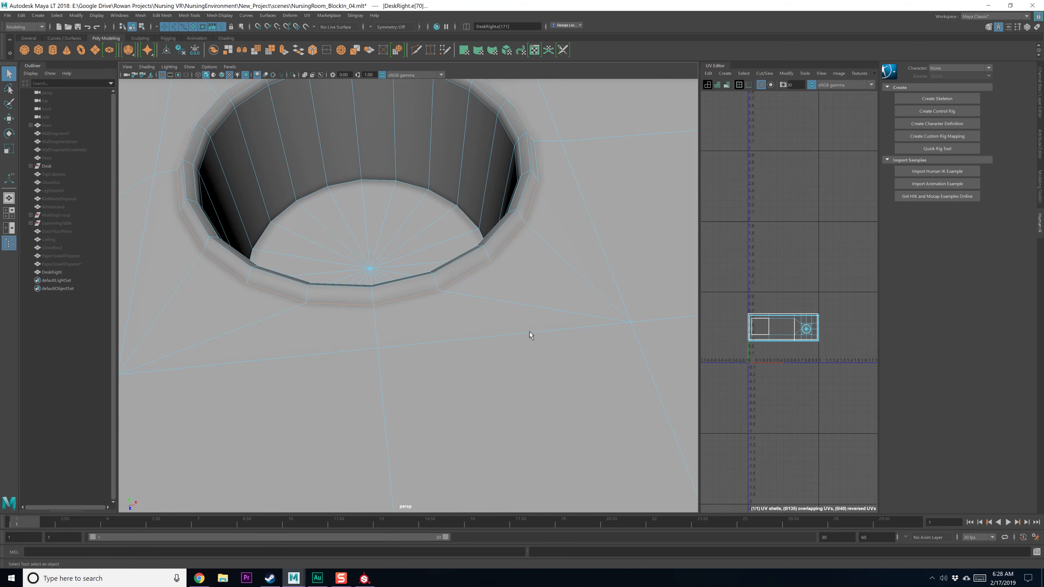
{"action": "left_click_drag", "start_coordinate": [537, 168], "coordinate": [570, 297], "text": "alt"}
{"action": "left_click_drag", "start_coordinate": [447, 233], "coordinate": [489, 294], "text": "alt"}
Cut the UVs along the selected rim edges of the round hole
{"action": "right_click", "coordinate": [792, 336], "text": "shift"}
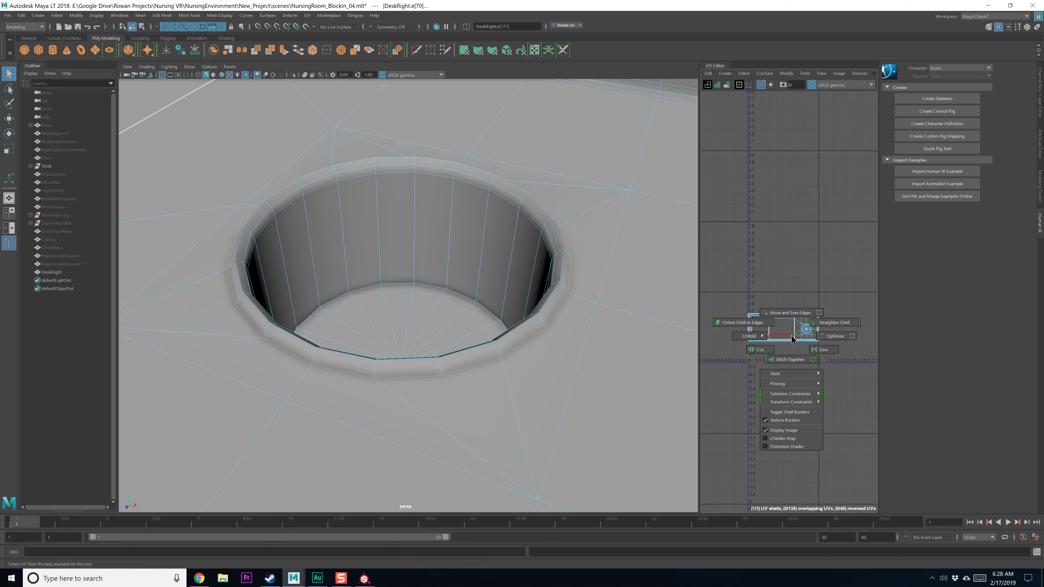
{"action": "right_click_drag", "start_coordinate": [770, 348], "coordinate": [770, 347], "text": "shift"}
{"action": "scroll", "coordinate": [770, 346], "scroll_direction": "up", "scroll_amount": 6}
{"action": "middle_click_drag", "start_coordinate": [820, 318], "coordinate": [730, 330], "text": "alt"}
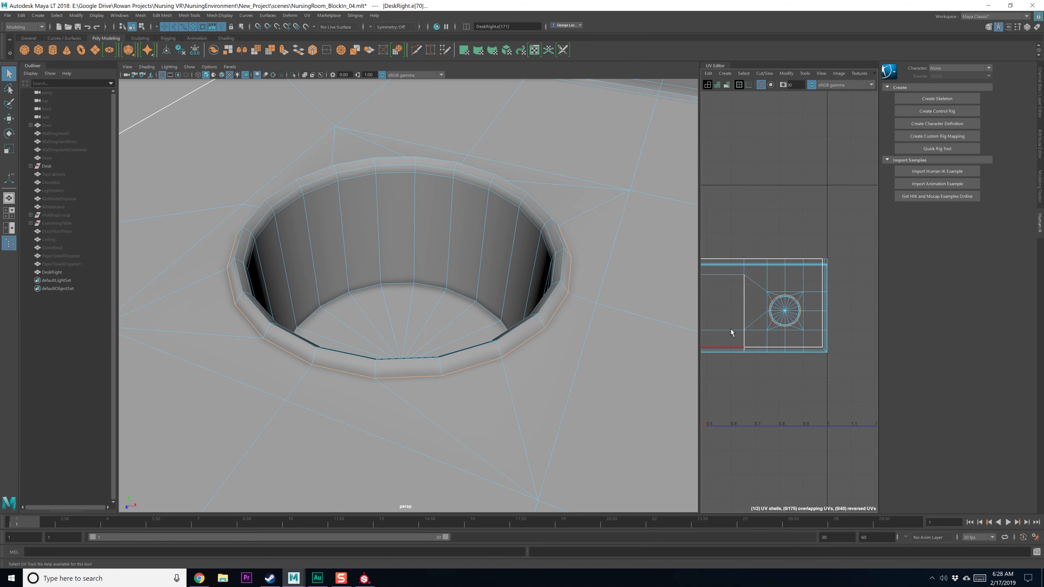
Move the round hole's UV shell clear of the countertop shell, to the empty space above it
{"action": "right_click", "coordinate": [774, 329]}
{"action": "right_click_drag", "start_coordinate": [772, 324], "coordinate": [745, 310]}
{"action": "left_click", "coordinate": [785, 310]}
{"action": "key", "text": "w"}
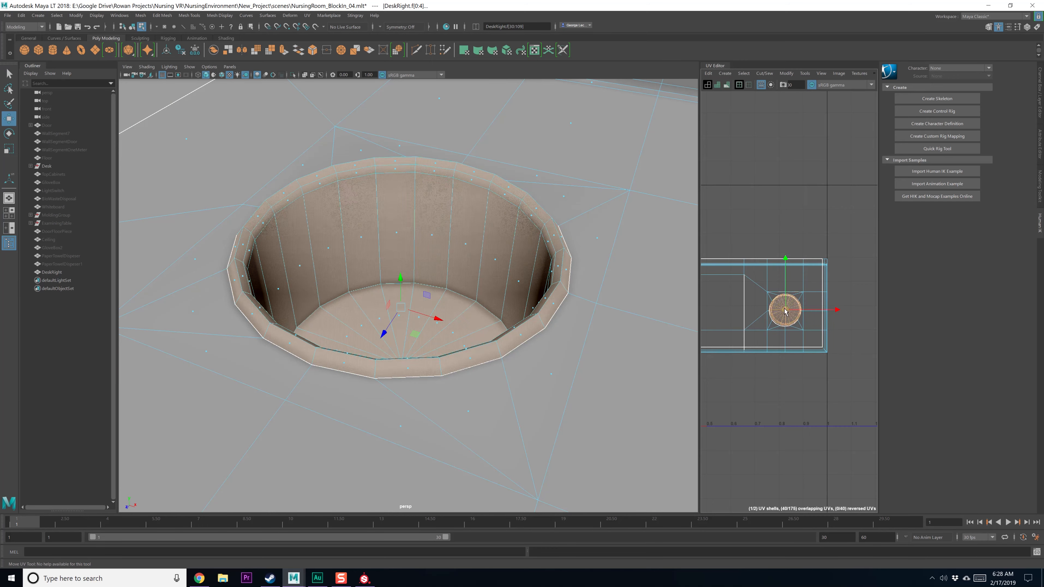
{"action": "left_click_drag", "start_coordinate": [784, 310], "coordinate": [781, 206]}
{"action": "right_click_drag", "start_coordinate": [781, 206], "coordinate": [689, 205], "text": "shift"}
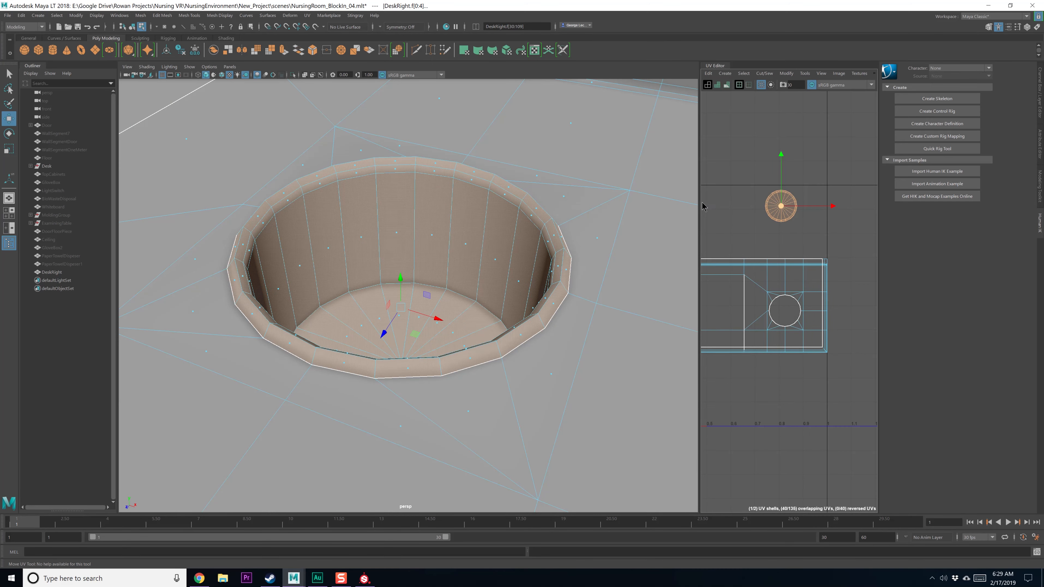
{"action": "scroll", "coordinate": [753, 293], "scroll_direction": "up", "scroll_amount": 5}
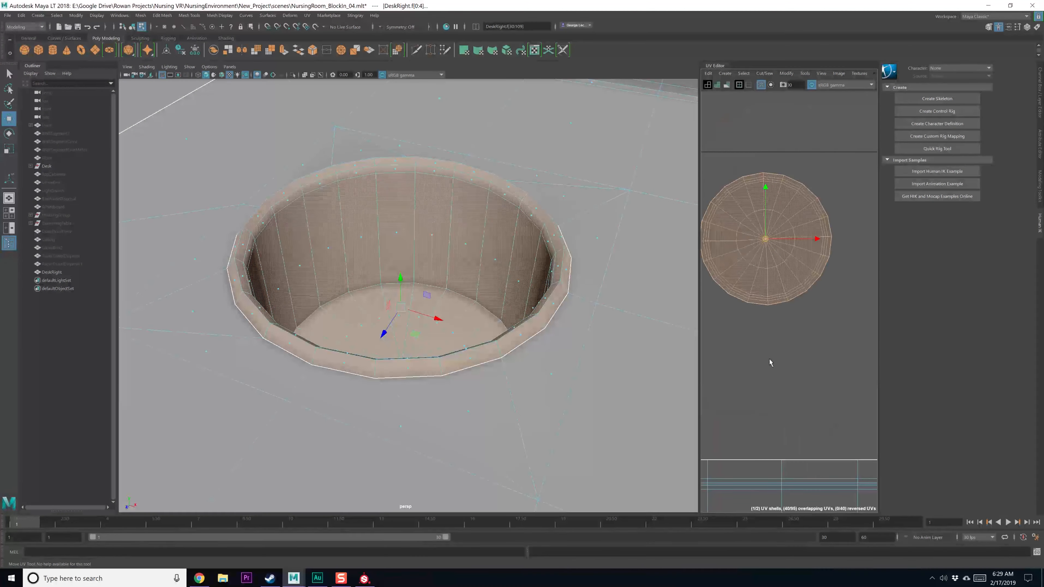
{"action": "left_click_drag", "start_coordinate": [458, 246], "coordinate": [449, 284], "text": "alt"}
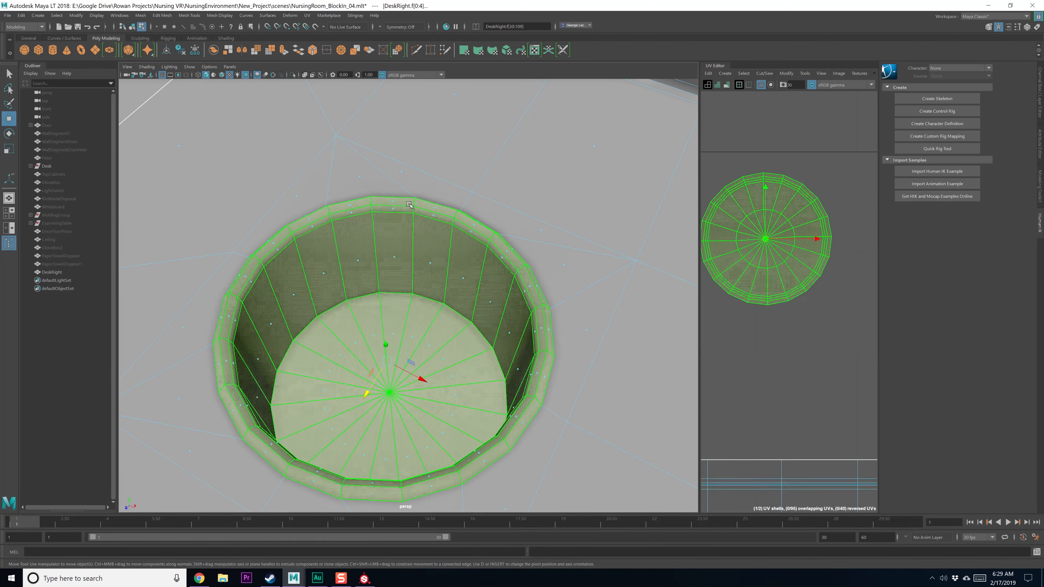
{"action": "scroll", "coordinate": [763, 366], "scroll_direction": "down", "scroll_amount": 8}
{"action": "middle_click_drag", "start_coordinate": [763, 368], "coordinate": [773, 301], "text": "alt"}
{"action": "scroll", "coordinate": [773, 303], "scroll_direction": "down", "scroll_amount": 3}
{"action": "left_click_drag", "start_coordinate": [822, 279], "coordinate": [833, 279]}
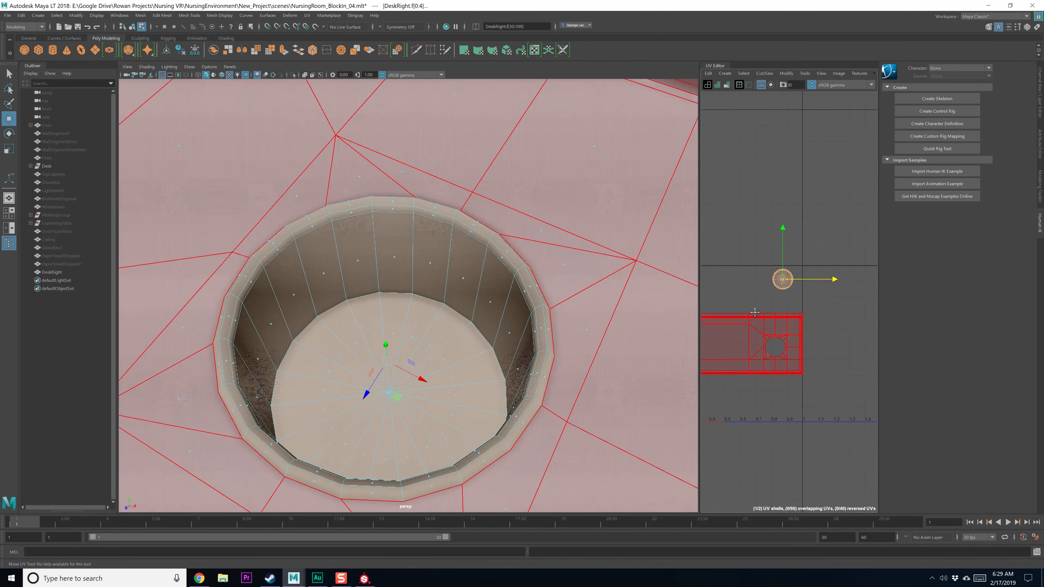
{"action": "middle_click_drag", "start_coordinate": [756, 312], "coordinate": [767, 293], "text": "alt"}
Multi-Cut a diagonal edge on the countertop's end face beside the round hole, from the backsplash's inner curve to the outer lower corner
{"action": "scroll", "coordinate": [575, 312], "scroll_direction": "down", "scroll_amount": 7}
{"action": "middle_click_drag", "start_coordinate": [426, 314], "coordinate": [510, 353], "text": "alt"}
{"action": "key", "text": "q"}
{"action": "left_click_drag", "start_coordinate": [509, 354], "coordinate": [534, 368], "text": "alt"}
{"action": "scroll", "coordinate": [533, 369], "scroll_direction": "up", "scroll_amount": 2}
{"action": "middle_click_drag", "start_coordinate": [534, 370], "coordinate": [433, 357], "text": "alt"}
{"action": "scroll", "coordinate": [433, 356], "scroll_direction": "up", "scroll_amount": 3}
{"action": "left_click_drag", "start_coordinate": [436, 355], "coordinate": [429, 351], "text": "alt"}
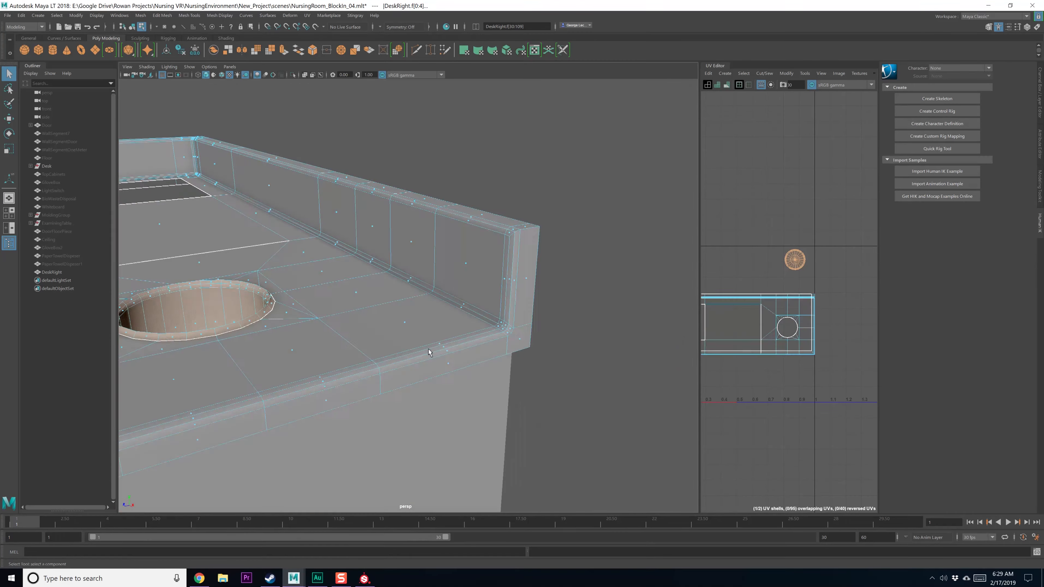
{"action": "right_click_drag", "start_coordinate": [440, 341], "coordinate": [441, 323]}
{"action": "left_click_drag", "start_coordinate": [441, 325], "coordinate": [474, 384], "text": "alt"}
{"action": "left_click", "coordinate": [453, 339]}
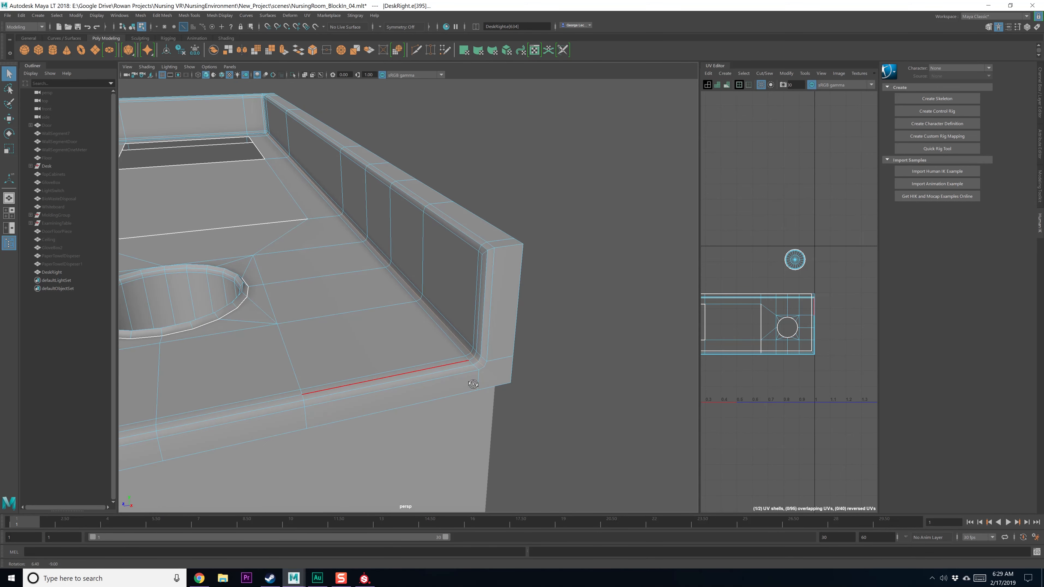
{"action": "scroll", "coordinate": [497, 393], "scroll_direction": "up", "scroll_amount": 4}
{"action": "middle_click_drag", "start_coordinate": [550, 417], "coordinate": [503, 382], "text": "alt"}
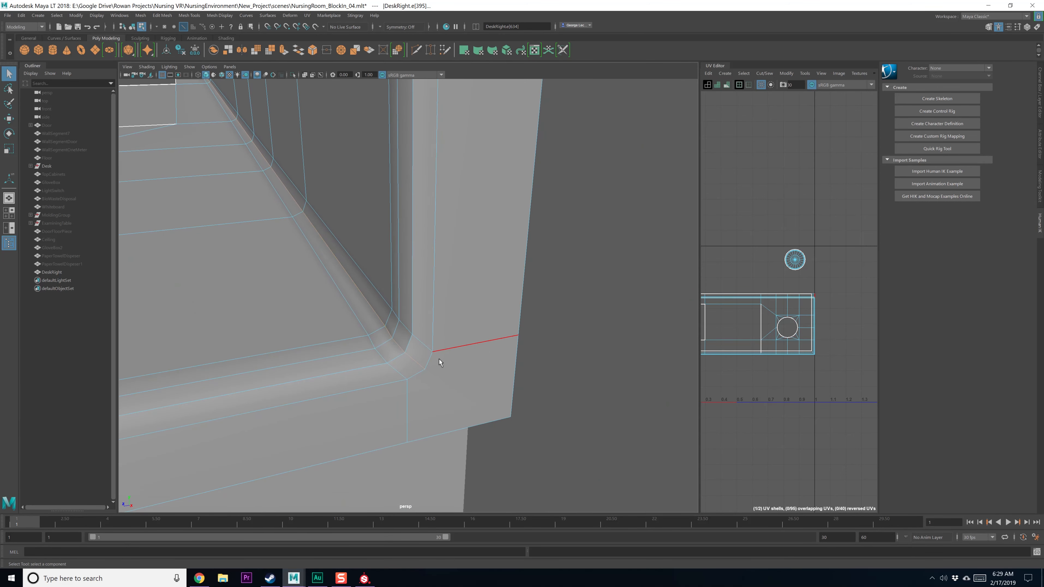
{"action": "right_click_drag", "start_coordinate": [466, 378], "coordinate": [432, 385], "text": "shift"}
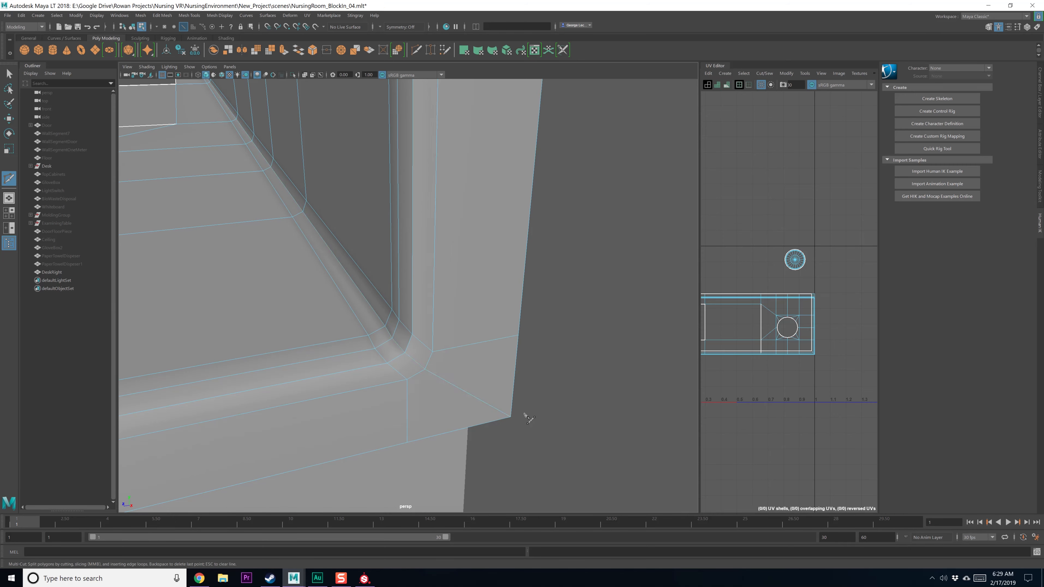
{"action": "scroll", "coordinate": [415, 365], "scroll_direction": "down", "scroll_amount": 5}
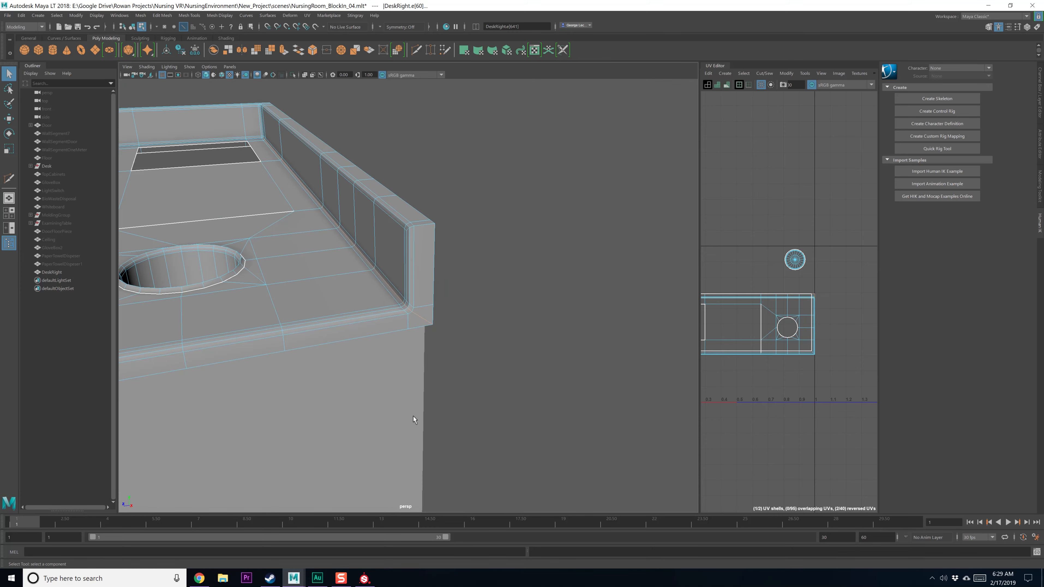
Multi-Cut a matching diagonal edge on the front face of the side backsplash near the rectangular cutout, from inner curve to outer lower corner
{"action": "left_click_drag", "start_coordinate": [354, 375], "coordinate": [426, 380], "text": "alt"}
{"action": "scroll", "coordinate": [431, 381], "scroll_direction": "up", "scroll_amount": 4}
{"action": "scroll", "coordinate": [427, 387], "scroll_direction": "down", "scroll_amount": 3}
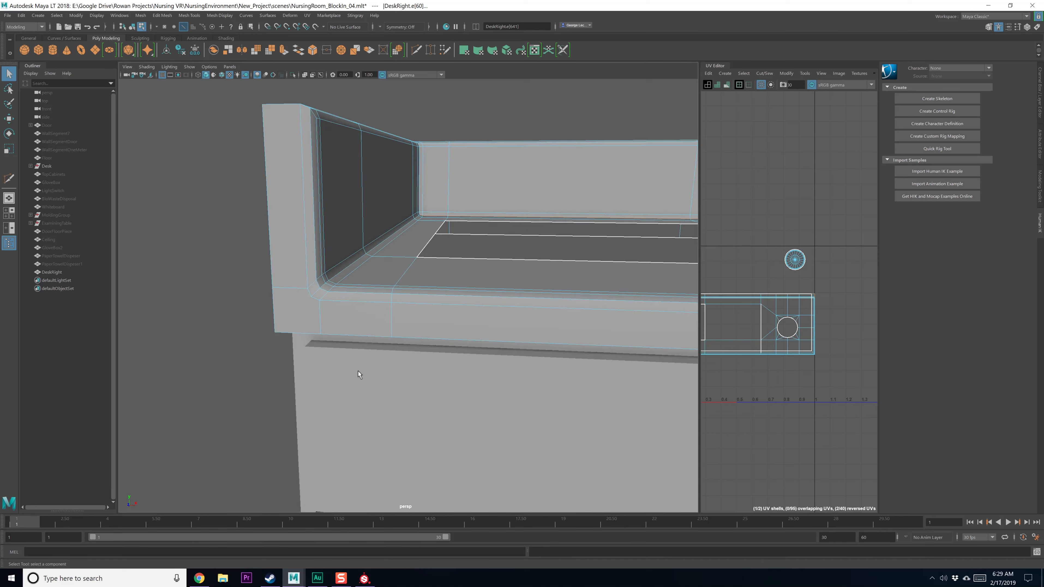
{"action": "left_click_drag", "start_coordinate": [358, 370], "coordinate": [401, 398], "text": "alt"}
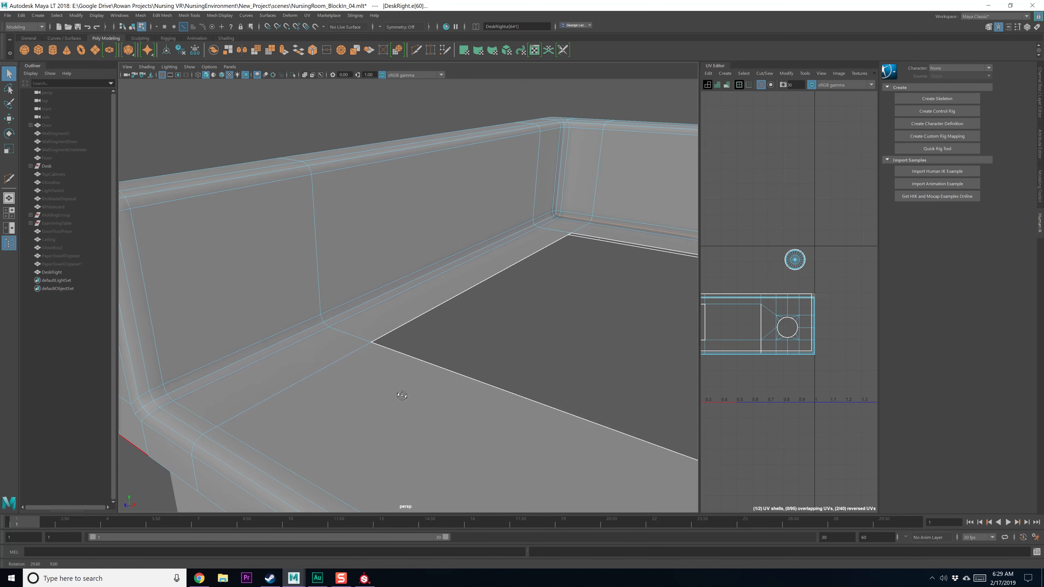
{"action": "left_click", "coordinate": [259, 349]}
{"action": "left_click_drag", "start_coordinate": [249, 378], "coordinate": [316, 409], "text": "alt"}
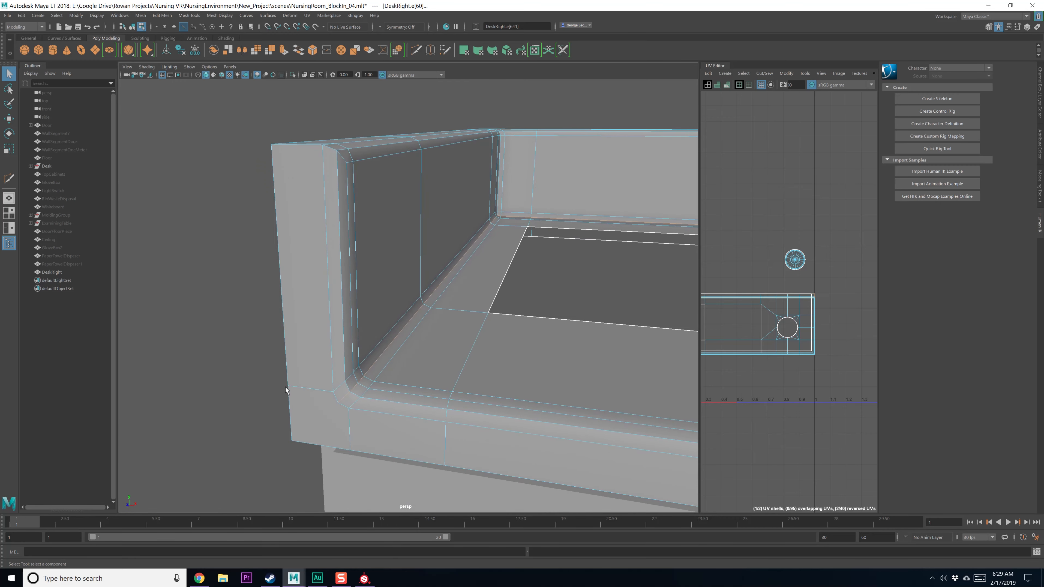
{"action": "right_click", "coordinate": [316, 408], "text": "shift"}
{"action": "left_click", "coordinate": [282, 410]}
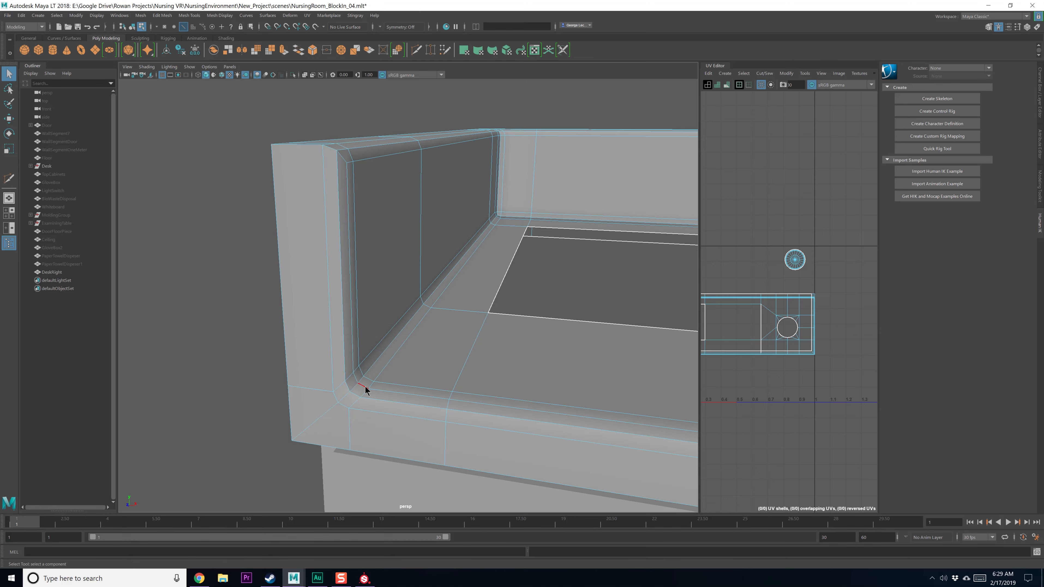
Multi-Cut a diagonal edge across the backsplash's top surface where its two walls meet, from the outer corner to the inner curve
{"action": "right_click_drag", "start_coordinate": [366, 359], "coordinate": [367, 344]}
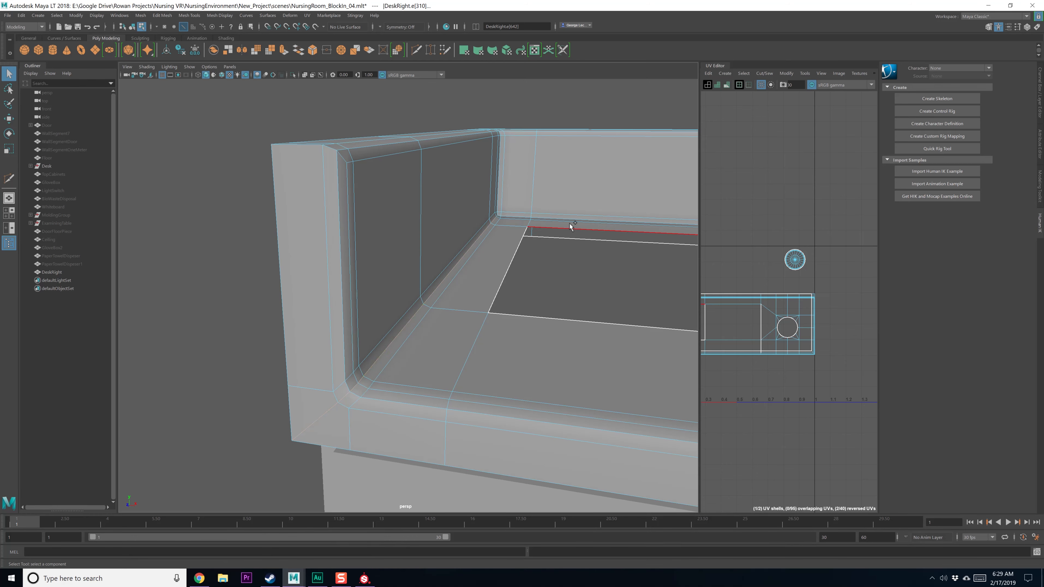
{"action": "left_click_drag", "start_coordinate": [578, 251], "coordinate": [576, 259], "text": "alt"}
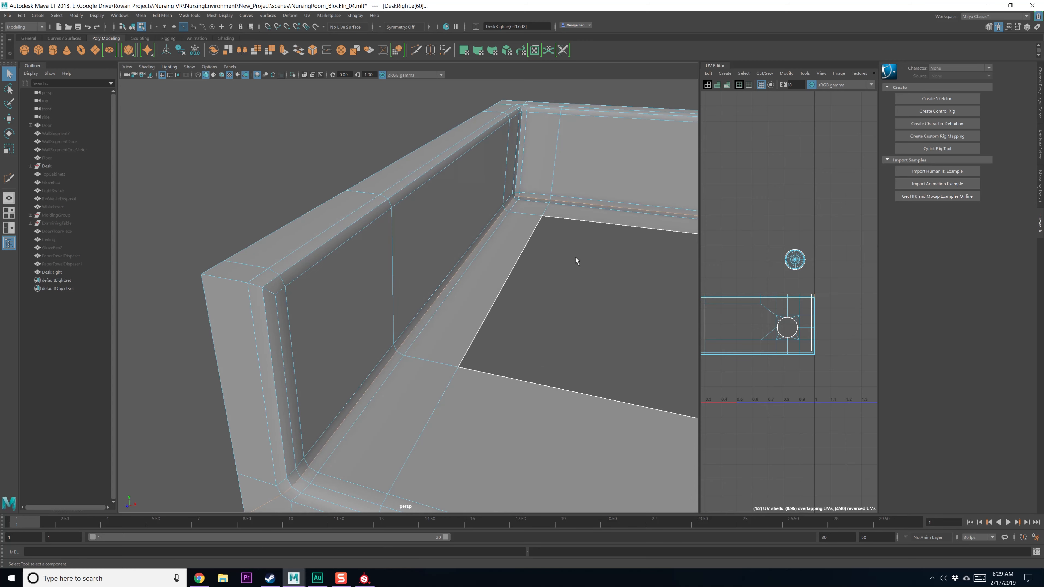
{"action": "middle_click_drag", "start_coordinate": [589, 310], "coordinate": [442, 413], "text": "alt"}
{"action": "scroll", "coordinate": [443, 413], "scroll_direction": "up", "scroll_amount": 3}
{"action": "scroll", "coordinate": [442, 412], "scroll_direction": "up", "scroll_amount": 3}
{"action": "middle_click_drag", "start_coordinate": [255, 308], "coordinate": [326, 367], "text": "alt"}
{"action": "left_click_drag", "start_coordinate": [326, 367], "coordinate": [338, 368], "text": "alt"}
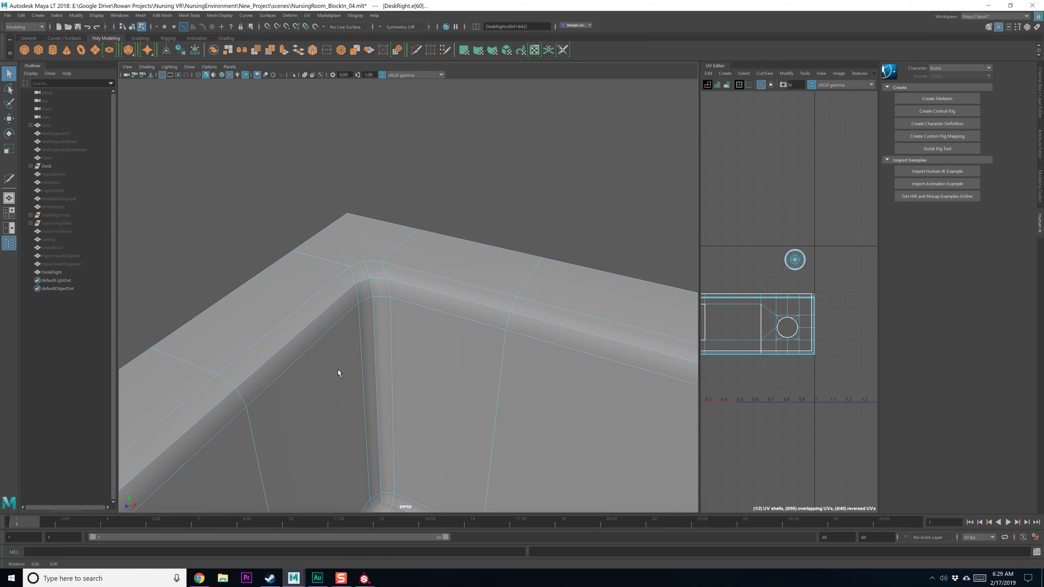
{"action": "left_click_drag", "start_coordinate": [376, 321], "coordinate": [374, 337], "text": "alt"}
{"action": "right_click_drag", "start_coordinate": [375, 338], "coordinate": [335, 344], "text": "shift"}
{"action": "left_click", "coordinate": [321, 407]}
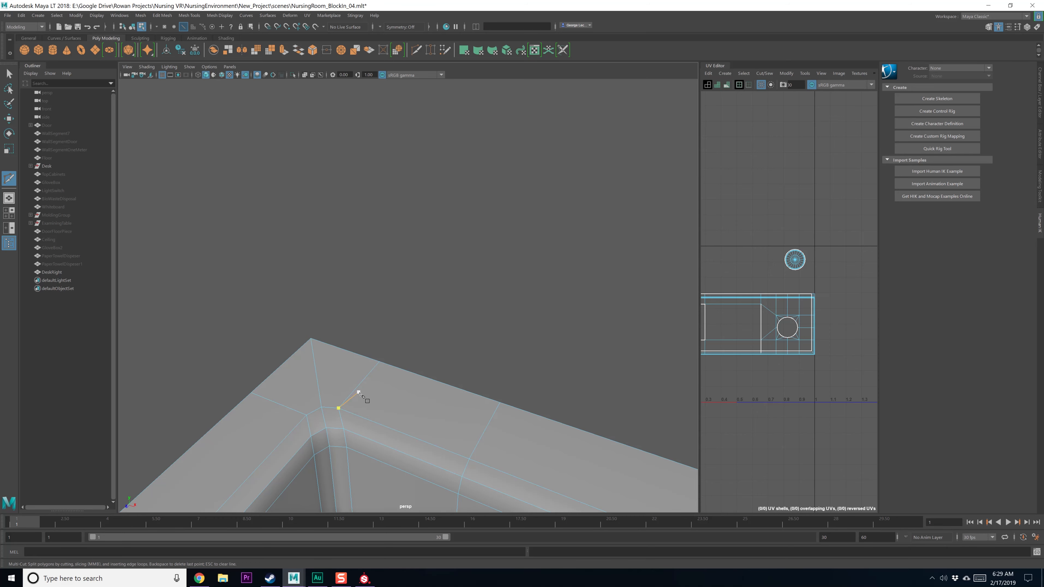
Select the new diagonal edges with the backsplash's inner vertical corner edge and the loops along its base as UV seams
{"action": "left_click_drag", "start_coordinate": [344, 407], "coordinate": [392, 313], "text": "alt"}
{"action": "left_click", "coordinate": [394, 310]}
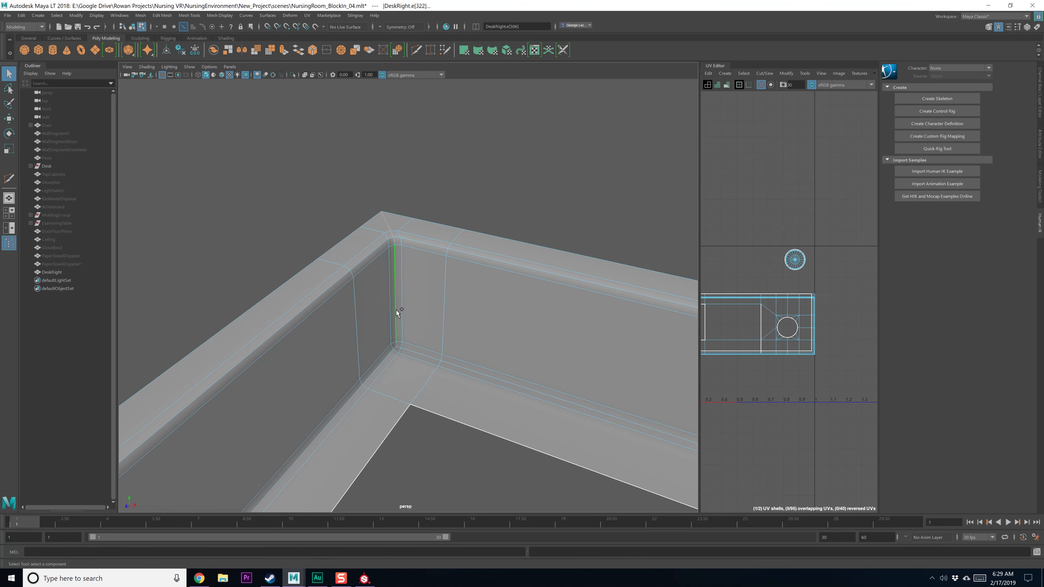
{"action": "middle_click_drag", "start_coordinate": [425, 340], "coordinate": [394, 338], "text": "alt"}
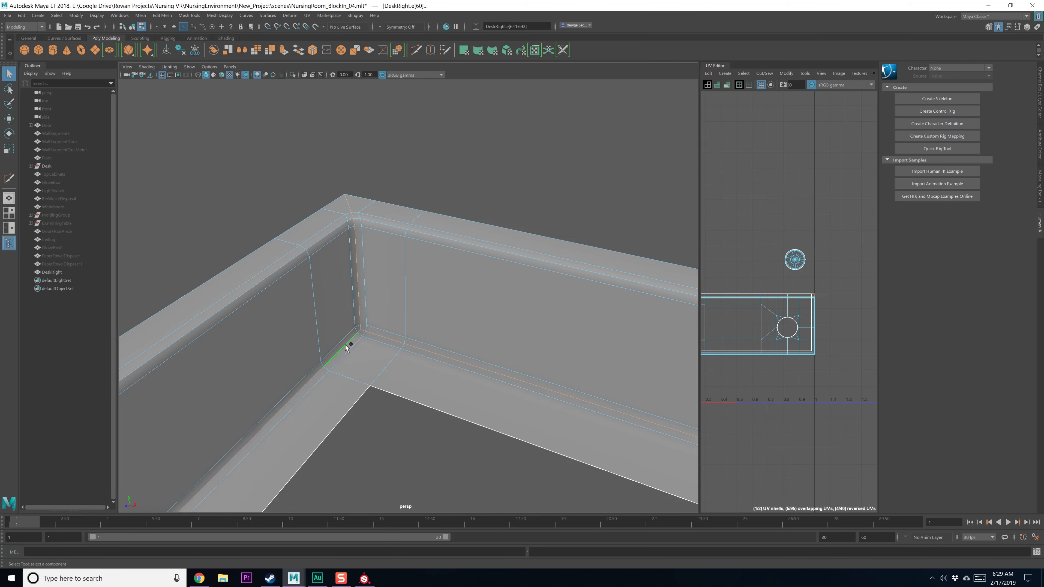
{"action": "scroll", "coordinate": [352, 349], "scroll_direction": "down", "scroll_amount": 6}
{"action": "middle_click_drag", "start_coordinate": [522, 411], "coordinate": [452, 339], "text": "alt"}
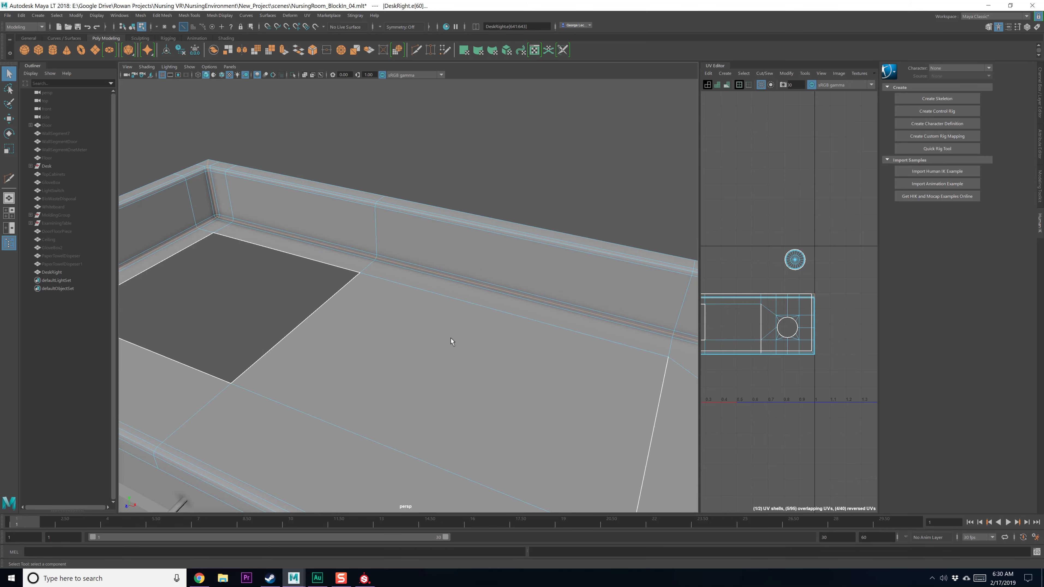
{"action": "scroll", "coordinate": [452, 339], "scroll_direction": "down", "scroll_amount": 4}
{"action": "left_click_drag", "start_coordinate": [511, 375], "coordinate": [493, 361], "text": "alt"}
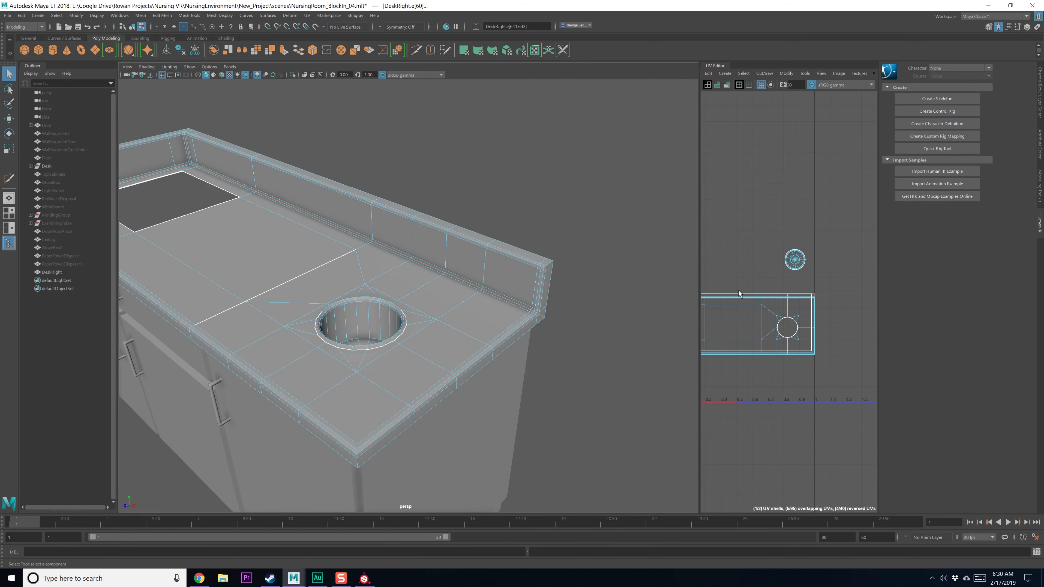
Cut the UVs along the selected backsplash seam edges to separate the backsplashes from the countertop
{"action": "middle_click_drag", "start_coordinate": [757, 274], "coordinate": [762, 288], "text": "alt"}
{"action": "right_click_drag", "start_coordinate": [762, 289], "coordinate": [757, 296], "text": "shift"}
{"action": "middle_click_drag", "start_coordinate": [716, 302], "coordinate": [794, 291], "text": "alt"}
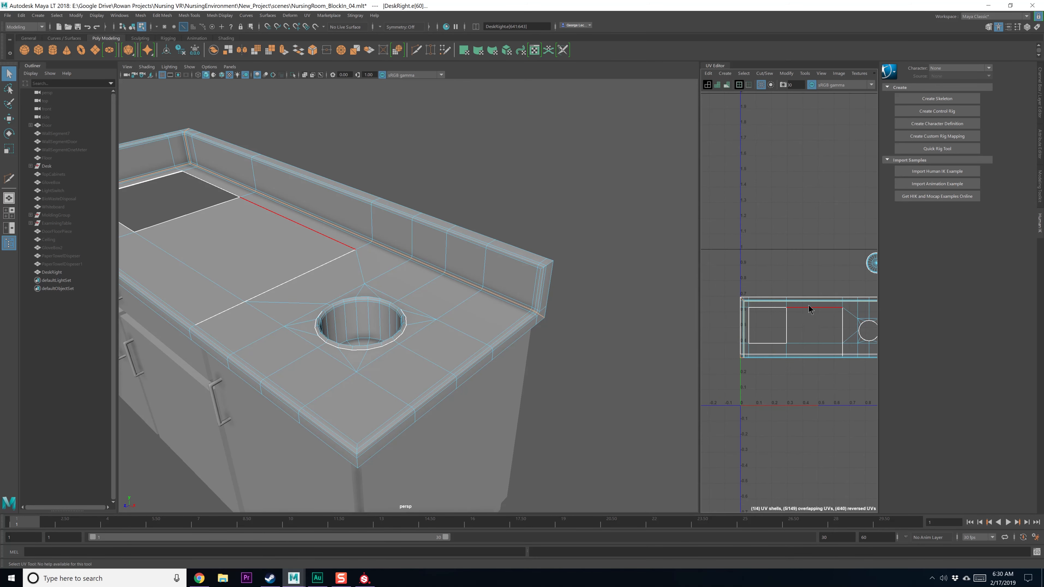
Move the back backsplash, side backsplash and countertop UV shells apart so that none of them overlap
{"action": "right_click_drag", "start_coordinate": [809, 305], "coordinate": [767, 303]}
{"action": "left_click", "coordinate": [776, 300]}
{"action": "key", "text": "w"}
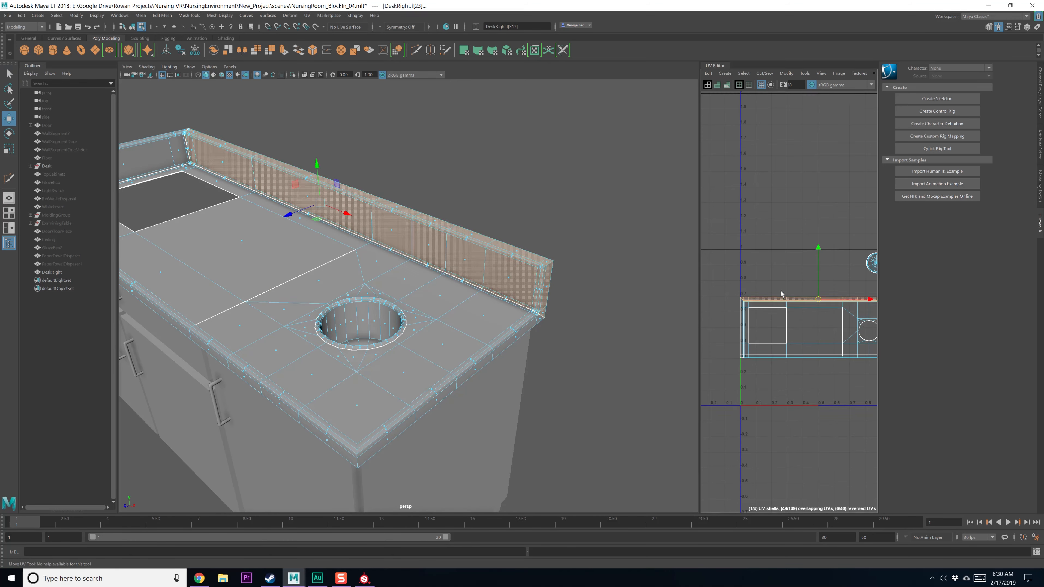
{"action": "left_click_drag", "start_coordinate": [819, 257], "coordinate": [818, 247]}
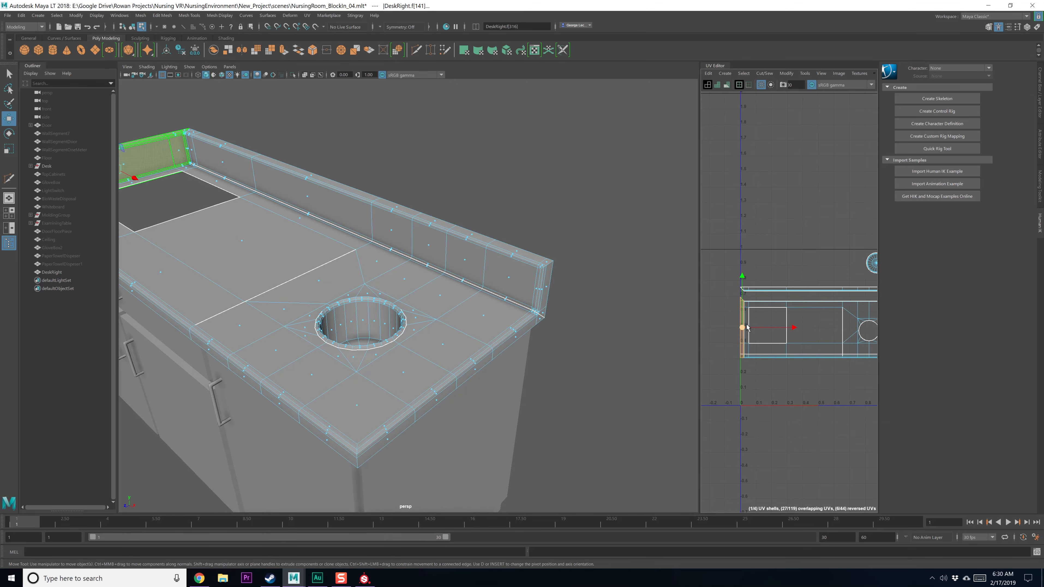
{"action": "left_click", "coordinate": [807, 337]}
{"action": "left_click_drag", "start_coordinate": [807, 336], "coordinate": [806, 359]}
{"action": "left_click_drag", "start_coordinate": [436, 358], "coordinate": [433, 356], "text": "alt"}
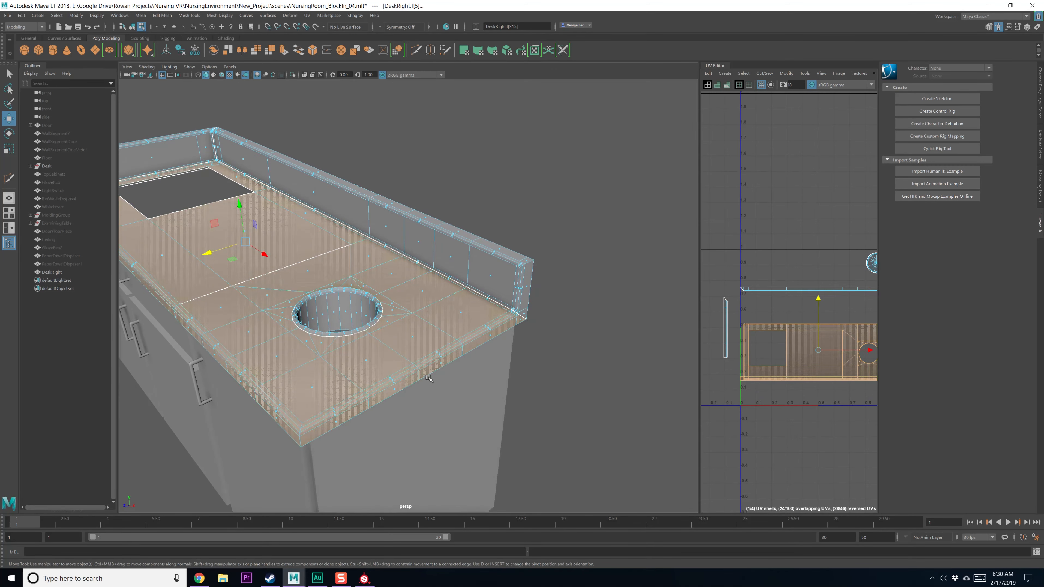
Enlarge the UV Editor and unfold the countertop's UV shell
{"action": "middle_click_drag", "start_coordinate": [758, 360], "coordinate": [704, 352], "text": "alt"}
{"action": "scroll", "coordinate": [709, 349], "scroll_direction": "down", "scroll_amount": 3}
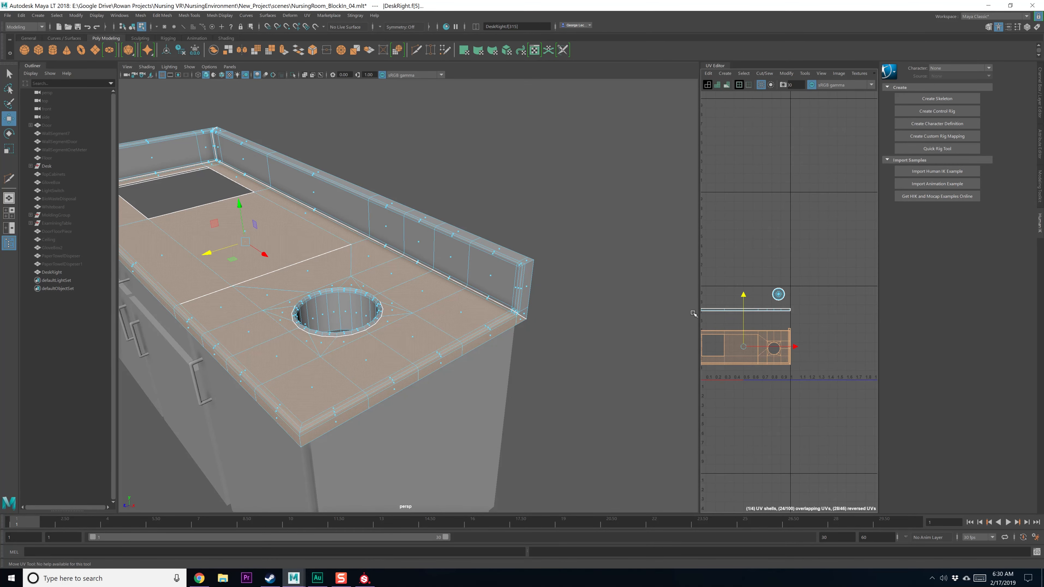
{"action": "left_click_drag", "start_coordinate": [700, 314], "coordinate": [470, 321]}
{"action": "middle_click_drag", "start_coordinate": [522, 303], "coordinate": [594, 305], "text": "alt"}
{"action": "scroll", "coordinate": [629, 362], "scroll_direction": "up", "scroll_amount": 2}
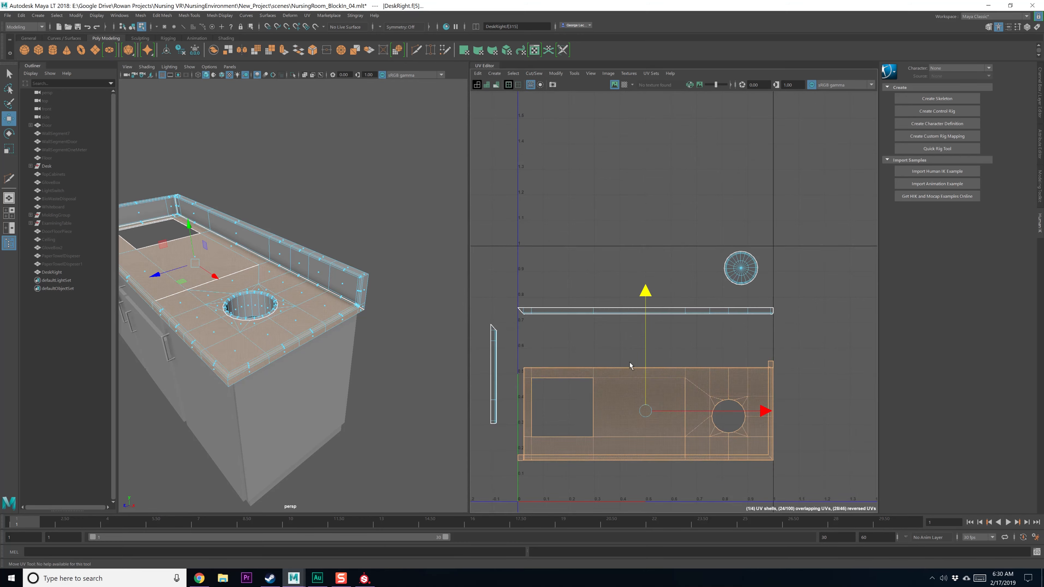
{"action": "middle_click_drag", "start_coordinate": [629, 360], "coordinate": [674, 275], "text": "alt"}
{"action": "scroll", "coordinate": [643, 333], "scroll_direction": "up", "scroll_amount": 2}
{"action": "middle_click_drag", "start_coordinate": [643, 334], "coordinate": [669, 307], "text": "alt"}
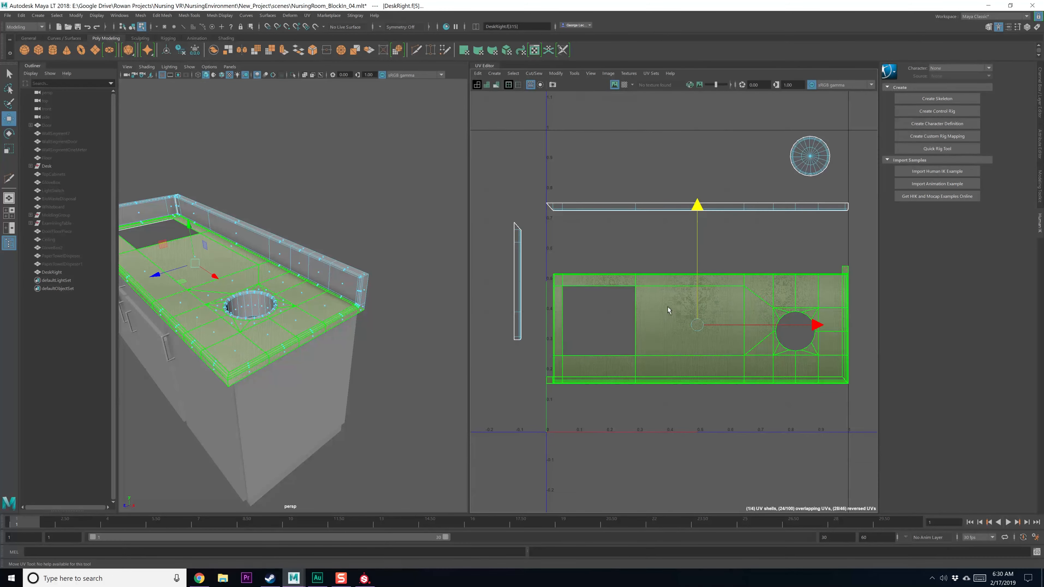
{"action": "right_click_drag", "start_coordinate": [668, 307], "coordinate": [586, 308], "text": "shift"}
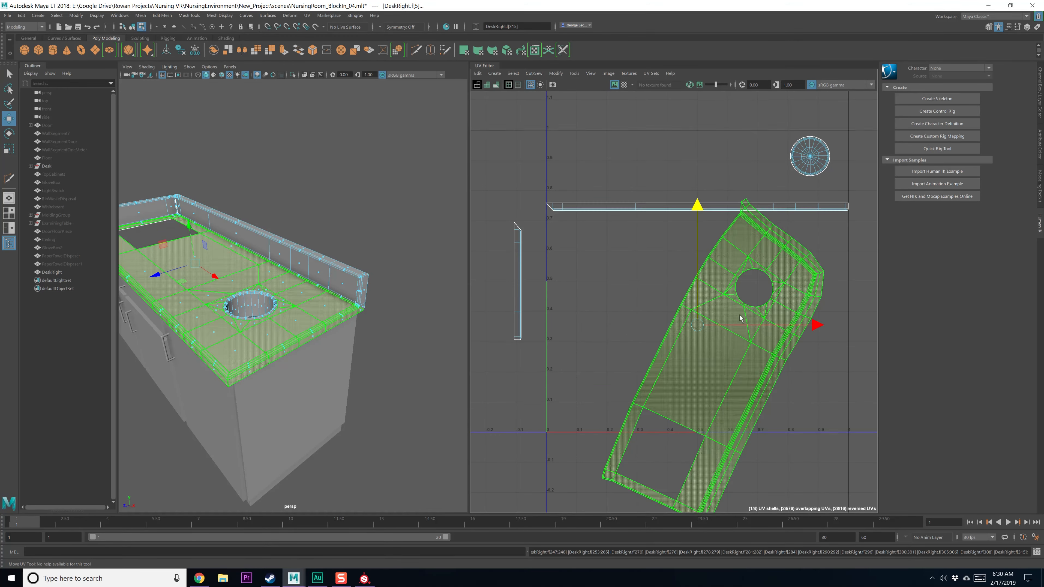
Cut the countertop's UVs along the short vertical edges at its front outer corner near the round hole
{"action": "middle_click_drag", "start_coordinate": [738, 325], "coordinate": [658, 355], "text": "alt"}
{"action": "scroll", "coordinate": [658, 356], "scroll_direction": "up", "scroll_amount": 4}
{"action": "middle_click_drag", "start_coordinate": [781, 300], "coordinate": [637, 338], "text": "alt"}
{"action": "scroll", "coordinate": [638, 339], "scroll_direction": "up", "scroll_amount": 3}
{"action": "scroll", "coordinate": [640, 333], "scroll_direction": "up", "scroll_amount": 1}
{"action": "right_click_drag", "start_coordinate": [664, 306], "coordinate": [666, 283]}
{"action": "left_click", "coordinate": [710, 264]}
{"action": "left_click_drag", "start_coordinate": [298, 431], "coordinate": [322, 359], "text": "alt"}
{"action": "scroll", "coordinate": [322, 359], "scroll_direction": "up", "scroll_amount": 5}
{"action": "middle_click_drag", "start_coordinate": [310, 218], "coordinate": [306, 329], "text": "alt"}
{"action": "scroll", "coordinate": [311, 342], "scroll_direction": "up", "scroll_amount": 2}
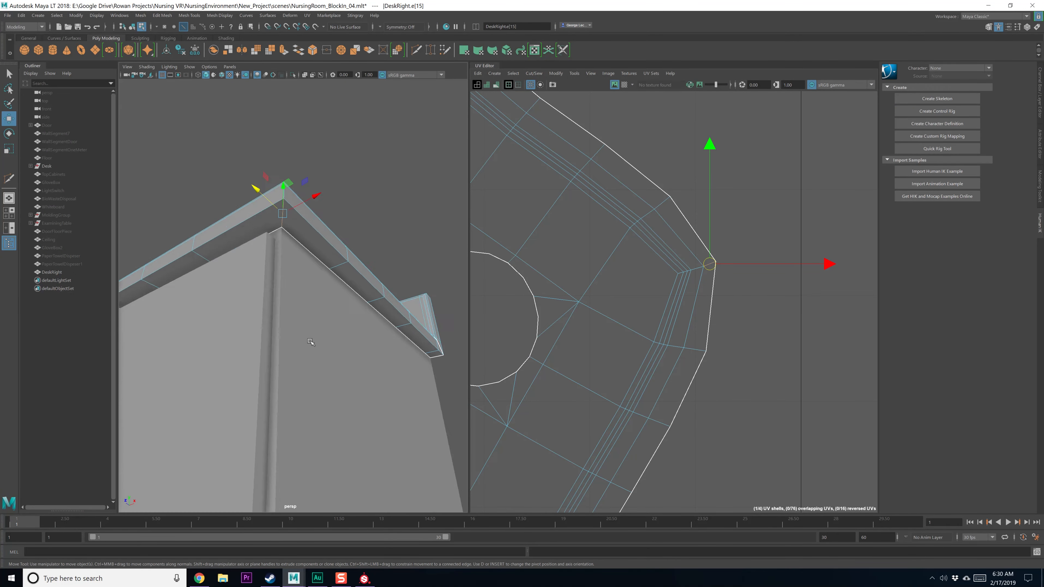
{"action": "left_click_drag", "start_coordinate": [714, 277], "coordinate": [701, 269]}
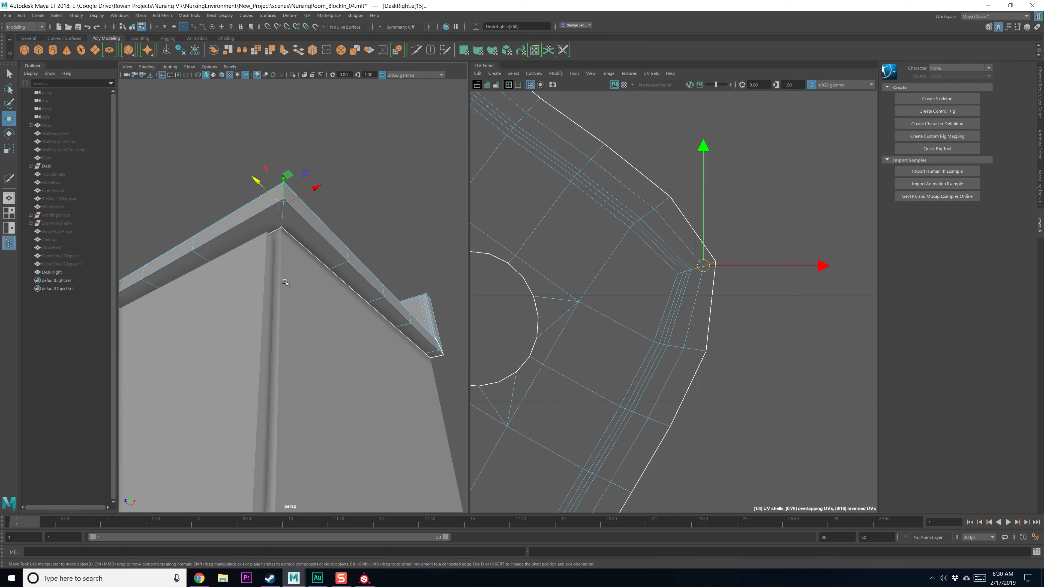
{"action": "mouse_move", "coordinate": [285, 282]}
{"action": "left_mouse_down", "text": "alt"}
{"action": "mouse_move", "coordinate": [292, 310]}
{"action": "mouse_move", "coordinate": [285, 268]}
{"action": "mouse_move", "coordinate": [292, 289]}
{"action": "left_mouse_up", "text": "alt"}
{"action": "left_click_drag", "start_coordinate": [323, 387], "coordinate": [264, 288], "text": "alt"}
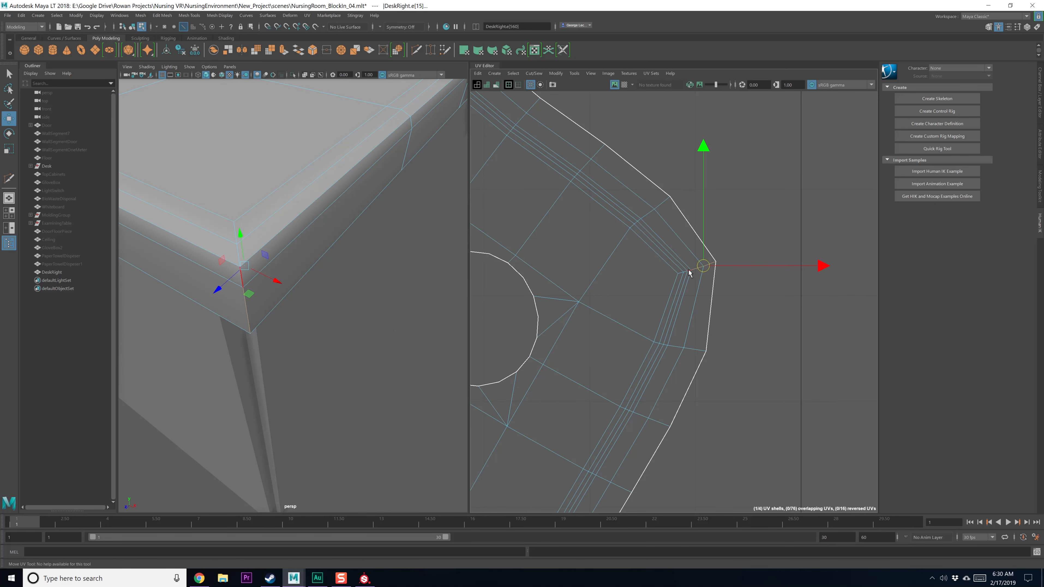
{"action": "left_click", "coordinate": [682, 275]}
{"action": "right_click", "coordinate": [694, 280], "text": "shift"}
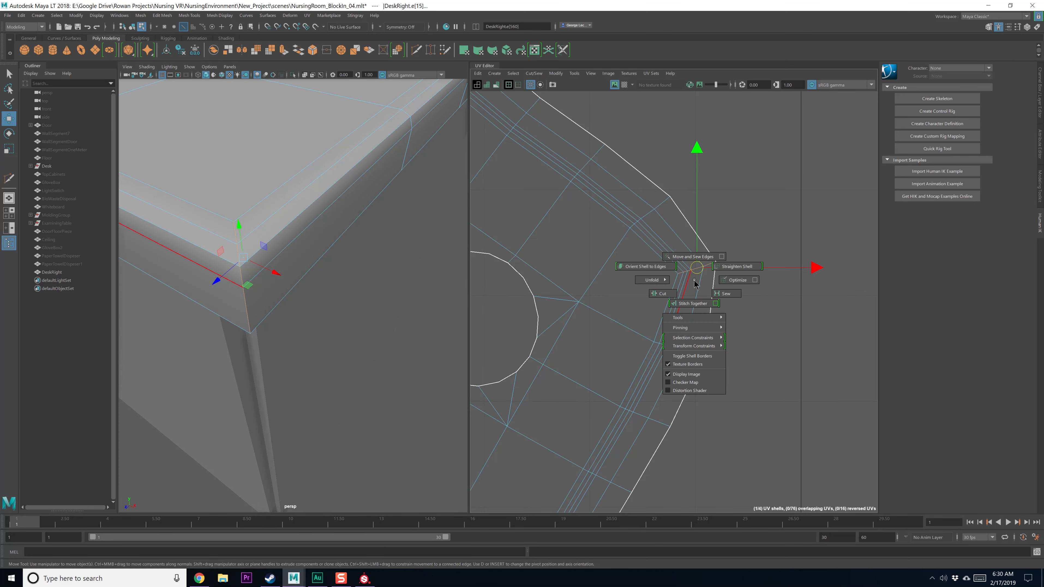
{"action": "right_click_drag", "start_coordinate": [672, 293], "coordinate": [671, 292], "text": "shift"}
Unfold the countertop's UV shell again so its front and end edge strips flatten around the cut corner
{"action": "right_click_drag", "start_coordinate": [671, 292], "coordinate": [538, 267], "text": "alt"}
{"action": "left_click", "coordinate": [590, 289]}
{"action": "left_click", "coordinate": [611, 266]}
{"action": "right_click", "coordinate": [611, 265], "text": "shift"}
{"action": "scroll", "coordinate": [576, 298], "scroll_direction": "down", "scroll_amount": 4}
{"action": "middle_click_drag", "start_coordinate": [580, 300], "coordinate": [622, 313], "text": "alt"}
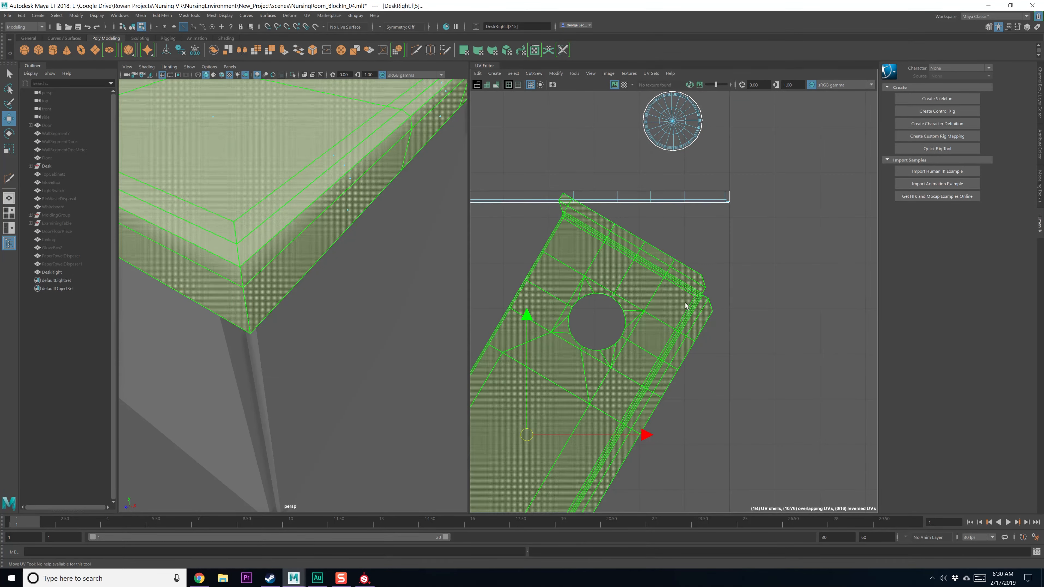
Orient the tilted countertop UV shell so that it stands upright
{"action": "left_click_drag", "start_coordinate": [352, 229], "coordinate": [323, 253], "text": "alt"}
{"action": "scroll", "coordinate": [605, 320], "scroll_direction": "down", "scroll_amount": 3}
{"action": "middle_click_drag", "start_coordinate": [605, 331], "coordinate": [652, 245], "text": "alt"}
{"action": "right_click_drag", "start_coordinate": [622, 291], "coordinate": [612, 408], "text": "shift"}
{"action": "key", "text": "f"}
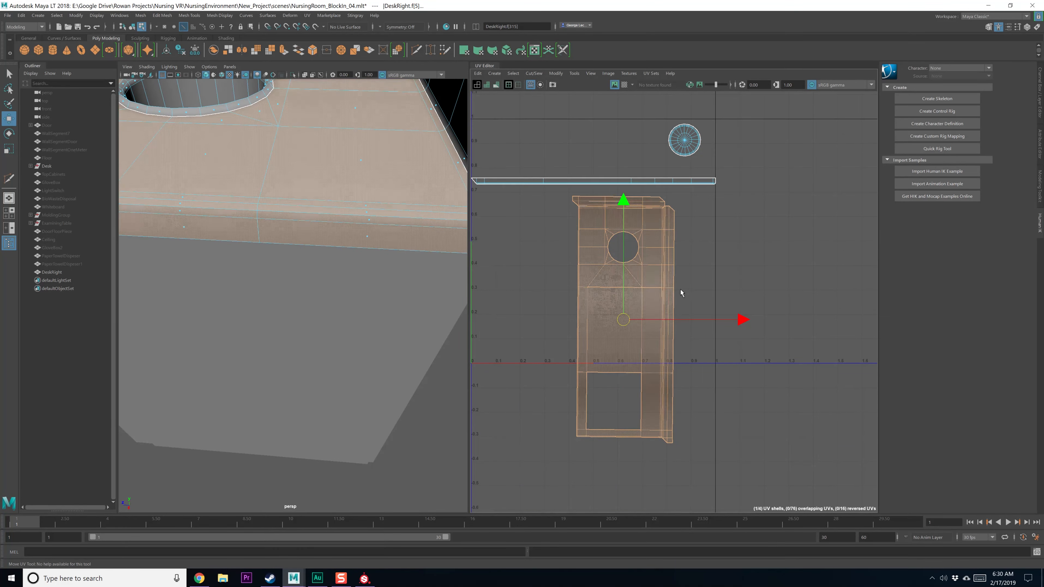
Select the back and side backsplash UV shells together and unfold them
{"action": "scroll", "coordinate": [676, 288], "scroll_direction": "down", "scroll_amount": 2}
{"action": "left_click", "coordinate": [567, 201]}
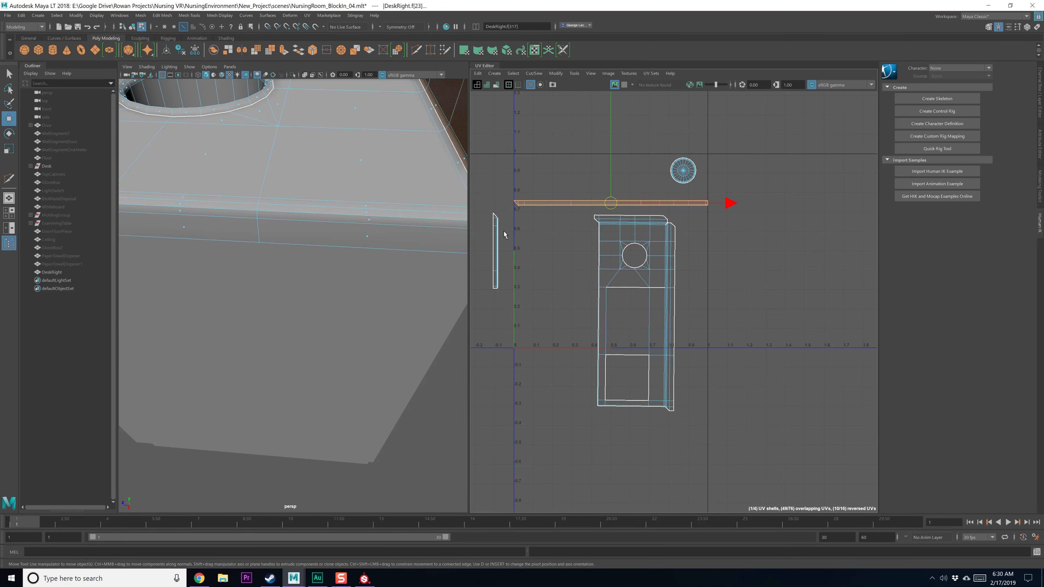
{"action": "left_click", "coordinate": [500, 236], "text": "shift"}
{"action": "right_click", "coordinate": [500, 237], "text": "shift"}
{"action": "left_click", "coordinate": [467, 237]}
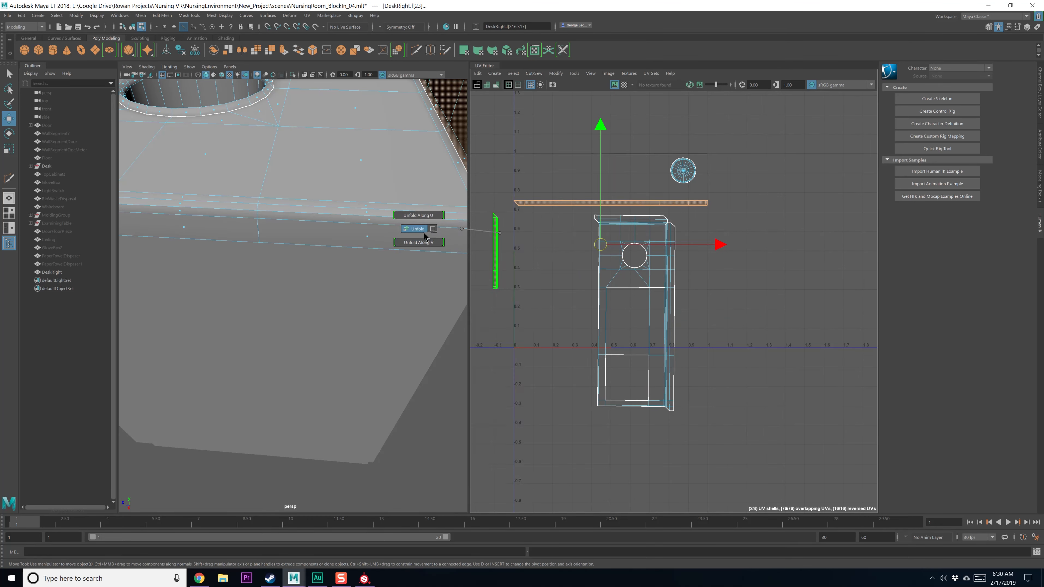
{"action": "scroll", "coordinate": [601, 241], "scroll_direction": "up", "scroll_amount": 3}
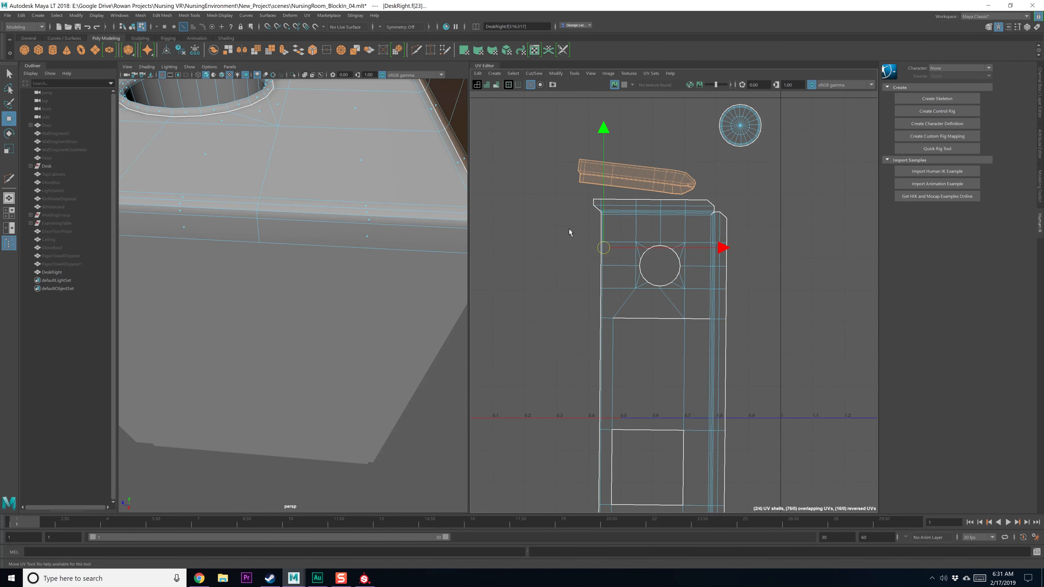
Return to object selection and freeze the transformations of DeskRight
{"action": "key", "text": "F8"}
{"action": "key", "text": "f"}
{"action": "left_click_drag", "start_coordinate": [338, 269], "coordinate": [315, 339], "text": "alt"}
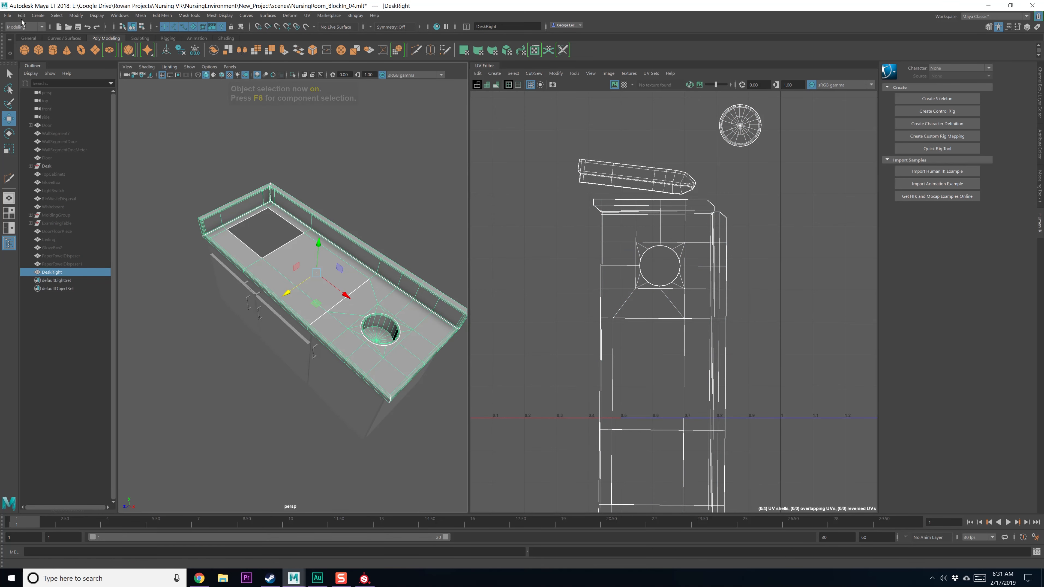
{"action": "left_click", "coordinate": [76, 15]}
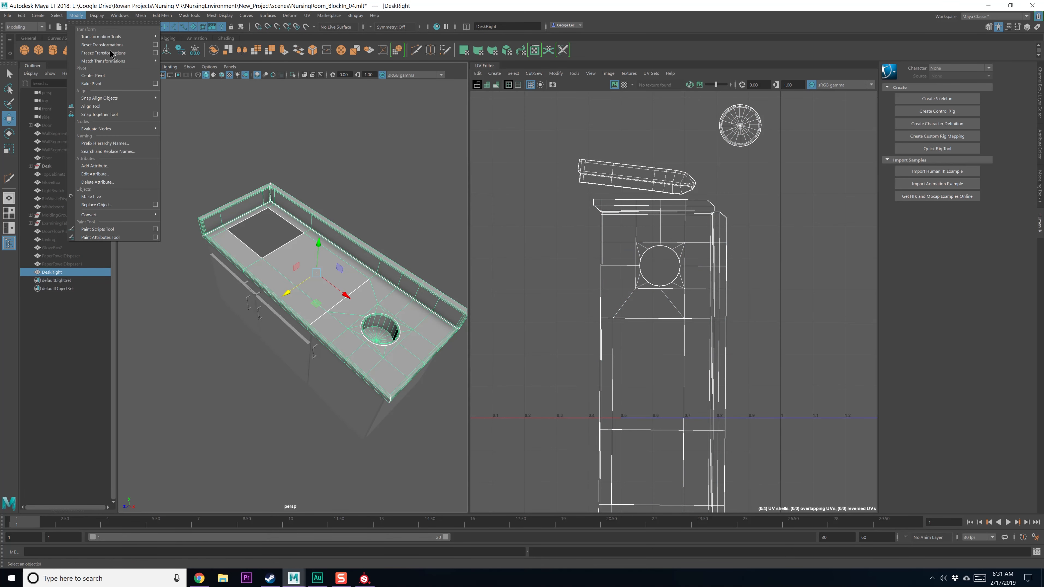
{"action": "left_click", "coordinate": [155, 53]}
{"action": "left_click", "coordinate": [695, 209]}
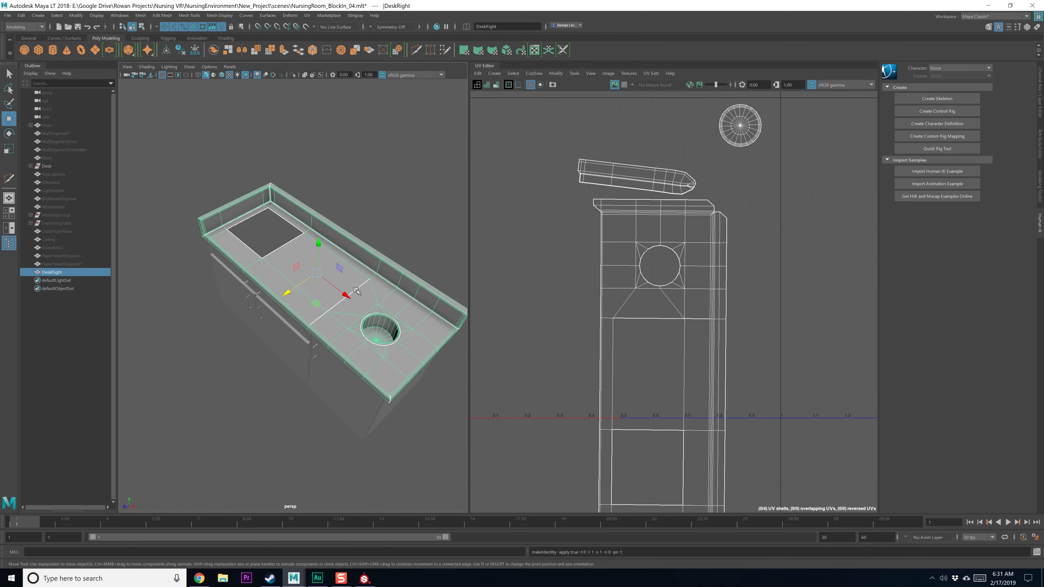
Reselect the two backsplash UV shells on DeskRight and unfold them once more
{"action": "left_click_drag", "start_coordinate": [358, 291], "coordinate": [362, 283], "text": "alt"}
{"action": "key", "text": "F8"}
{"action": "key", "text": "F8"}
{"action": "left_click", "coordinate": [364, 228]}
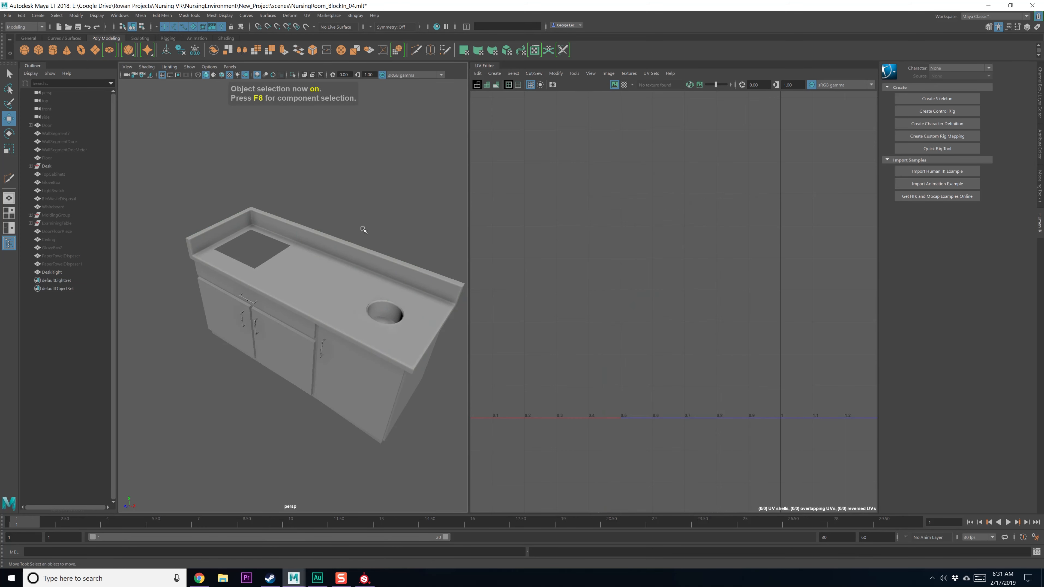
{"action": "key", "text": "q"}
{"action": "left_click", "coordinate": [348, 282]}
{"action": "right_click_drag", "start_coordinate": [674, 207], "coordinate": [633, 204]}
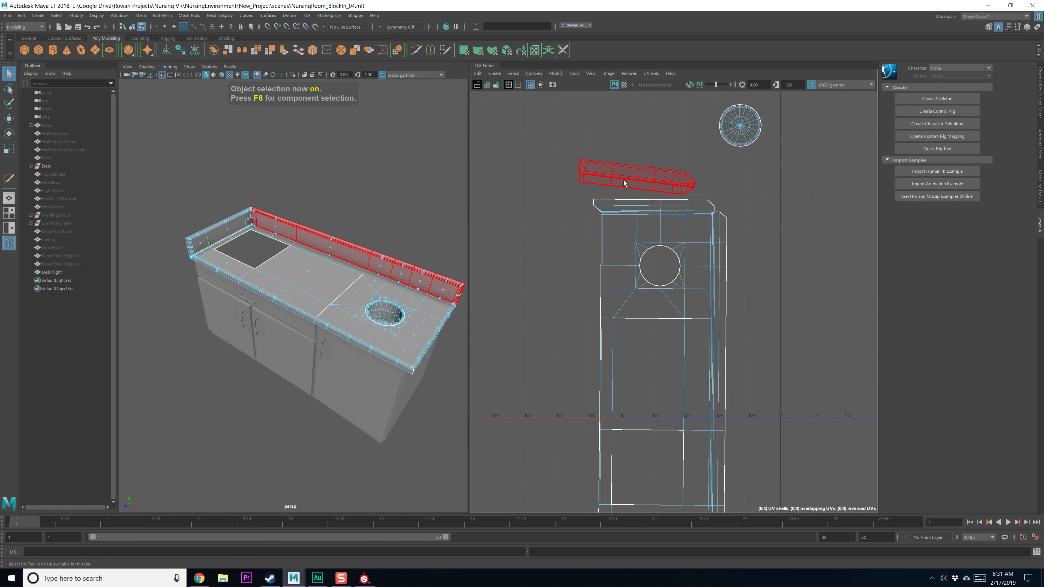
{"action": "left_click", "coordinate": [627, 185]}
{"action": "scroll", "coordinate": [590, 318], "scroll_direction": "down", "scroll_amount": 2}
{"action": "scroll", "coordinate": [590, 321], "scroll_direction": "down", "scroll_amount": 2}
{"action": "left_click", "coordinate": [492, 250], "text": "shift"}
{"action": "right_click", "coordinate": [540, 233], "text": "shift"}
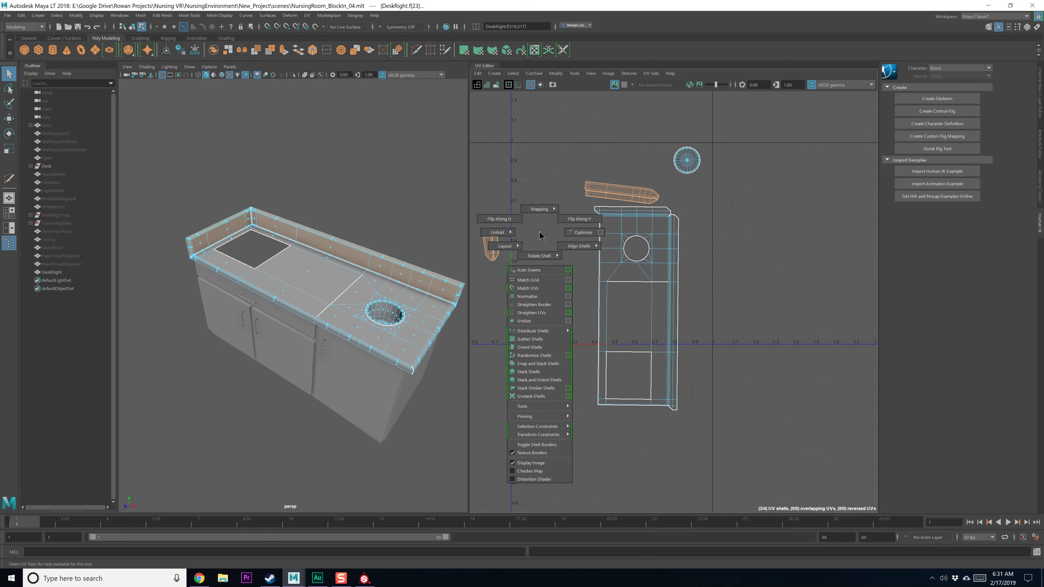
{"action": "right_click_drag", "start_coordinate": [508, 232], "coordinate": [468, 232], "text": "shift"}
Select the back backsplash's UV shell and compare it with the matching wall on the model
{"action": "middle_click_drag", "start_coordinate": [561, 239], "coordinate": [573, 283], "text": "alt"}
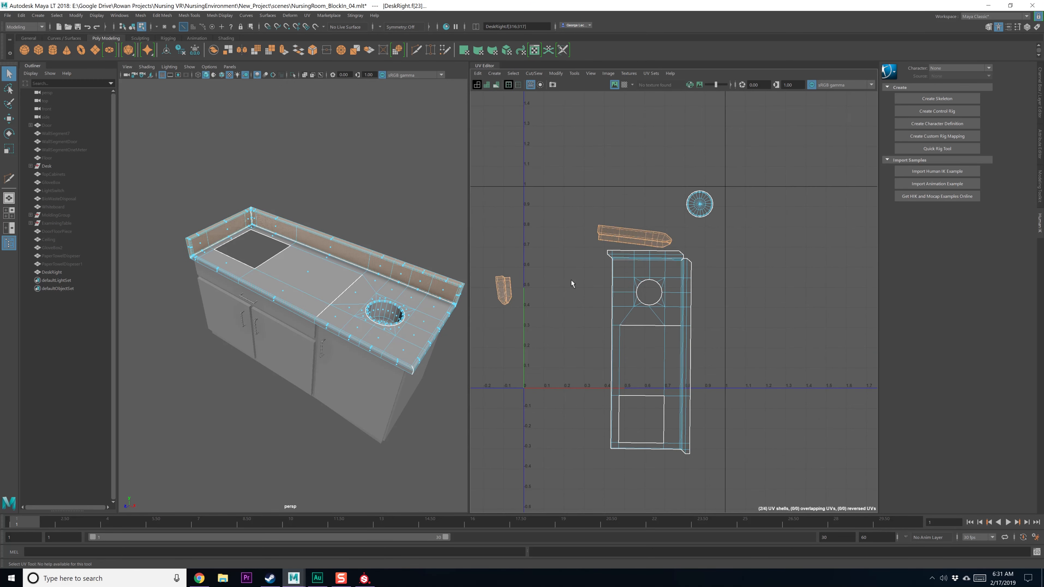
{"action": "left_click", "coordinate": [574, 283]}
{"action": "left_click", "coordinate": [647, 244]}
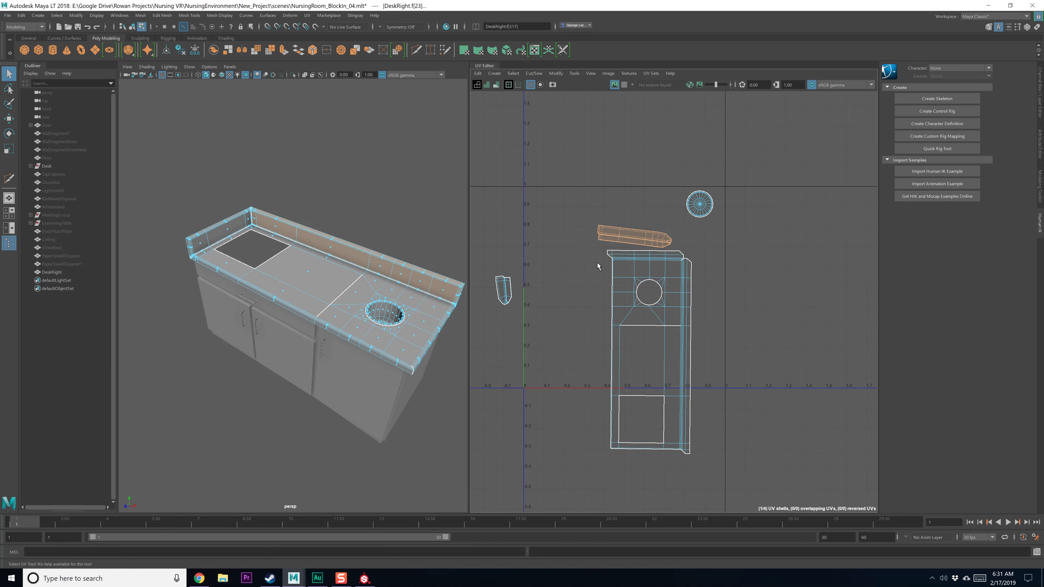
{"action": "scroll", "coordinate": [328, 270], "scroll_direction": "up", "scroll_amount": 6}
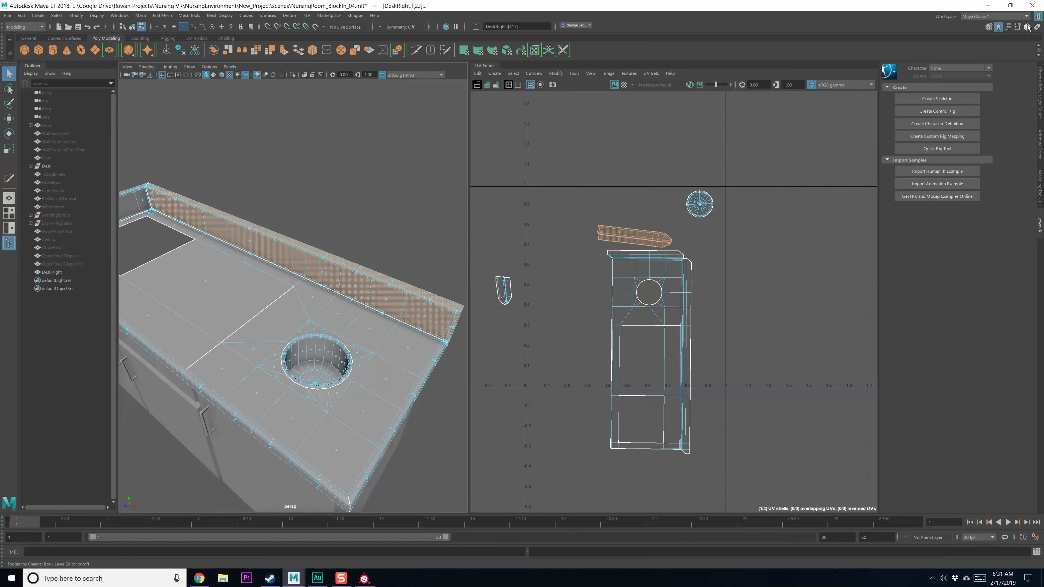
Show the Channel Box and delete DeskRight's construction history
{"action": "left_click", "coordinate": [1028, 27]}
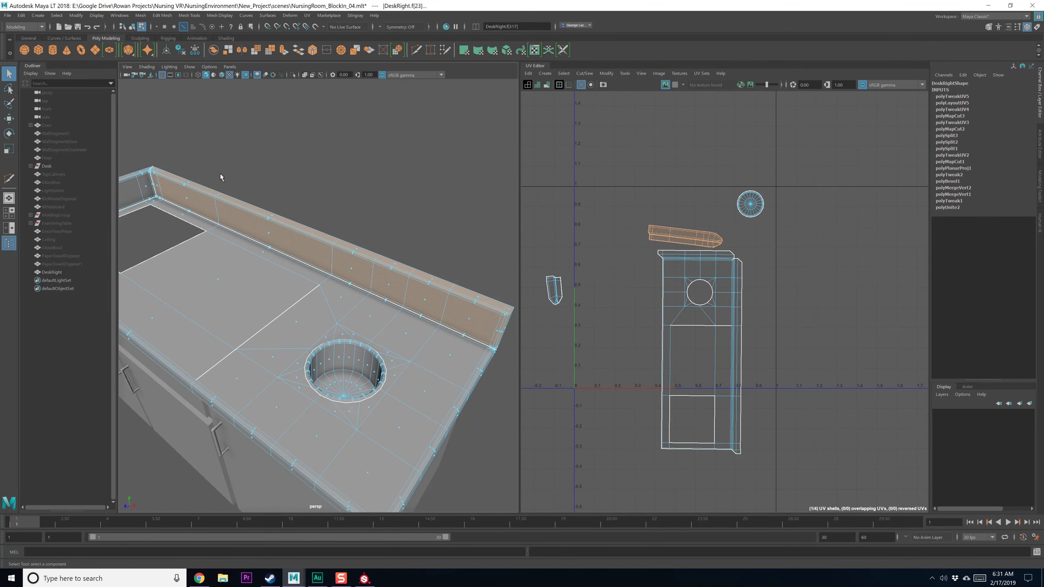
{"action": "key", "text": "F8"}
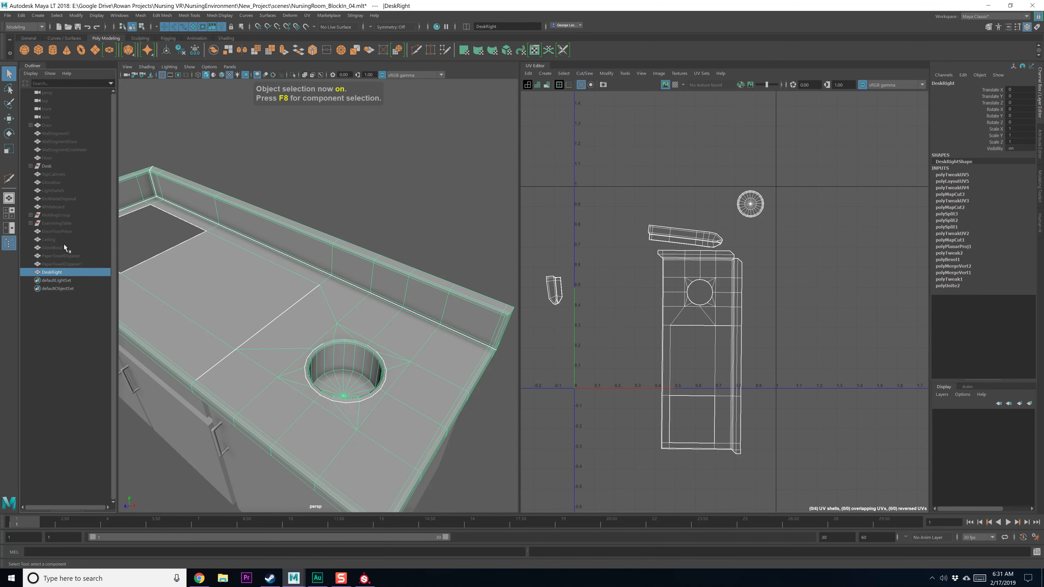
{"action": "left_click", "coordinate": [21, 15]}
{"action": "mouse_move", "coordinate": [62, 115]}
{"action": "left_click", "coordinate": [153, 118]}
Freeze DeskRight's transformations again and save the scene
{"action": "left_click", "coordinate": [76, 15]}
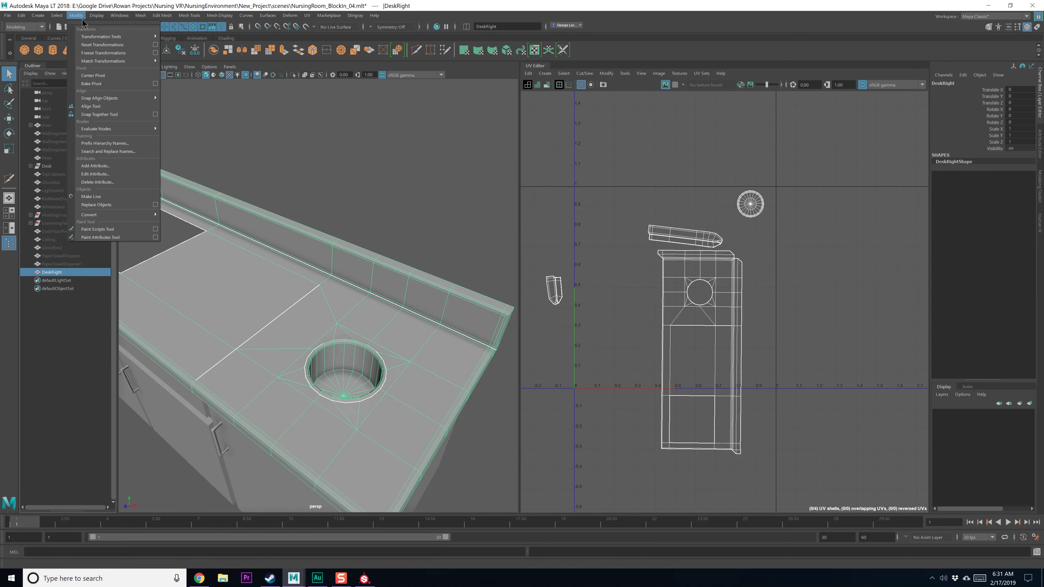
{"action": "left_click", "coordinate": [107, 54]}
{"action": "key", "text": "f"}
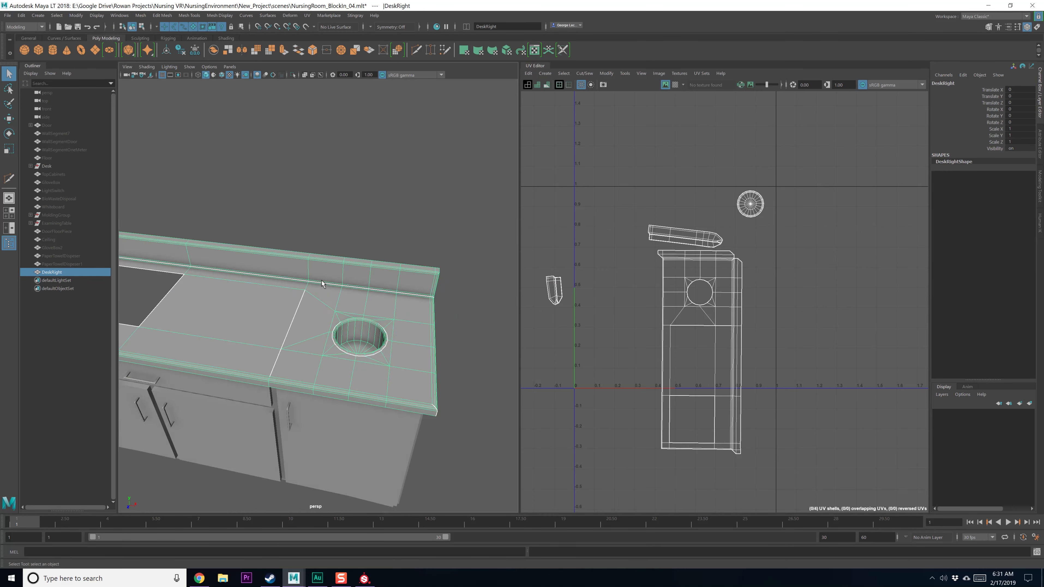
{"action": "key", "text": "ctrl+s"}
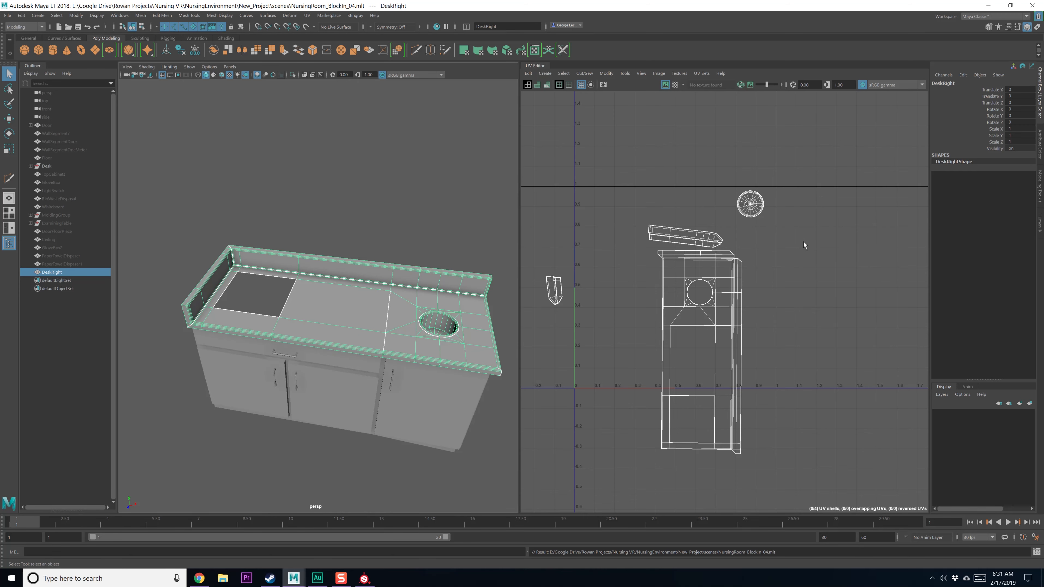
Retry unfolding the back and side backsplash UV shells on the history-free mesh
{"action": "right_click", "coordinate": [673, 235]}
{"action": "right_click_drag", "start_coordinate": [677, 241], "coordinate": [661, 232]}
{"action": "left_click", "coordinate": [662, 234]}
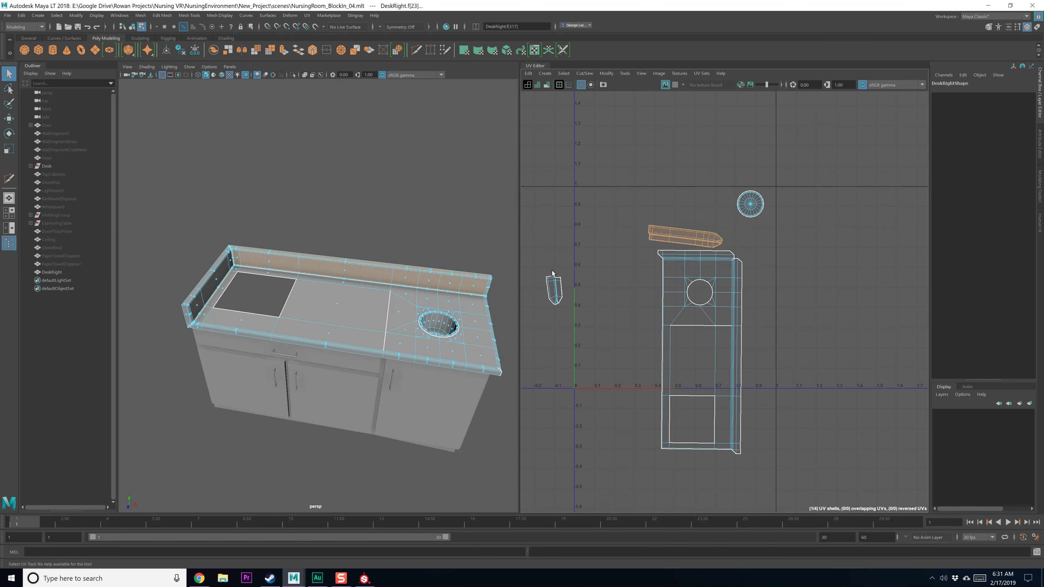
{"action": "right_click_drag", "start_coordinate": [595, 259], "coordinate": [566, 260], "text": "shift"}
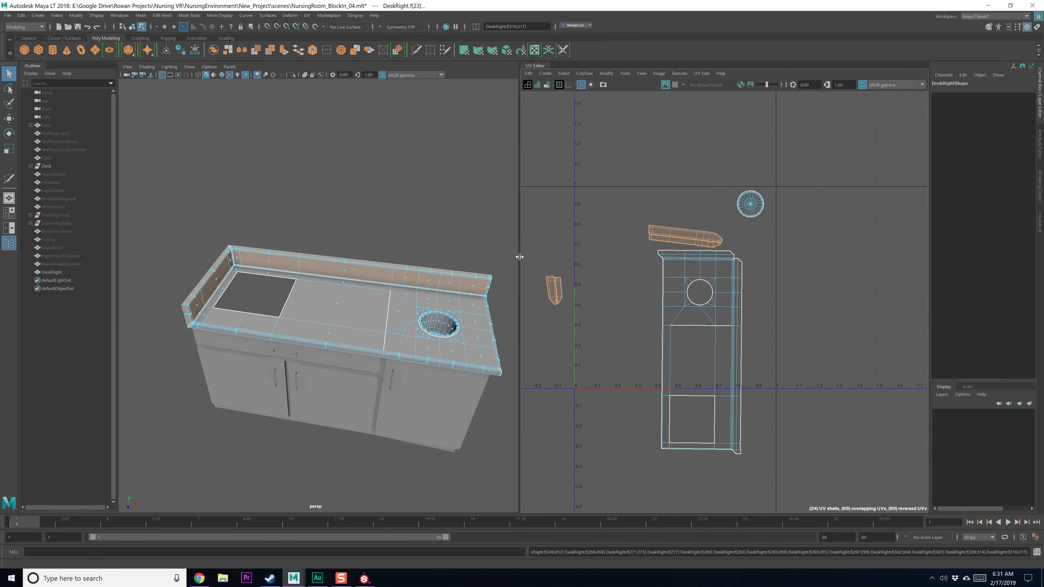
Select the UV shells one by one and examine the back backsplash up close on the model
{"action": "left_click", "coordinate": [751, 204]}
{"action": "left_click", "coordinate": [702, 319]}
{"action": "left_click", "coordinate": [693, 236]}
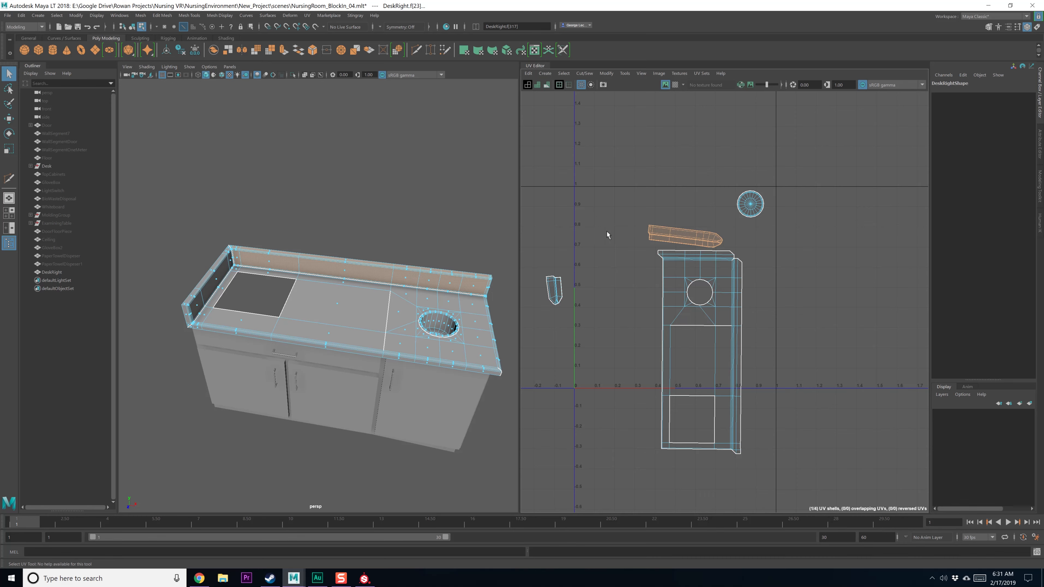
{"action": "middle_click_drag", "start_coordinate": [451, 261], "coordinate": [424, 297], "text": "alt"}
{"action": "scroll", "coordinate": [290, 273], "scroll_direction": "up", "scroll_amount": 7}
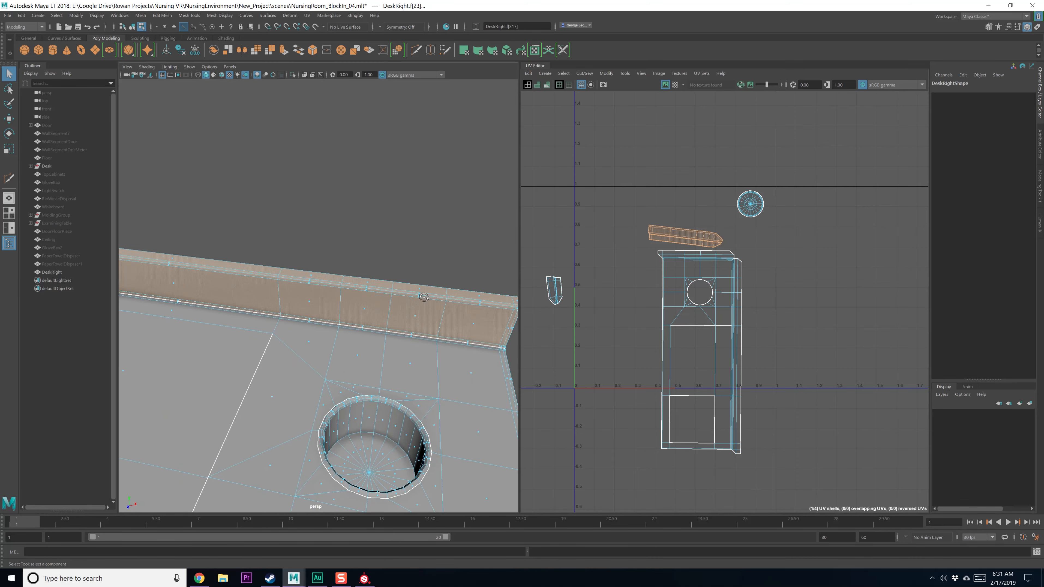
Cut the UVs along the short top corner edges at the back backsplash's free end
{"action": "left_click_drag", "start_coordinate": [424, 297], "coordinate": [378, 286], "text": "alt"}
{"action": "middle_click_drag", "start_coordinate": [378, 287], "coordinate": [344, 259], "text": "alt"}
{"action": "left_click_drag", "start_coordinate": [344, 260], "coordinate": [292, 266], "text": "alt"}
{"action": "scroll", "coordinate": [356, 311], "scroll_direction": "up", "scroll_amount": 5}
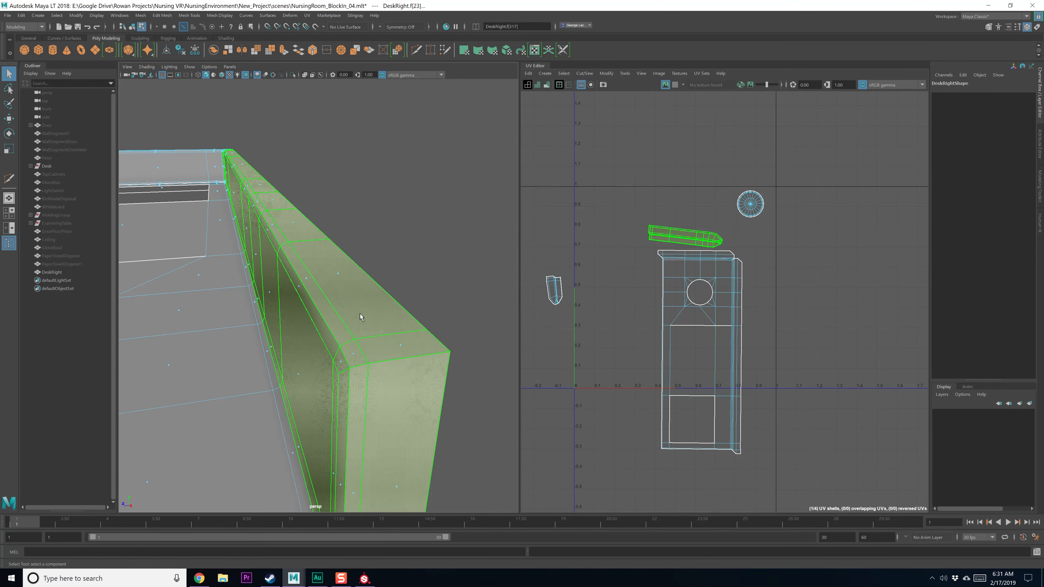
{"action": "left_click", "coordinate": [357, 294]}
{"action": "scroll", "coordinate": [380, 318], "scroll_direction": "down", "scroll_amount": 3}
{"action": "left_click", "coordinate": [343, 313]}
{"action": "scroll", "coordinate": [356, 326], "scroll_direction": "up", "scroll_amount": 5}
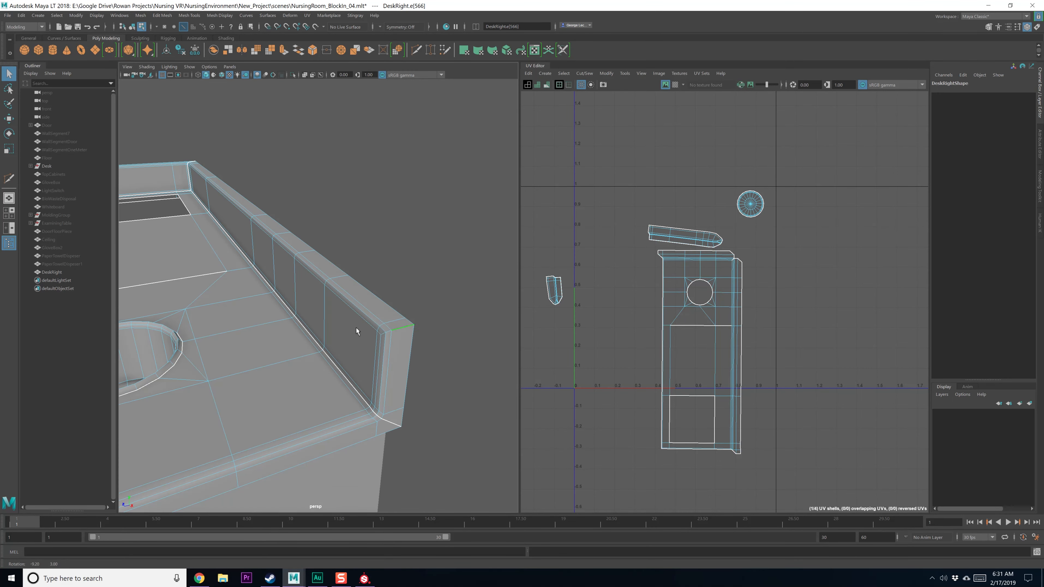
{"action": "left_click_drag", "start_coordinate": [420, 324], "coordinate": [397, 303], "text": "alt"}
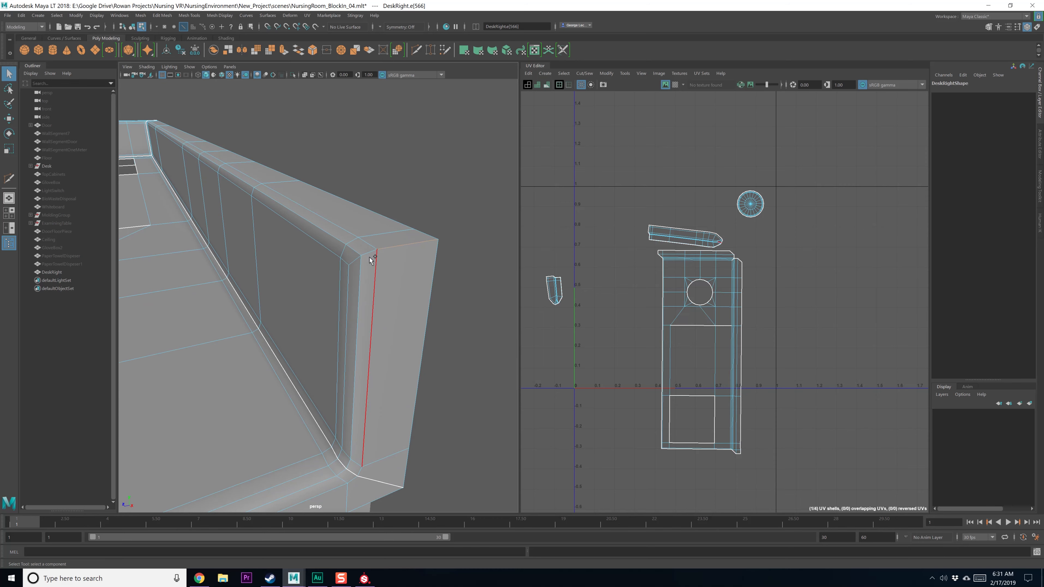
{"action": "left_click_drag", "start_coordinate": [356, 265], "coordinate": [364, 268], "text": "alt"}
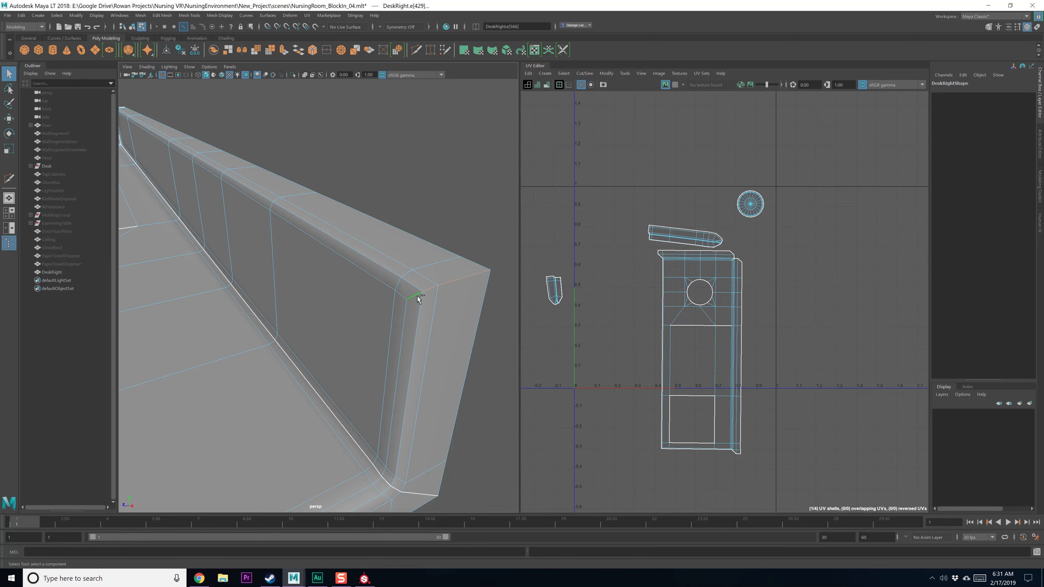
{"action": "scroll", "coordinate": [684, 258], "scroll_direction": "up", "scroll_amount": 2}
{"action": "right_click_drag", "start_coordinate": [595, 251], "coordinate": [600, 260], "text": "shift"}
{"action": "scroll", "coordinate": [609, 261], "scroll_direction": "down", "scroll_amount": 2}
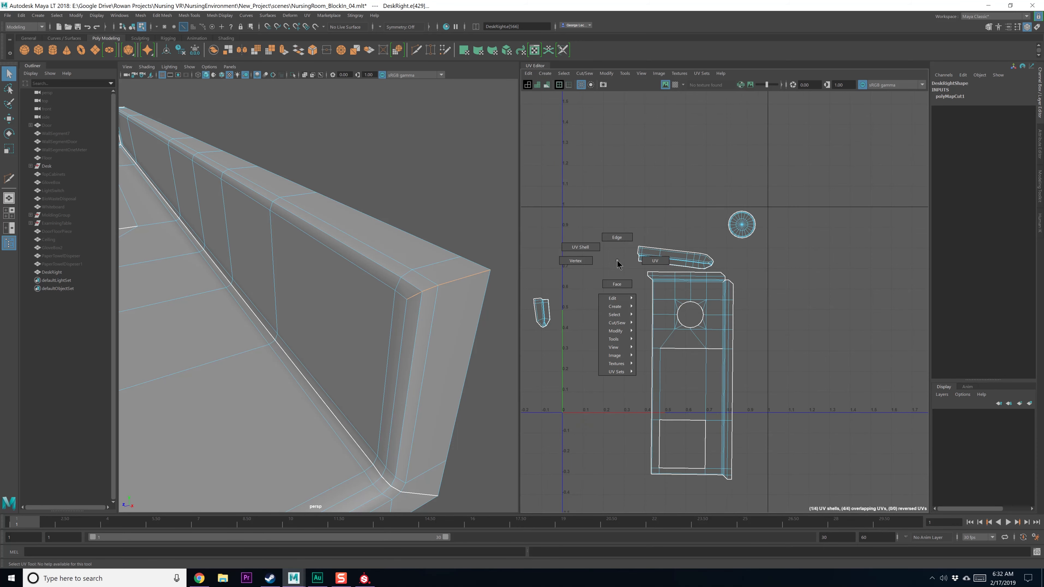
Unfold the back backsplash's UV shell and inspect its tapered end
{"action": "double_click", "coordinate": [674, 256]}
{"action": "right_click_drag", "start_coordinate": [679, 256], "coordinate": [599, 263], "text": "shift"}
{"action": "scroll", "coordinate": [711, 264], "scroll_direction": "up", "scroll_amount": 5}
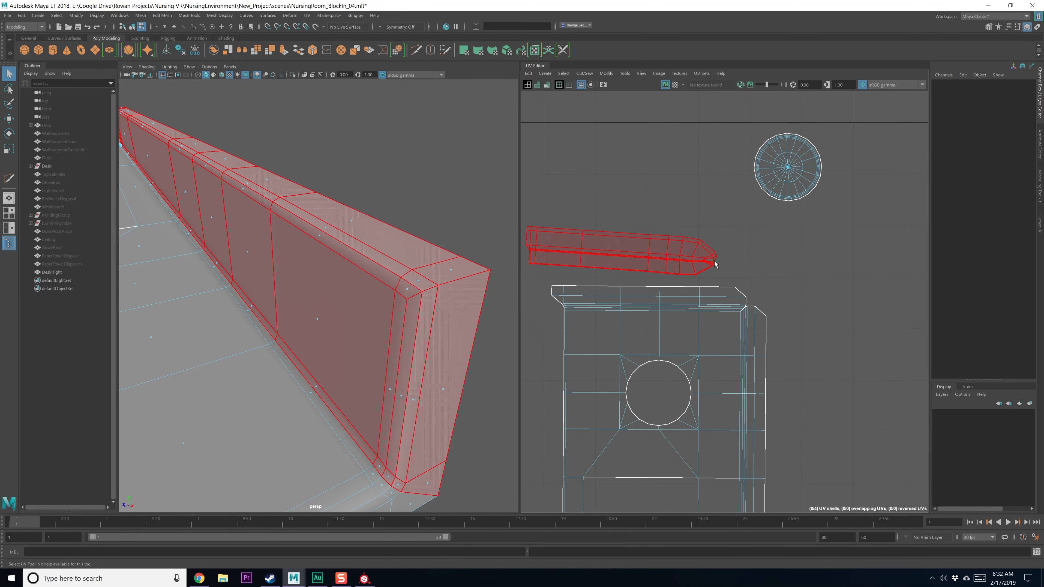
{"action": "left_click", "coordinate": [732, 265]}
{"action": "double_click", "coordinate": [699, 263]}
{"action": "scroll", "coordinate": [690, 261], "scroll_direction": "up", "scroll_amount": 3}
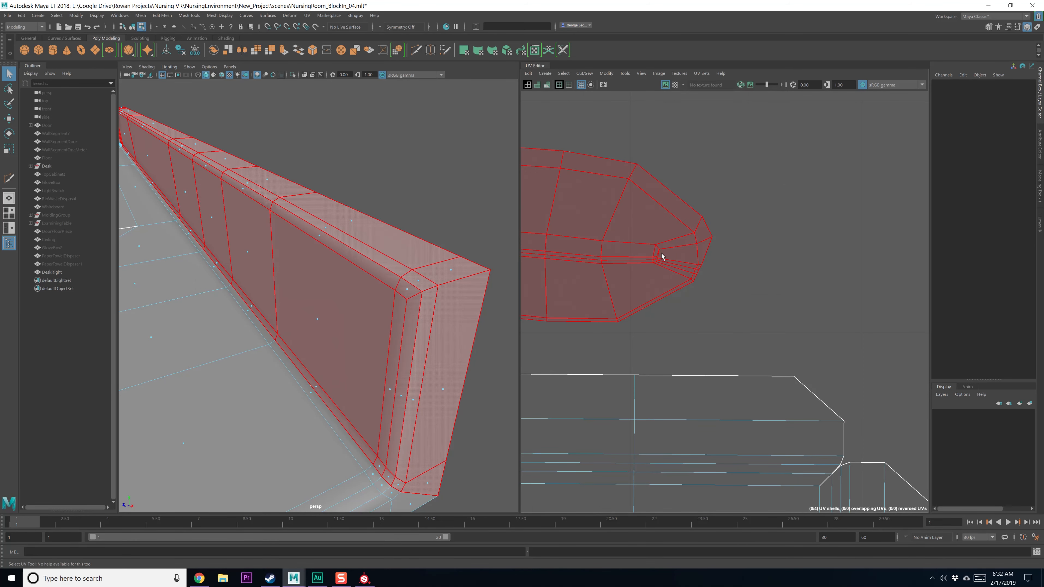
{"action": "scroll", "coordinate": [661, 258], "scroll_direction": "up", "scroll_amount": 2}
Delete the back backsplash's hidden outer faces, selecting them with an Angle selection constraint of 5
{"action": "left_click_drag", "start_coordinate": [465, 288], "coordinate": [405, 298], "text": "alt"}
{"action": "scroll", "coordinate": [395, 292], "scroll_direction": "down", "scroll_amount": 5}
{"action": "middle_click_drag", "start_coordinate": [338, 261], "coordinate": [381, 279], "text": "alt"}
{"action": "scroll", "coordinate": [381, 278], "scroll_direction": "up", "scroll_amount": 5}
{"action": "right_click_drag", "start_coordinate": [367, 269], "coordinate": [363, 287]}
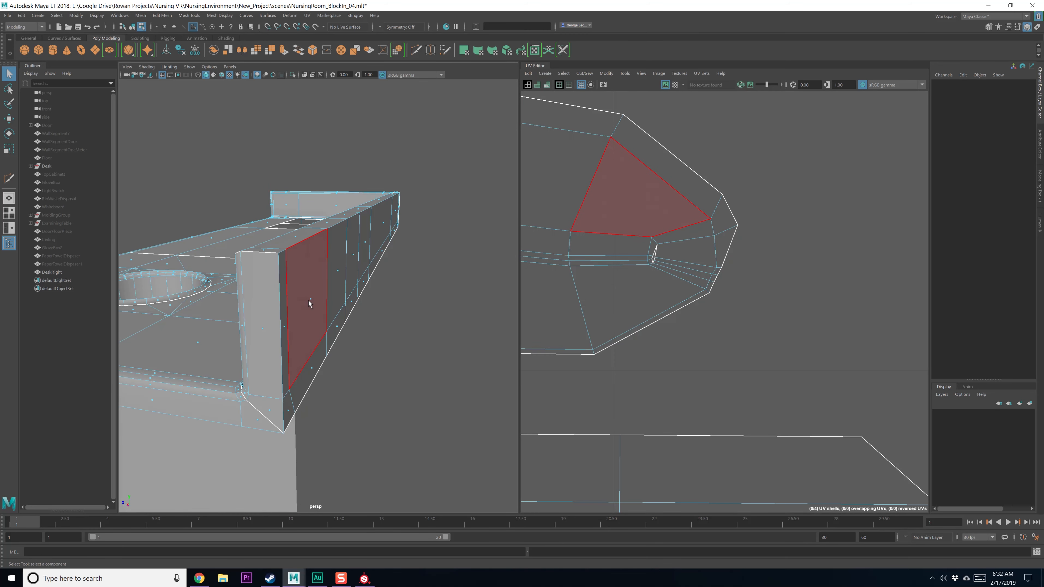
{"action": "left_click", "coordinate": [988, 27]}
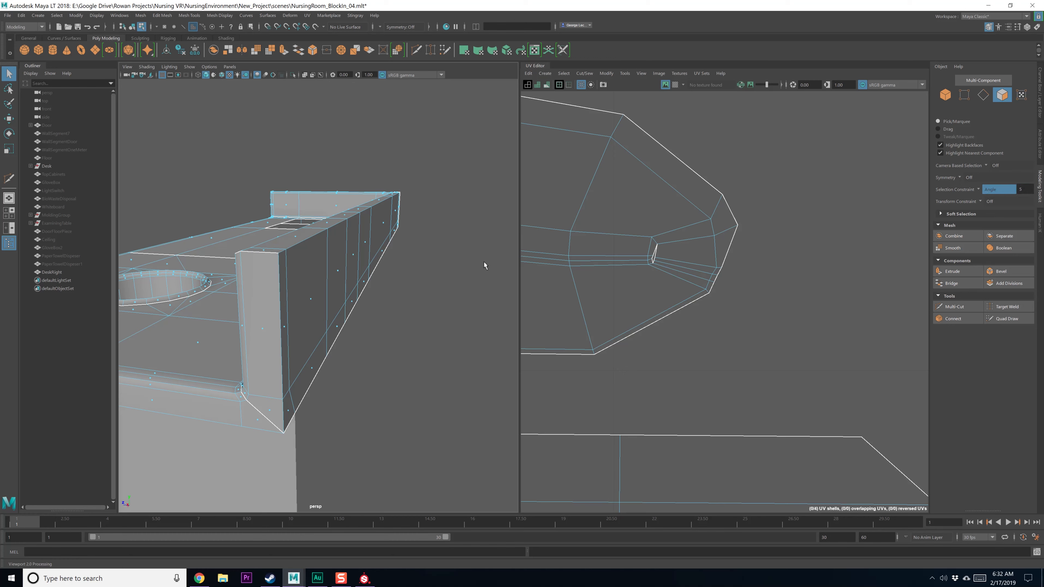
{"action": "left_click", "coordinate": [306, 299]}
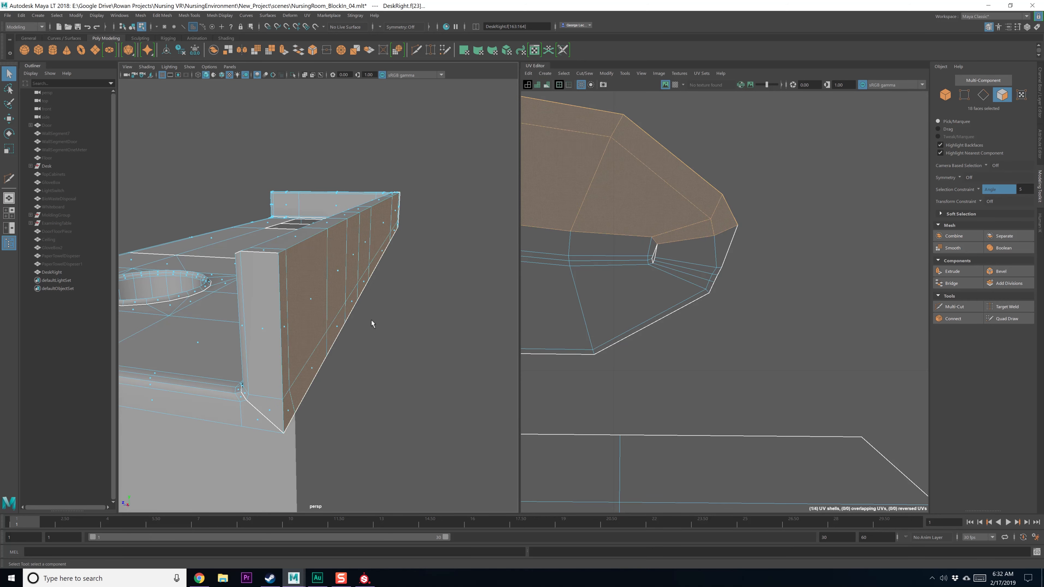
{"action": "key", "text": "Delete"}
Delete the side backsplash's hidden outer faces and save the scene
{"action": "left_click_drag", "start_coordinate": [413, 327], "coordinate": [349, 295], "text": "alt"}
{"action": "left_click", "coordinate": [373, 337]}
{"action": "key", "text": "Delete"}
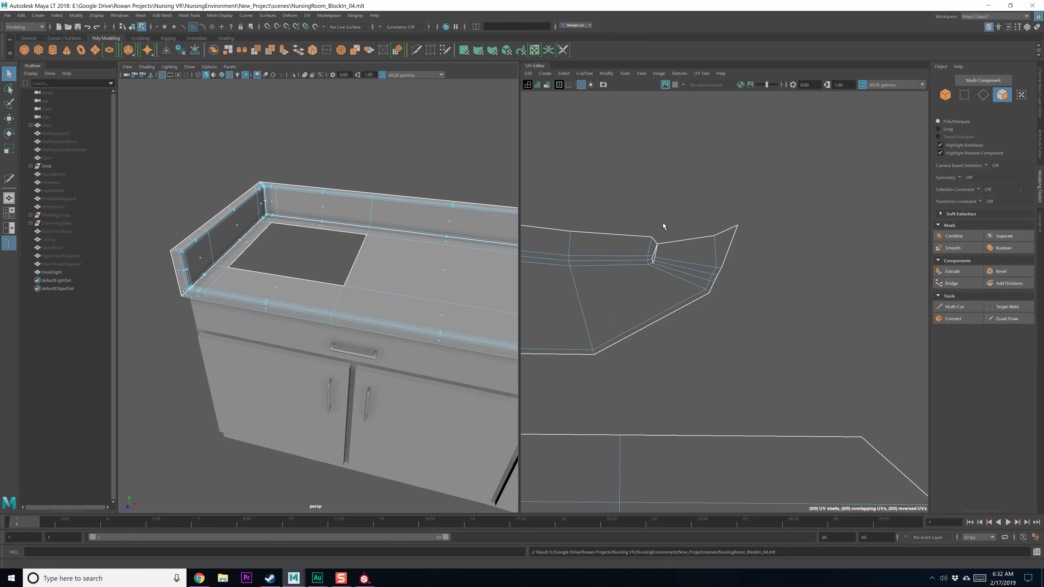
Select the back and side backsplash UV shells together and unfold them
{"action": "right_click_drag", "start_coordinate": [623, 247], "coordinate": [617, 246]}
{"action": "left_click", "coordinate": [617, 247]}
{"action": "scroll", "coordinate": [616, 247], "scroll_direction": "down", "scroll_amount": 3}
{"action": "middle_click_drag", "start_coordinate": [559, 236], "coordinate": [835, 207], "text": "alt"}
{"action": "scroll", "coordinate": [750, 244], "scroll_direction": "down", "scroll_amount": 3}
{"action": "scroll", "coordinate": [720, 236], "scroll_direction": "down", "scroll_amount": 10}
{"action": "left_click", "coordinate": [605, 283], "text": "shift"}
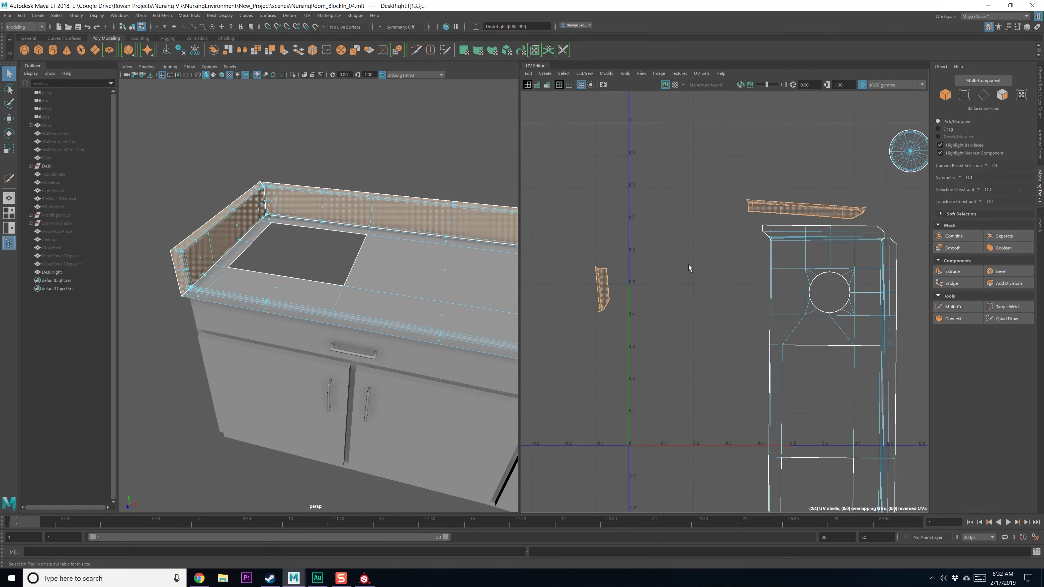
{"action": "right_click_drag", "start_coordinate": [729, 253], "coordinate": [673, 268], "text": "shift"}
Apply Orient Shells to the two backsplash UV shells
{"action": "left_click", "coordinate": [726, 249]}
{"action": "left_click", "coordinate": [607, 290], "text": "shift"}
{"action": "right_click_drag", "start_coordinate": [661, 385], "coordinate": [661, 378], "text": "shift"}
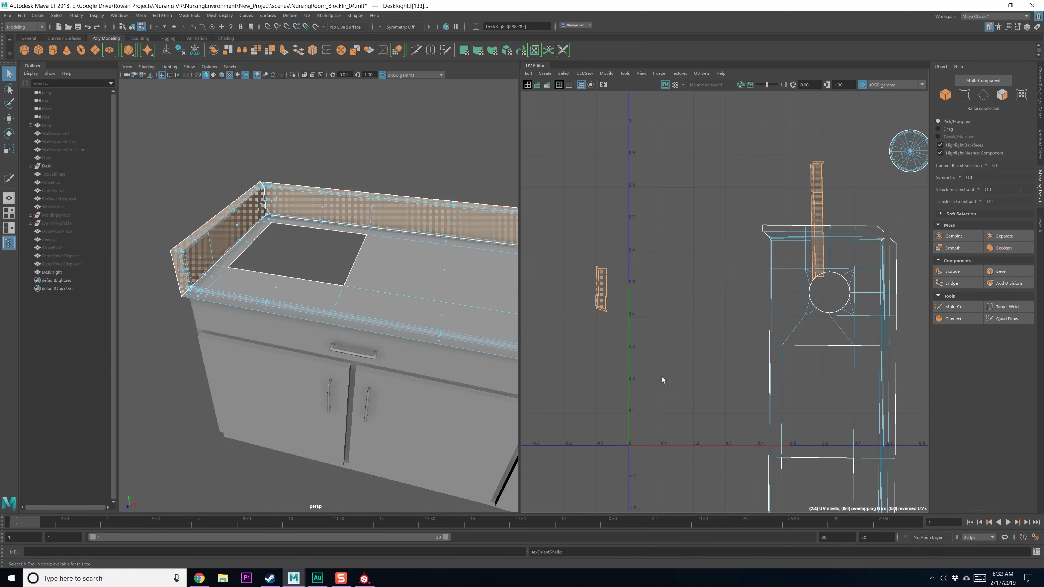
Optimize the back backsplash's UV shell
{"action": "left_click", "coordinate": [765, 259]}
{"action": "left_click", "coordinate": [824, 191]}
{"action": "scroll", "coordinate": [690, 267], "scroll_direction": "up", "scroll_amount": 8}
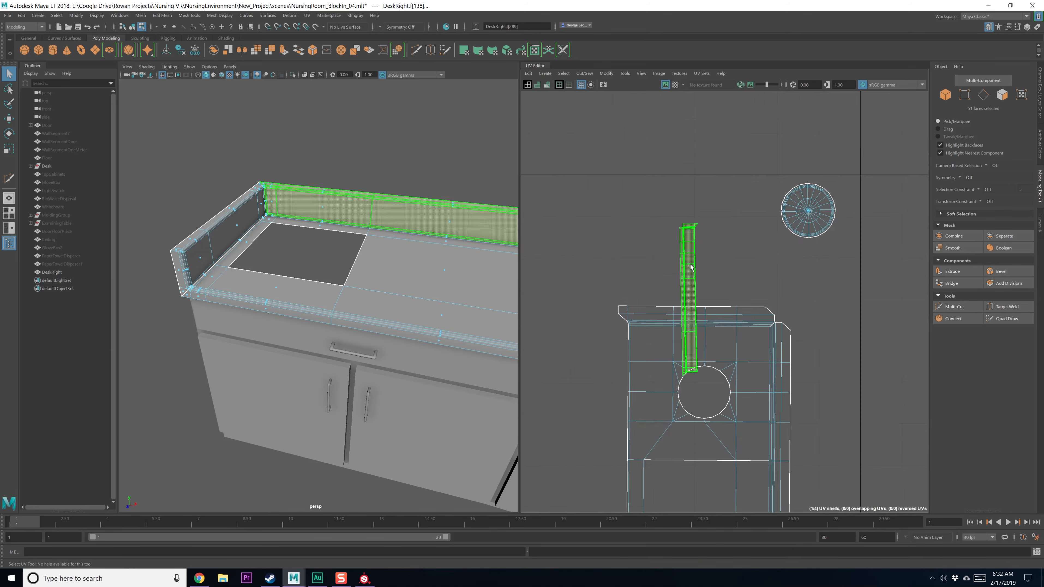
{"action": "scroll", "coordinate": [691, 268], "scroll_direction": "down", "scroll_amount": 5}
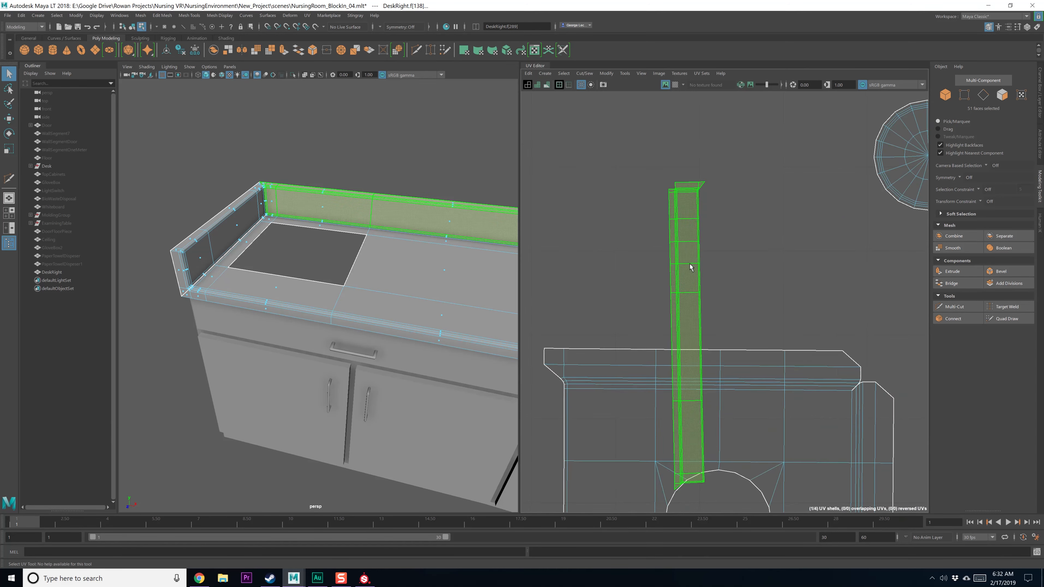
{"action": "right_click", "coordinate": [685, 254], "text": "shift"}
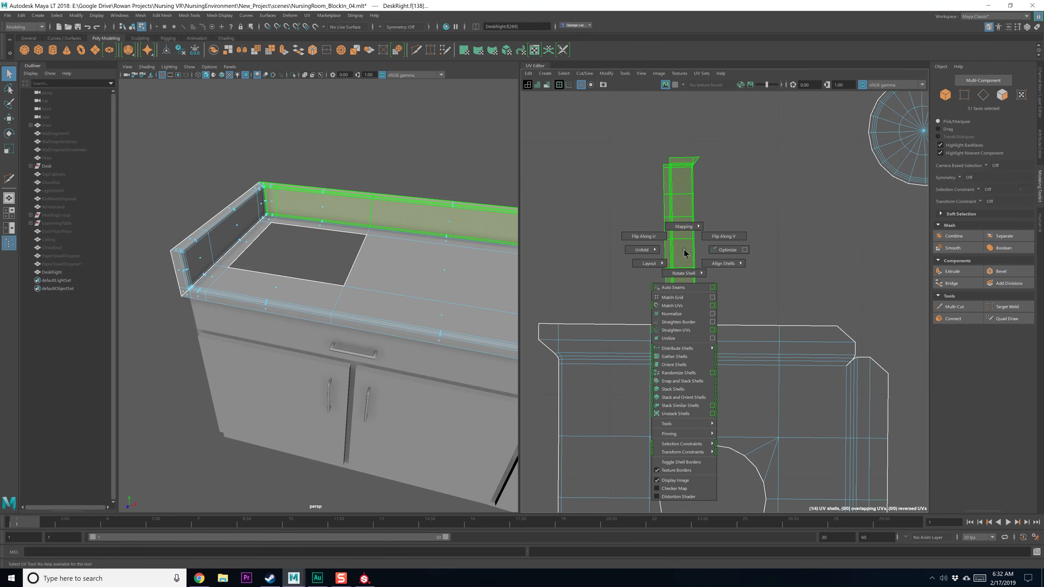
{"action": "left_click", "coordinate": [726, 250]}
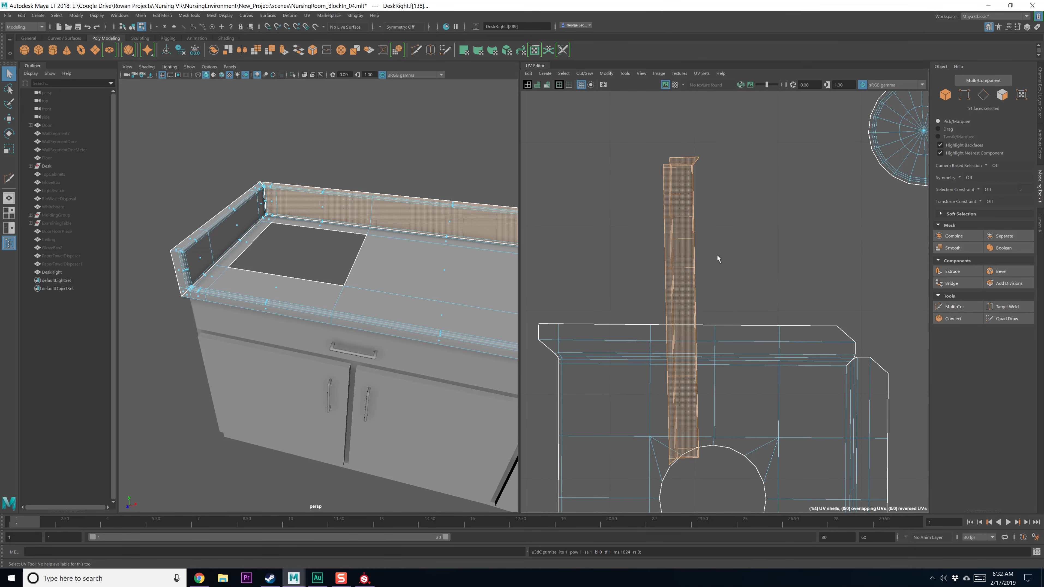
{"action": "right_click", "coordinate": [686, 243], "text": "shift"}
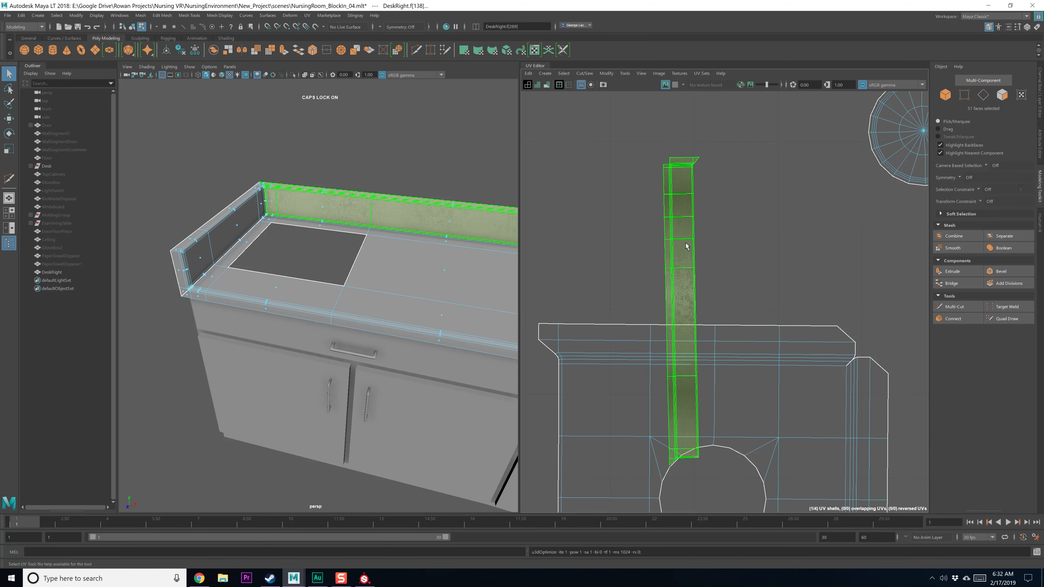
Rotate the back backsplash's UV shell until its long edges run vertically, and save the scene
{"action": "key", "text": "e"}
{"action": "left_click_drag", "start_coordinate": [743, 213], "coordinate": [760, 185]}
{"action": "scroll", "coordinate": [710, 226], "scroll_direction": "up", "scroll_amount": 5}
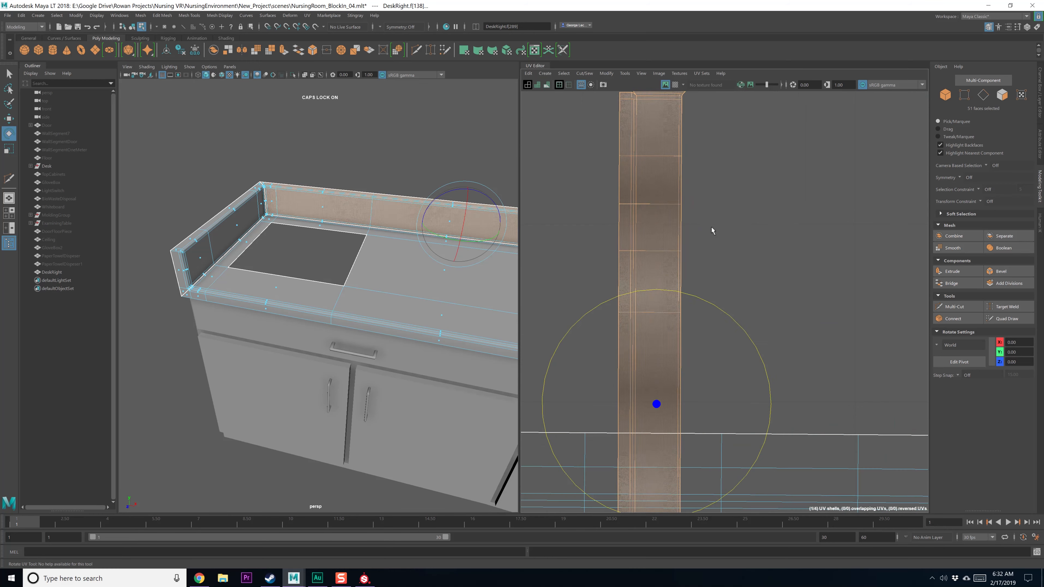
{"action": "left_click_drag", "start_coordinate": [676, 291], "coordinate": [676, 292]}
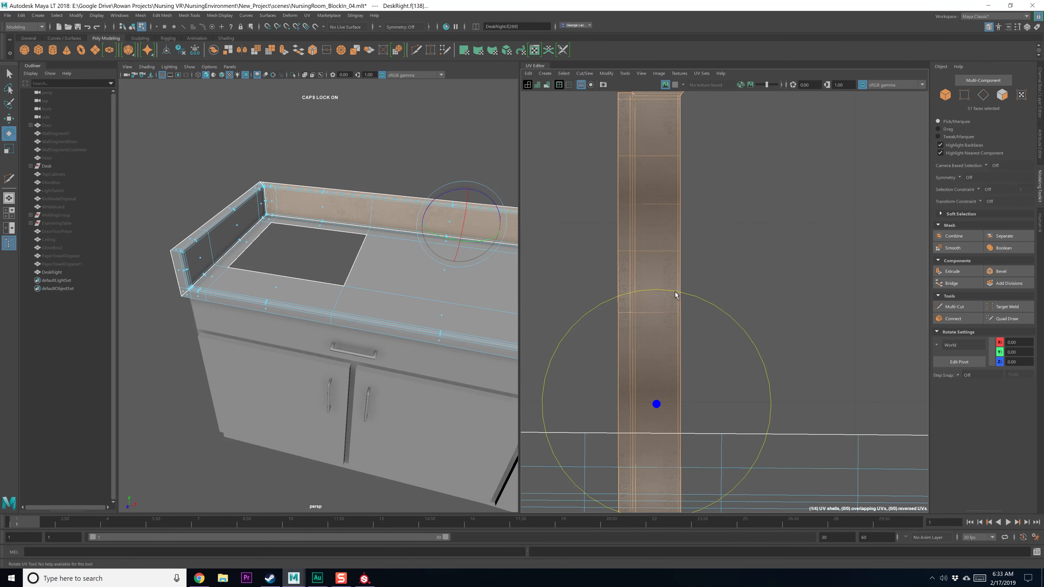
{"action": "left_click", "coordinate": [718, 285]}
{"action": "scroll", "coordinate": [708, 285], "scroll_direction": "down", "scroll_amount": 5}
{"action": "key", "text": "ctrl+s"}
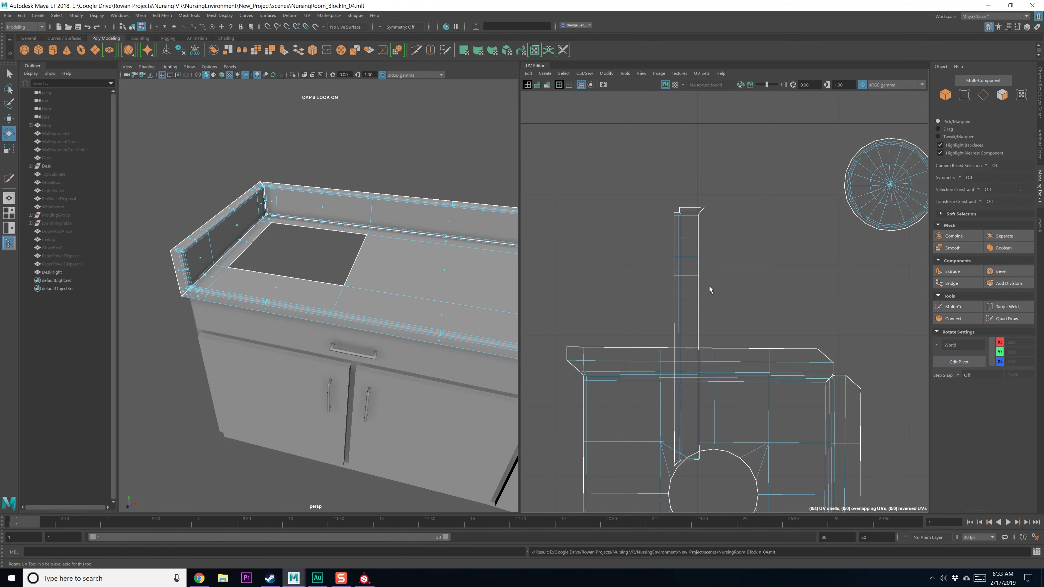
Examine the ends and long edges of the back backsplash's UV shell for straightness and distortion
{"action": "scroll", "coordinate": [709, 284], "scroll_direction": "up", "scroll_amount": 2}
{"action": "middle_click_drag", "start_coordinate": [670, 164], "coordinate": [701, 288], "text": "alt"}
{"action": "scroll", "coordinate": [703, 287], "scroll_direction": "up", "scroll_amount": 7}
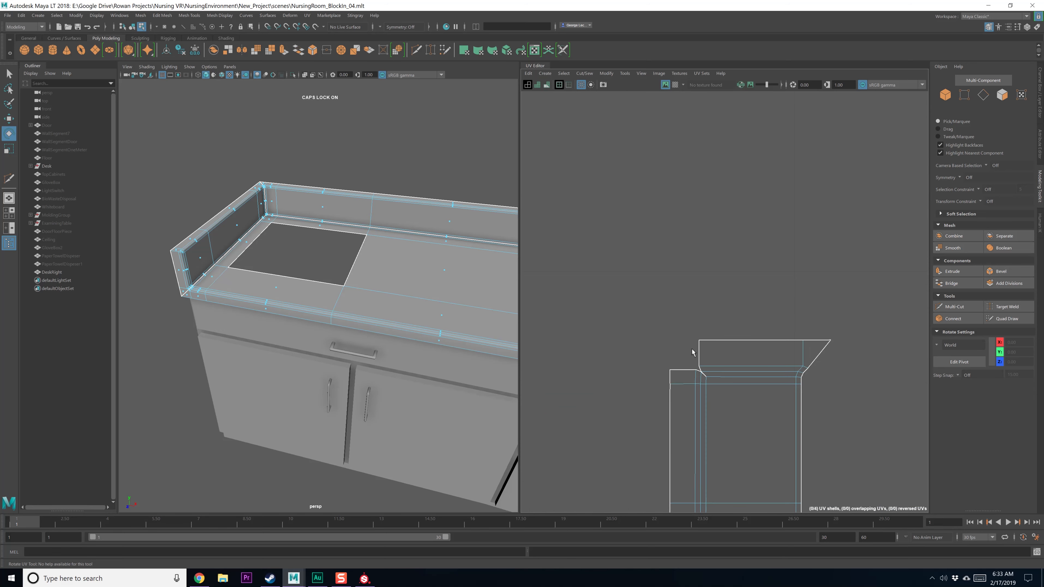
{"action": "scroll", "coordinate": [691, 348], "scroll_direction": "up", "scroll_amount": 1}
{"action": "middle_click_drag", "start_coordinate": [692, 348], "coordinate": [699, 256], "text": "alt"}
{"action": "scroll", "coordinate": [699, 256], "scroll_direction": "up", "scroll_amount": 4}
{"action": "scroll", "coordinate": [725, 331], "scroll_direction": "down", "scroll_amount": 2}
{"action": "scroll", "coordinate": [859, 362], "scroll_direction": "down", "scroll_amount": 6}
{"action": "middle_click_drag", "start_coordinate": [742, 403], "coordinate": [689, 108], "text": "alt"}
{"action": "scroll", "coordinate": [697, 333], "scroll_direction": "down", "scroll_amount": 10}
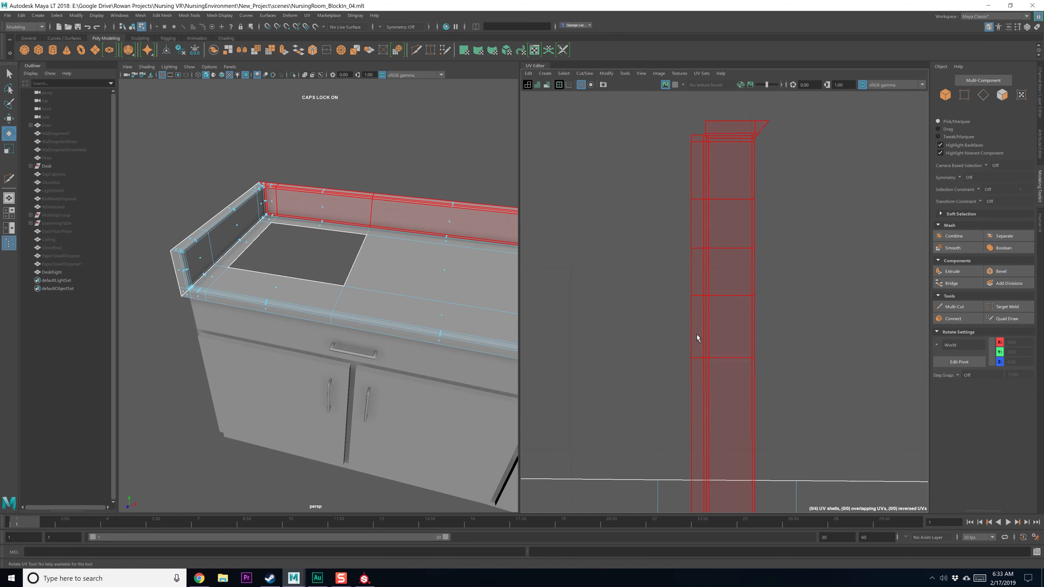
{"action": "scroll", "coordinate": [702, 334], "scroll_direction": "down", "scroll_amount": 5}
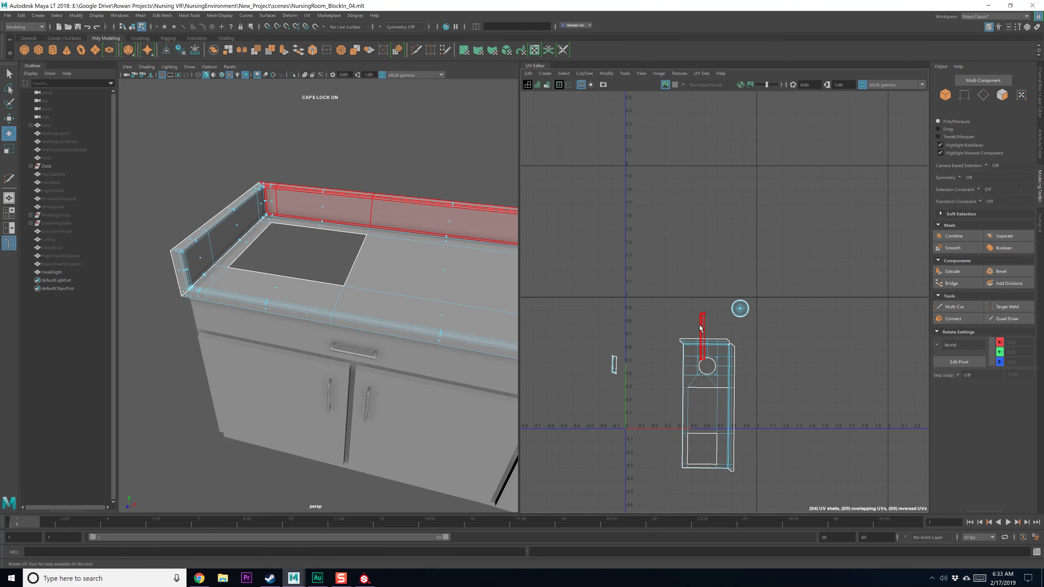
{"action": "left_click_drag", "start_coordinate": [813, 500], "coordinate": [813, 498]}
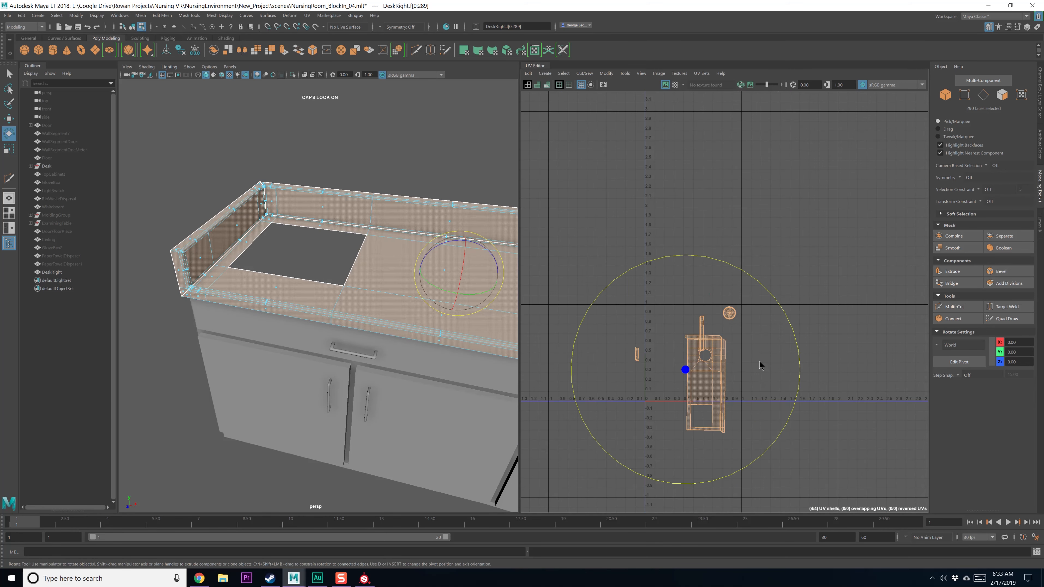
{"action": "right_click_drag", "start_coordinate": [758, 359], "coordinate": [759, 343], "text": "shift"}
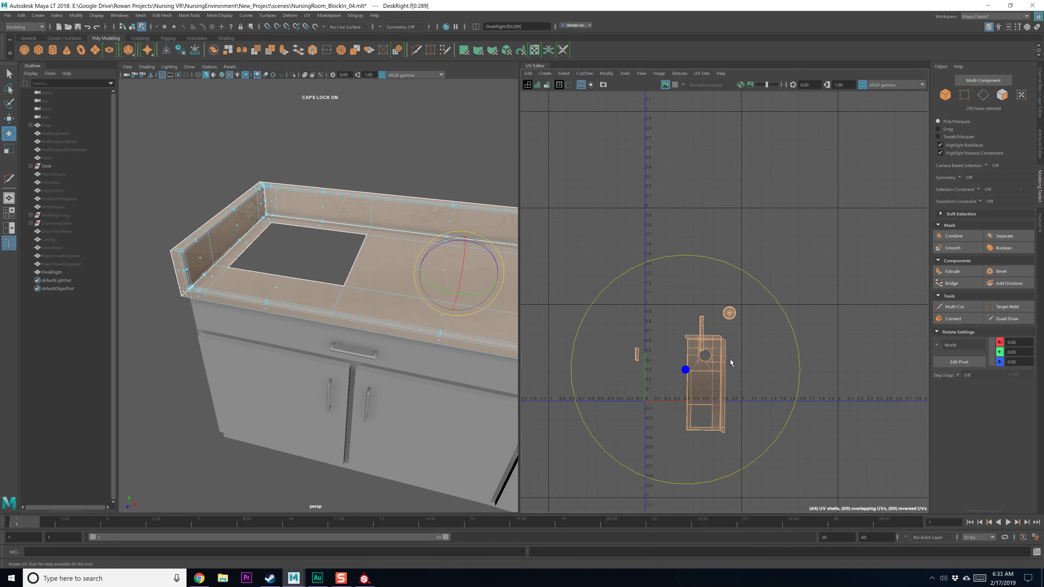
{"action": "scroll", "coordinate": [731, 411], "scroll_direction": "up", "scroll_amount": 6}
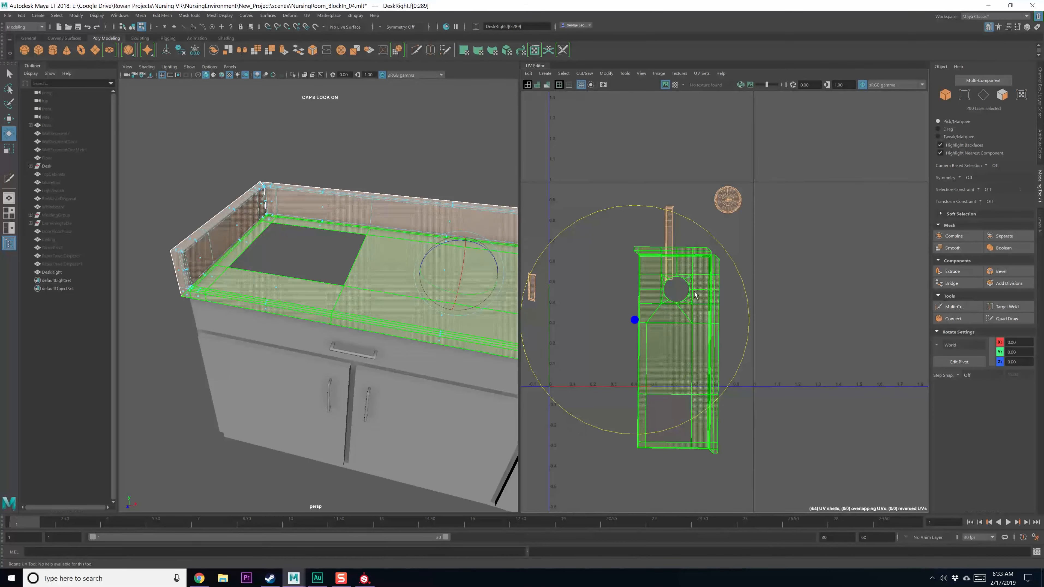
Cut the countertop's UV shell across its full width along the edge line between the round sink hole and the rectangular opening
{"action": "scroll", "coordinate": [699, 304], "scroll_direction": "up", "scroll_amount": 4}
{"action": "key", "text": "F10"}
{"action": "left_click", "coordinate": [674, 283]}
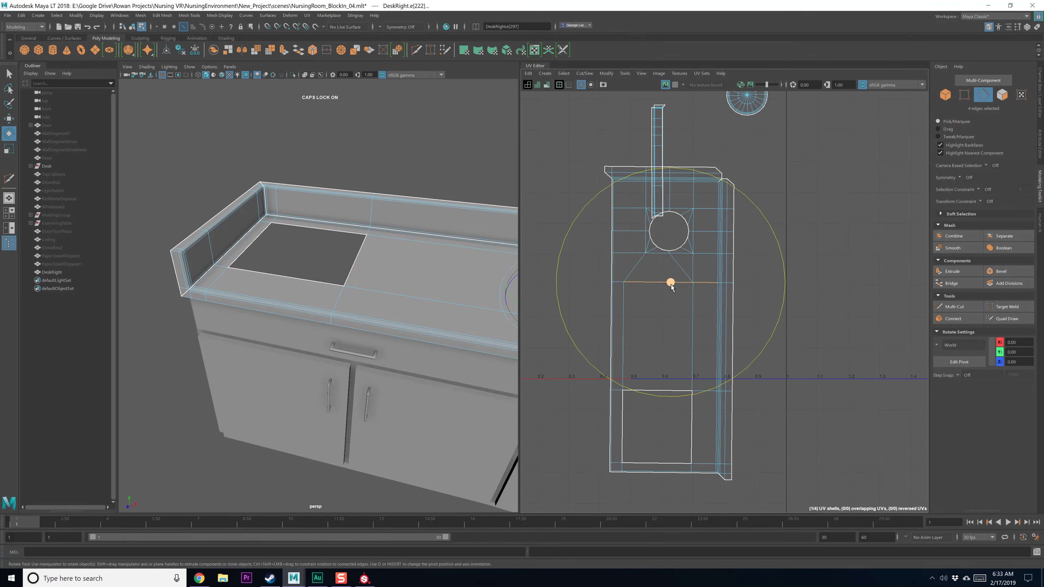
{"action": "scroll", "coordinate": [721, 294], "scroll_direction": "up", "scroll_amount": 5}
{"action": "double_click", "coordinate": [731, 267], "text": "shift"}
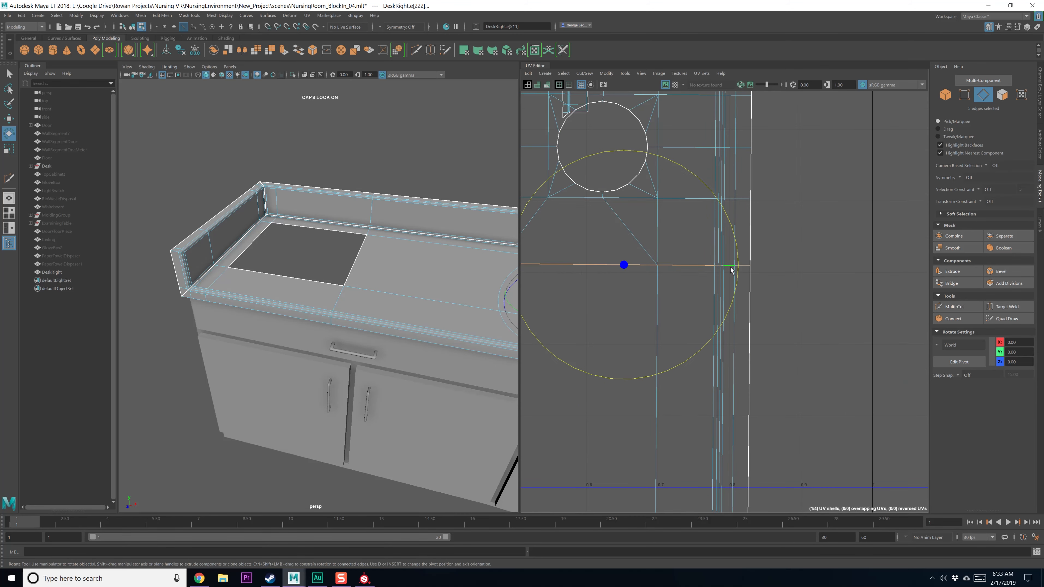
{"action": "middle_click_drag", "start_coordinate": [624, 275], "coordinate": [701, 307], "text": "alt"}
{"action": "double_click", "coordinate": [600, 283], "text": "shift"}
{"action": "scroll", "coordinate": [727, 313], "scroll_direction": "up", "scroll_amount": 2}
{"action": "scroll", "coordinate": [726, 319], "scroll_direction": "down", "scroll_amount": 1}
{"action": "scroll", "coordinate": [727, 320], "scroll_direction": "down", "scroll_amount": 2}
{"action": "middle_click_drag", "start_coordinate": [585, 346], "coordinate": [671, 320], "text": "alt"}
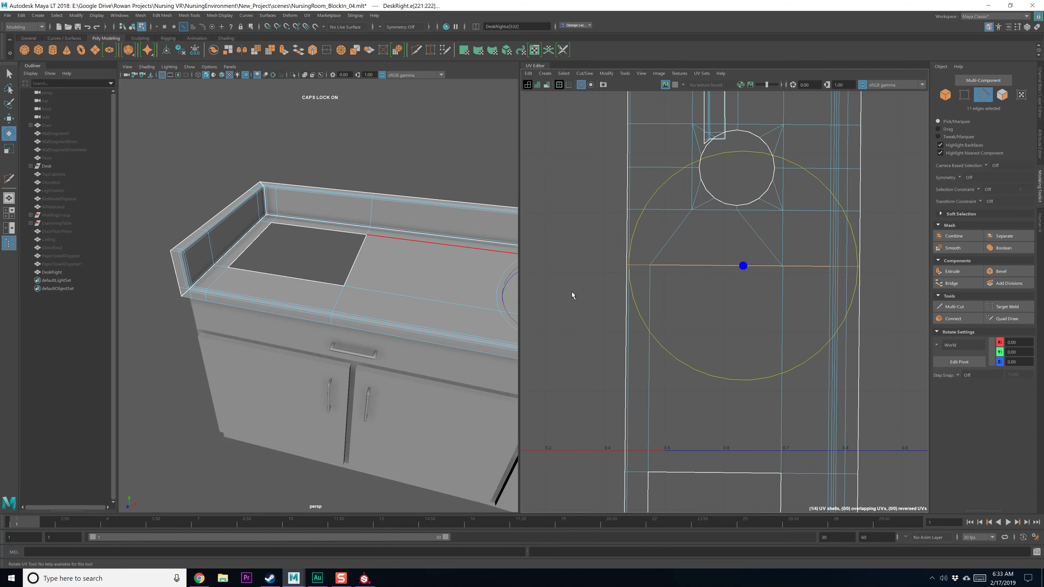
{"action": "middle_click_drag", "start_coordinate": [740, 321], "coordinate": [738, 278], "text": "alt"}
{"action": "scroll", "coordinate": [747, 299], "scroll_direction": "down", "scroll_amount": 4}
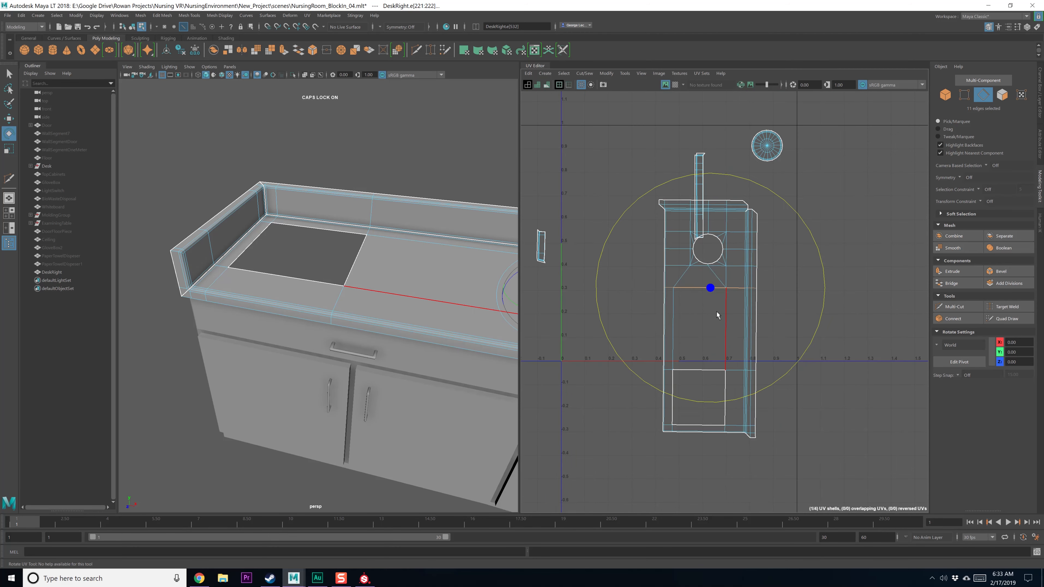
{"action": "right_click_drag", "start_coordinate": [716, 311], "coordinate": [697, 326], "text": "shift"}
Select all of DeskRight's UV shells and lay them out with Rotate Shells enabled
{"action": "key", "text": "q"}
{"action": "right_click_drag", "start_coordinate": [748, 300], "coordinate": [734, 290]}
{"action": "scroll", "coordinate": [732, 291], "scroll_direction": "down", "scroll_amount": 1}
{"action": "scroll", "coordinate": [664, 256], "scroll_direction": "down", "scroll_amount": 2}
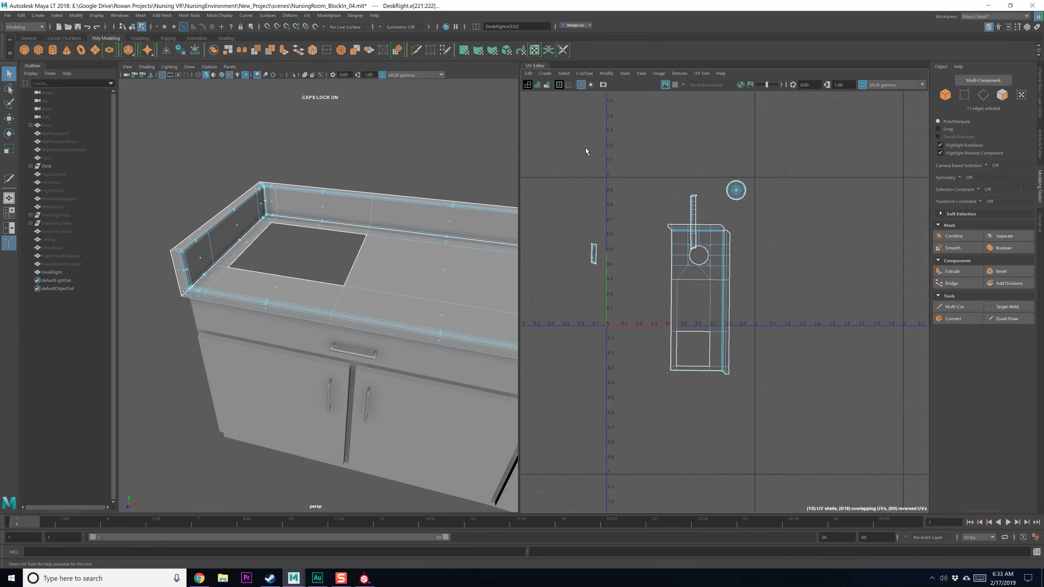
{"action": "left_click_drag", "start_coordinate": [586, 152], "coordinate": [787, 417]}
{"action": "right_click_drag", "start_coordinate": [759, 259], "coordinate": [736, 277], "text": "shift"}
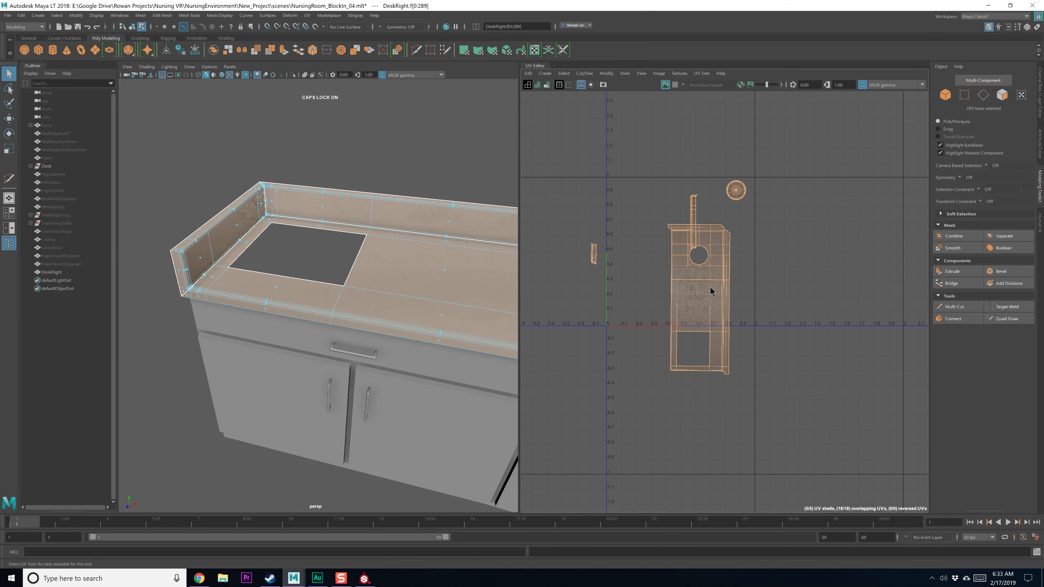
{"action": "left_click", "coordinate": [696, 387]}
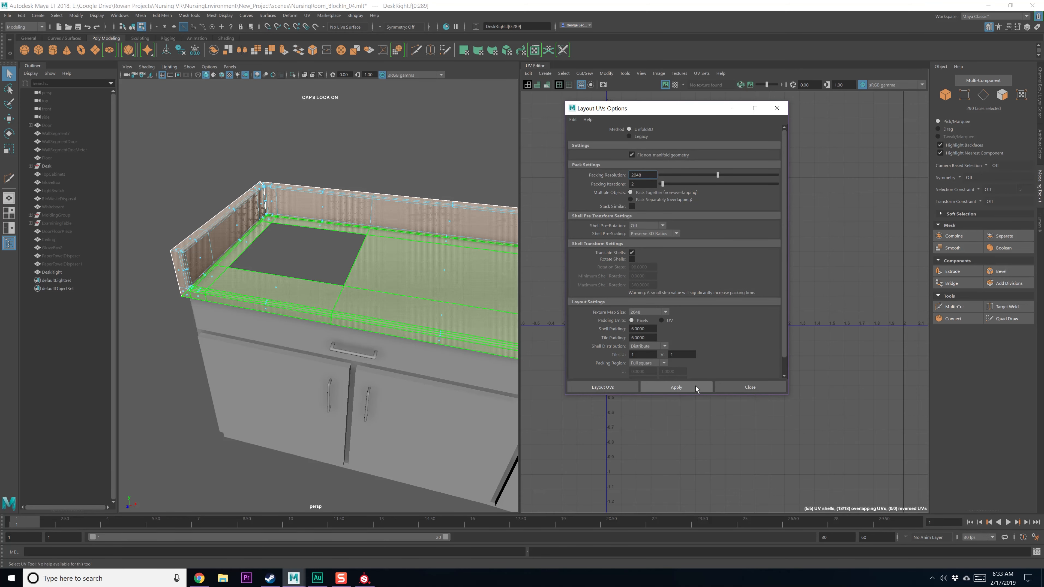
{"action": "left_click", "coordinate": [632, 259]}
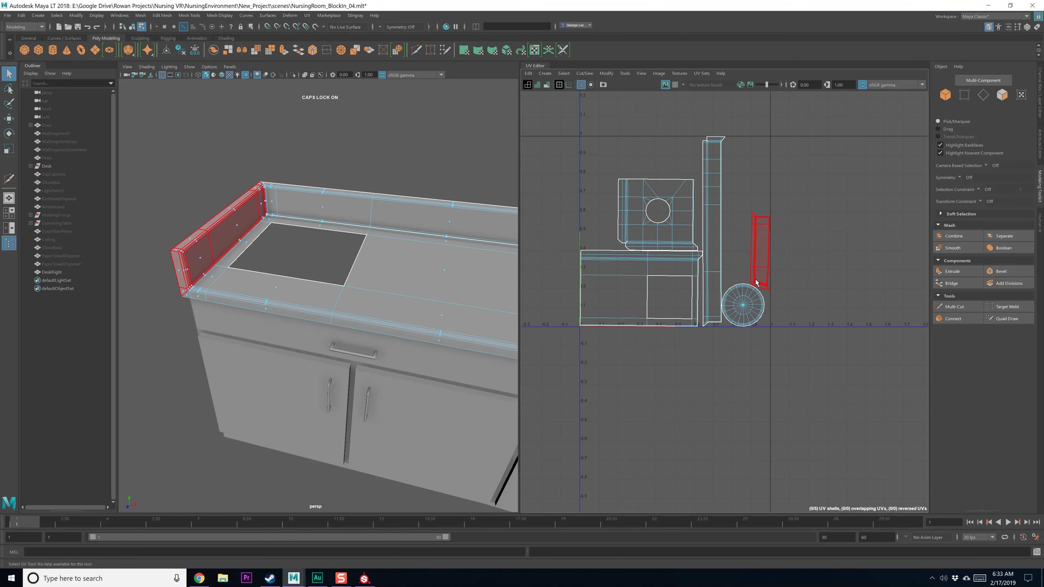
Select the side backsplash's UV shell and examine its outline and edge flow up close
{"action": "scroll", "coordinate": [770, 289], "scroll_direction": "up", "scroll_amount": 5}
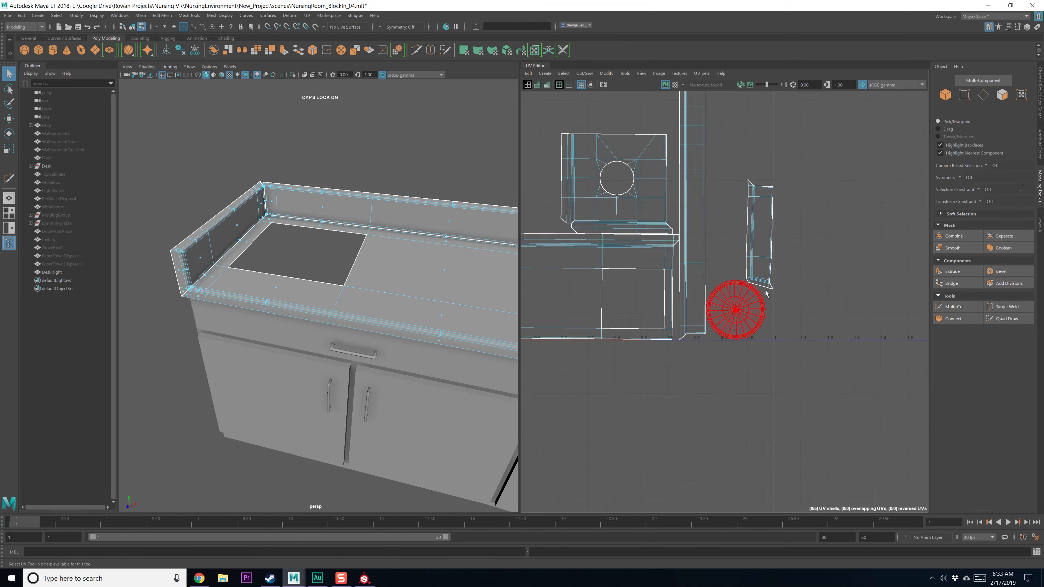
{"action": "left_click", "coordinate": [770, 289]}
{"action": "scroll", "coordinate": [769, 263], "scroll_direction": "up", "scroll_amount": 2}
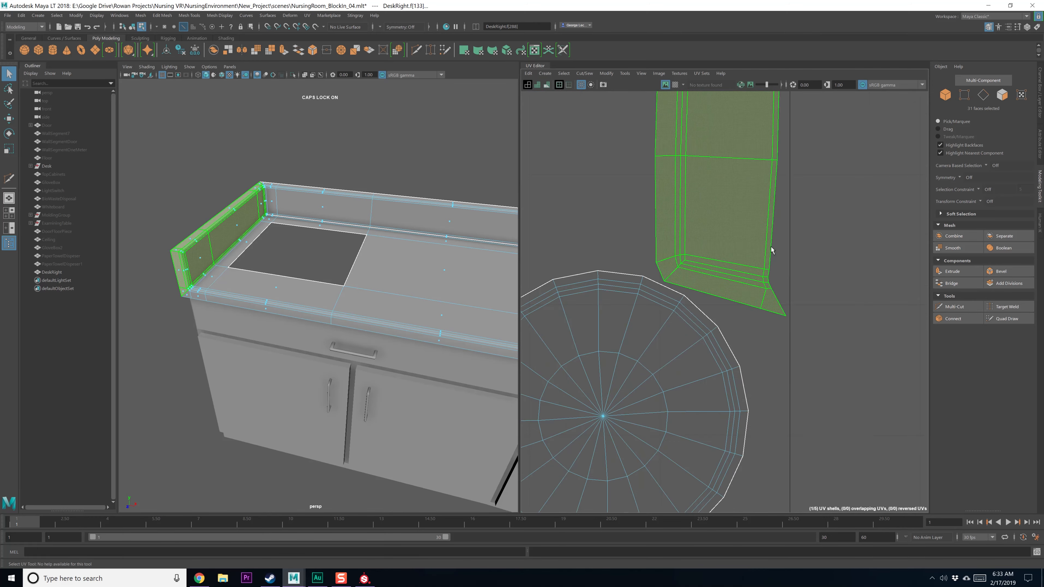
{"action": "middle_click_drag", "start_coordinate": [769, 249], "coordinate": [712, 377], "text": "alt"}
{"action": "middle_click_drag", "start_coordinate": [711, 190], "coordinate": [706, 271], "text": "alt"}
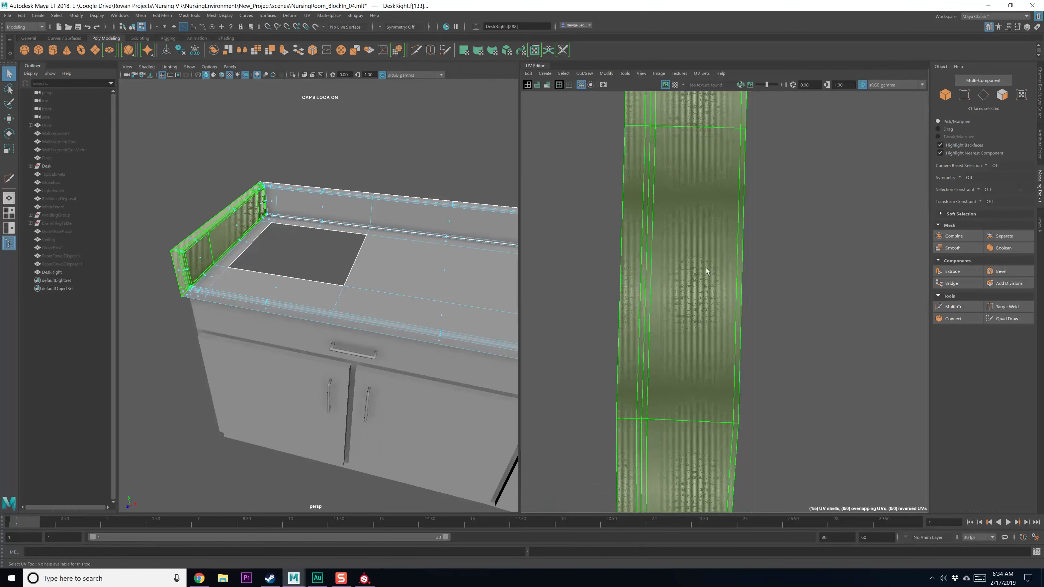
{"action": "mouse_move", "coordinate": [712, 232]}
{"action": "middle_mouse_down", "text": "alt"}
{"action": "mouse_move", "coordinate": [714, 311]}
{"action": "mouse_move", "coordinate": [714, 221]}
{"action": "middle_mouse_up", "text": "alt"}
{"action": "scroll", "coordinate": [715, 303], "scroll_direction": "down", "scroll_amount": 3}
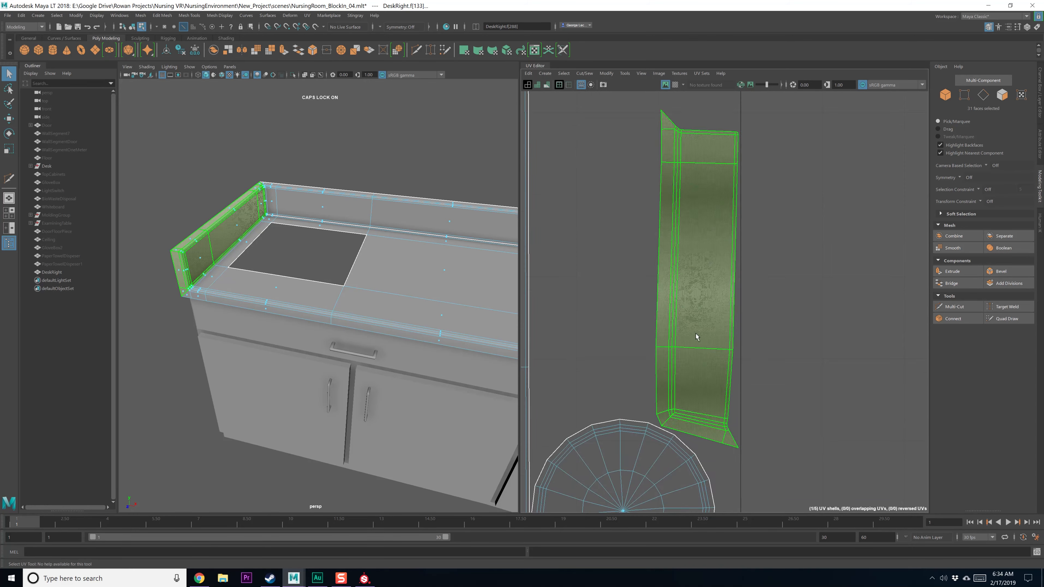
Cut the UV edges at the front corner of the short side splash guard and unfold its shell
{"action": "middle_click_drag", "start_coordinate": [695, 341], "coordinate": [720, 236], "text": "alt"}
{"action": "scroll", "coordinate": [720, 238], "scroll_direction": "up", "scroll_amount": 3}
{"action": "middle_click_drag", "start_coordinate": [359, 211], "coordinate": [427, 243], "text": "alt"}
{"action": "scroll", "coordinate": [329, 265], "scroll_direction": "up", "scroll_amount": 5}
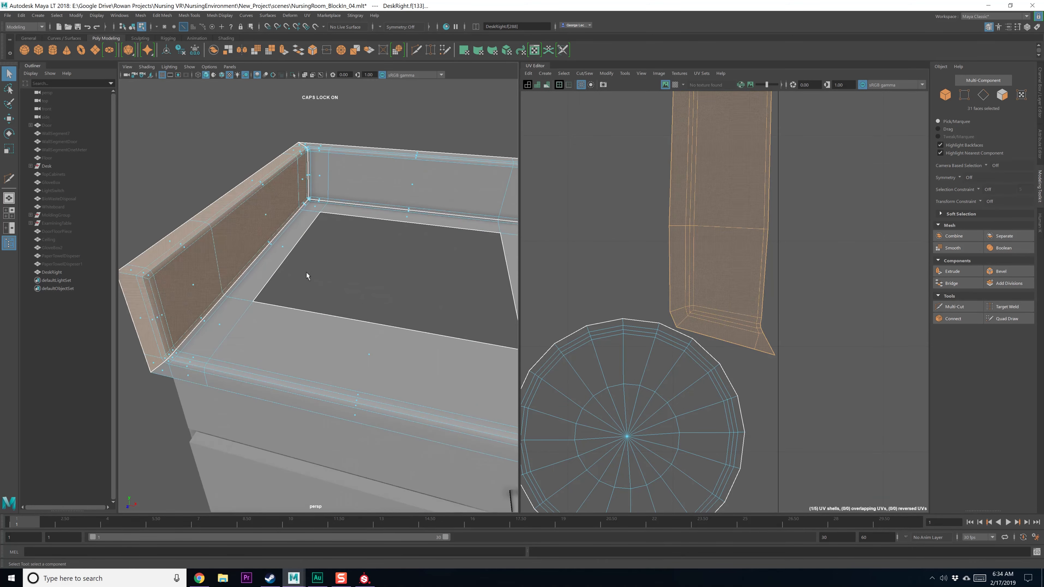
{"action": "middle_click_drag", "start_coordinate": [306, 271], "coordinate": [405, 284], "text": "alt"}
{"action": "right_click_drag", "start_coordinate": [298, 286], "coordinate": [306, 266]}
{"action": "left_click", "coordinate": [322, 294]}
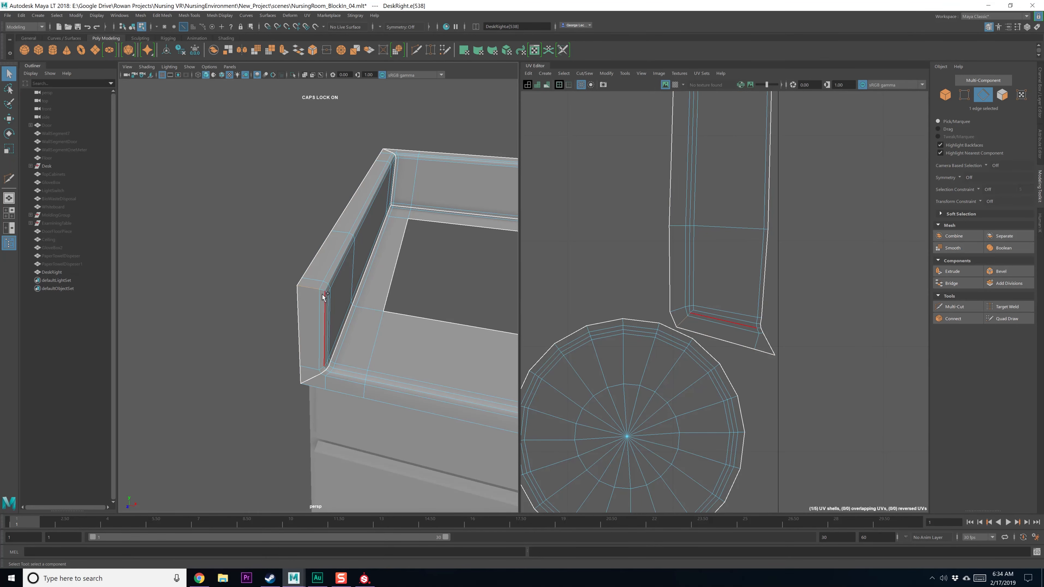
{"action": "left_click", "coordinate": [327, 291], "text": "shift"}
{"action": "left_click_drag", "start_coordinate": [380, 309], "coordinate": [359, 293], "text": "alt"}
{"action": "middle_click_drag", "start_coordinate": [747, 303], "coordinate": [739, 278], "text": "alt"}
{"action": "right_click_drag", "start_coordinate": [736, 268], "coordinate": [703, 286], "text": "shift"}
{"action": "right_click_drag", "start_coordinate": [718, 264], "coordinate": [613, 254]}
{"action": "left_click", "coordinate": [709, 251]}
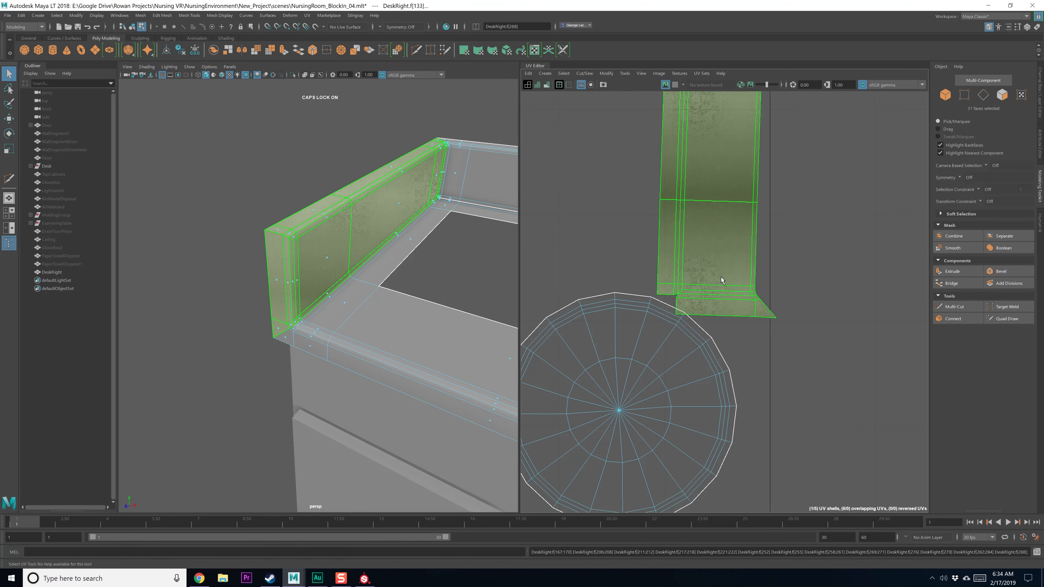
Orient the side splash guard's UV shell vertically and reposition it above the round sink shell
{"action": "scroll", "coordinate": [736, 263], "scroll_direction": "down", "scroll_amount": 4}
{"action": "right_click_drag", "start_coordinate": [734, 258], "coordinate": [740, 374], "text": "shift"}
{"action": "scroll", "coordinate": [747, 356], "scroll_direction": "down", "scroll_amount": 3}
{"action": "middle_click_drag", "start_coordinate": [710, 286], "coordinate": [781, 307], "text": "alt"}
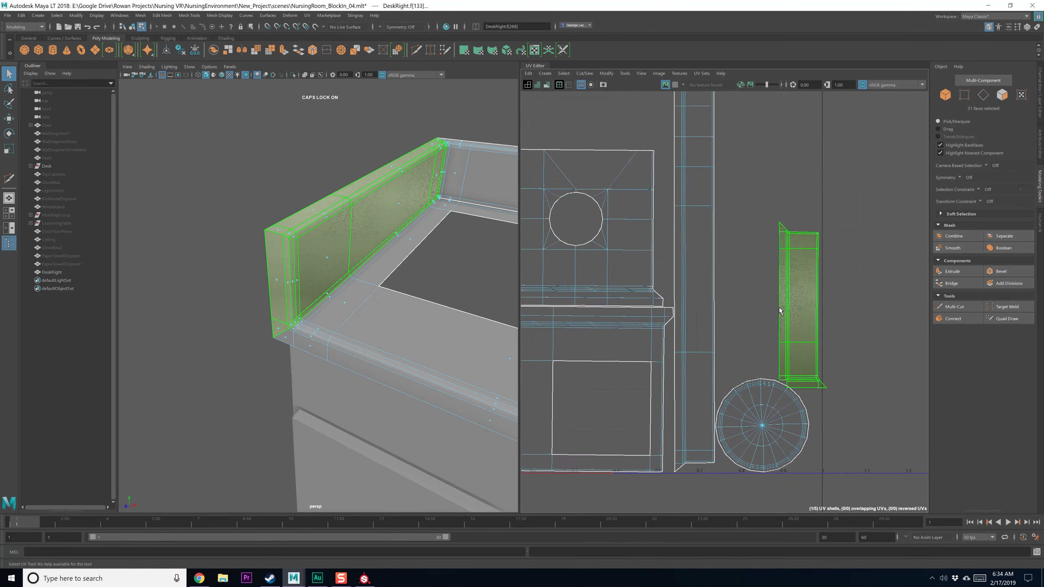
{"action": "scroll", "coordinate": [780, 317], "scroll_direction": "down", "scroll_amount": 3}
{"action": "key", "text": "w"}
{"action": "left_click_drag", "start_coordinate": [797, 306], "coordinate": [787, 291]}
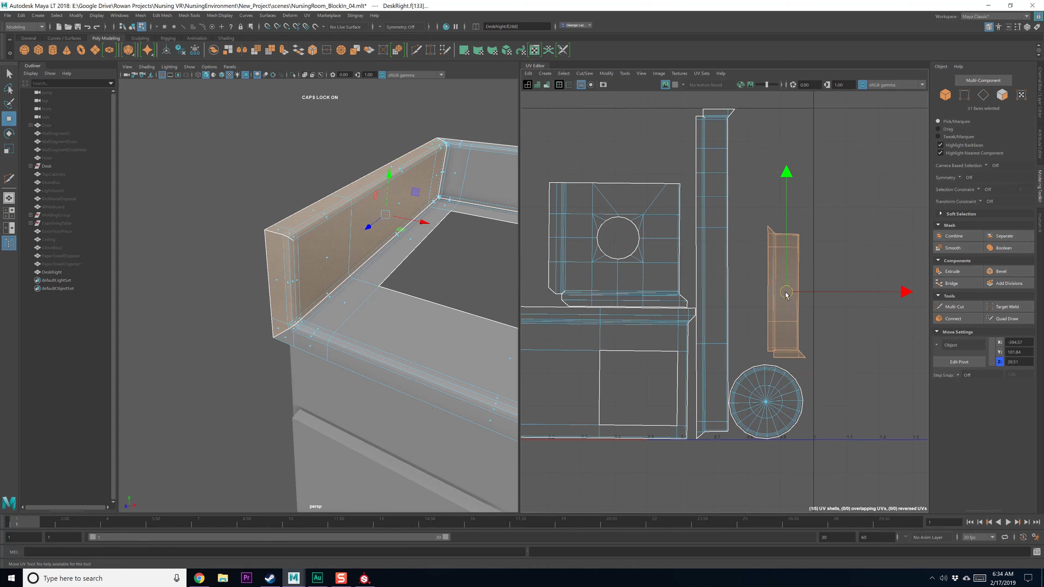
Move the UV shell with the round sink hole up, away from the countertop shell below it
{"action": "left_click", "coordinate": [757, 266]}
{"action": "middle_click_drag", "start_coordinate": [628, 293], "coordinate": [716, 261], "text": "alt"}
{"action": "left_click", "coordinate": [716, 260]}
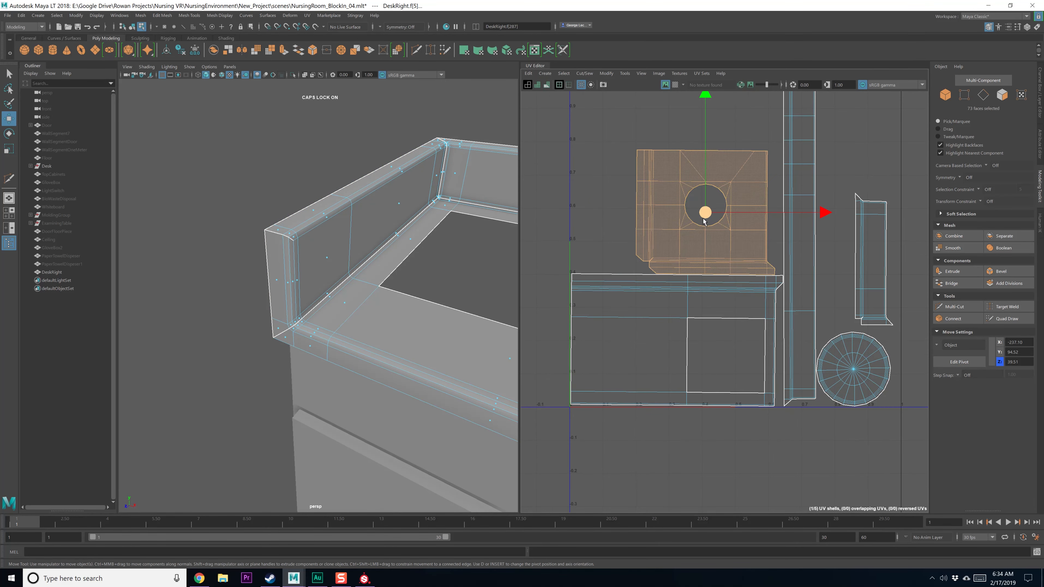
{"action": "left_click_drag", "start_coordinate": [703, 219], "coordinate": [673, 184]}
{"action": "middle_click_drag", "start_coordinate": [673, 185], "coordinate": [629, 226], "text": "alt"}
Spread the side splash guard and round sink shells apart in the space beside the long backsplash strip
{"action": "left_click", "coordinate": [819, 407]}
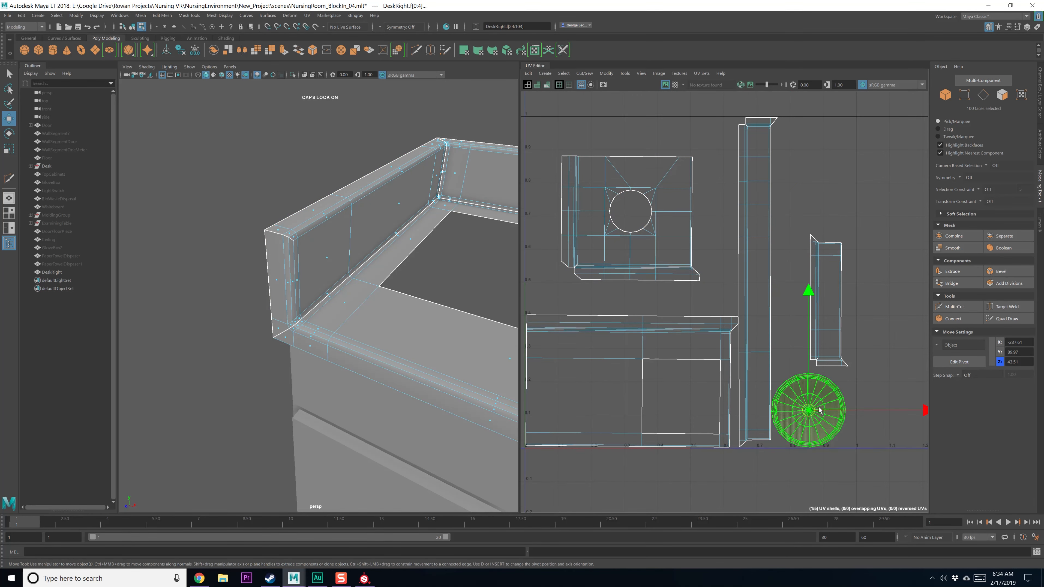
{"action": "left_click_drag", "start_coordinate": [811, 410], "coordinate": [818, 406]}
{"action": "left_click", "coordinate": [823, 328]}
{"action": "left_click_drag", "start_coordinate": [831, 302], "coordinate": [819, 260]}
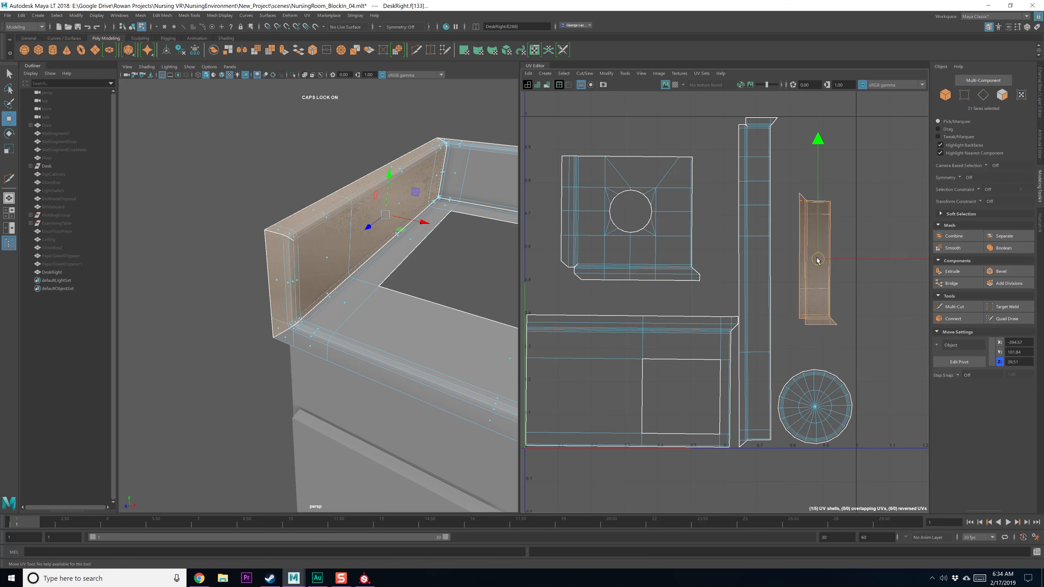
{"action": "left_click", "coordinate": [821, 408]}
{"action": "left_click_drag", "start_coordinate": [821, 412], "coordinate": [823, 401]}
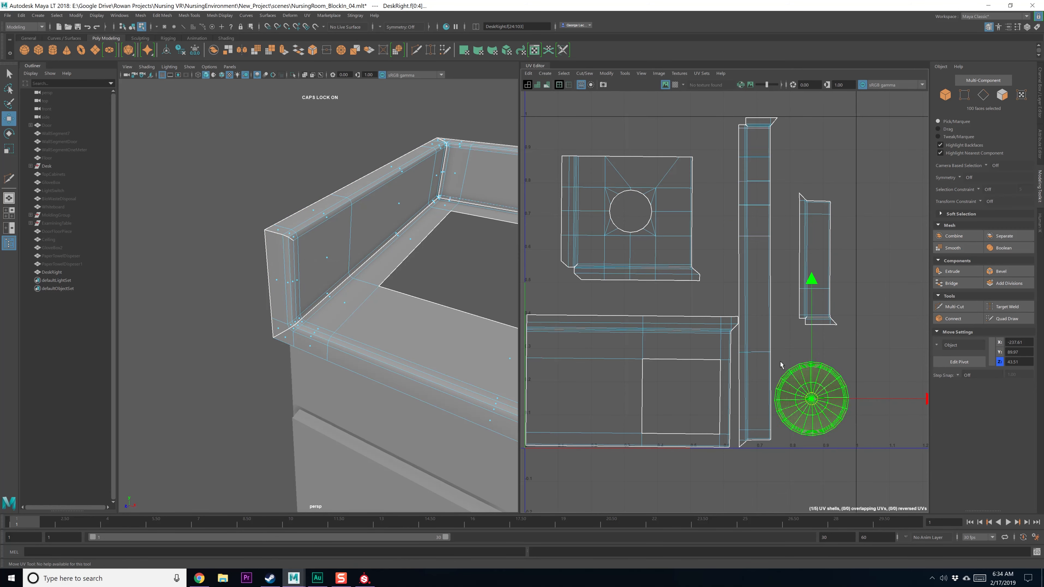
Nudge the long backsplash strip and the countertop shell to leave a small gap between them
{"action": "left_click", "coordinate": [760, 284]}
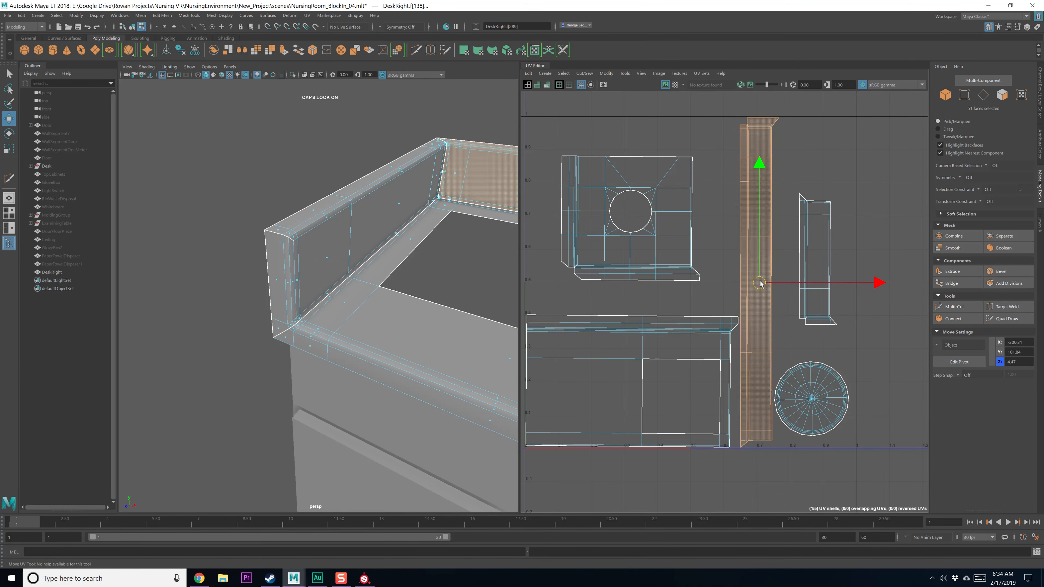
{"action": "left_click", "coordinate": [722, 301]}
{"action": "middle_click_drag", "start_coordinate": [616, 337], "coordinate": [649, 326], "text": "alt"}
{"action": "left_click", "coordinate": [650, 335]}
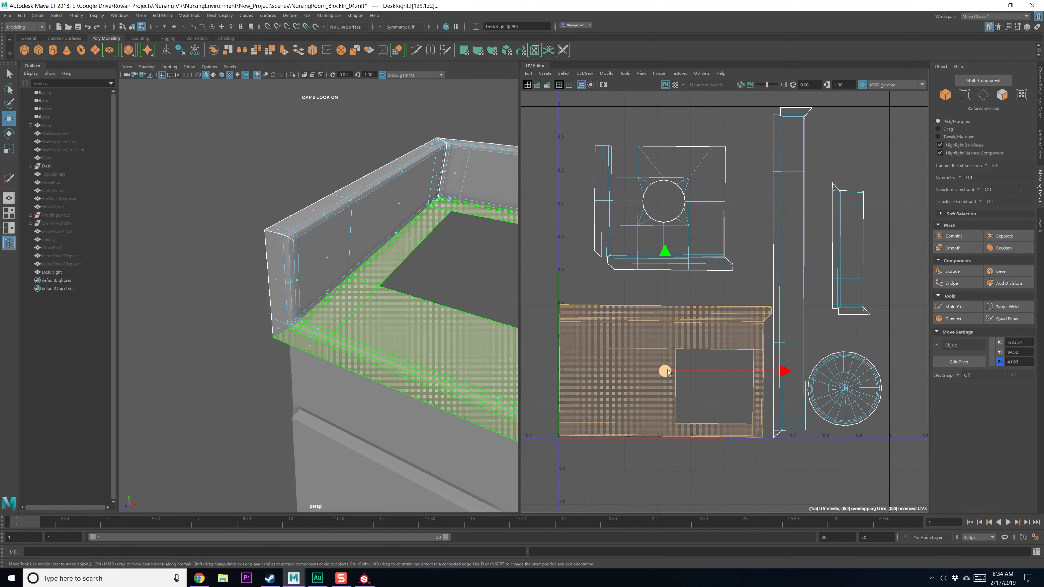
{"action": "left_click", "coordinate": [711, 298]}
{"action": "scroll", "coordinate": [711, 311], "scroll_direction": "down", "scroll_amount": 3}
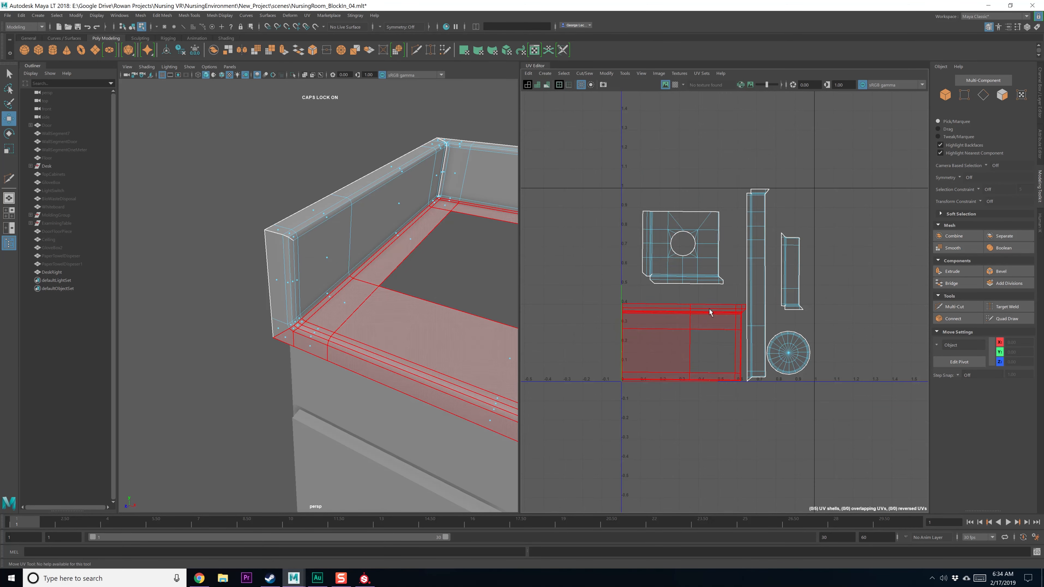
Return to object selection and select the cabinets mesh beneath the countertop
{"action": "key", "text": "F8"}
{"action": "key", "text": "f"}
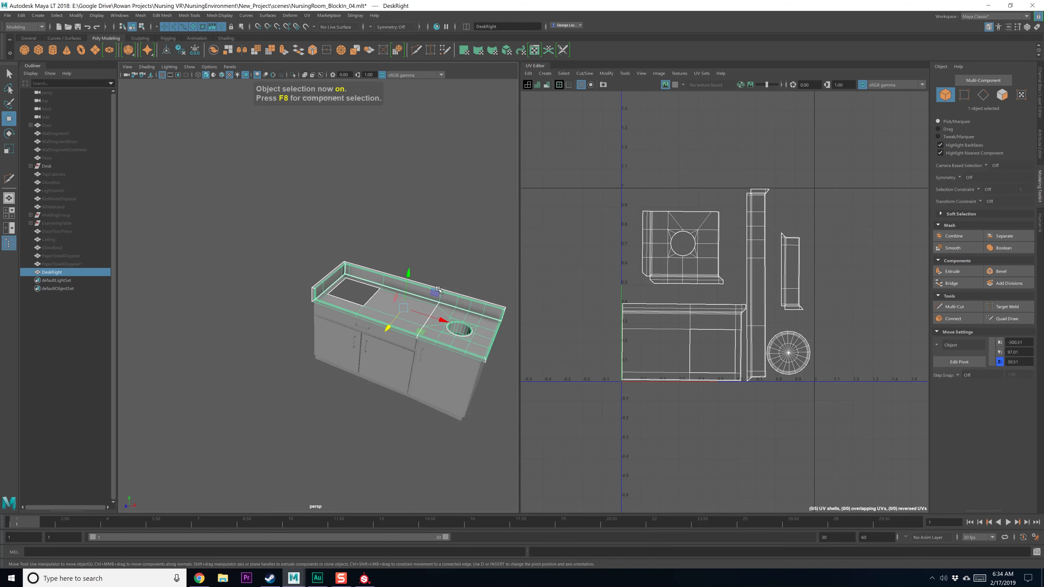
{"action": "key", "text": "q"}
{"action": "left_click", "coordinate": [338, 345]}
{"action": "scroll", "coordinate": [360, 337], "scroll_direction": "up", "scroll_amount": 6}
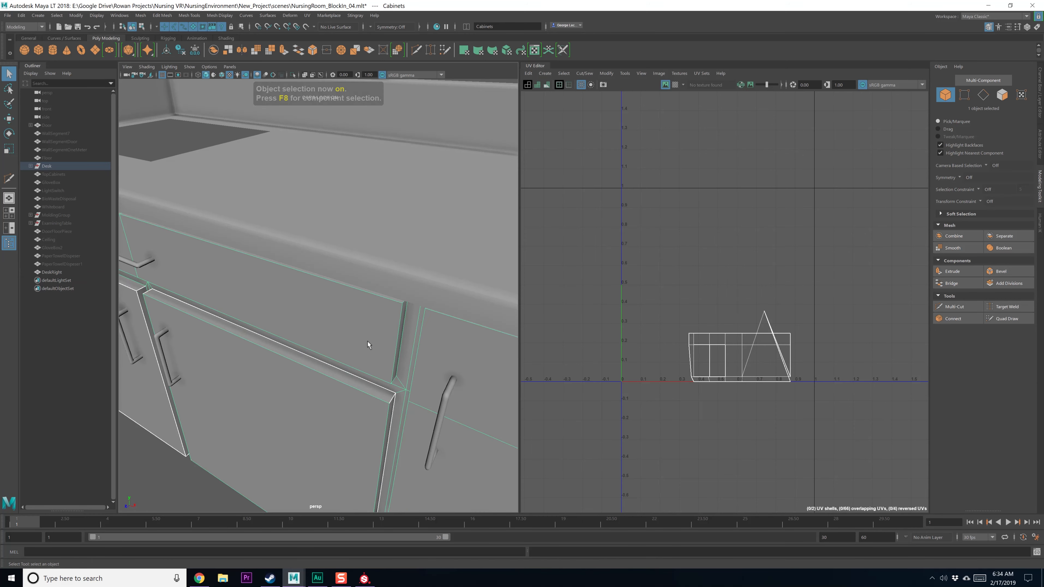
{"action": "key", "text": "f"}
{"action": "left_click", "coordinate": [320, 314]}
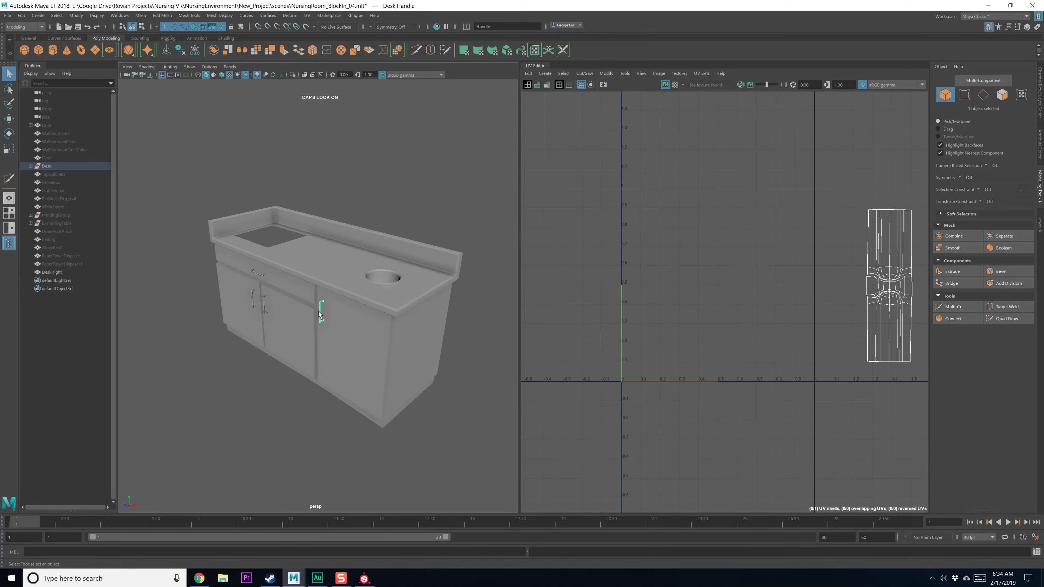
{"action": "left_click", "coordinate": [347, 332]}
Apply a planar UV projection to the cabinets from the Z axis, fitted to the bounding box with the image width/height ratio kept
{"action": "right_click_drag", "start_coordinate": [370, 332], "coordinate": [399, 325], "text": "alt"}
{"action": "middle_click_drag", "start_coordinate": [399, 325], "coordinate": [352, 311], "text": "alt"}
{"action": "left_click_drag", "start_coordinate": [353, 311], "coordinate": [347, 286], "text": "alt"}
{"action": "left_click", "coordinate": [307, 15]}
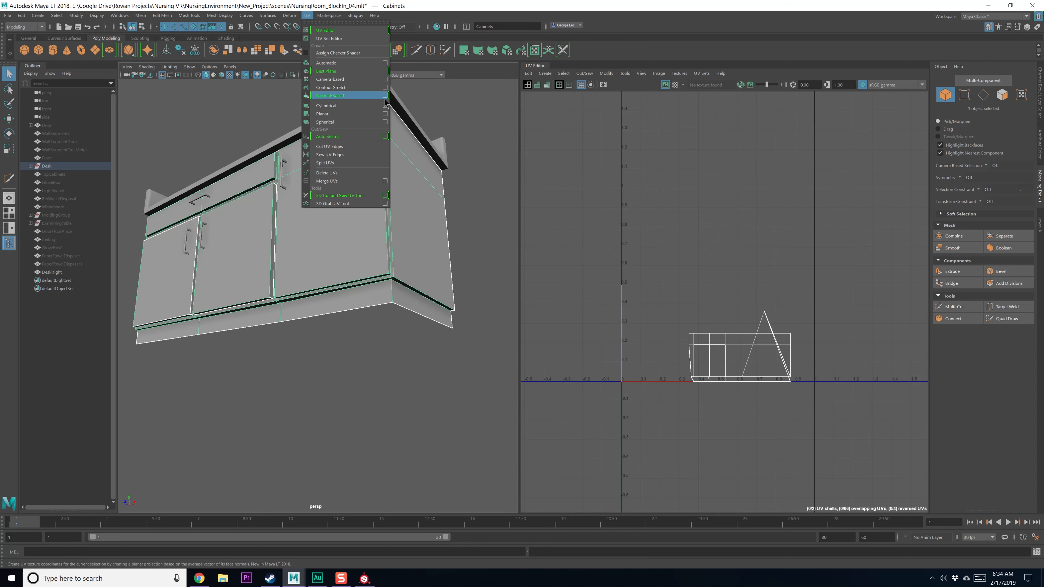
{"action": "left_click", "coordinate": [385, 114]}
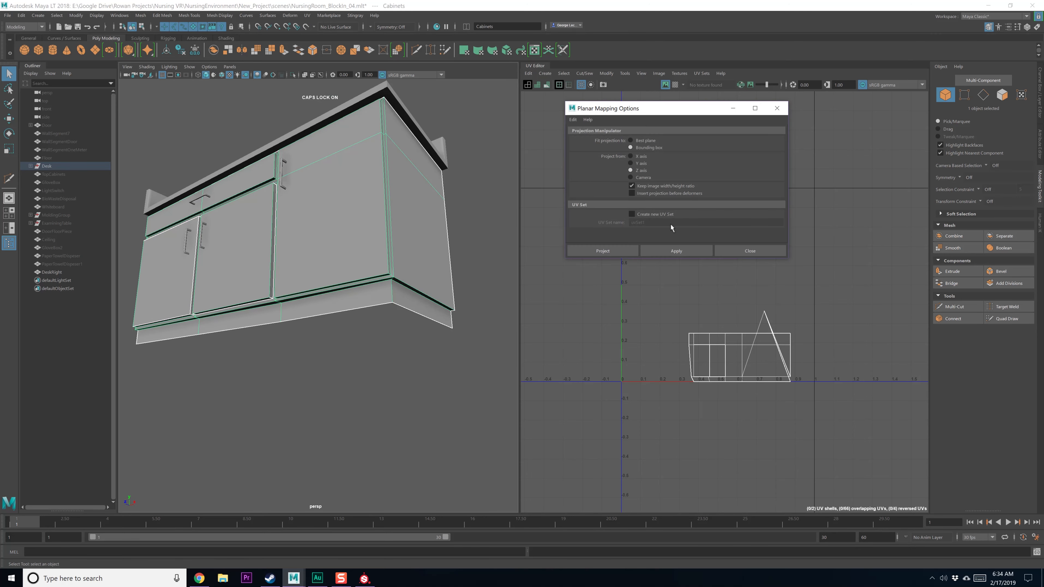
{"action": "left_click", "coordinate": [695, 249]}
{"action": "left_click", "coordinate": [740, 250]}
Separate the toe-kick faces along the cabinet base into their own UV shell and move it below the cabinet shell
{"action": "left_click_drag", "start_coordinate": [391, 253], "coordinate": [260, 302], "text": "alt"}
{"action": "key", "text": "q"}
{"action": "left_click", "coordinate": [159, 310]}
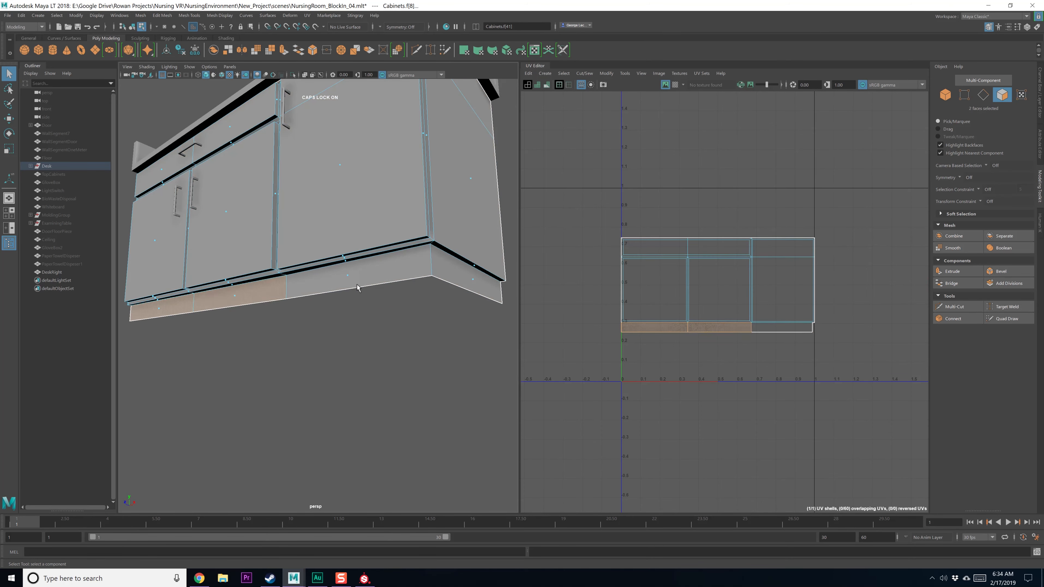
{"action": "left_click_drag", "start_coordinate": [344, 279], "coordinate": [372, 299], "text": "alt"}
{"action": "right_click_drag", "start_coordinate": [373, 299], "coordinate": [350, 299], "text": "alt"}
{"action": "middle_click_drag", "start_coordinate": [350, 299], "coordinate": [307, 301], "text": "alt"}
{"action": "right_click_drag", "start_coordinate": [699, 300], "coordinate": [754, 309], "text": "shift"}
{"action": "scroll", "coordinate": [755, 303], "scroll_direction": "down", "scroll_amount": 3}
{"action": "key", "text": "w"}
{"action": "left_click_drag", "start_coordinate": [727, 210], "coordinate": [727, 245]}
Unfold and straighten the toe-kick UV shell, placing it horizontally below the 0–1 UV space
{"action": "scroll", "coordinate": [763, 303], "scroll_direction": "up", "scroll_amount": 2}
{"action": "middle_click_drag", "start_coordinate": [794, 324], "coordinate": [776, 279], "text": "alt"}
{"action": "scroll", "coordinate": [776, 279], "scroll_direction": "up", "scroll_amount": 2}
{"action": "right_click_drag", "start_coordinate": [742, 296], "coordinate": [663, 302], "text": "shift"}
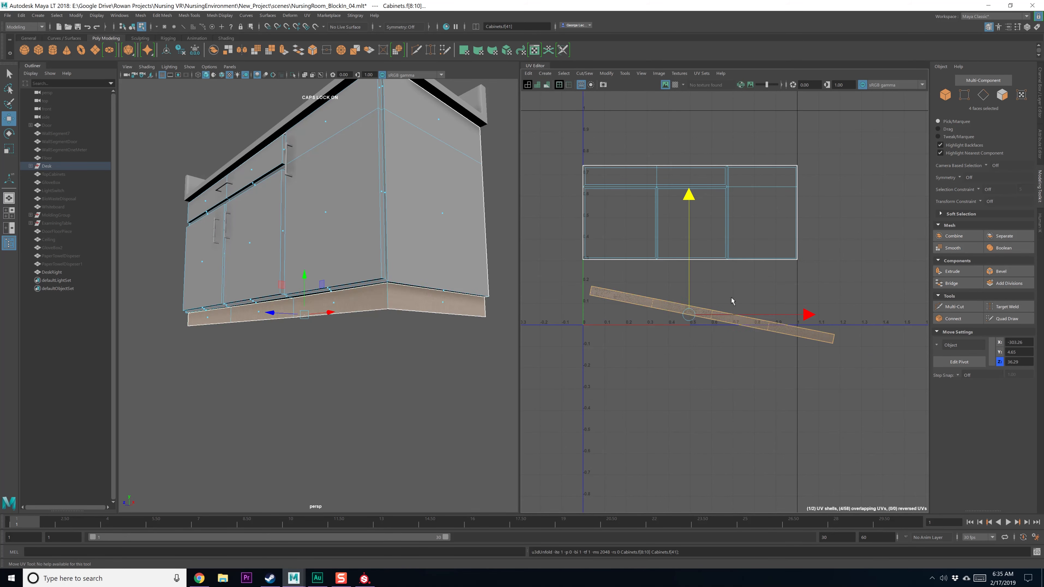
{"action": "right_click_drag", "start_coordinate": [731, 292], "coordinate": [727, 411], "text": "shift"}
{"action": "left_click_drag", "start_coordinate": [717, 203], "coordinate": [718, 232]}
{"action": "key", "text": "q"}
{"action": "middle_click_drag", "start_coordinate": [437, 288], "coordinate": [458, 352], "text": "alt"}
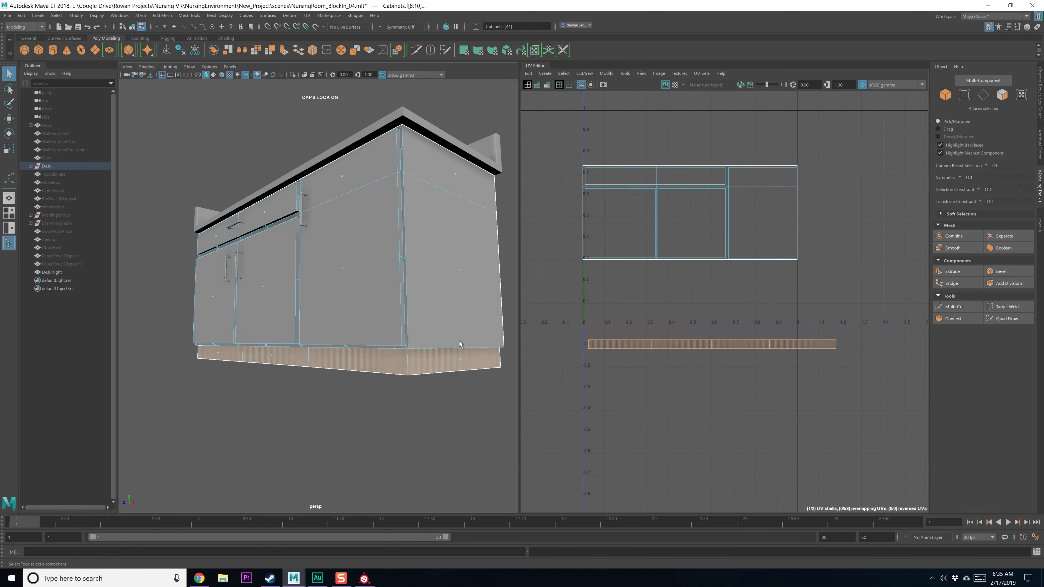
{"action": "left_click_drag", "start_coordinate": [460, 345], "coordinate": [434, 263], "text": "alt"}
{"action": "middle_click_drag", "start_coordinate": [434, 263], "coordinate": [420, 238], "text": "alt"}
{"action": "left_click", "coordinate": [448, 188]}
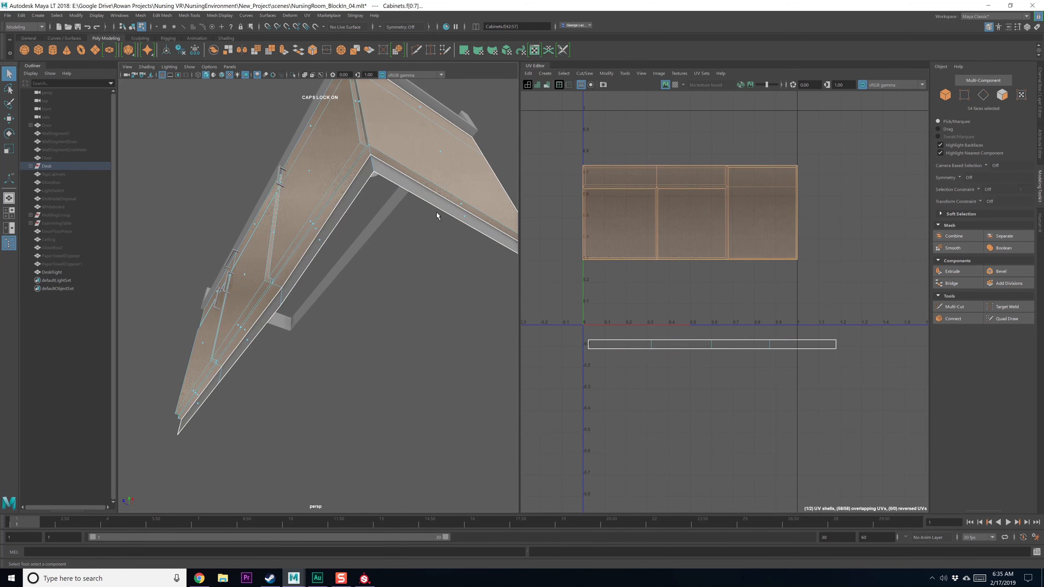
{"action": "right_click_drag", "start_coordinate": [448, 192], "coordinate": [464, 205]}
{"action": "left_click", "coordinate": [466, 206]}
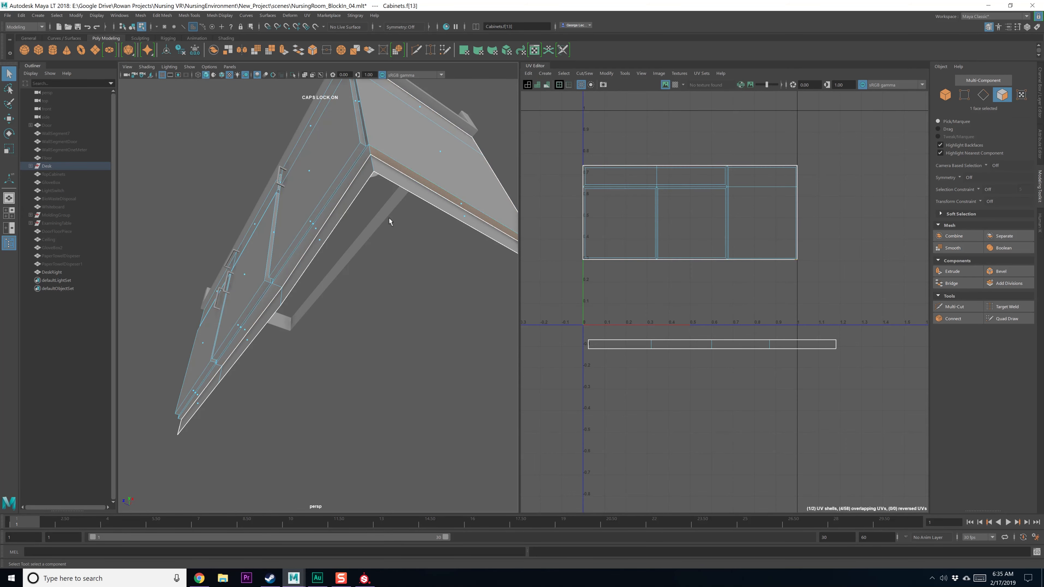
{"action": "left_click", "coordinate": [317, 227], "text": "shift"}
Cut the UV edges along the corner between the cabinet front and the end panel
{"action": "left_click_drag", "start_coordinate": [368, 146], "coordinate": [410, 209], "text": "alt"}
{"action": "right_click_drag", "start_coordinate": [410, 209], "coordinate": [411, 191]}
{"action": "left_click_drag", "start_coordinate": [409, 178], "coordinate": [379, 210], "text": "alt"}
{"action": "scroll", "coordinate": [378, 210], "scroll_direction": "up", "scroll_amount": 3}
{"action": "left_click_drag", "start_coordinate": [442, 276], "coordinate": [425, 252], "text": "alt"}
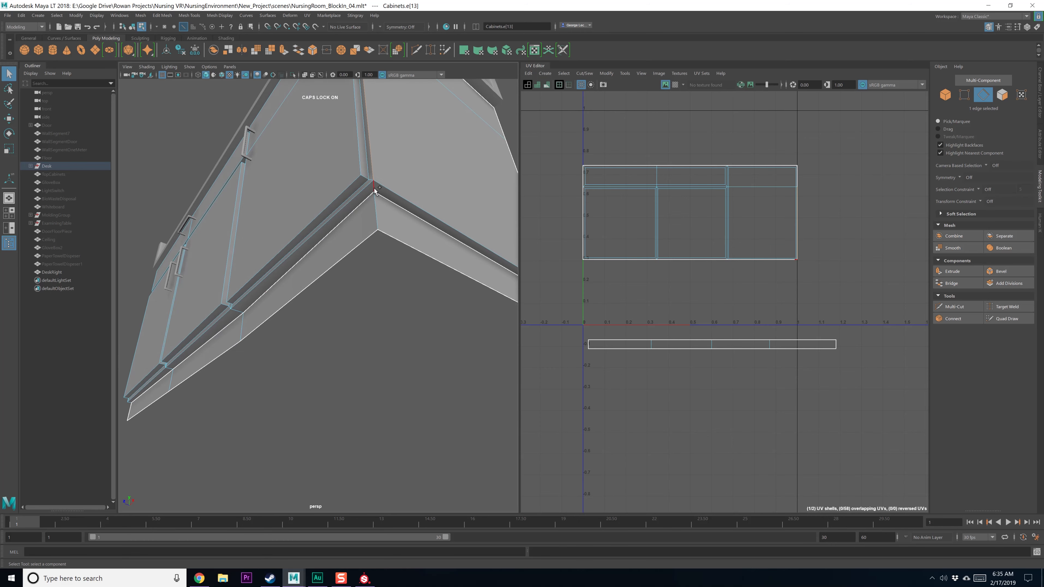
{"action": "left_click_drag", "start_coordinate": [375, 191], "coordinate": [425, 186], "text": "alt"}
{"action": "left_click", "coordinate": [380, 172], "text": "shift"}
{"action": "middle_click_drag", "start_coordinate": [686, 259], "coordinate": [682, 239], "text": "alt"}
{"action": "right_click_drag", "start_coordinate": [682, 239], "coordinate": [648, 255], "text": "shift"}
Select the cabinet end panel's UV shell and move it horizontally away from the front shell
{"action": "left_click_drag", "start_coordinate": [386, 250], "coordinate": [408, 262], "text": "alt"}
{"action": "right_click_drag", "start_coordinate": [425, 241], "coordinate": [491, 246]}
{"action": "left_click", "coordinate": [457, 251]}
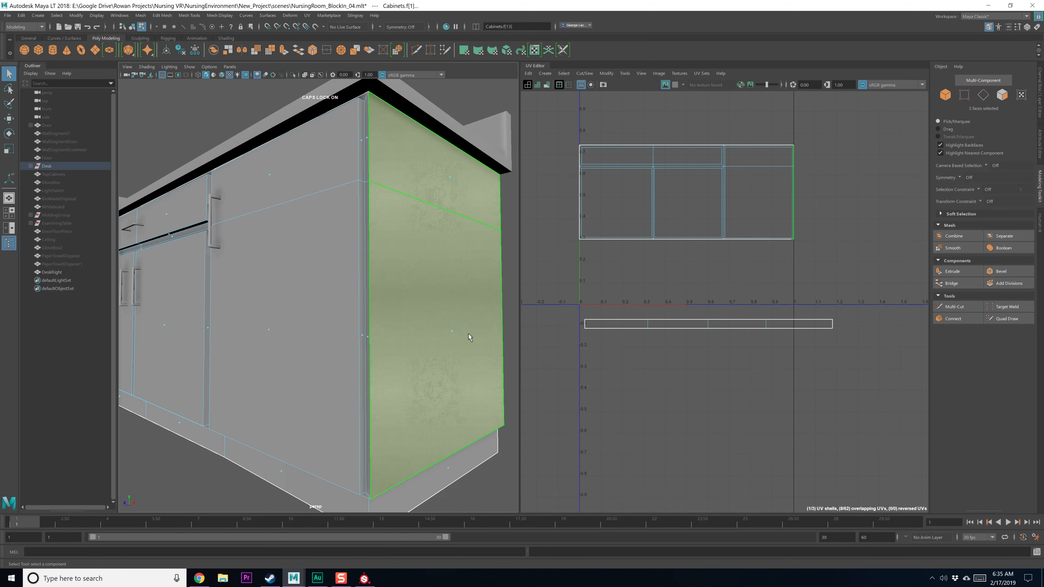
{"action": "left_click_drag", "start_coordinate": [468, 334], "coordinate": [446, 374], "text": "alt"}
{"action": "middle_click_drag", "start_coordinate": [722, 264], "coordinate": [660, 273], "text": "alt"}
{"action": "key", "text": "w"}
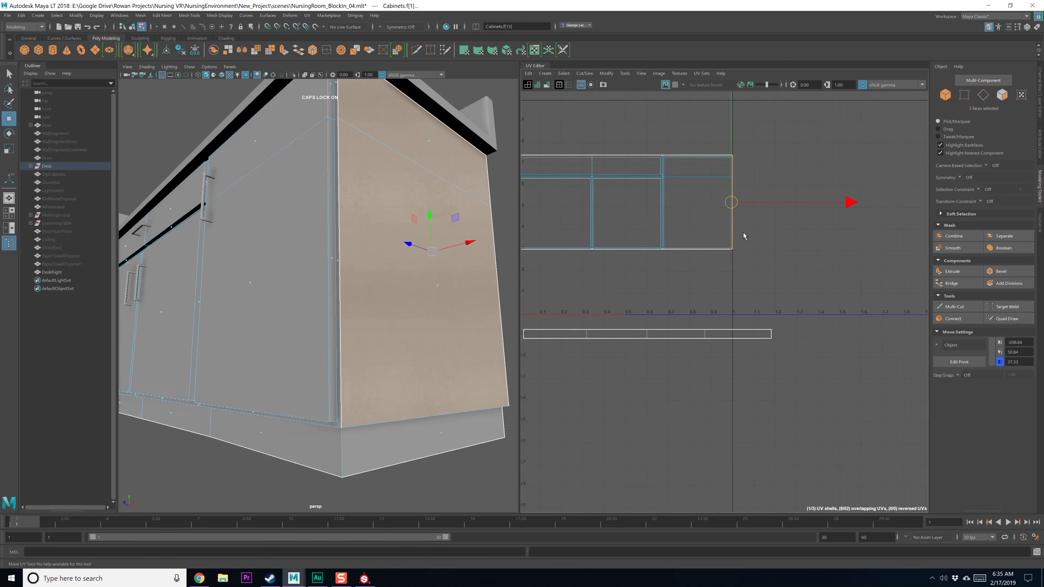
Apply a planar UV projection to the cabinet end panel from the X axis
{"action": "left_click", "coordinate": [307, 15]}
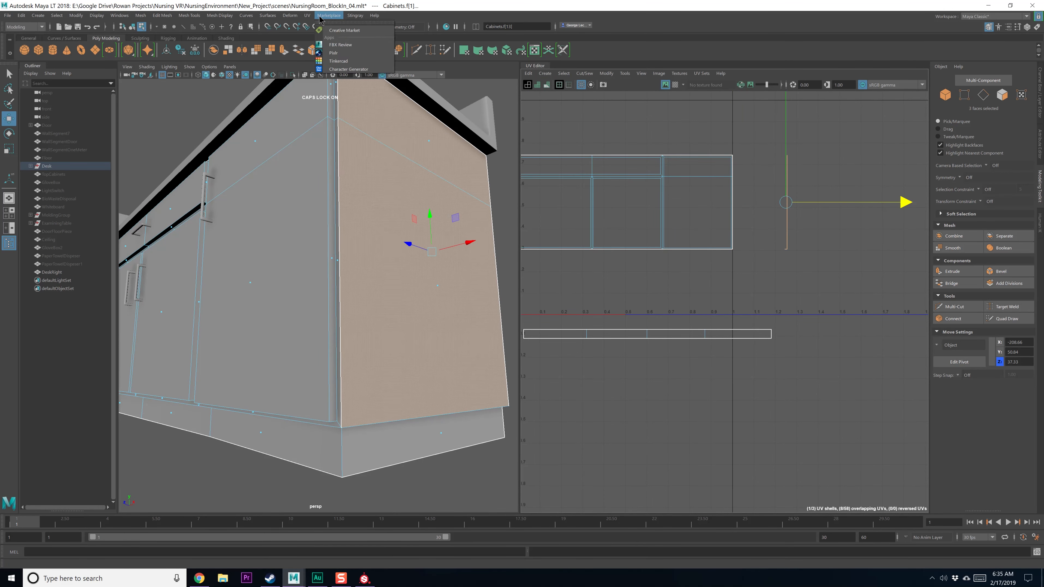
{"action": "left_click", "coordinate": [385, 114]}
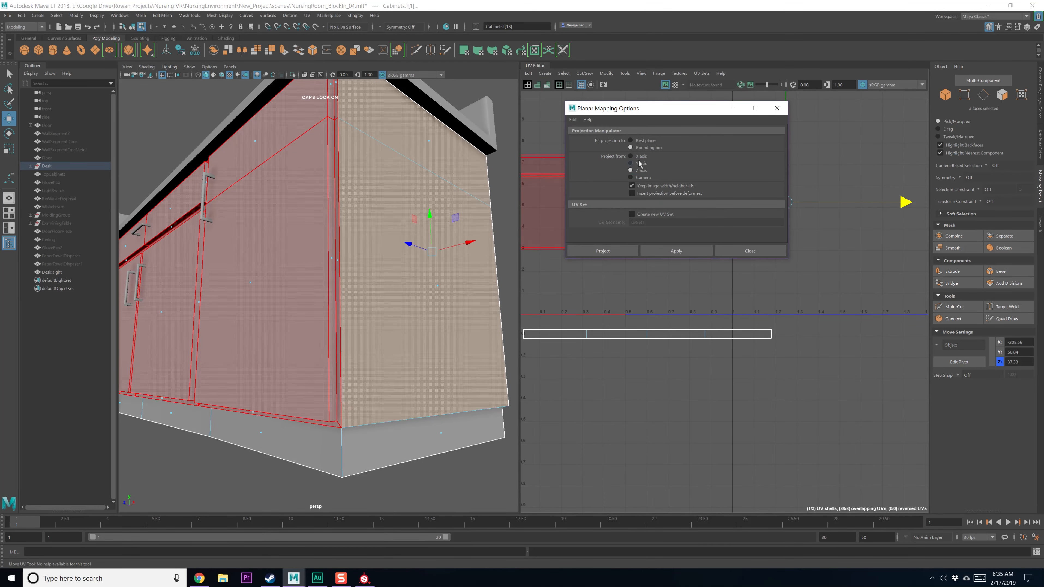
{"action": "left_click", "coordinate": [676, 251]}
{"action": "left_click", "coordinate": [730, 250]}
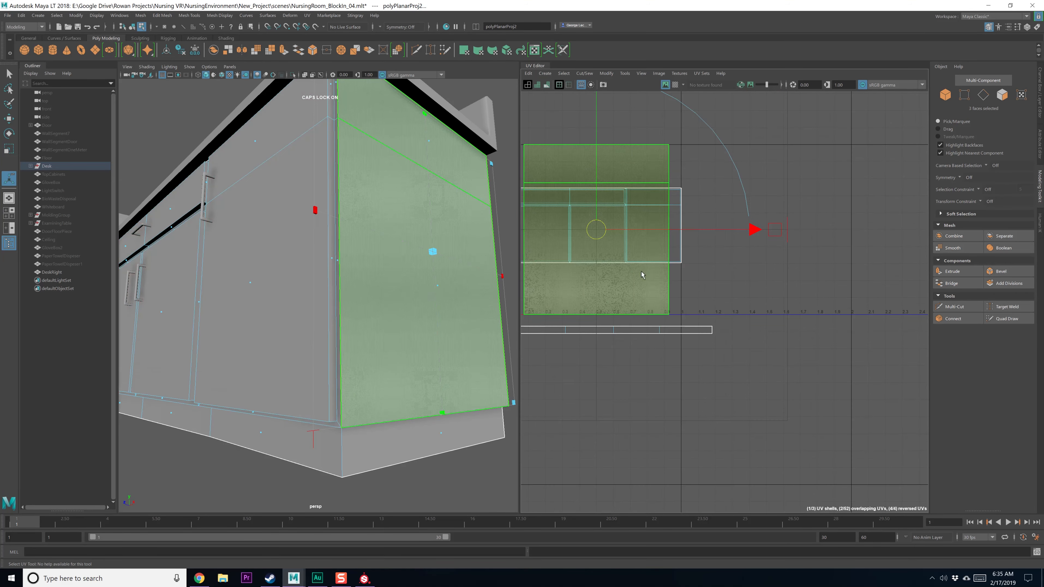
Unfold the end panel's UV shell and move it horizontally until it is well clear of the cabinet front shell
{"action": "right_click_drag", "start_coordinate": [642, 271], "coordinate": [604, 273], "text": "shift"}
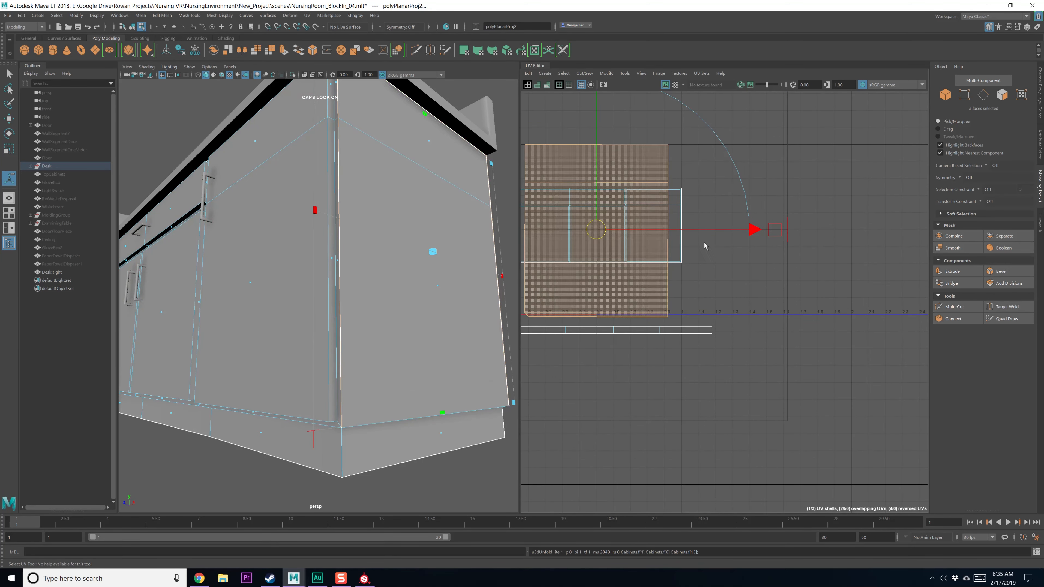
{"action": "left_click_drag", "start_coordinate": [715, 230], "coordinate": [851, 249]}
{"action": "scroll", "coordinate": [851, 250], "scroll_direction": "up", "scroll_amount": 1}
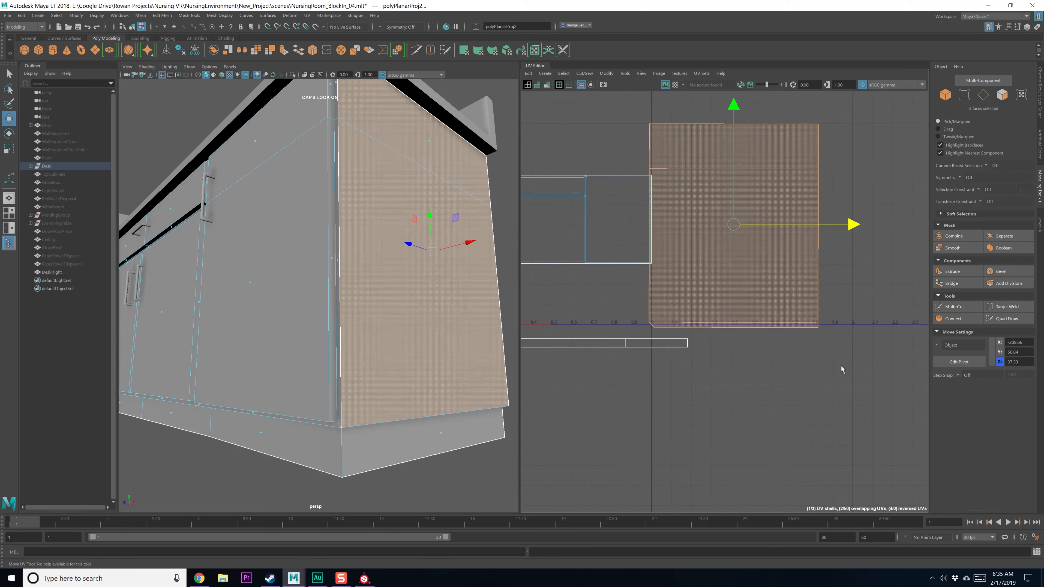
{"action": "left_click", "coordinate": [842, 368]}
{"action": "middle_click_drag", "start_coordinate": [679, 266], "coordinate": [754, 268], "text": "alt"}
{"action": "left_click", "coordinate": [777, 268]}
{"action": "scroll", "coordinate": [801, 267], "scroll_direction": "down", "scroll_amount": 1}
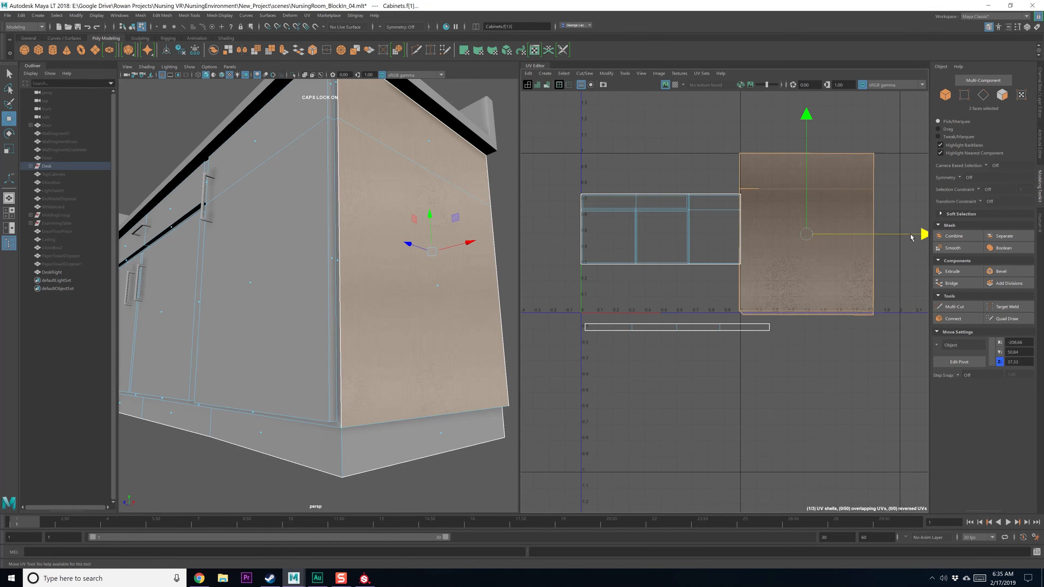
{"action": "left_click_drag", "start_coordinate": [915, 236], "coordinate": [978, 236]}
Select the cabinet front's UV shell and unfold it
{"action": "left_click", "coordinate": [726, 250]}
{"action": "left_click_drag", "start_coordinate": [349, 271], "coordinate": [455, 234], "text": "alt"}
{"action": "left_click_drag", "start_coordinate": [250, 251], "coordinate": [372, 311], "text": "alt"}
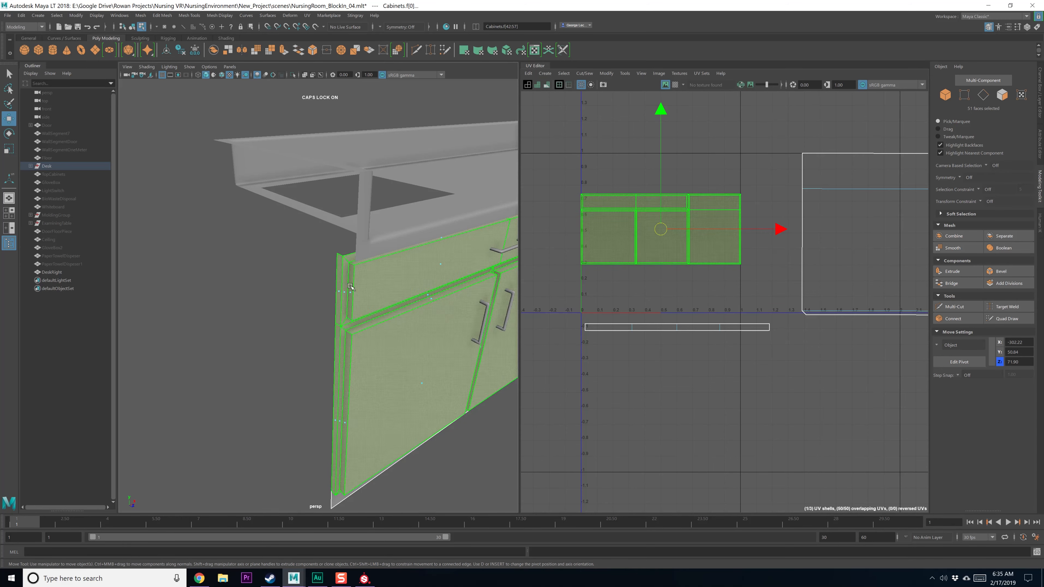
{"action": "left_click_drag", "start_coordinate": [406, 310], "coordinate": [303, 290], "text": "alt"}
{"action": "key", "text": "q"}
{"action": "middle_click_drag", "start_coordinate": [640, 241], "coordinate": [639, 252], "text": "alt"}
{"action": "right_click_drag", "start_coordinate": [640, 251], "coordinate": [699, 222], "text": "shift"}
Cut the short seam edges at the outer corners of the cabinet front's UV shell and unfold the shell again
{"action": "scroll", "coordinate": [697, 260], "scroll_direction": "up", "scroll_amount": 5}
{"action": "left_click", "coordinate": [718, 186]}
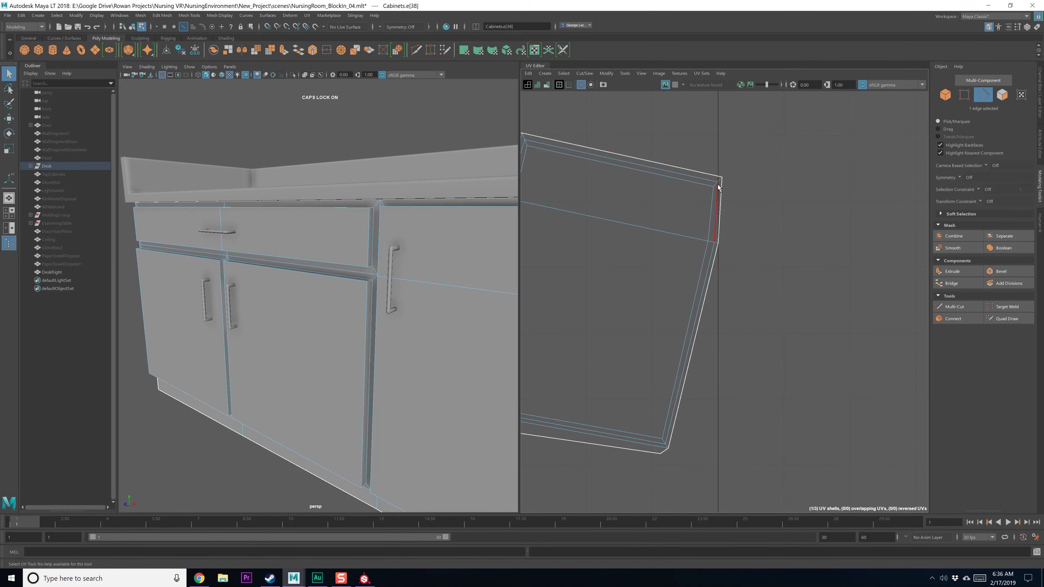
{"action": "left_click", "coordinate": [715, 188], "text": "shift"}
{"action": "middle_click_drag", "start_coordinate": [652, 336], "coordinate": [681, 263], "text": "alt"}
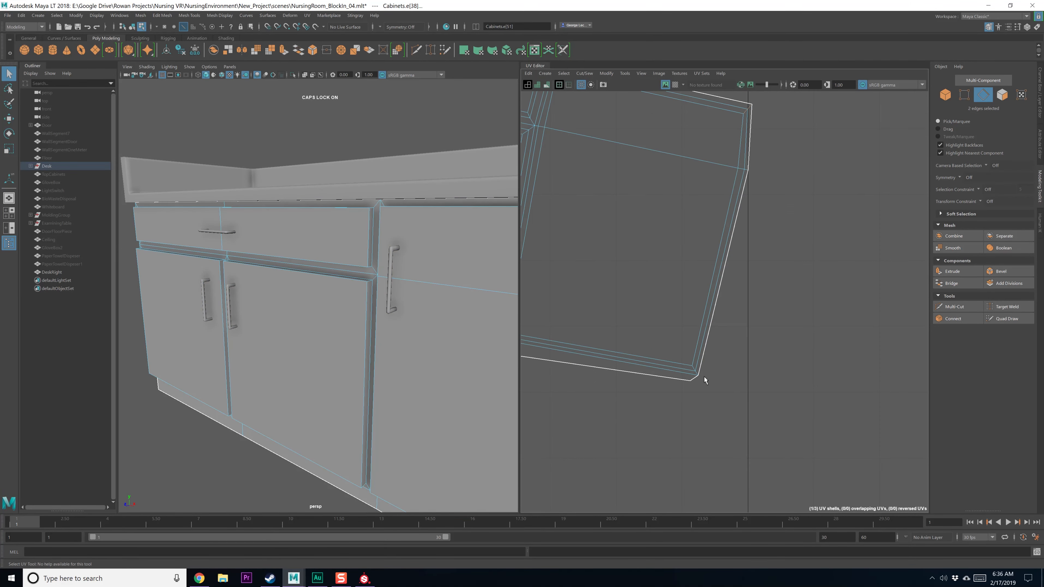
{"action": "middle_click_drag", "start_coordinate": [671, 348], "coordinate": [809, 403], "text": "alt"}
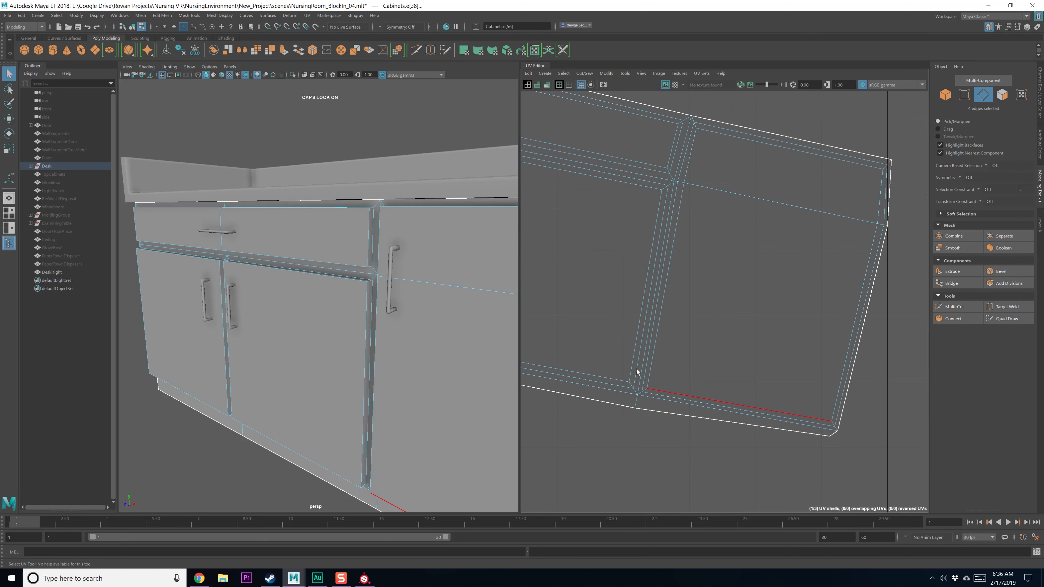
{"action": "mouse_move", "coordinate": [636, 366]}
{"action": "middle_mouse_down", "text": "alt"}
{"action": "mouse_move", "coordinate": [781, 375]}
{"action": "mouse_move", "coordinate": [669, 381]}
{"action": "middle_mouse_up", "text": "alt"}
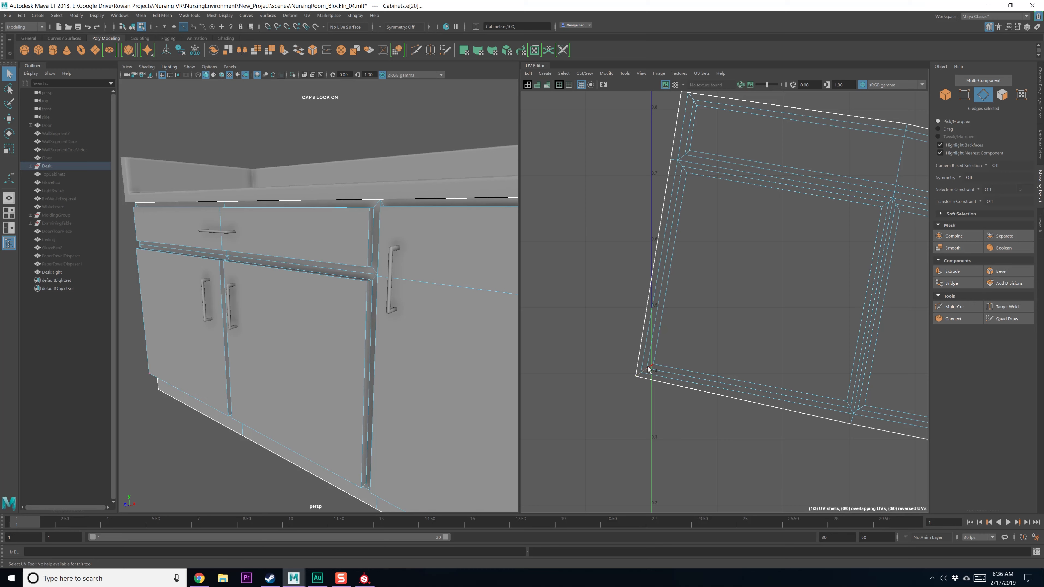
{"action": "middle_click_drag", "start_coordinate": [668, 254], "coordinate": [653, 371], "text": "alt"}
{"action": "scroll", "coordinate": [654, 371], "scroll_direction": "up", "scroll_amount": 2}
{"action": "middle_click_drag", "start_coordinate": [689, 256], "coordinate": [654, 340], "text": "alt"}
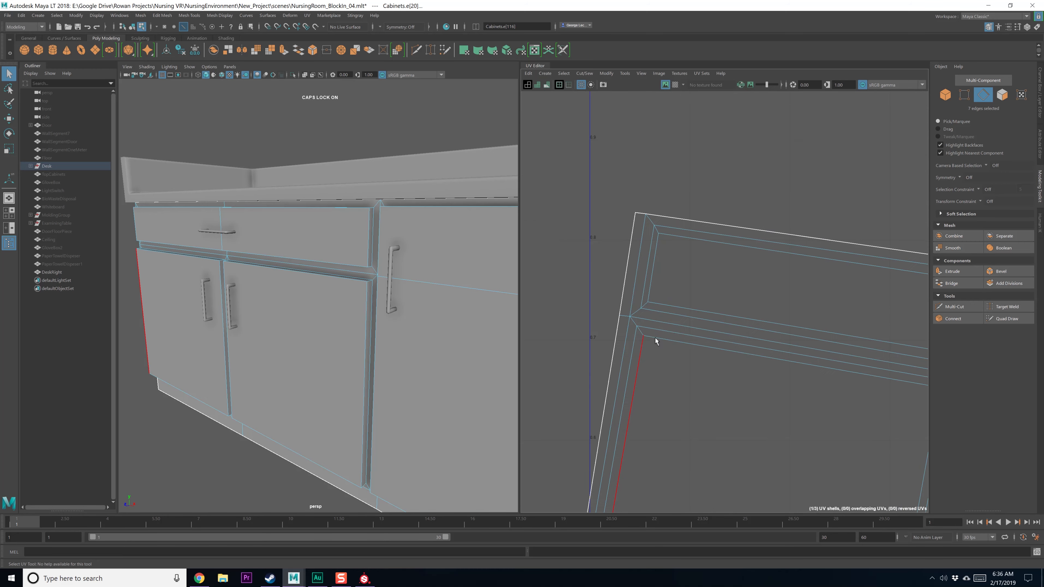
{"action": "scroll", "coordinate": [654, 341], "scroll_direction": "up", "scroll_amount": 1}
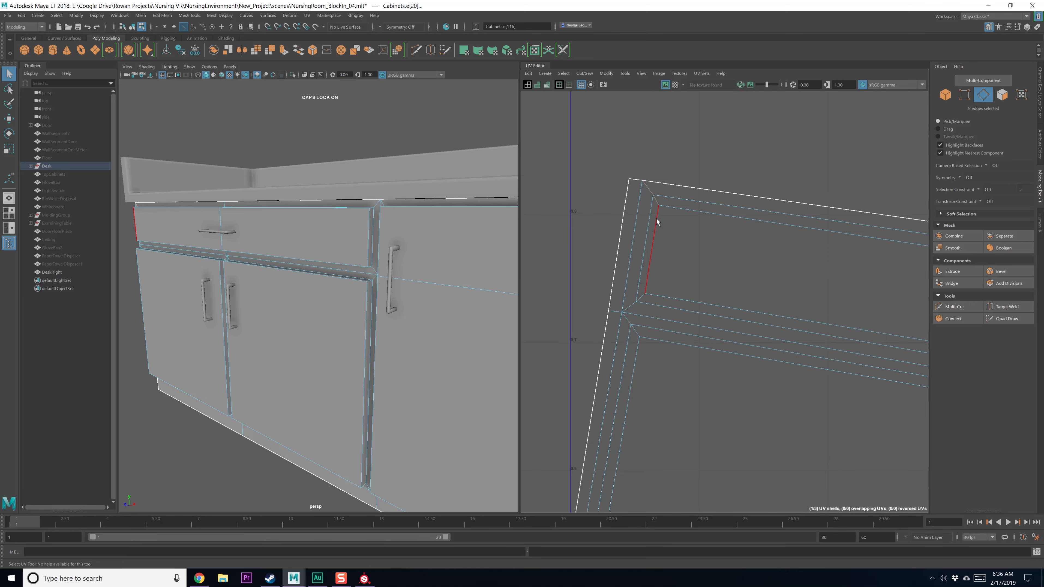
{"action": "middle_click_drag", "start_coordinate": [745, 329], "coordinate": [641, 327], "text": "alt"}
{"action": "middle_click_drag", "start_coordinate": [725, 321], "coordinate": [575, 306], "text": "alt"}
{"action": "middle_click_drag", "start_coordinate": [685, 284], "coordinate": [613, 285], "text": "alt"}
{"action": "scroll", "coordinate": [613, 284], "scroll_direction": "down", "scroll_amount": 1}
{"action": "scroll", "coordinate": [663, 309], "scroll_direction": "down", "scroll_amount": 1}
{"action": "scroll", "coordinate": [665, 309], "scroll_direction": "down", "scroll_amount": 4}
{"action": "right_click_drag", "start_coordinate": [715, 313], "coordinate": [683, 328], "text": "shift"}
{"action": "right_click_drag", "start_coordinate": [683, 325], "coordinate": [653, 328]}
{"action": "left_click", "coordinate": [676, 319]}
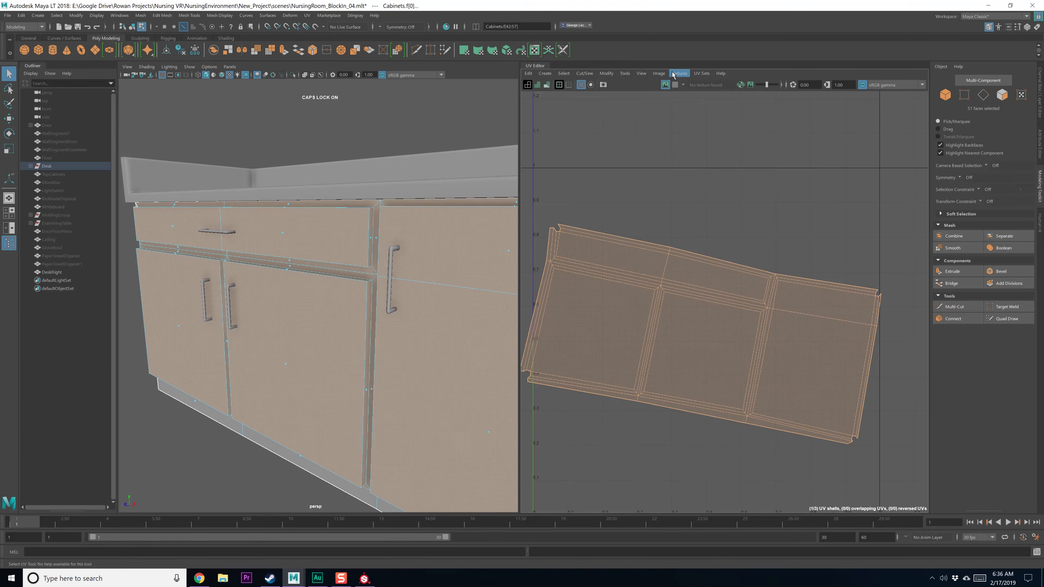
Display UV distortion and examine the cabinet front shell for stretching across its doors and drawer
{"action": "mouse_move", "coordinate": [650, 77]}
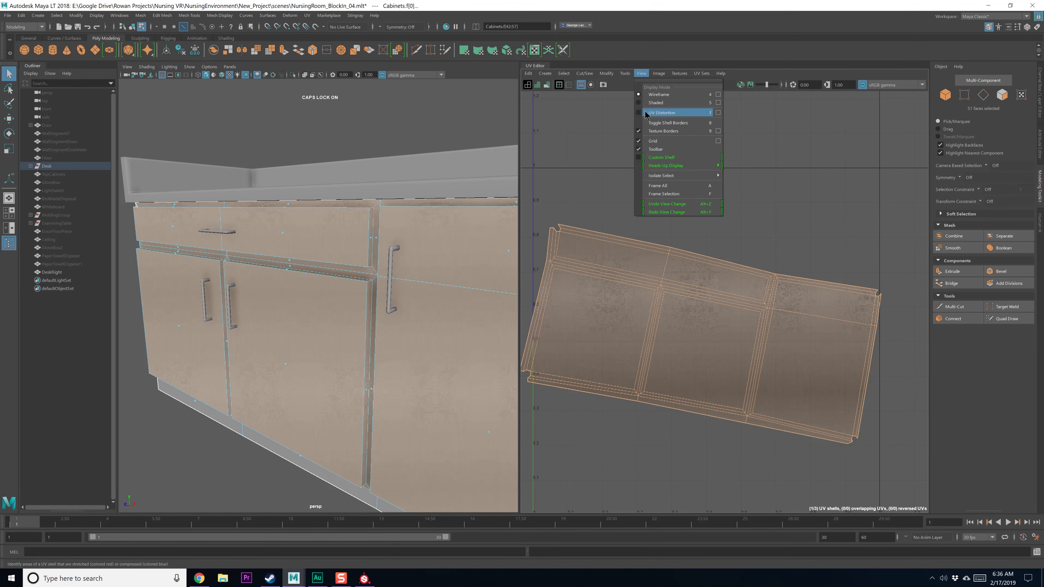
{"action": "left_click", "coordinate": [662, 112]}
{"action": "scroll", "coordinate": [672, 296], "scroll_direction": "up", "scroll_amount": 2}
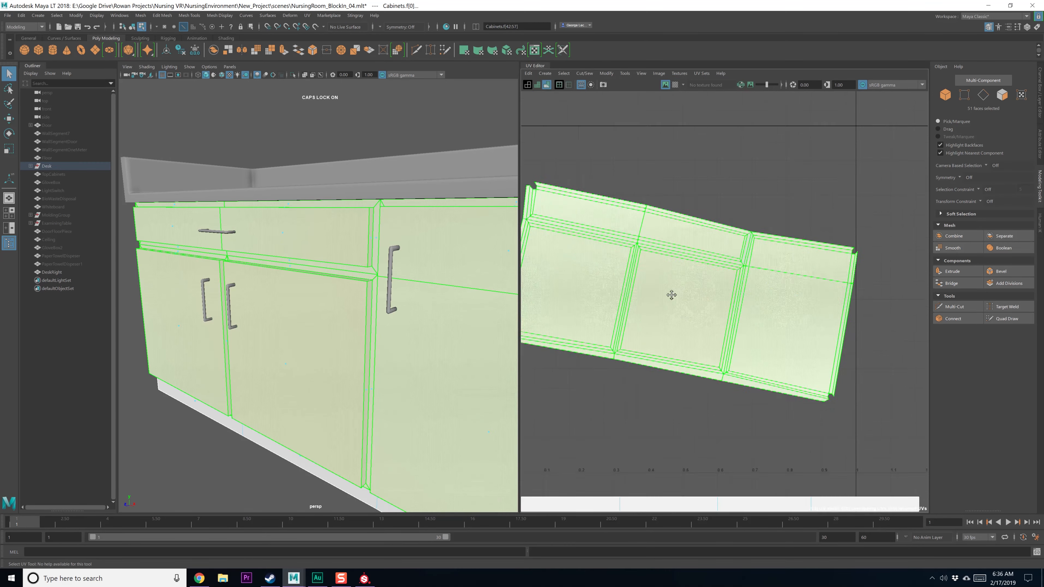
{"action": "scroll", "coordinate": [722, 427], "scroll_direction": "up", "scroll_amount": 2}
{"action": "scroll", "coordinate": [730, 315], "scroll_direction": "up", "scroll_amount": 3}
{"action": "right_click_drag", "start_coordinate": [754, 311], "coordinate": [693, 316], "text": "alt"}
{"action": "middle_click_drag", "start_coordinate": [640, 262], "coordinate": [746, 272], "text": "alt"}
{"action": "scroll", "coordinate": [746, 272], "scroll_direction": "up", "scroll_amount": 1}
{"action": "scroll", "coordinate": [738, 292], "scroll_direction": "down", "scroll_amount": 2}
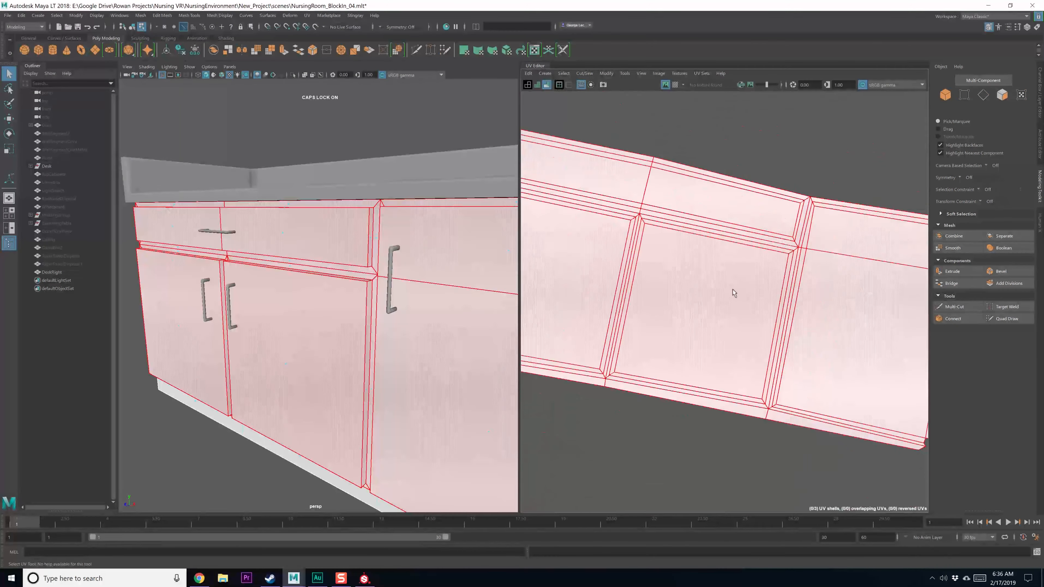
{"action": "scroll", "coordinate": [684, 309], "scroll_direction": "down", "scroll_amount": 3}
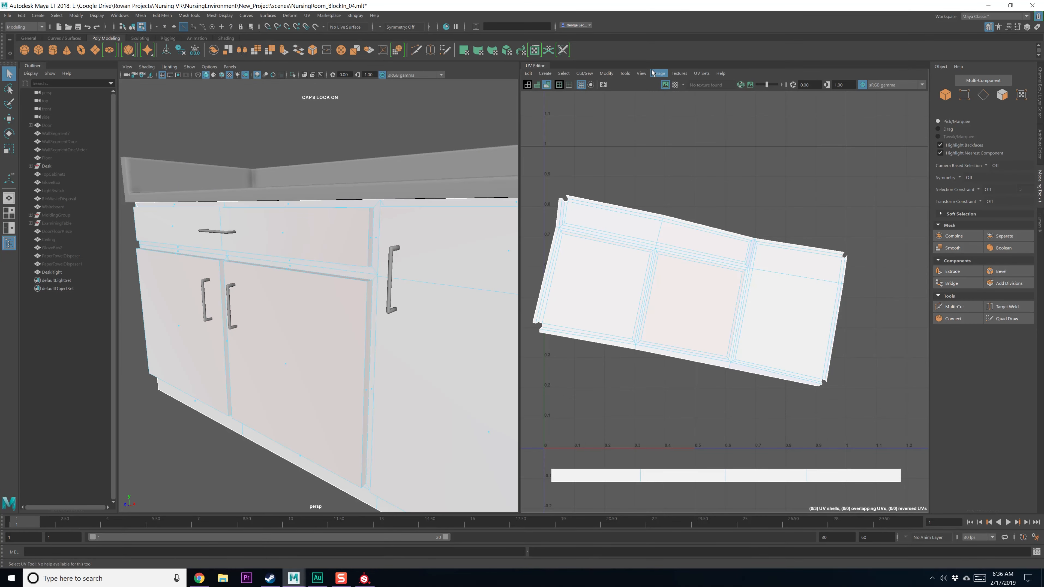
Switch the UV display to Shaded and turn off the UV distortion view
{"action": "left_click", "coordinate": [641, 74]}
{"action": "left_click", "coordinate": [655, 103]}
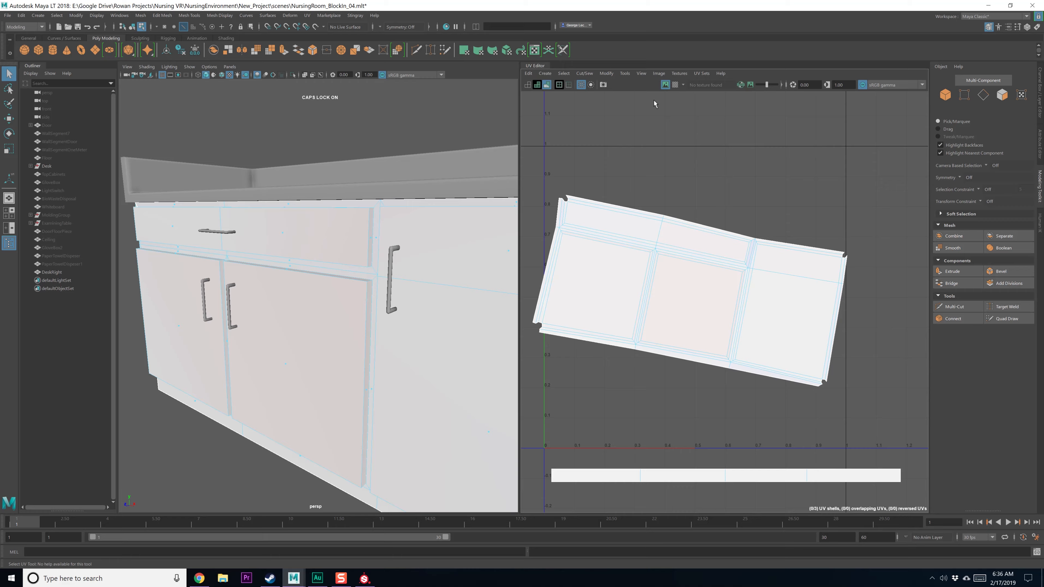
{"action": "left_click", "coordinate": [642, 74]}
{"action": "left_click", "coordinate": [638, 113]}
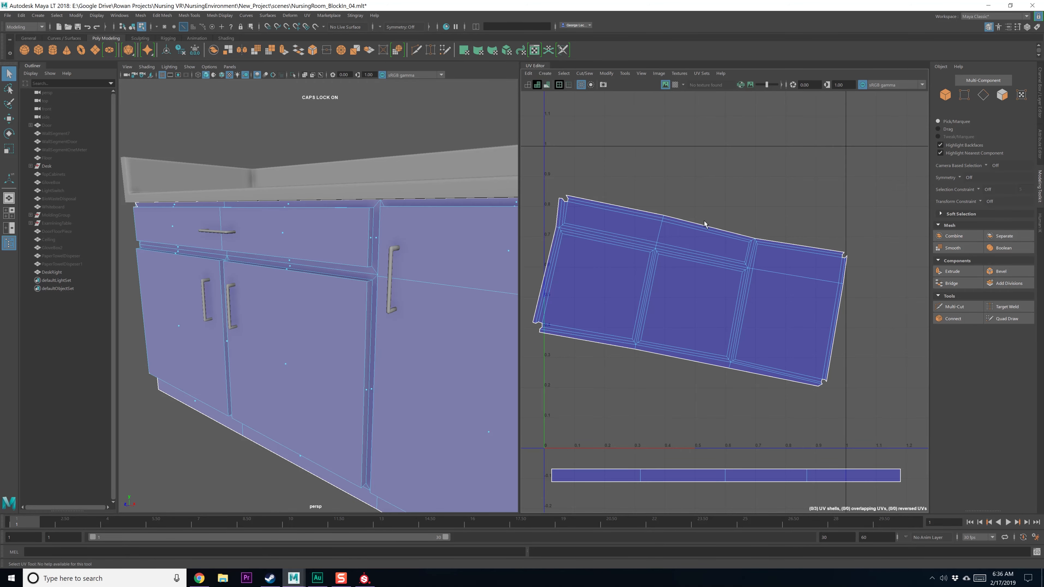
Select the front faces of all three cabinet doors and the drawer, and grow the selection to include their bordering edge faces
{"action": "scroll", "coordinate": [707, 323], "scroll_direction": "up", "scroll_amount": 3}
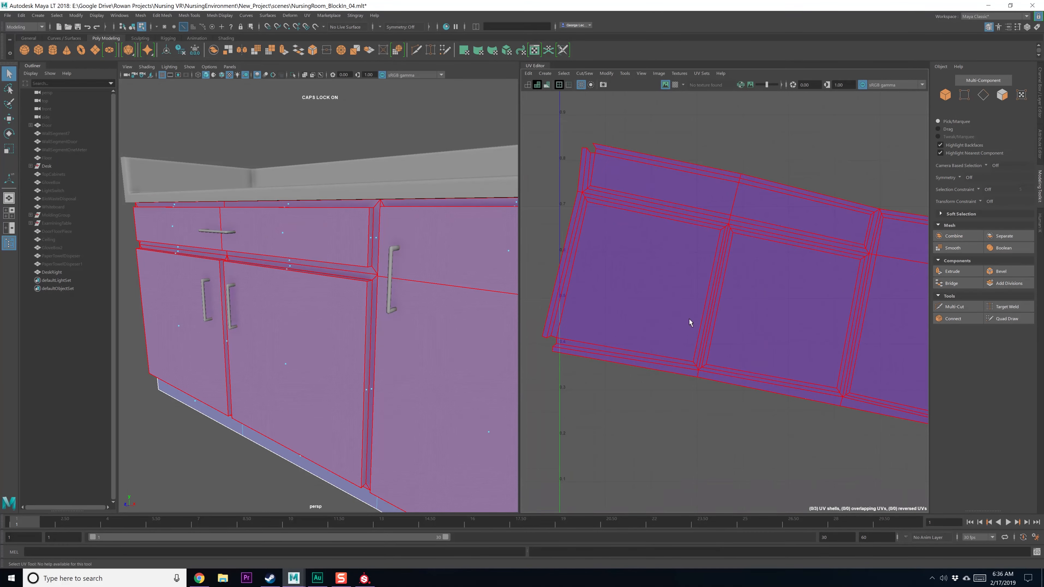
{"action": "right_click_drag", "start_coordinate": [694, 306], "coordinate": [694, 311]}
{"action": "left_click", "coordinate": [669, 294]}
{"action": "left_click", "coordinate": [808, 313], "text": "shift"}
{"action": "middle_click_drag", "start_coordinate": [809, 313], "coordinate": [639, 302], "text": "alt"}
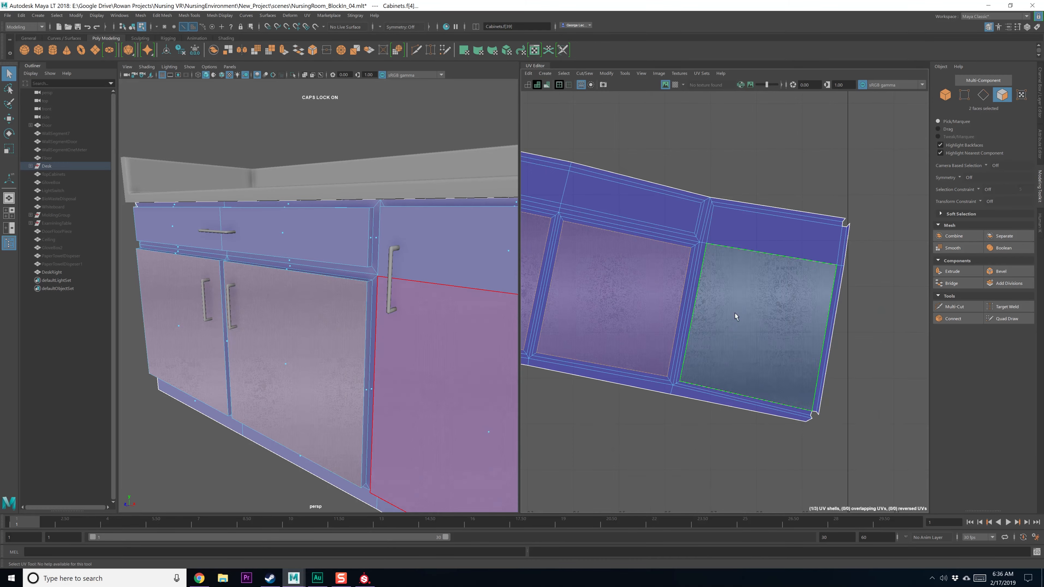
{"action": "left_click", "coordinate": [737, 316], "text": "shift"}
{"action": "left_click", "coordinate": [728, 239], "text": "shift"}
{"action": "middle_click_drag", "start_coordinate": [685, 233], "coordinate": [754, 282], "text": "alt"}
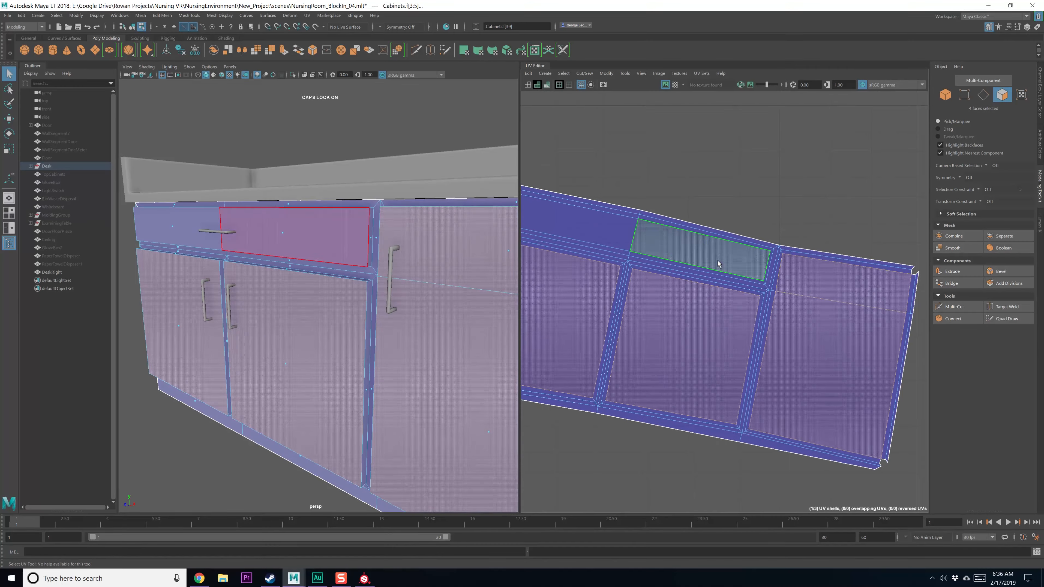
{"action": "left_click", "coordinate": [715, 261], "text": "shift"}
{"action": "left_click", "coordinate": [602, 244], "text": "shift"}
{"action": "middle_click_drag", "start_coordinate": [602, 249], "coordinate": [691, 247], "text": "alt"}
{"action": "right_click_drag", "start_coordinate": [776, 170], "coordinate": [828, 160], "text": "ctrl"}
{"action": "right_click", "coordinate": [774, 177], "text": "ctrl"}
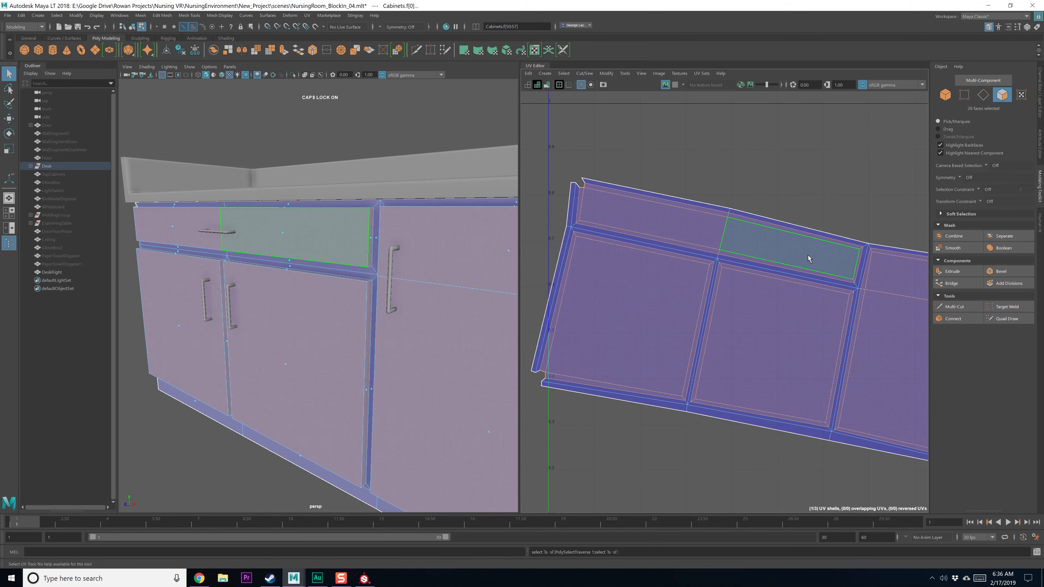
Create separate UV shells from the selected door and drawer faces and move them up, clear of the cabinet frame
{"action": "middle_click_drag", "start_coordinate": [431, 321], "coordinate": [417, 325], "text": "alt"}
{"action": "scroll", "coordinate": [701, 315], "scroll_direction": "up", "scroll_amount": 2}
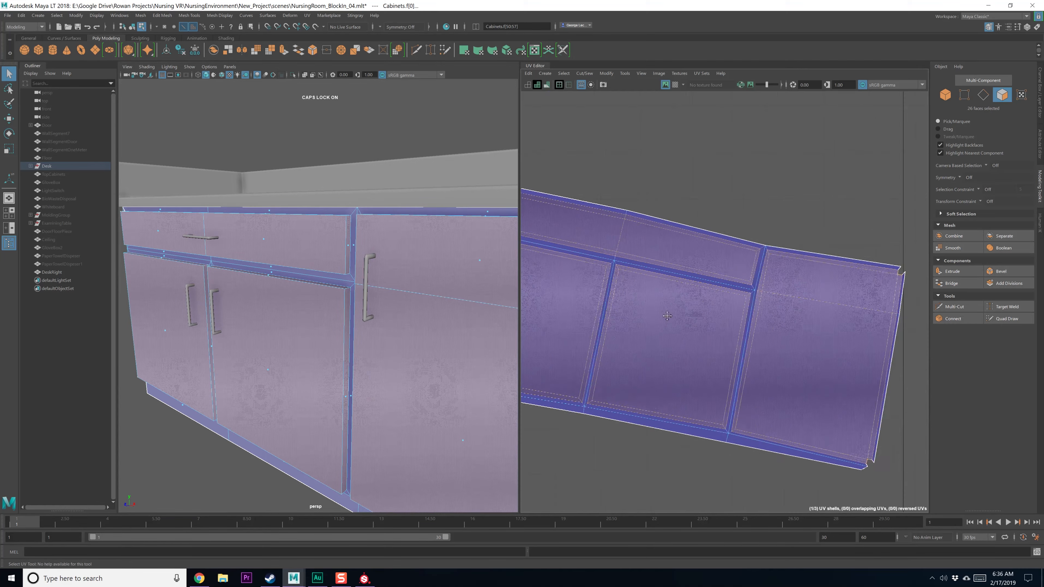
{"action": "right_click", "coordinate": [744, 295]}
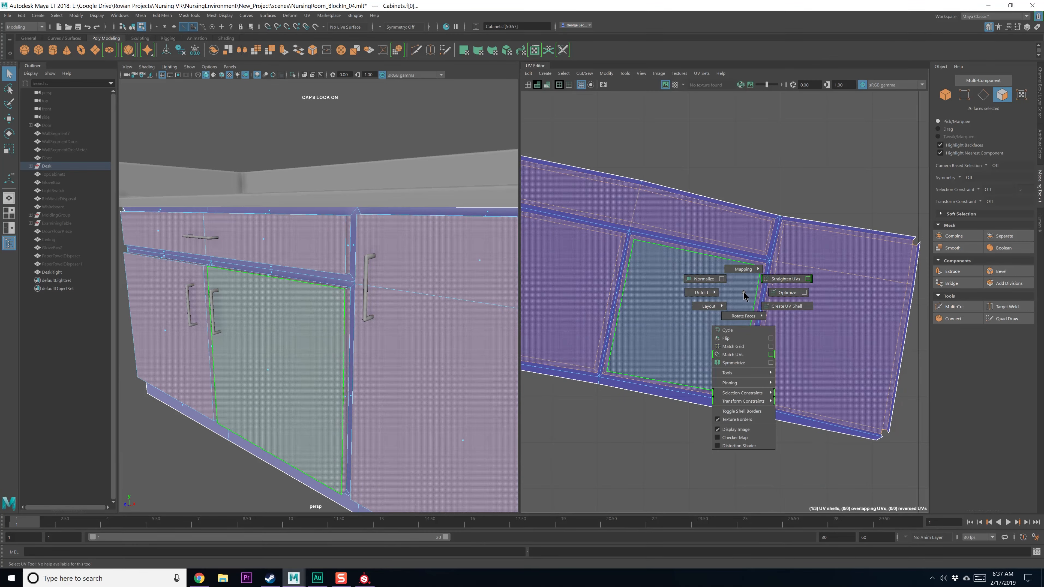
{"action": "scroll", "coordinate": [744, 295], "scroll_direction": "down", "scroll_amount": 5}
{"action": "key", "text": "w"}
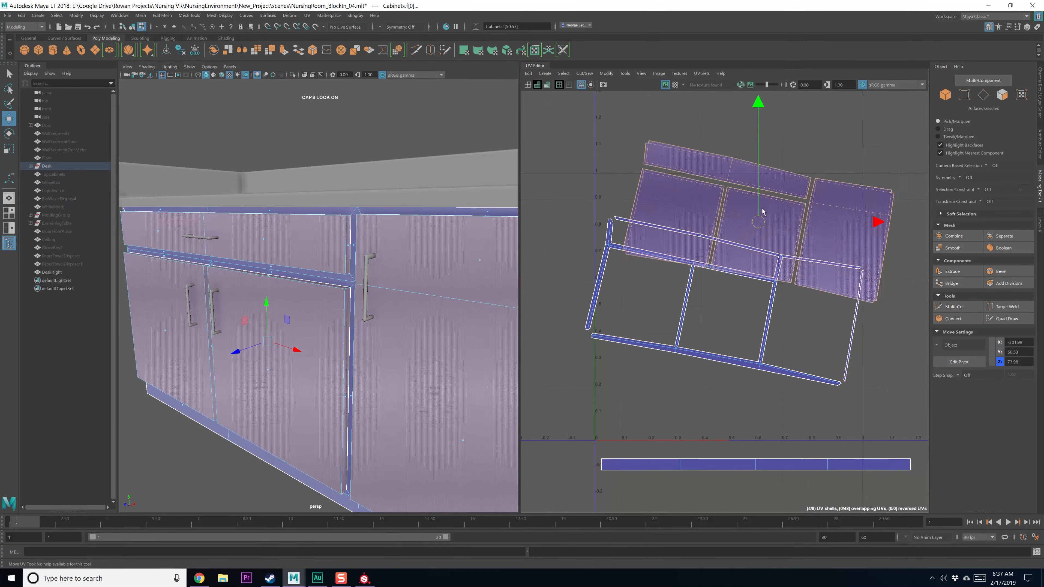
{"action": "left_click_drag", "start_coordinate": [763, 212], "coordinate": [782, 153]}
{"action": "scroll", "coordinate": [781, 194], "scroll_direction": "down", "scroll_amount": 3}
{"action": "middle_click_drag", "start_coordinate": [775, 204], "coordinate": [690, 255], "text": "alt"}
Unfold the detached door and drawer UV shells
{"action": "right_click", "coordinate": [678, 226]}
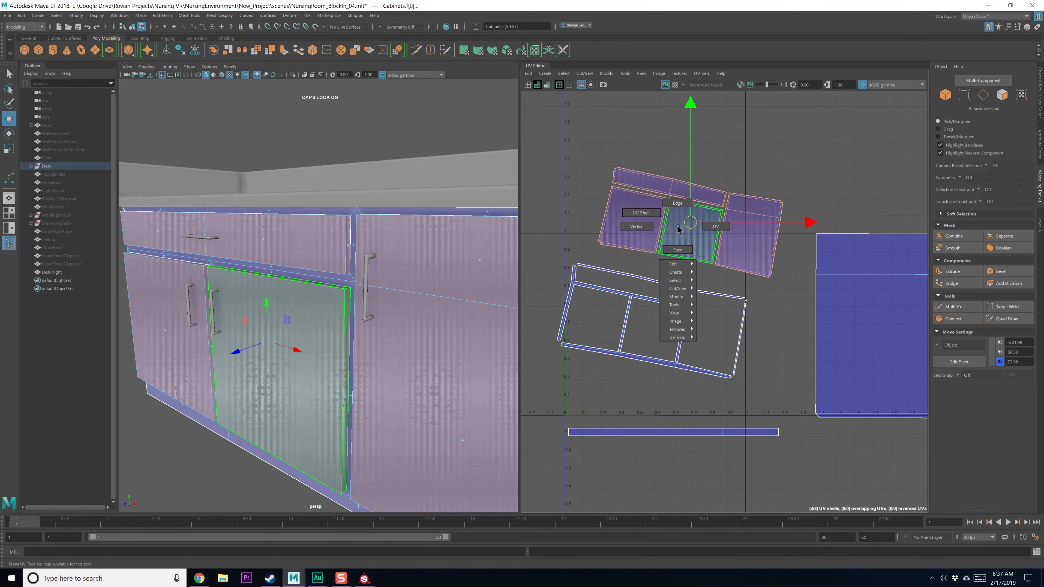
{"action": "left_click", "coordinate": [762, 239]}
{"action": "right_click", "coordinate": [762, 238]}
{"action": "left_click", "coordinate": [736, 240]}
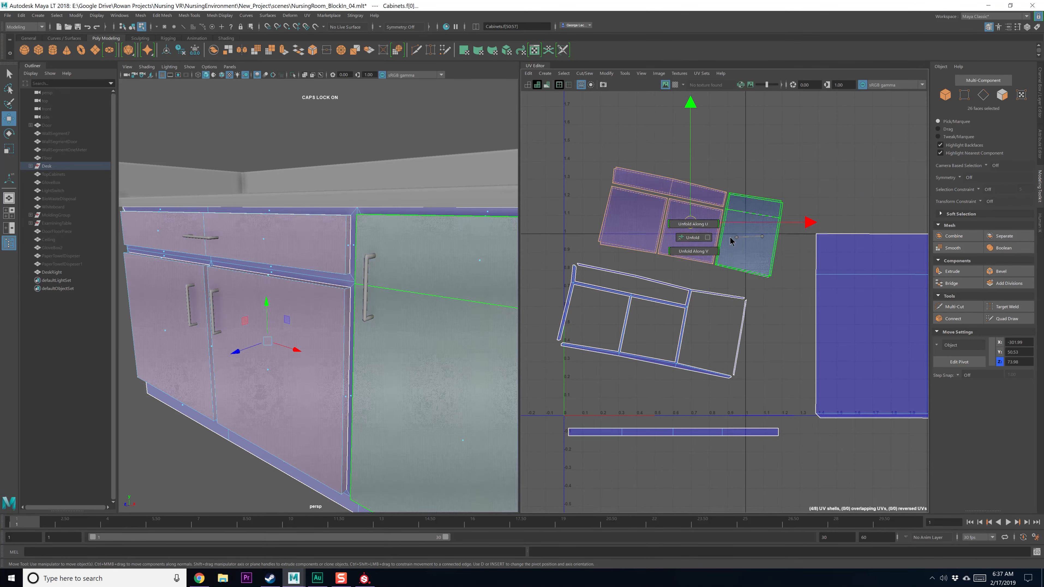
{"action": "left_click", "coordinate": [698, 232]}
Try flipping the detached door and drawer shells along U, and undo the flip
{"action": "right_click", "coordinate": [699, 233]}
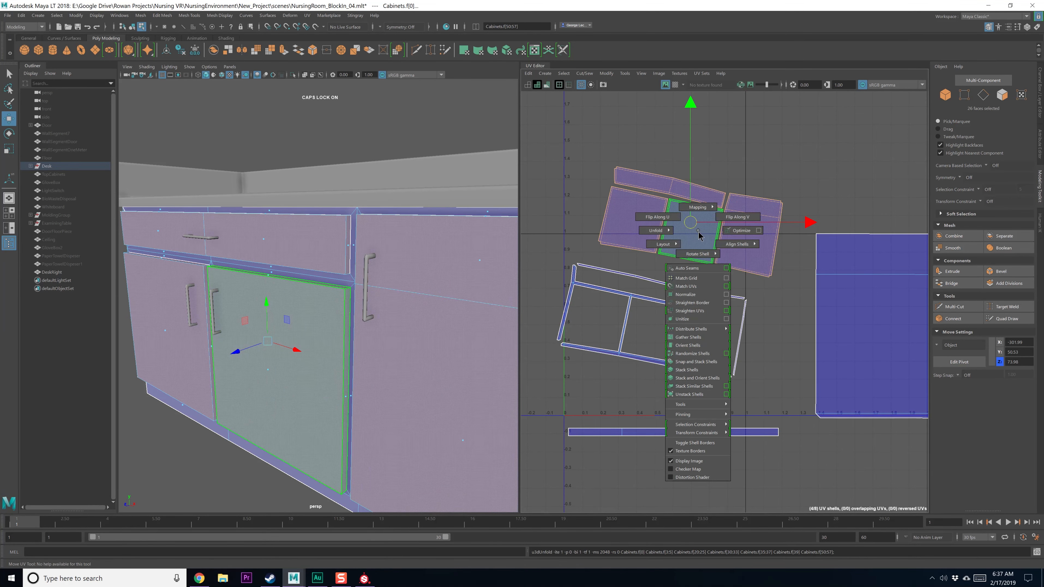
{"action": "right_click_drag", "start_coordinate": [699, 230], "coordinate": [675, 219], "text": "shift"}
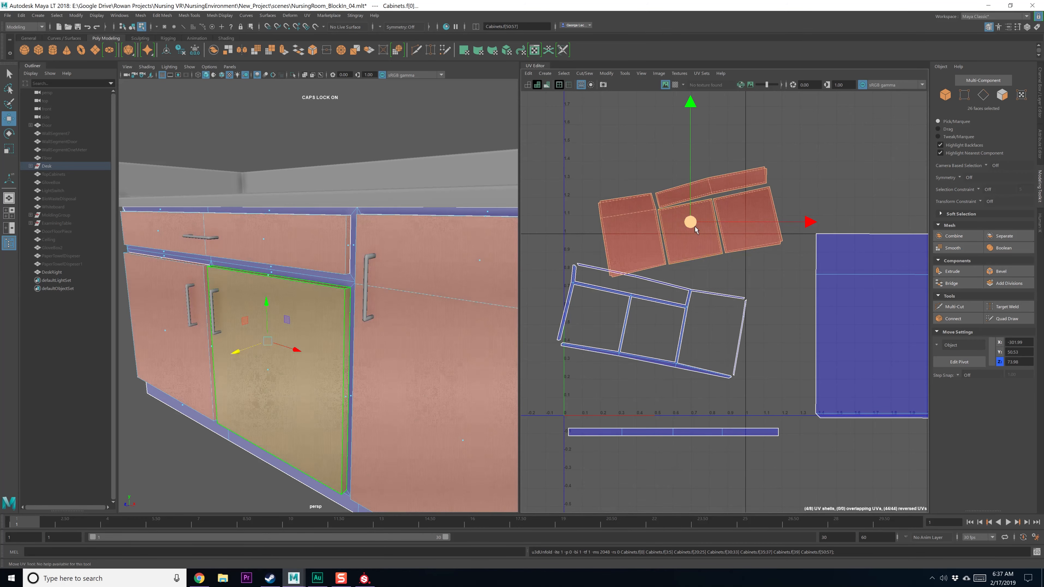
{"action": "scroll", "coordinate": [682, 236], "scroll_direction": "up", "scroll_amount": 2}
{"action": "key", "text": "ctrl+z"}
Cut the short corner edges on the drawer shell and the three door UV shells
{"action": "scroll", "coordinate": [682, 240], "scroll_direction": "up", "scroll_amount": 5}
{"action": "middle_click_drag", "start_coordinate": [646, 175], "coordinate": [694, 313], "text": "alt"}
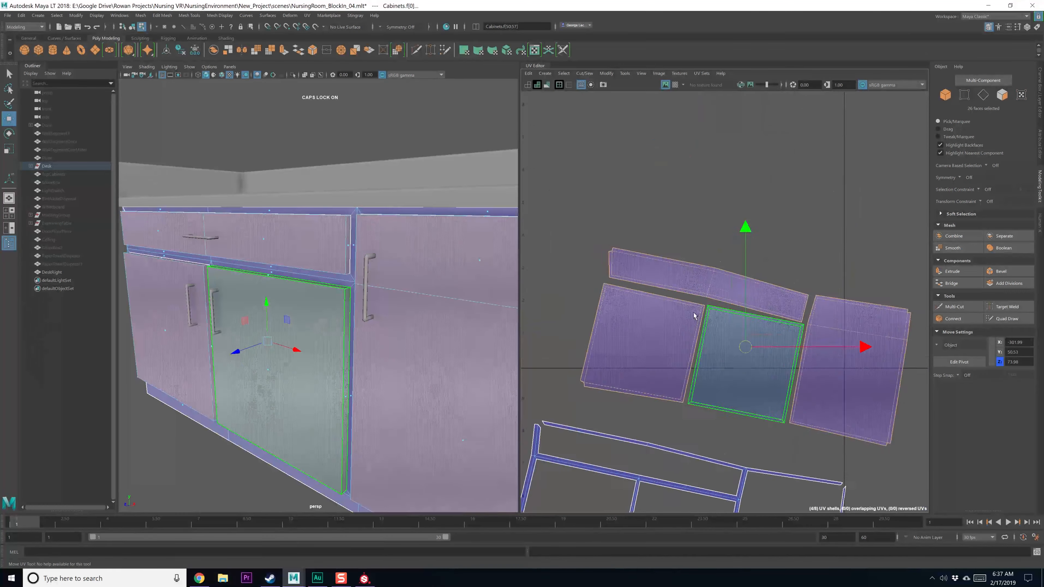
{"action": "scroll", "coordinate": [695, 314], "scroll_direction": "up", "scroll_amount": 5}
{"action": "right_click_drag", "start_coordinate": [621, 253], "coordinate": [622, 229]}
{"action": "left_click", "coordinate": [546, 266]}
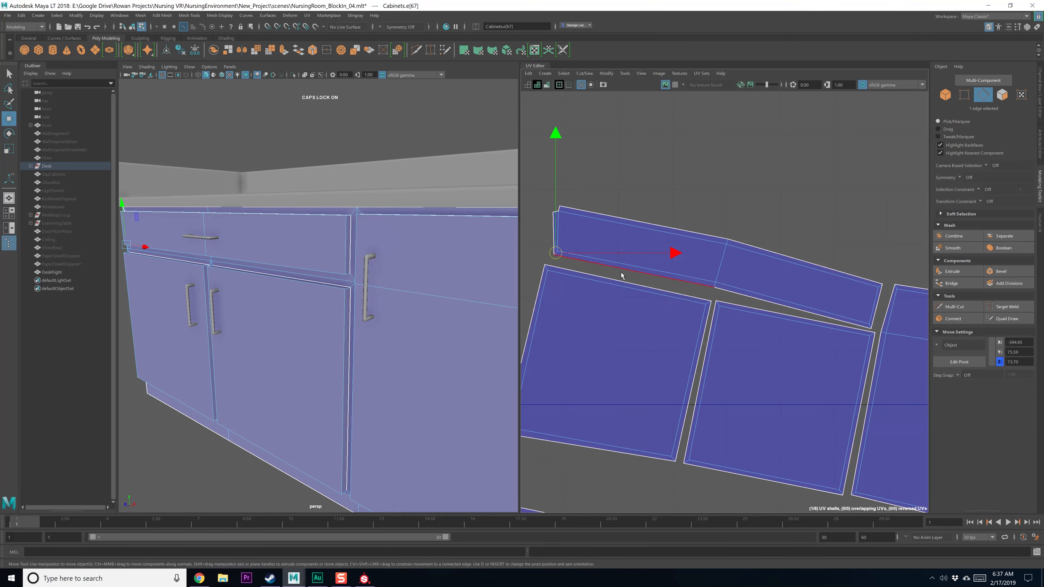
{"action": "middle_click_drag", "start_coordinate": [867, 324], "coordinate": [788, 287], "text": "alt"}
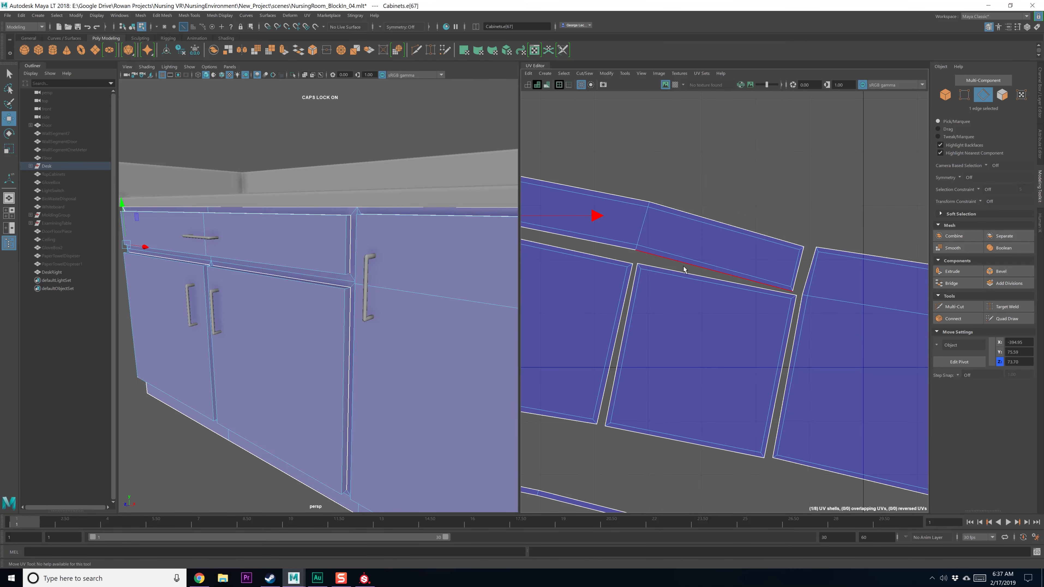
{"action": "mouse_move", "coordinate": [683, 267]}
{"action": "middle_mouse_down", "text": "alt"}
{"action": "mouse_move", "coordinate": [695, 269]}
{"action": "mouse_move", "coordinate": [686, 266]}
{"action": "middle_mouse_up", "text": "alt"}
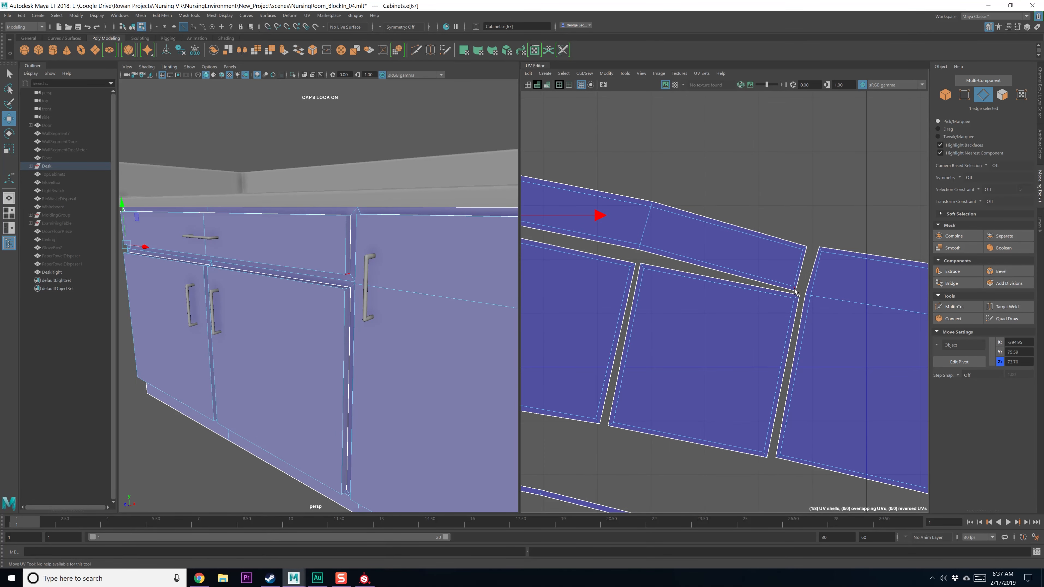
{"action": "middle_click_drag", "start_coordinate": [856, 305], "coordinate": [699, 287], "text": "alt"}
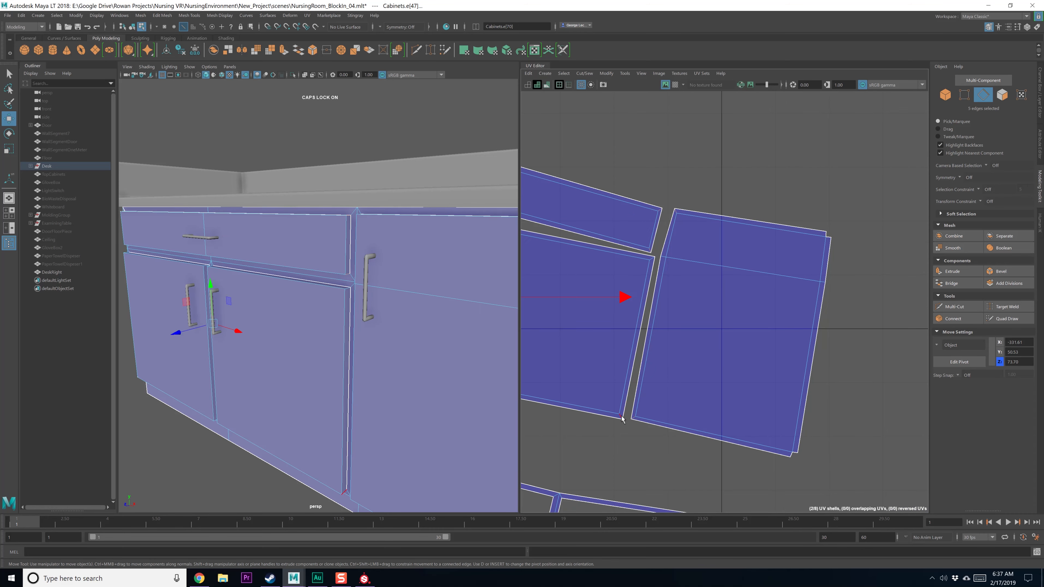
{"action": "left_click", "coordinate": [651, 262], "text": "shift"}
{"action": "middle_click_drag", "start_coordinate": [525, 290], "coordinate": [738, 320], "text": "alt"}
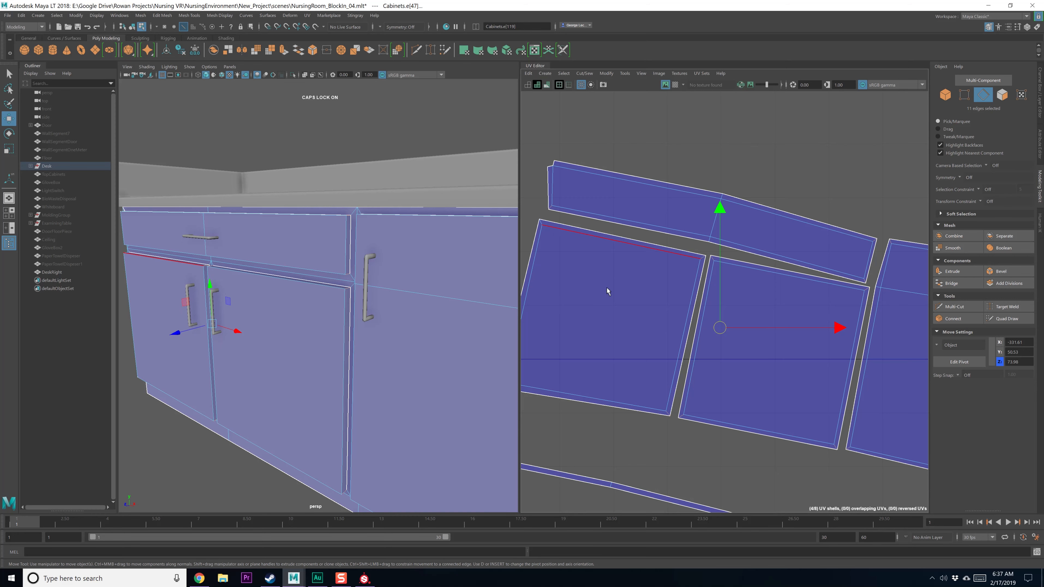
{"action": "middle_click_drag", "start_coordinate": [608, 291], "coordinate": [716, 298], "text": "alt"}
{"action": "middle_click_drag", "start_coordinate": [701, 398], "coordinate": [669, 375], "text": "alt"}
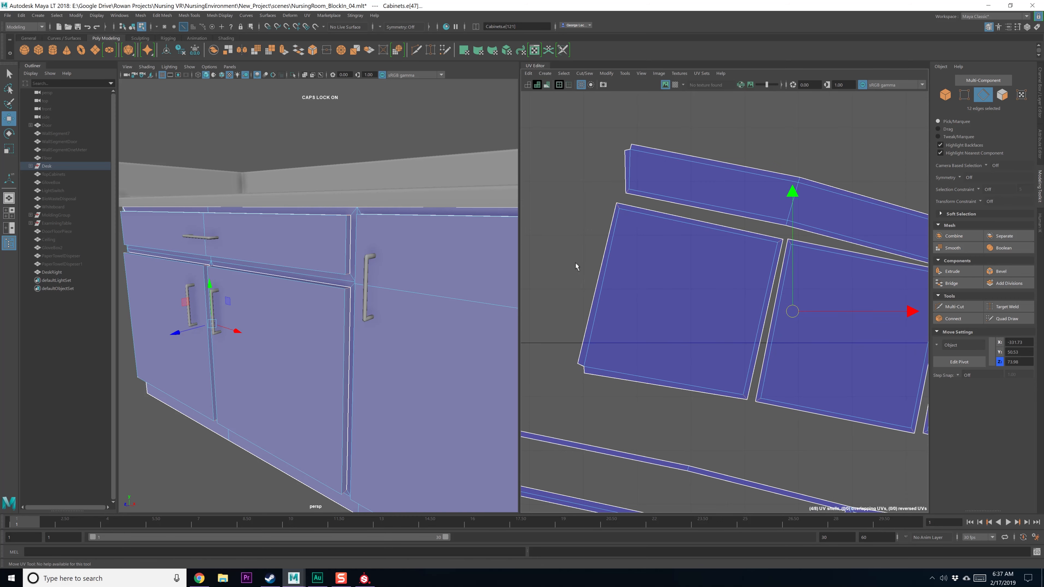
{"action": "right_click_drag", "start_coordinate": [575, 261], "coordinate": [549, 279], "text": "shift"}
Select the drawer shell and the three door shells together and unfold them
{"action": "right_click_drag", "start_coordinate": [660, 280], "coordinate": [639, 274]}
{"action": "scroll", "coordinate": [674, 293], "scroll_direction": "down", "scroll_amount": 4}
{"action": "middle_click_drag", "start_coordinate": [804, 278], "coordinate": [676, 255], "text": "alt"}
{"action": "left_click_drag", "start_coordinate": [580, 157], "coordinate": [757, 315]}
{"action": "right_click_drag", "start_coordinate": [757, 323], "coordinate": [676, 321], "text": "shift"}
{"action": "left_click", "coordinate": [724, 258]}
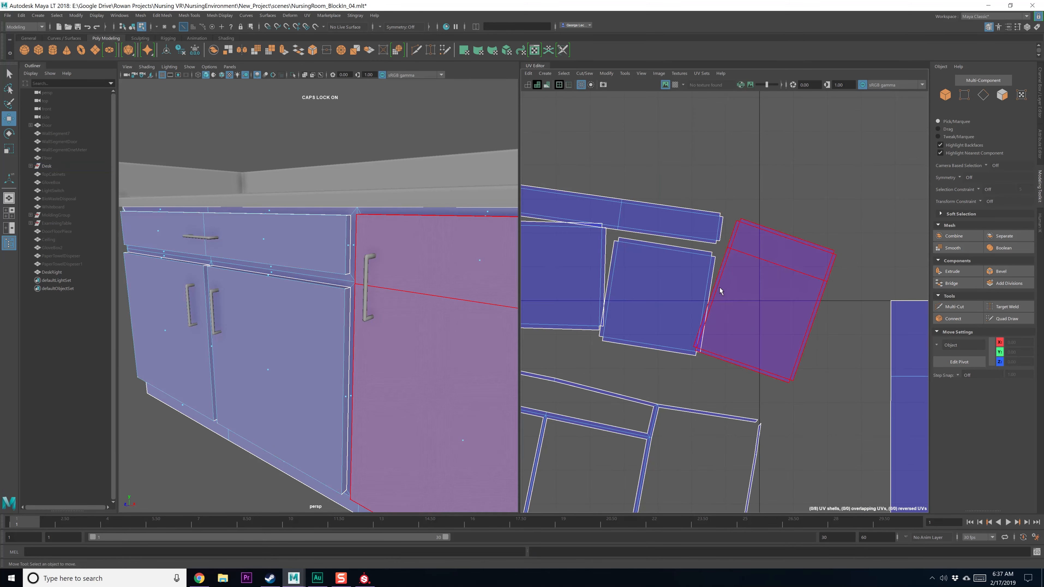
Straighten the drawer and door shells to the UV axes with Orient Shells
{"action": "scroll", "coordinate": [717, 312], "scroll_direction": "down", "scroll_amount": 3}
{"action": "left_click_drag", "start_coordinate": [612, 218], "coordinate": [764, 322]}
{"action": "right_click_drag", "start_coordinate": [752, 299], "coordinate": [745, 354], "text": "shift"}
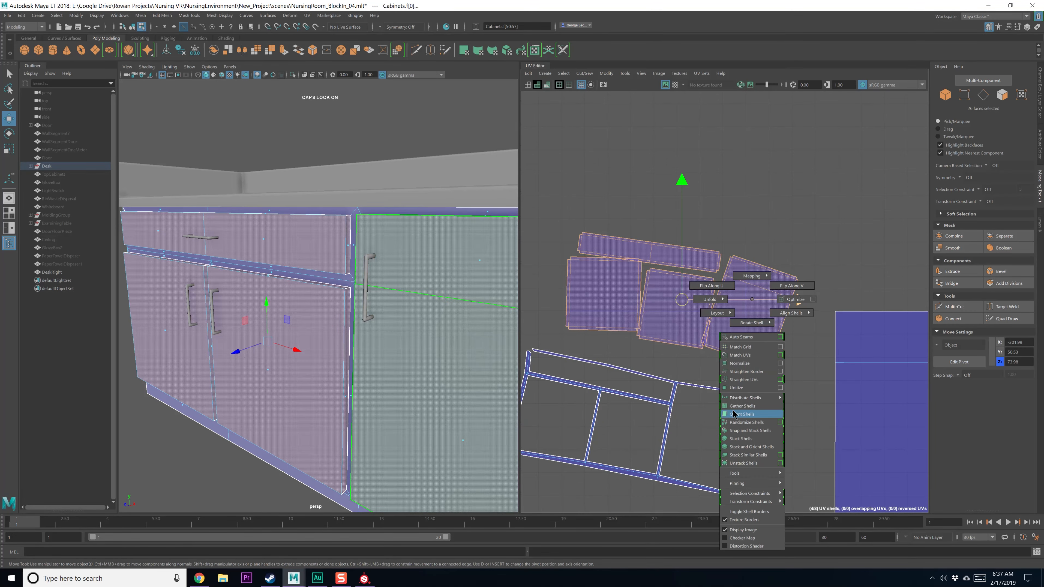
{"action": "right_click_drag", "start_coordinate": [733, 410], "coordinate": [733, 412], "text": "shift"}
{"action": "left_click", "coordinate": [739, 372]}
{"action": "middle_click_drag", "start_coordinate": [684, 327], "coordinate": [727, 247], "text": "alt"}
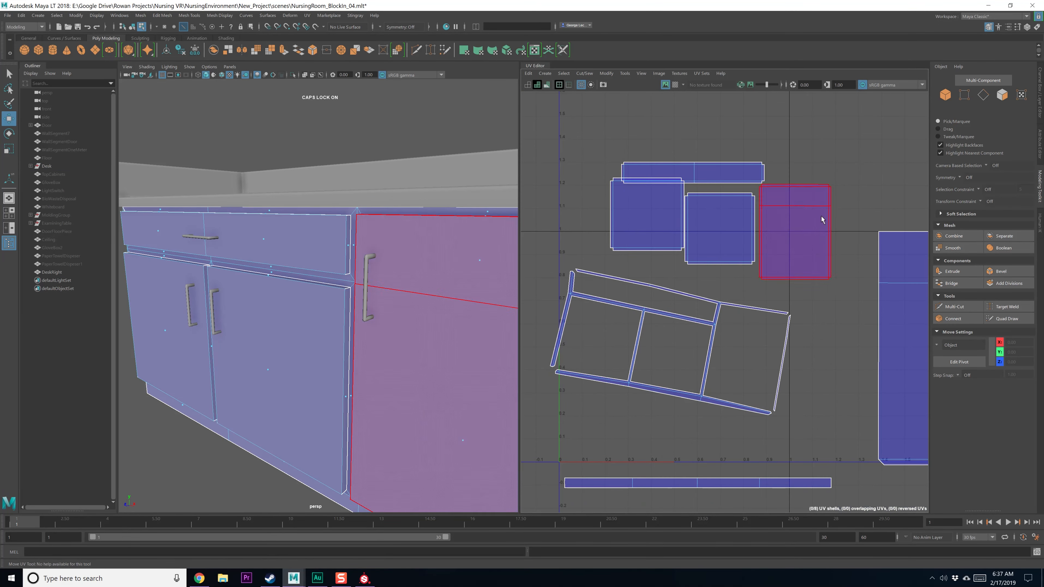
Detach the left stile and the rails above and below the second door from the cabinet frame as separate UV shells
{"action": "left_click", "coordinate": [652, 316]}
{"action": "scroll", "coordinate": [667, 366], "scroll_direction": "up", "scroll_amount": 5}
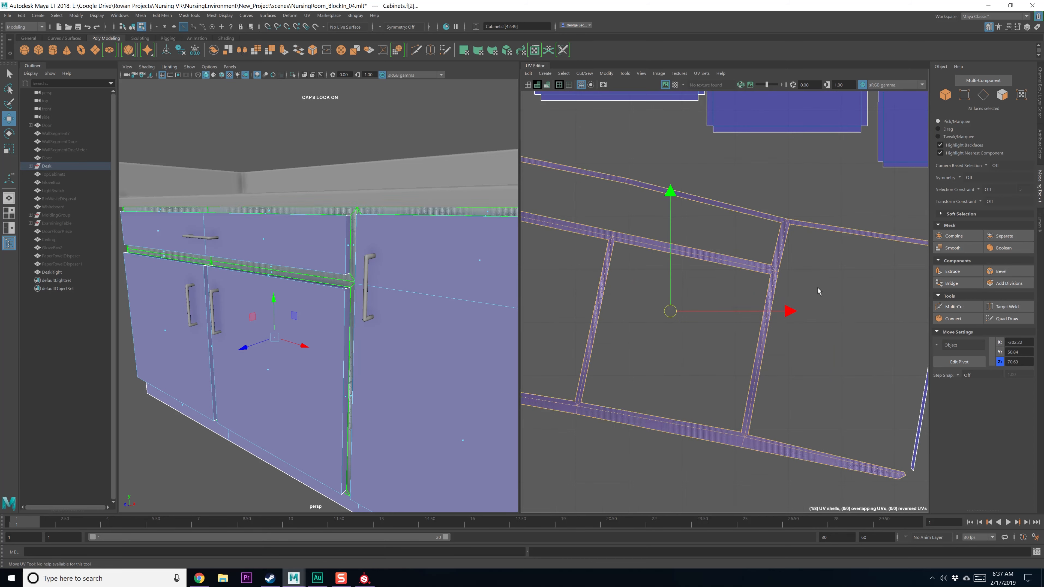
{"action": "middle_click_drag", "start_coordinate": [752, 397], "coordinate": [616, 371], "text": "alt"}
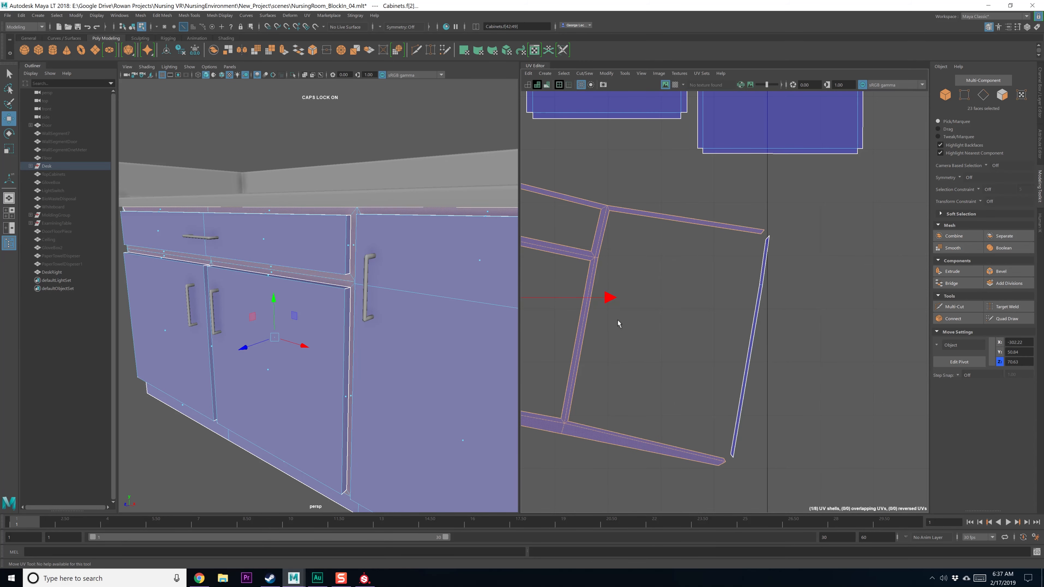
{"action": "left_click", "coordinate": [753, 364]}
{"action": "scroll", "coordinate": [593, 363], "scroll_direction": "down", "scroll_amount": 5}
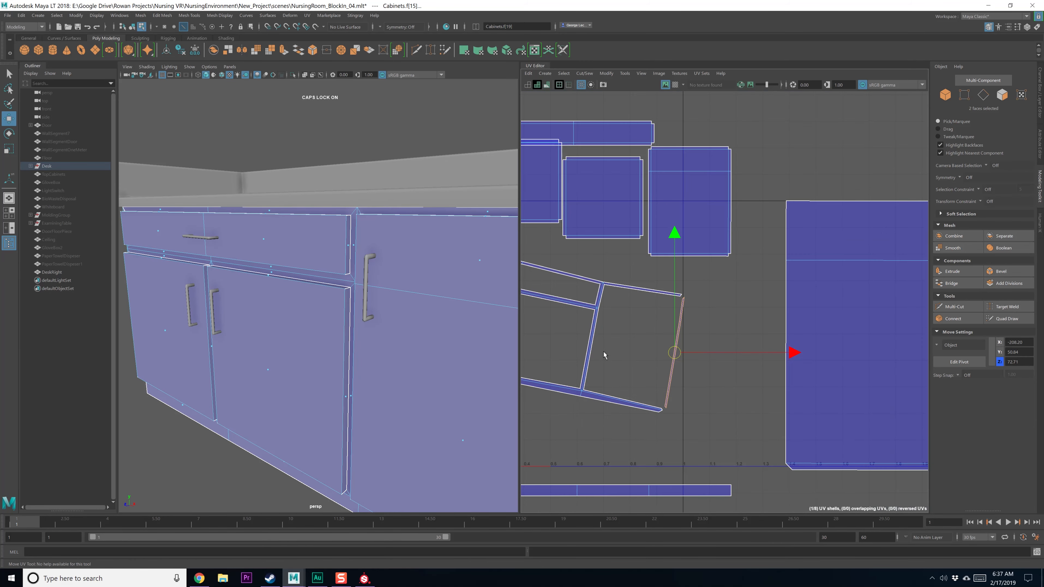
{"action": "scroll", "coordinate": [675, 345], "scroll_direction": "up", "scroll_amount": 4}
{"action": "right_click_drag", "start_coordinate": [639, 260], "coordinate": [641, 265]}
{"action": "left_click_drag", "start_coordinate": [641, 230], "coordinate": [603, 309]}
{"action": "middle_click_drag", "start_coordinate": [558, 289], "coordinate": [664, 315], "text": "alt"}
{"action": "middle_click_drag", "start_coordinate": [791, 386], "coordinate": [755, 346], "text": "alt"}
{"action": "left_click_drag", "start_coordinate": [702, 345], "coordinate": [673, 423], "text": "shift"}
{"action": "middle_click_drag", "start_coordinate": [611, 400], "coordinate": [702, 415], "text": "alt"}
{"action": "middle_click_drag", "start_coordinate": [685, 315], "coordinate": [676, 345], "text": "alt"}
{"action": "left_click_drag", "start_coordinate": [580, 292], "coordinate": [621, 320], "text": "shift"}
{"action": "middle_click_drag", "start_coordinate": [681, 336], "coordinate": [614, 331], "text": "alt"}
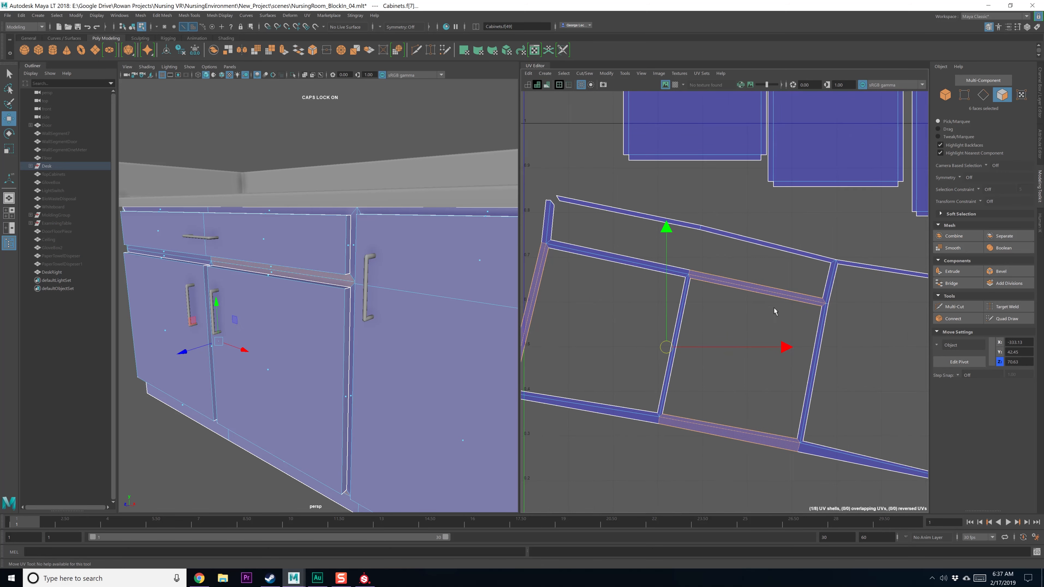
{"action": "middle_click_drag", "start_coordinate": [774, 311], "coordinate": [690, 304], "text": "alt"}
{"action": "right_click", "coordinate": [773, 340], "text": "shift"}
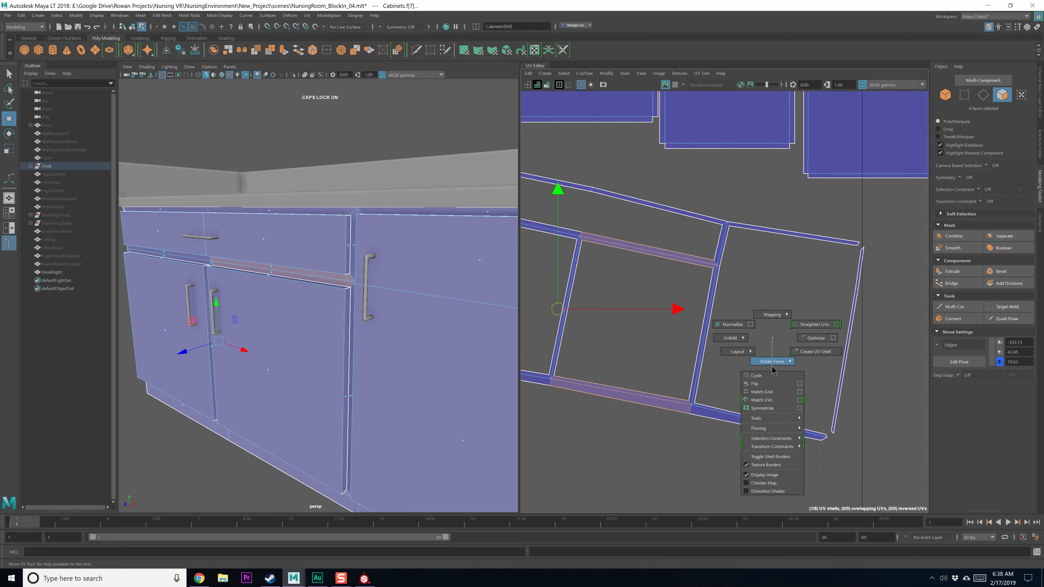
{"action": "scroll", "coordinate": [760, 362], "scroll_direction": "down", "scroll_amount": 3}
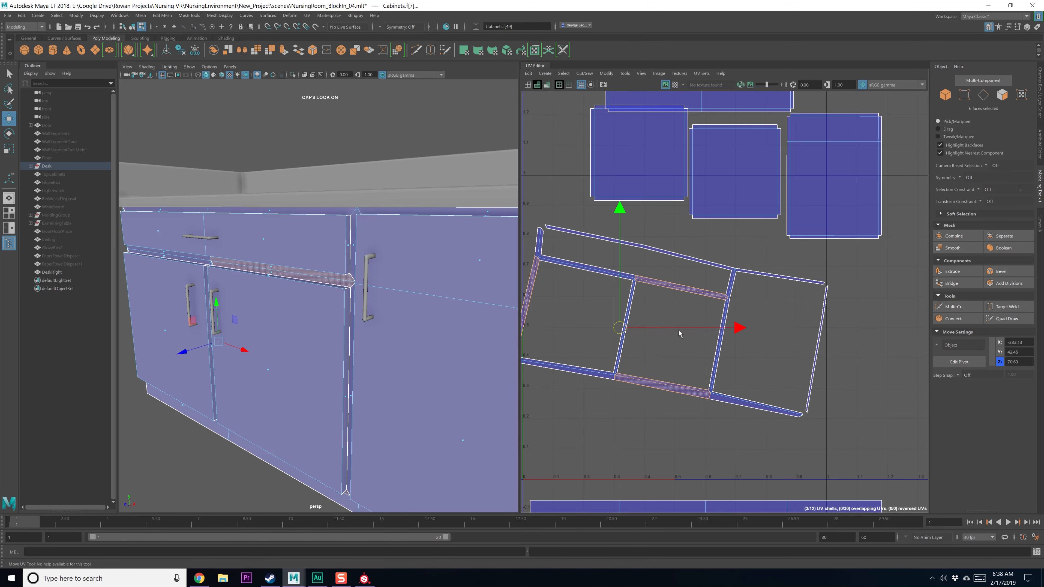
Move the detached stile and rail shells up and away from the cabinet frame shell into empty UV space
{"action": "left_click_drag", "start_coordinate": [619, 329], "coordinate": [513, 243]}
{"action": "middle_click_drag", "start_coordinate": [534, 260], "coordinate": [661, 372], "text": "alt"}
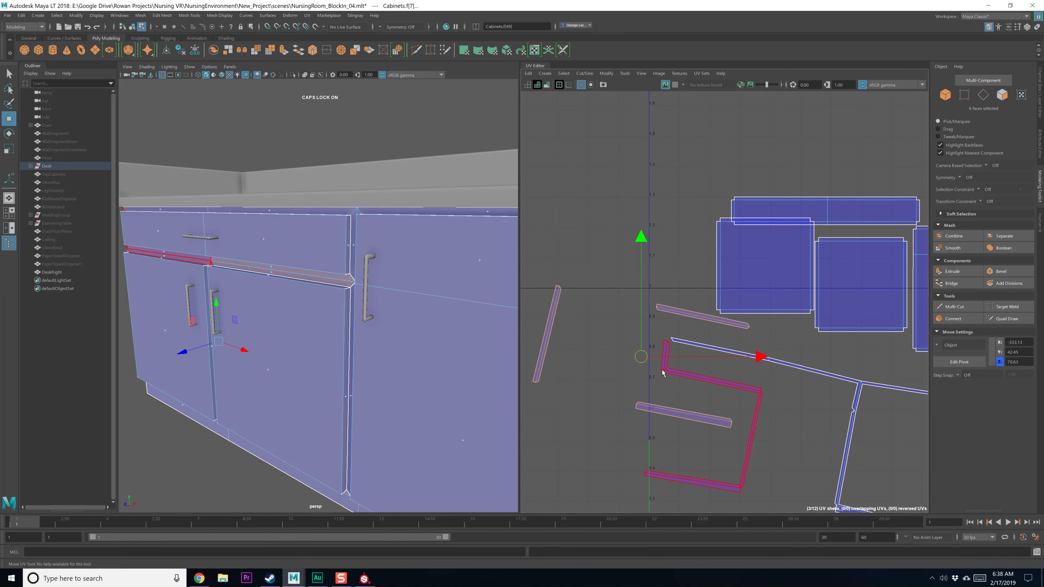
{"action": "left_click_drag", "start_coordinate": [636, 351], "coordinate": [562, 231]}
{"action": "middle_click_drag", "start_coordinate": [721, 430], "coordinate": [632, 350], "text": "alt"}
Detach the top rail over the drawer, the stile between the doors and the large door's bottom rail as separate UV shells
{"action": "scroll", "coordinate": [741, 362], "scroll_direction": "up", "scroll_amount": 2}
{"action": "right_click", "coordinate": [772, 318]}
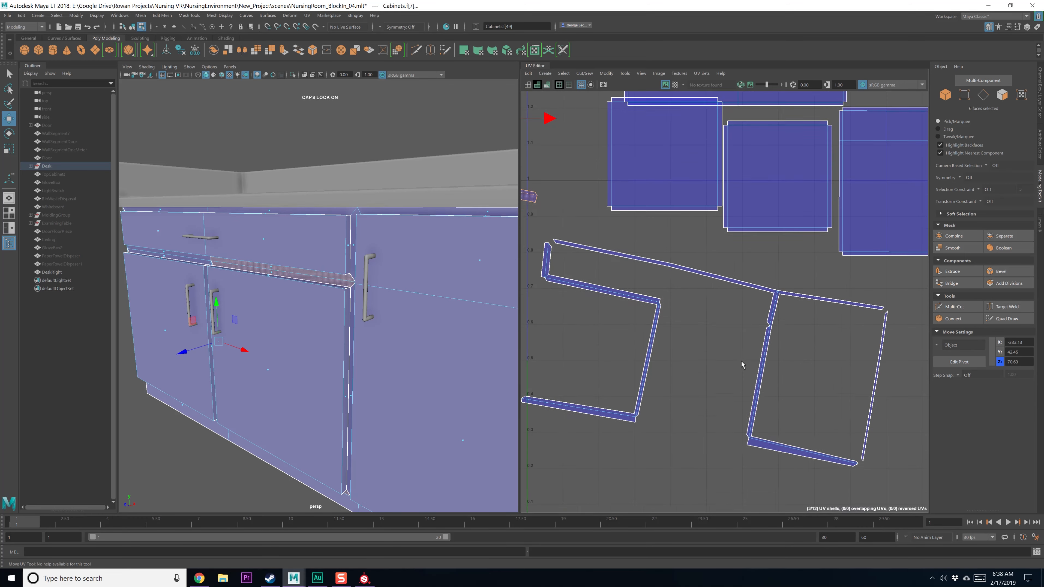
{"action": "left_click", "coordinate": [772, 341]}
{"action": "middle_click_drag", "start_coordinate": [794, 366], "coordinate": [689, 363], "text": "alt"}
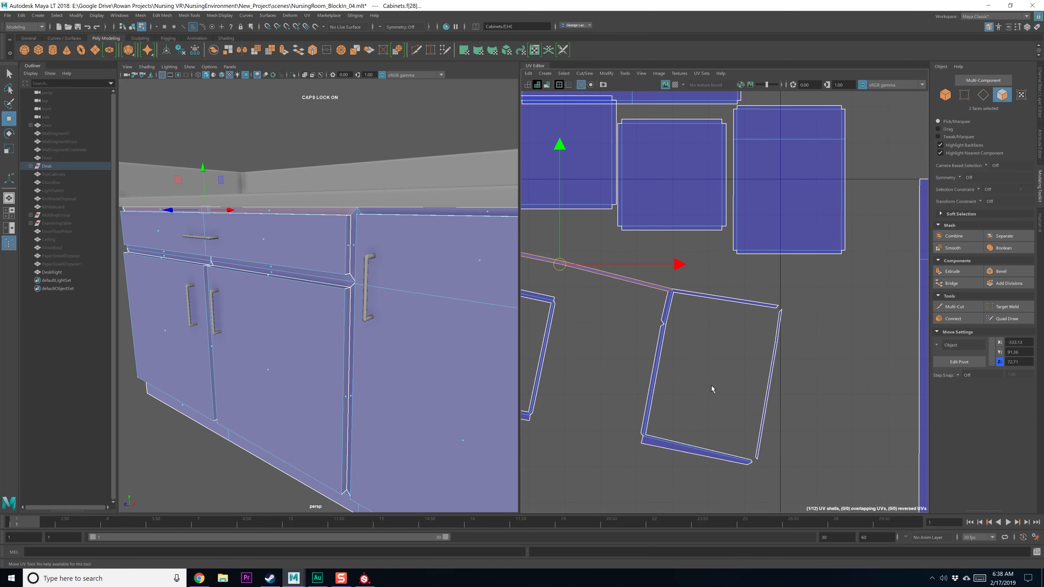
{"action": "left_click_drag", "start_coordinate": [687, 428], "coordinate": [677, 449], "text": "shift"}
{"action": "middle_click_drag", "start_coordinate": [640, 400], "coordinate": [734, 383], "text": "alt"}
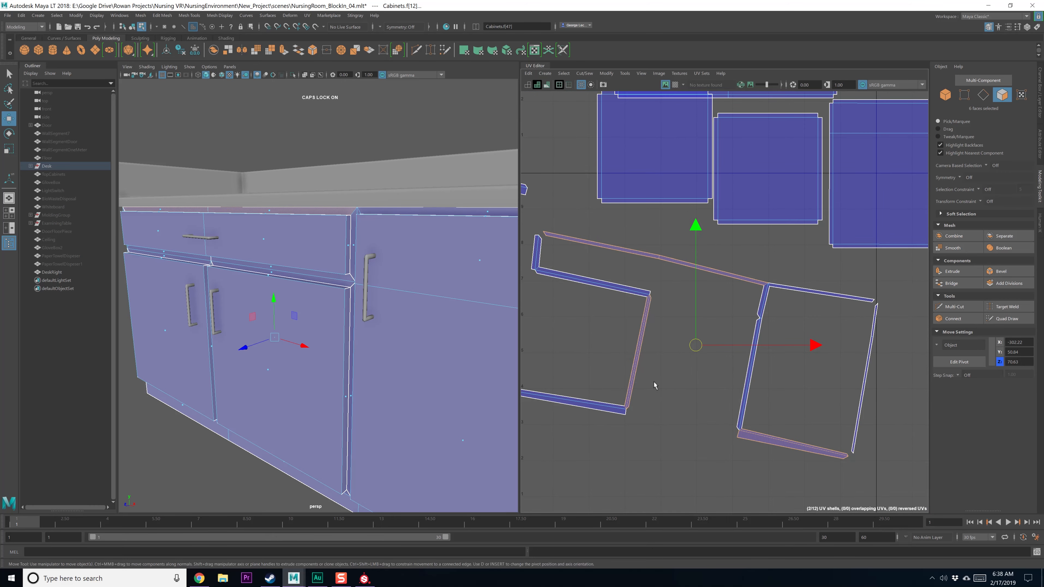
{"action": "middle_click_drag", "start_coordinate": [655, 385], "coordinate": [644, 369], "text": "alt"}
{"action": "right_click_drag", "start_coordinate": [663, 368], "coordinate": [706, 377], "text": "shift"}
{"action": "scroll", "coordinate": [712, 386], "scroll_direction": "down", "scroll_amount": 7}
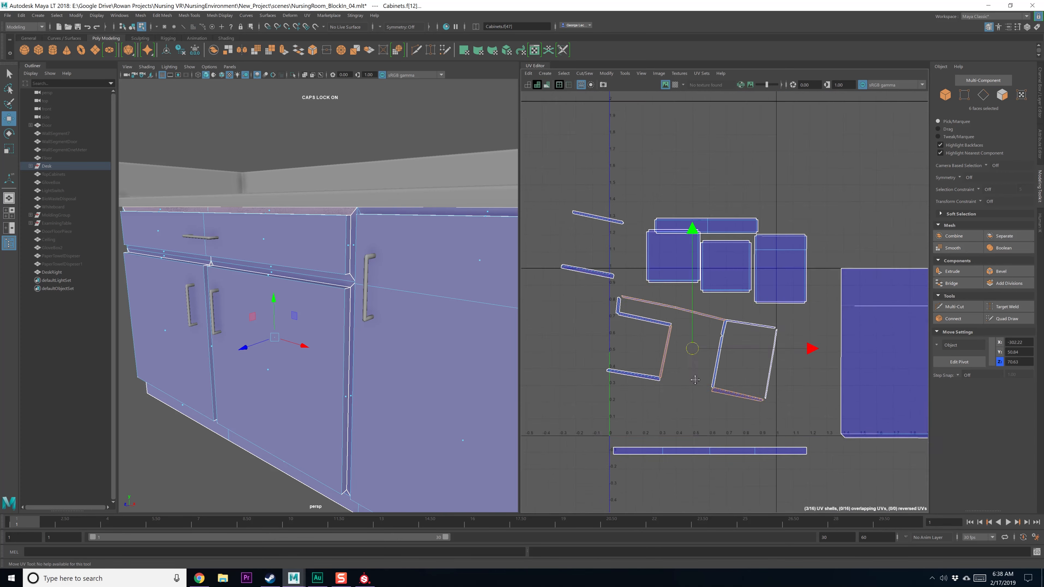
Move the newly detached top rail, stile and bottom rail shells beside the other loose strips
{"action": "middle_click_drag", "start_coordinate": [695, 380], "coordinate": [729, 414], "text": "alt"}
{"action": "left_click_drag", "start_coordinate": [734, 377], "coordinate": [583, 275]}
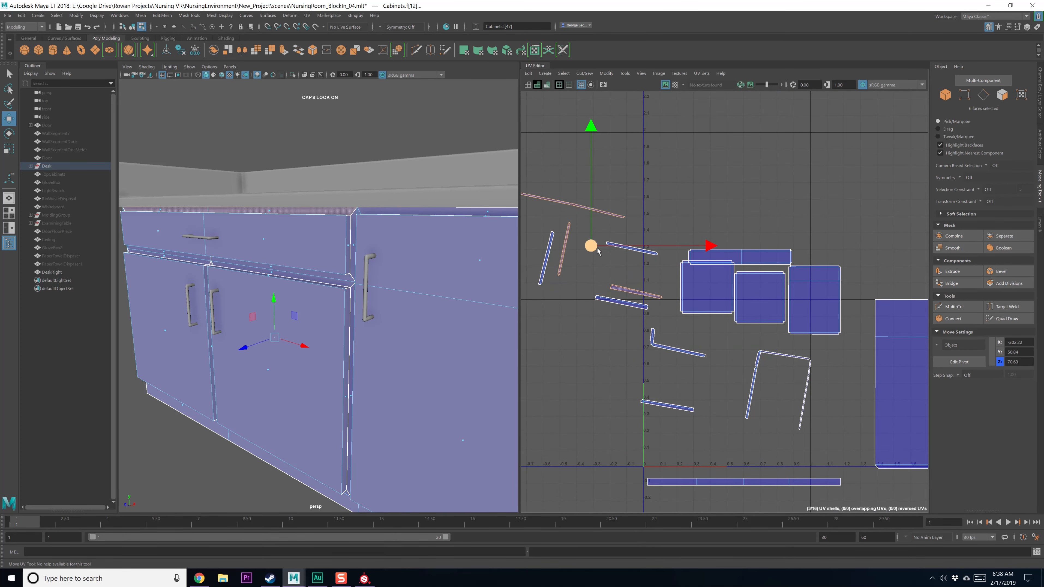
{"action": "middle_click_drag", "start_coordinate": [598, 252], "coordinate": [653, 282], "text": "alt"}
Select the six detached strip shells, unfold them and straighten them to the UV axes with Orient Shells
{"action": "right_click_drag", "start_coordinate": [657, 276], "coordinate": [567, 203], "text": "shift"}
{"action": "left_click_drag", "start_coordinate": [689, 335], "coordinate": [691, 336]}
{"action": "right_click_drag", "start_coordinate": [695, 334], "coordinate": [702, 455], "text": "shift"}
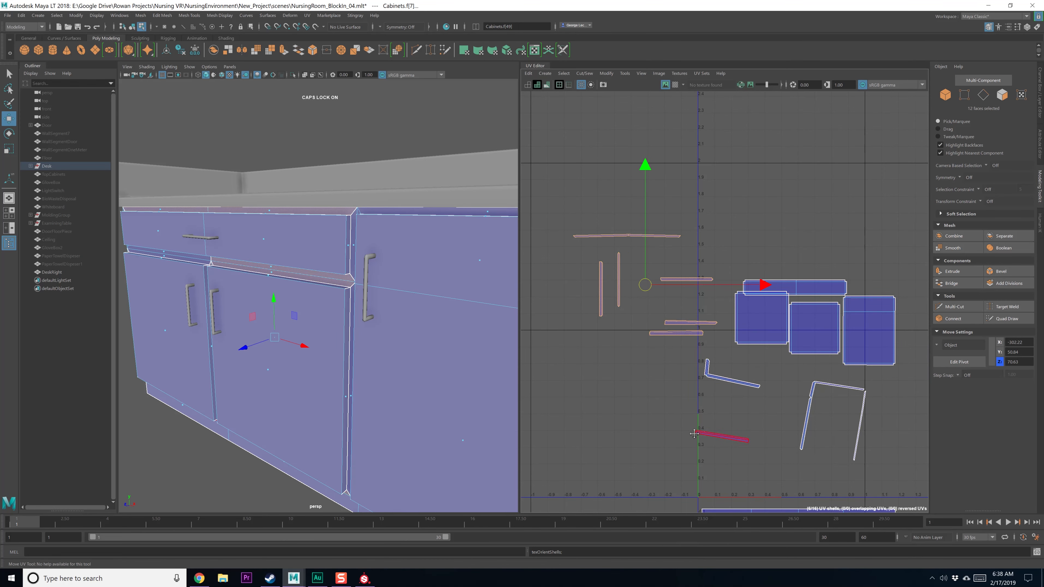
{"action": "middle_click_drag", "start_coordinate": [669, 315], "coordinate": [639, 303], "text": "alt"}
{"action": "right_click_drag", "start_coordinate": [636, 302], "coordinate": [567, 305], "text": "shift"}
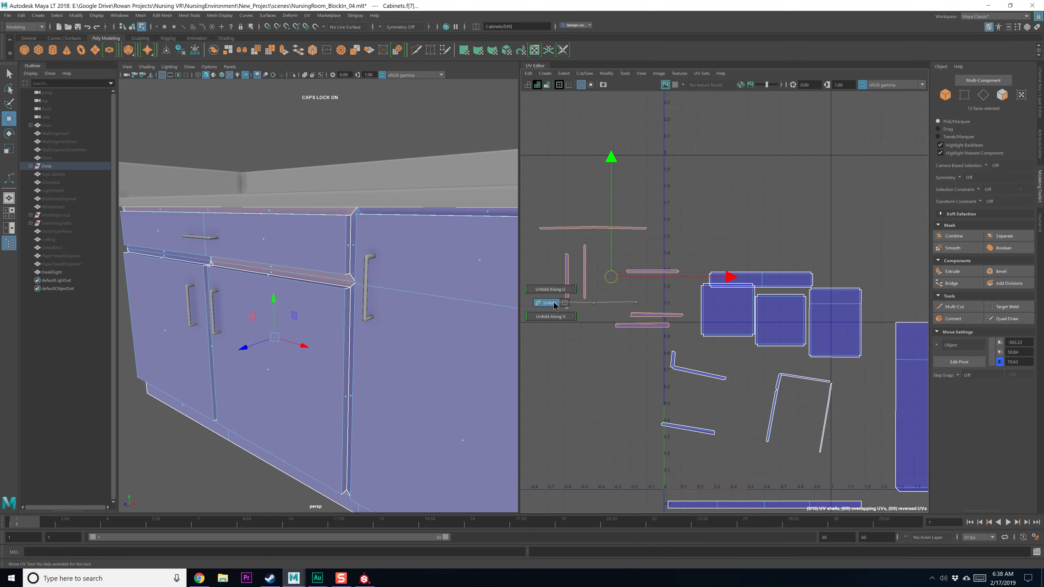
{"action": "right_click_drag", "start_coordinate": [643, 293], "coordinate": [621, 340], "text": "shift"}
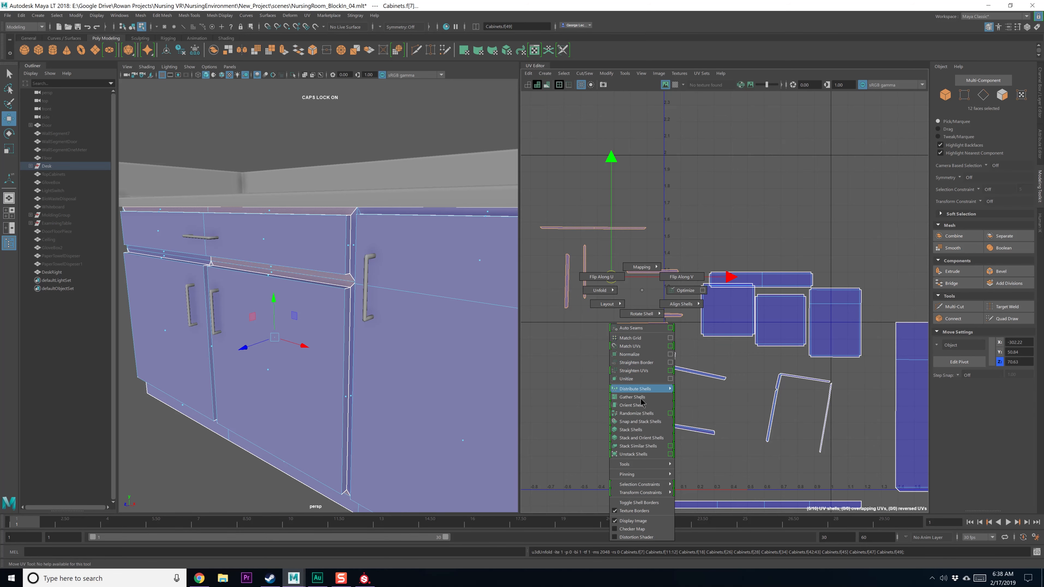
{"action": "right_click_drag", "start_coordinate": [641, 399], "coordinate": [642, 406], "text": "shift"}
{"action": "left_click", "coordinate": [743, 447]}
Detach the short stile piece from the L-shaped frame shell as its own UV shell and move it aside
{"action": "middle_click_drag", "start_coordinate": [668, 328], "coordinate": [611, 290], "text": "alt"}
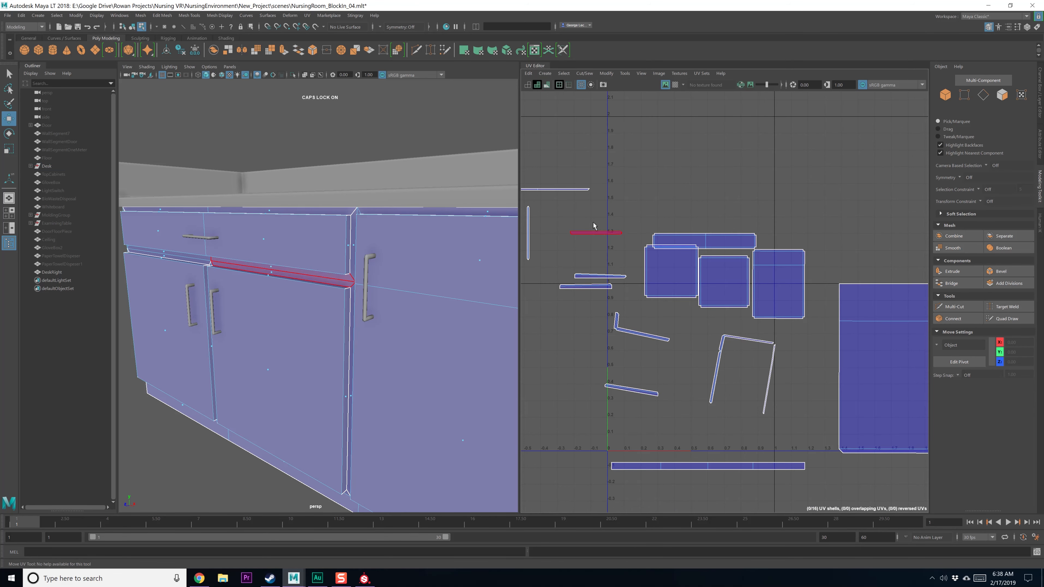
{"action": "left_click_drag", "start_coordinate": [600, 331], "coordinate": [599, 329]}
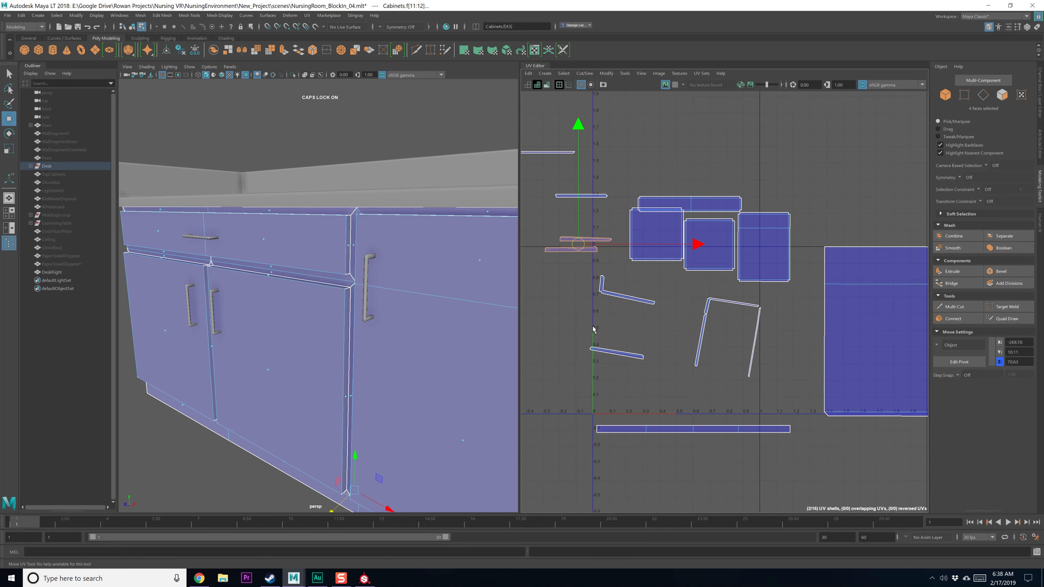
{"action": "left_click_drag", "start_coordinate": [586, 268], "coordinate": [612, 310], "text": "shift"}
{"action": "scroll", "coordinate": [615, 320], "scroll_direction": "up", "scroll_amount": 3}
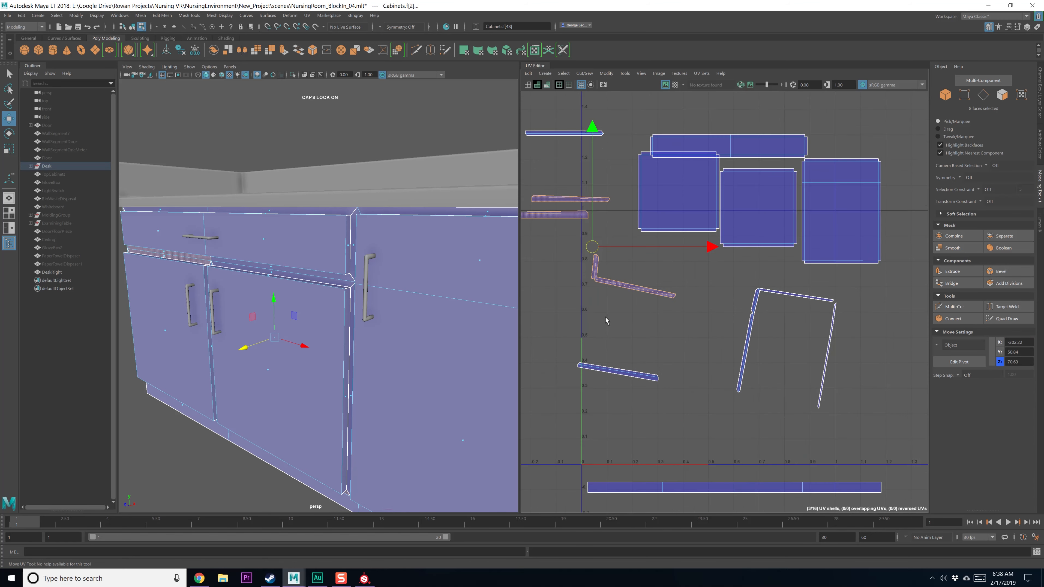
{"action": "right_click", "coordinate": [619, 335]}
{"action": "left_click", "coordinate": [580, 257]}
{"action": "left_click_drag", "start_coordinate": [580, 254], "coordinate": [616, 268]}
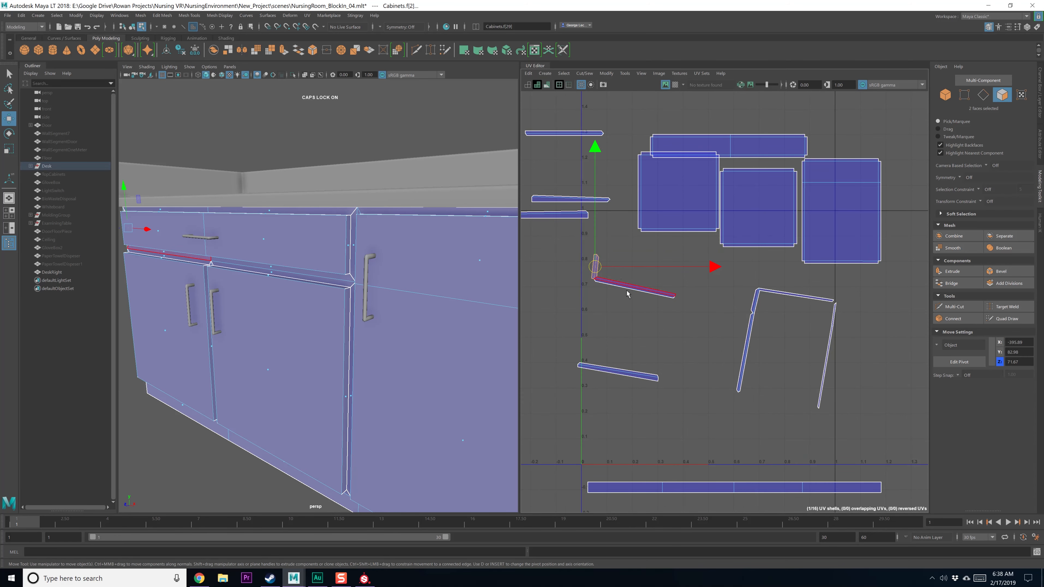
{"action": "scroll", "coordinate": [628, 293], "scroll_direction": "up", "scroll_amount": 1}
{"action": "middle_click_drag", "start_coordinate": [629, 296], "coordinate": [638, 317], "text": "alt"}
{"action": "right_click_drag", "start_coordinate": [645, 345], "coordinate": [685, 358], "text": "shift"}
{"action": "right_click", "coordinate": [645, 345]}
{"action": "left_click_drag", "start_coordinate": [600, 284], "coordinate": [560, 273]}
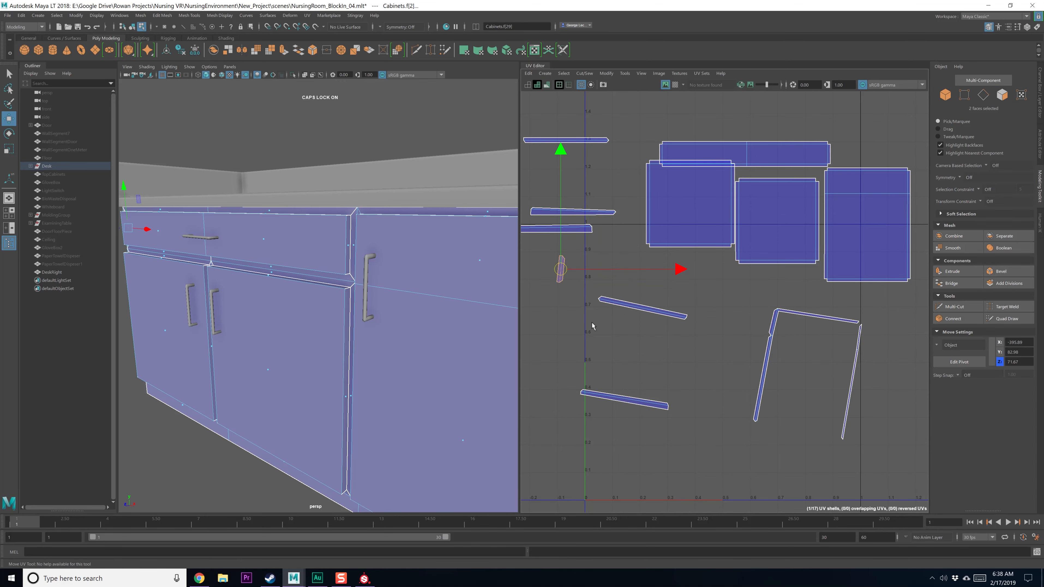
Detach the top rail over the large door as its own UV shell and move it clear of the remaining stile
{"action": "scroll", "coordinate": [578, 378], "scroll_direction": "down", "scroll_amount": 2}
{"action": "middle_click_drag", "start_coordinate": [723, 333], "coordinate": [685, 343], "text": "alt"}
{"action": "scroll", "coordinate": [730, 349], "scroll_direction": "up", "scroll_amount": 2}
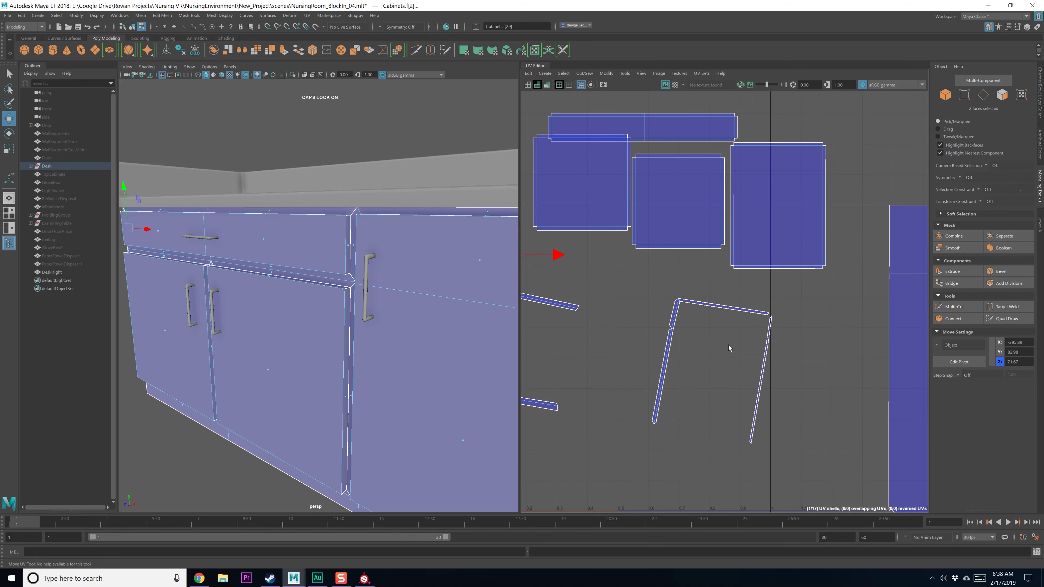
{"action": "right_click_drag", "start_coordinate": [730, 349], "coordinate": [662, 320]}
{"action": "left_click", "coordinate": [721, 306]}
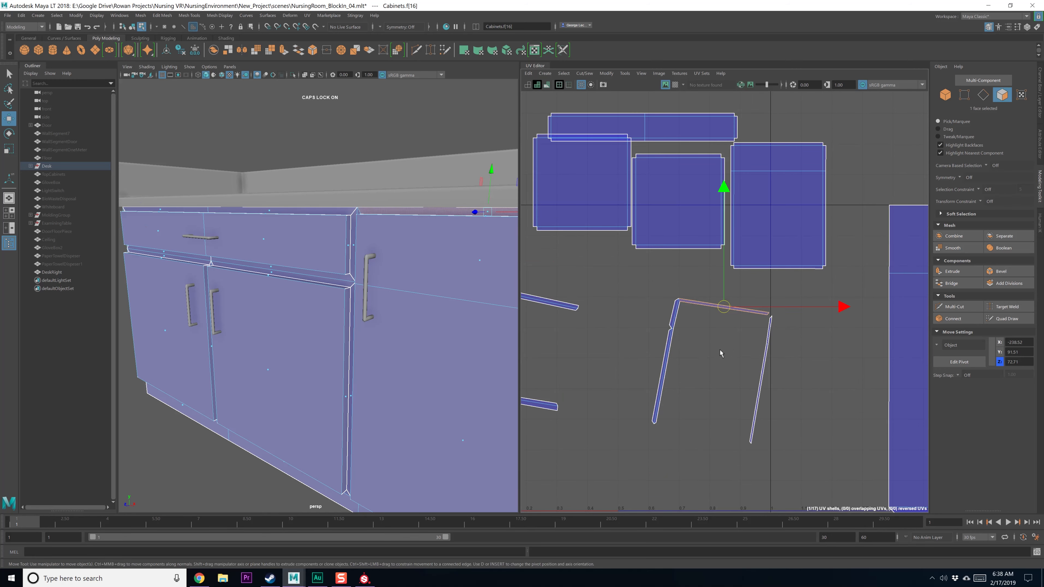
{"action": "right_click_drag", "start_coordinate": [720, 355], "coordinate": [749, 374], "text": "shift"}
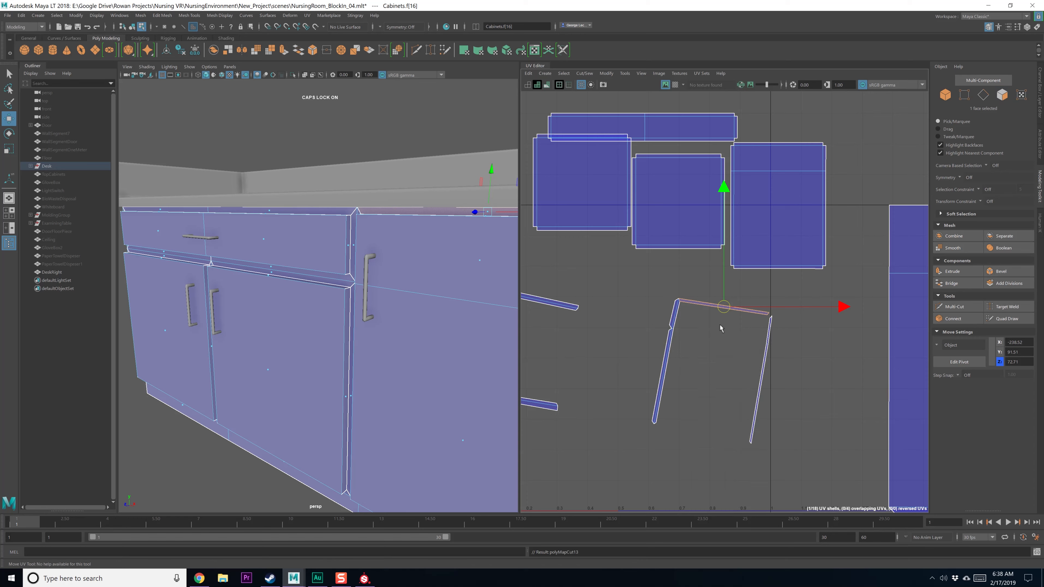
{"action": "scroll", "coordinate": [700, 370], "scroll_direction": "down", "scroll_amount": 4}
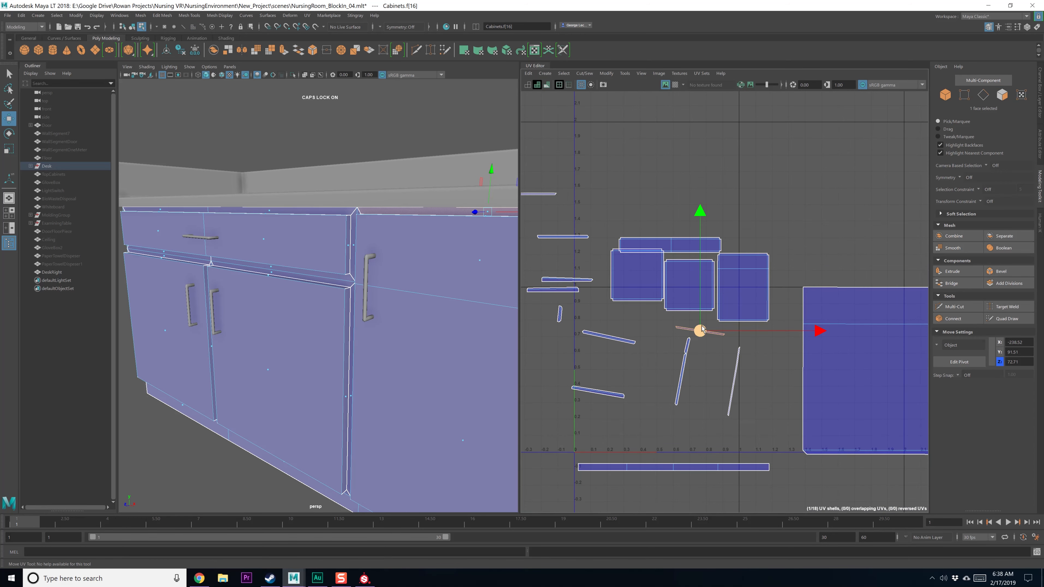
{"action": "scroll", "coordinate": [701, 329], "scroll_direction": "up", "scroll_amount": 5}
Select all the frame strip shells together, unfold them and align them to the UV axes with Orient Shells
{"action": "right_click", "coordinate": [702, 340]}
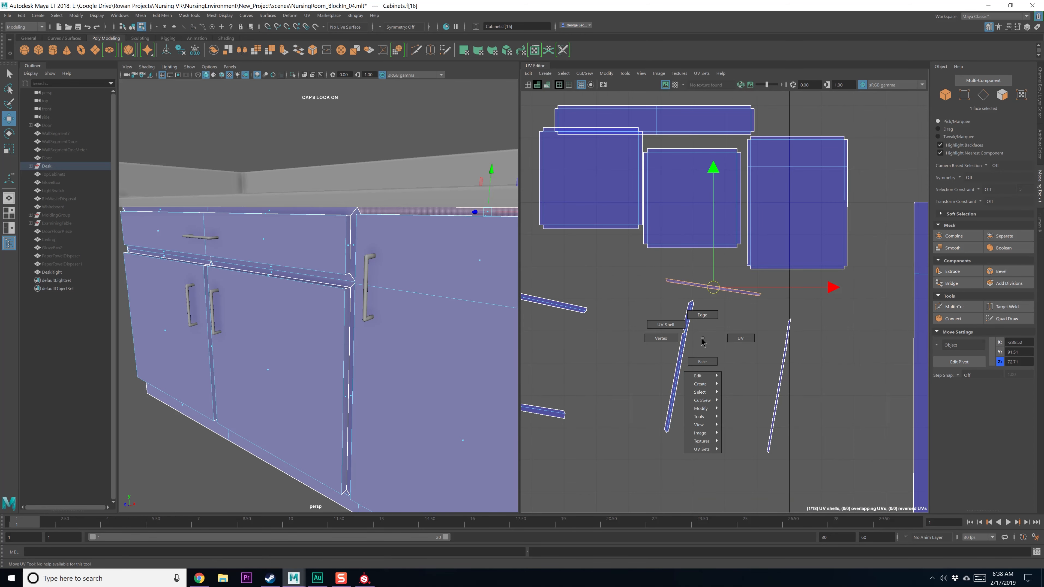
{"action": "left_click", "coordinate": [665, 325]}
{"action": "scroll", "coordinate": [665, 331], "scroll_direction": "down", "scroll_amount": 4}
{"action": "left_click_drag", "start_coordinate": [539, 176], "coordinate": [719, 384]}
{"action": "right_click_drag", "start_coordinate": [754, 334], "coordinate": [671, 334], "text": "shift"}
{"action": "right_click_drag", "start_coordinate": [703, 291], "coordinate": [698, 407], "text": "shift"}
{"action": "left_click", "coordinate": [698, 371]}
{"action": "scroll", "coordinate": [720, 366], "scroll_direction": "up", "scroll_amount": 2}
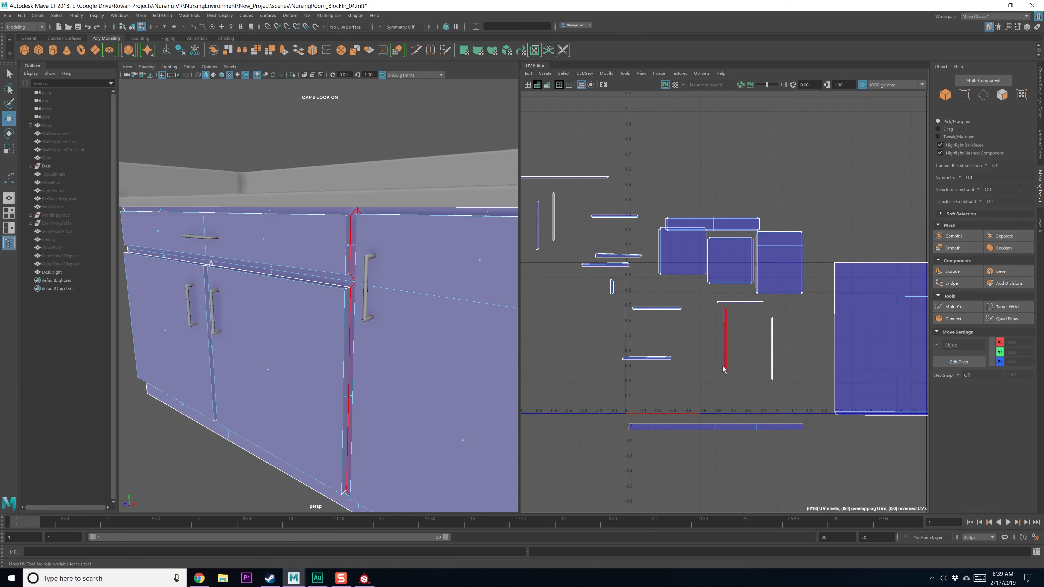
Select the slanted bottom-rail strips in the UV layout to locate them on the cabinet model
{"action": "scroll", "coordinate": [725, 370], "scroll_direction": "down", "scroll_amount": 2}
{"action": "scroll", "coordinate": [629, 284], "scroll_direction": "up", "scroll_amount": 1}
{"action": "left_click", "coordinate": [628, 285]}
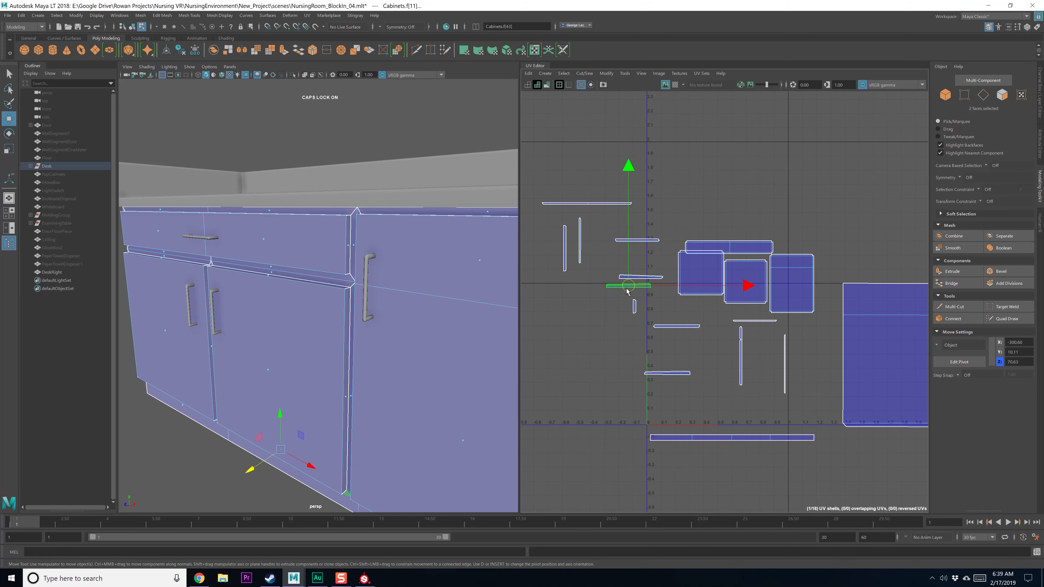
{"action": "left_click", "coordinate": [640, 278]}
{"action": "left_click", "coordinate": [630, 286]}
{"action": "scroll", "coordinate": [629, 296], "scroll_direction": "up", "scroll_amount": 8}
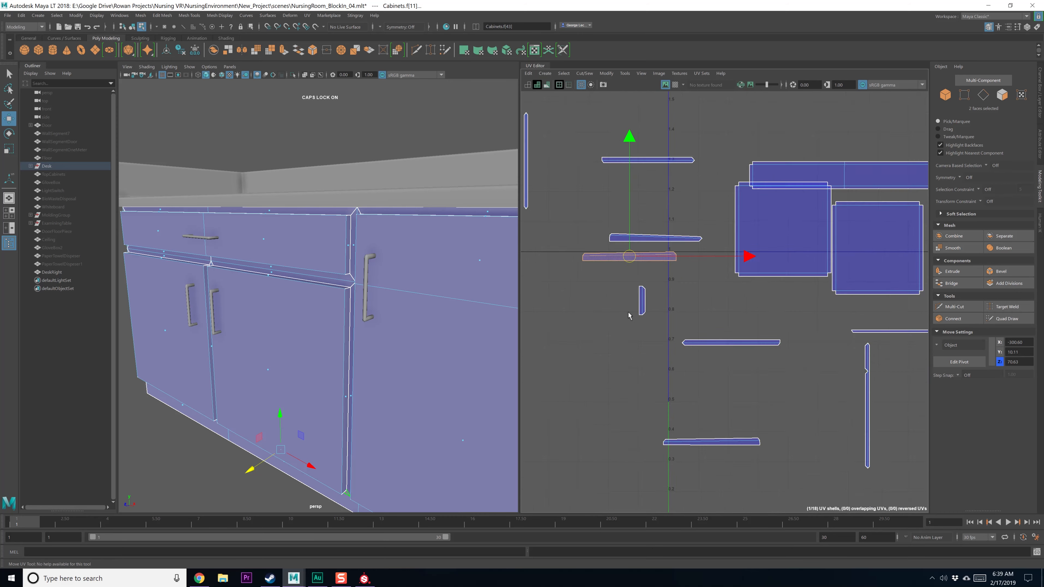
Select the two bottom-edge vertices below the stile beside the large door and snap them level with the cabinet's end corner
{"action": "left_click_drag", "start_coordinate": [377, 456], "coordinate": [399, 356], "text": "alt"}
{"action": "middle_click_drag", "start_coordinate": [434, 255], "coordinate": [412, 304], "text": "alt"}
{"action": "left_click_drag", "start_coordinate": [412, 305], "coordinate": [306, 403], "text": "alt"}
{"action": "right_click_drag", "start_coordinate": [373, 300], "coordinate": [321, 300]}
{"action": "left_click_drag", "start_coordinate": [306, 307], "coordinate": [329, 354], "text": "alt"}
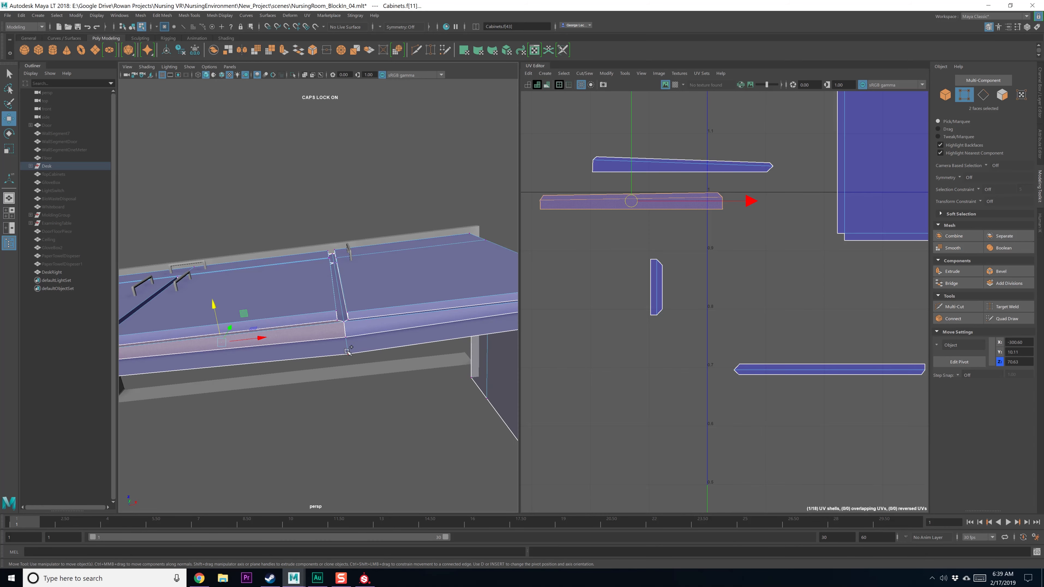
{"action": "key", "text": "q"}
{"action": "left_click", "coordinate": [345, 337]}
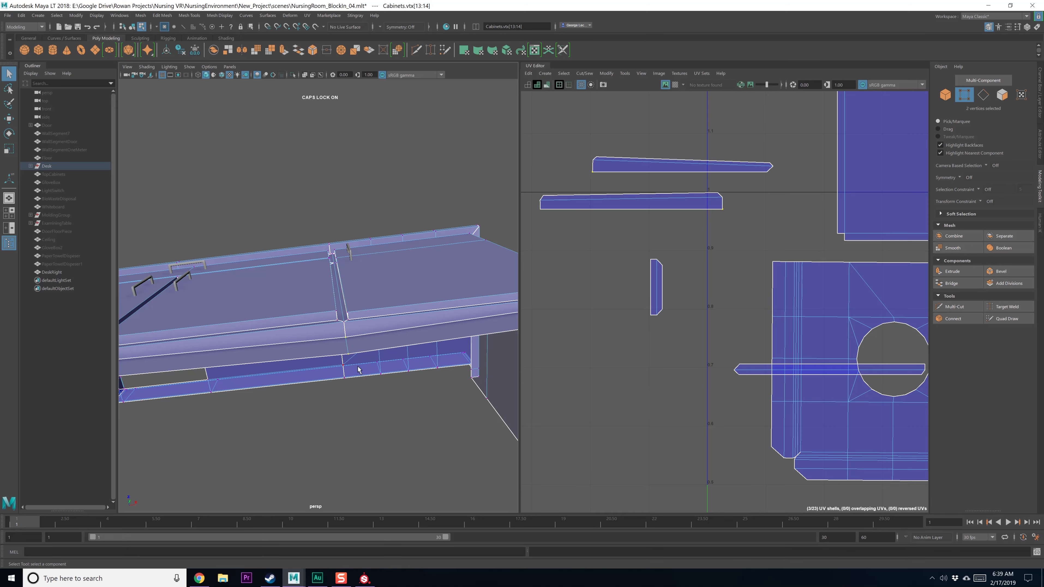
{"action": "key", "text": "w"}
{"action": "left_click_drag", "start_coordinate": [357, 370], "coordinate": [437, 337], "text": "alt"}
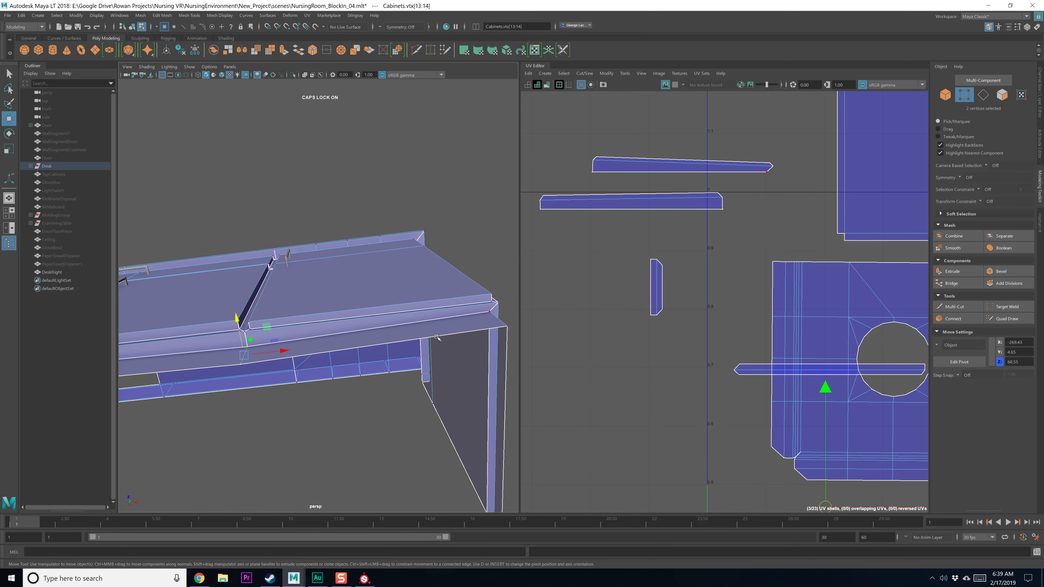
{"action": "middle_click_drag", "start_coordinate": [502, 331], "coordinate": [507, 329]}
Select the two bottom-edge vertices below the divider between the two smaller doors and snap them in line with the bottom edge
{"action": "left_click_drag", "start_coordinate": [476, 344], "coordinate": [322, 377], "text": "alt"}
{"action": "left_click", "coordinate": [305, 373]}
{"action": "middle_click_drag", "start_coordinate": [499, 404], "coordinate": [450, 389], "text": "alt"}
{"action": "key", "text": "v"}
{"action": "scroll", "coordinate": [342, 408], "scroll_direction": "down", "scroll_amount": 2}
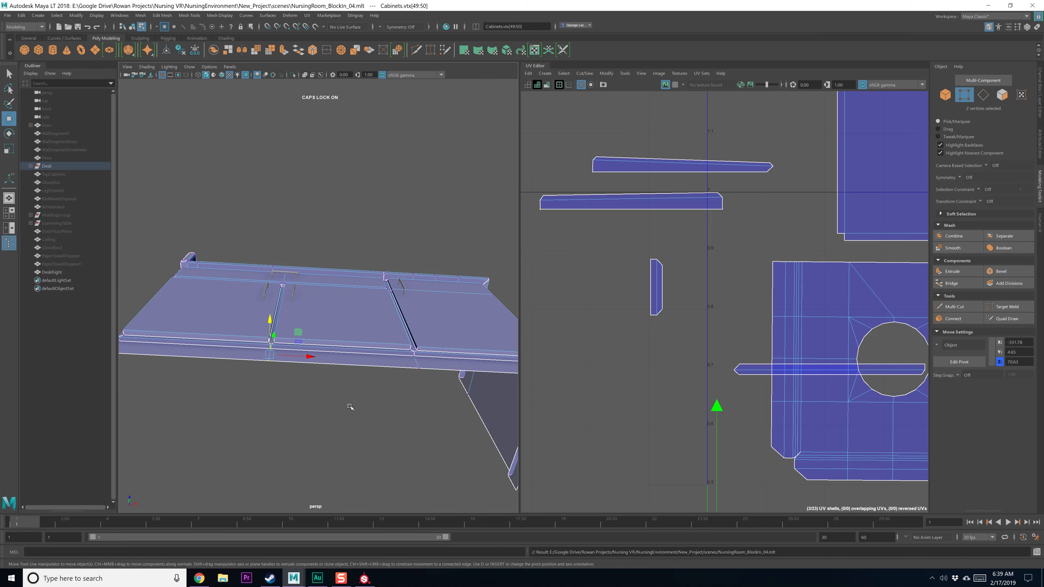
Select all UV shells of the desk and cabinets together and save the scene
{"action": "left_click_drag", "start_coordinate": [350, 407], "coordinate": [368, 419], "text": "alt"}
{"action": "scroll", "coordinate": [621, 364], "scroll_direction": "down", "scroll_amount": 1}
{"action": "scroll", "coordinate": [654, 361], "scroll_direction": "down", "scroll_amount": 3}
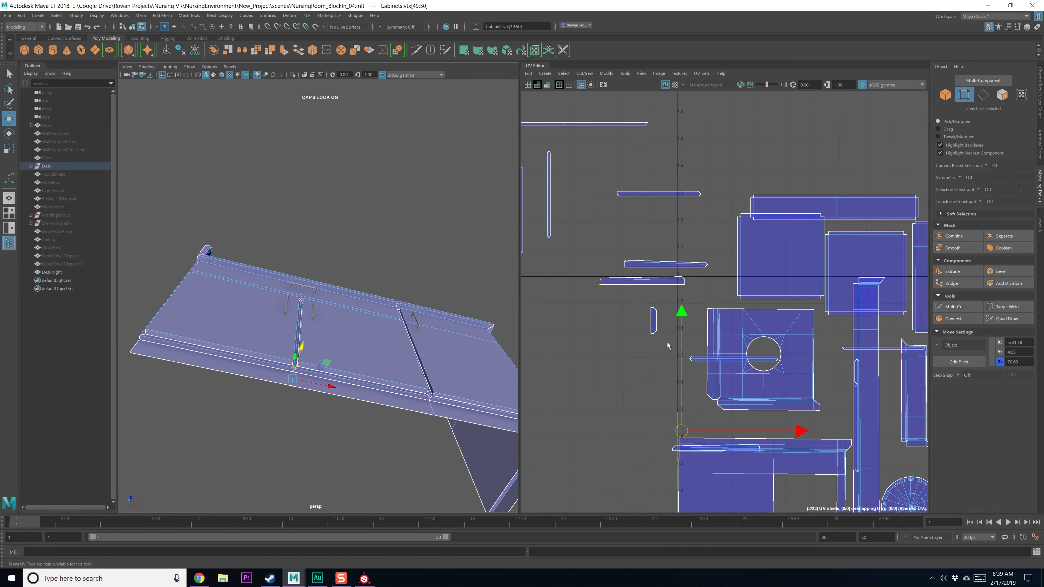
{"action": "right_click_drag", "start_coordinate": [736, 310], "coordinate": [698, 297]}
{"action": "scroll", "coordinate": [658, 301], "scroll_direction": "down", "scroll_amount": 6}
{"action": "scroll", "coordinate": [643, 300], "scroll_direction": "down", "scroll_amount": 1}
{"action": "left_click_drag", "start_coordinate": [587, 194], "coordinate": [853, 397]}
{"action": "right_click_drag", "start_coordinate": [772, 208], "coordinate": [698, 331], "text": "shift"}
{"action": "scroll", "coordinate": [736, 288], "scroll_direction": "up", "scroll_amount": 2}
{"action": "scroll", "coordinate": [735, 288], "scroll_direction": "up", "scroll_amount": 4}
{"action": "key", "text": "ctrl+s"}
Pack all desk and cabinet UV shells together with Layout UVs at 2048 packing resolution, preserving 3D ratios with 6-pixel shell padding
{"action": "scroll", "coordinate": [689, 352], "scroll_direction": "down", "scroll_amount": 5}
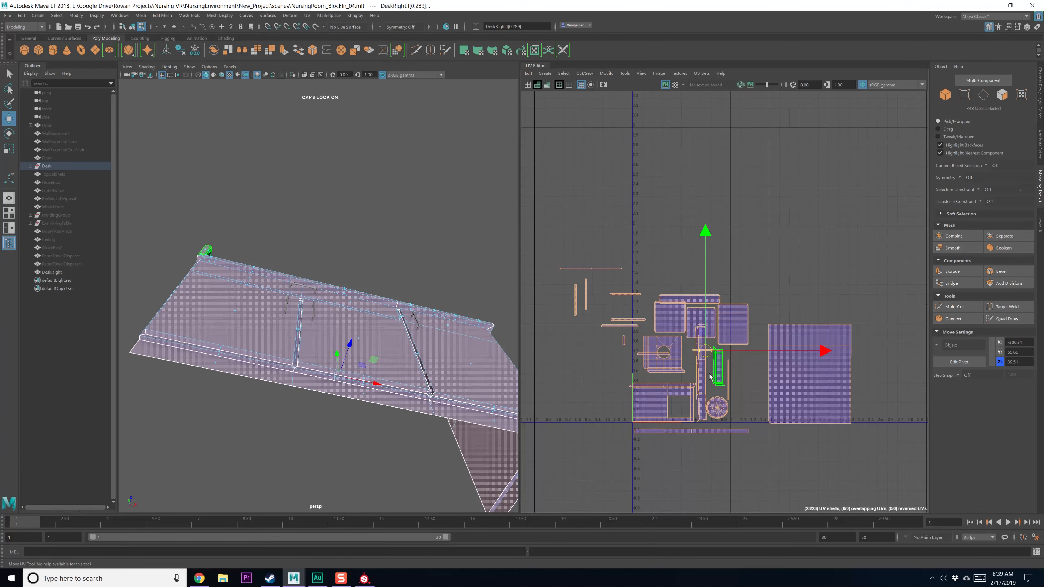
{"action": "left_click_drag", "start_coordinate": [457, 288], "coordinate": [358, 391], "text": "alt"}
{"action": "right_click_drag", "start_coordinate": [680, 261], "coordinate": [625, 294], "text": "shift"}
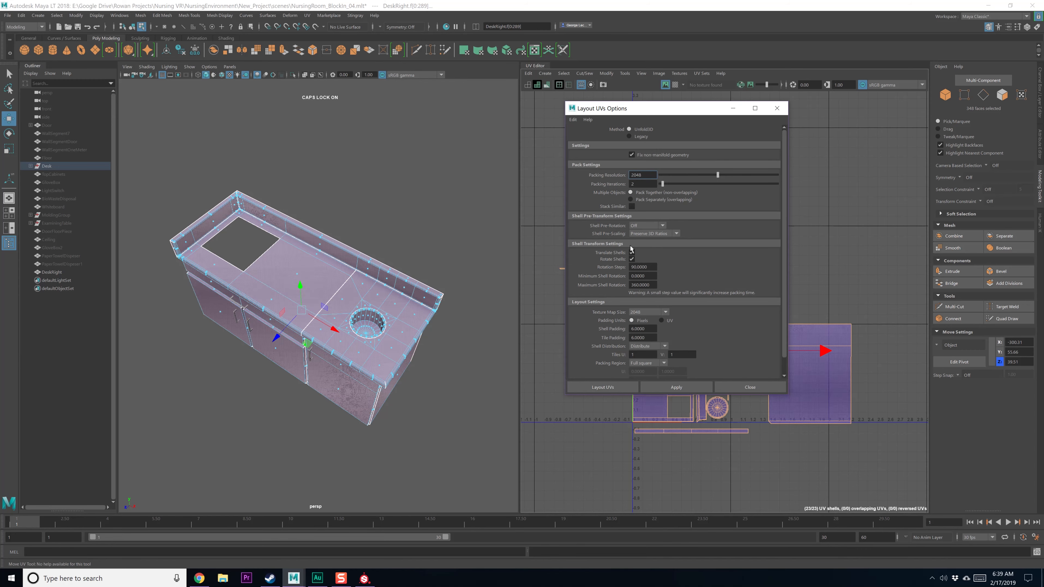
{"action": "left_click", "coordinate": [672, 386]}
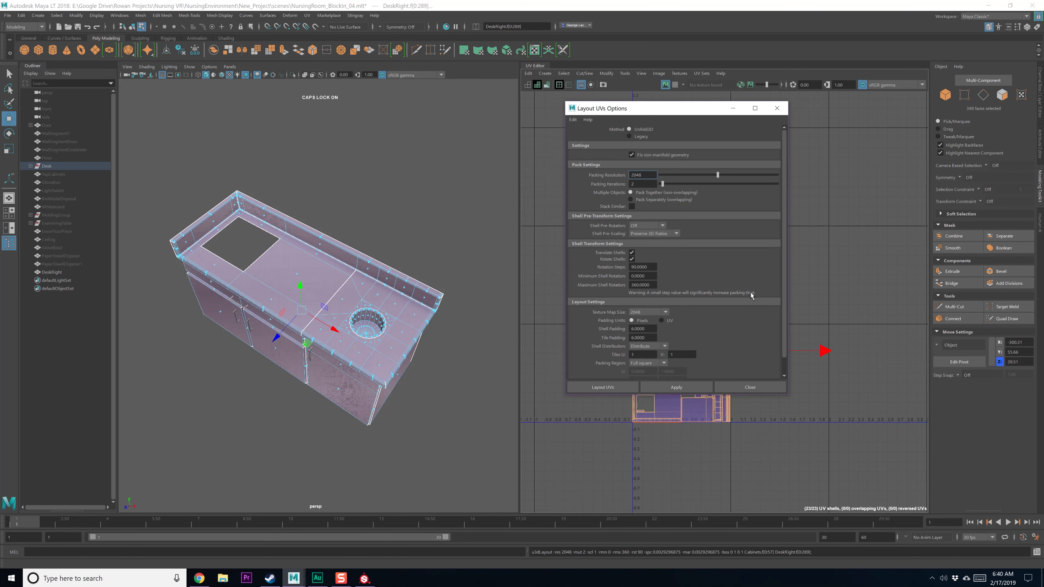
Examine the packed UV layout closely, checking shell spacing and how well the square UV space is filled
{"action": "left_click_drag", "start_coordinate": [684, 119], "coordinate": [404, 133]}
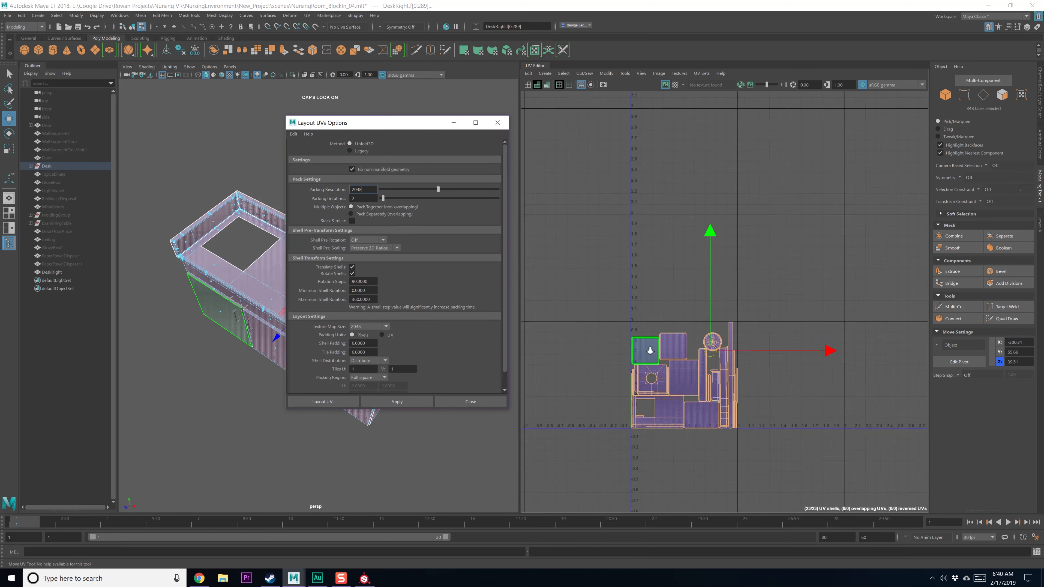
{"action": "scroll", "coordinate": [649, 349], "scroll_direction": "up", "scroll_amount": 5}
{"action": "middle_click_drag", "start_coordinate": [640, 358], "coordinate": [587, 275], "text": "alt"}
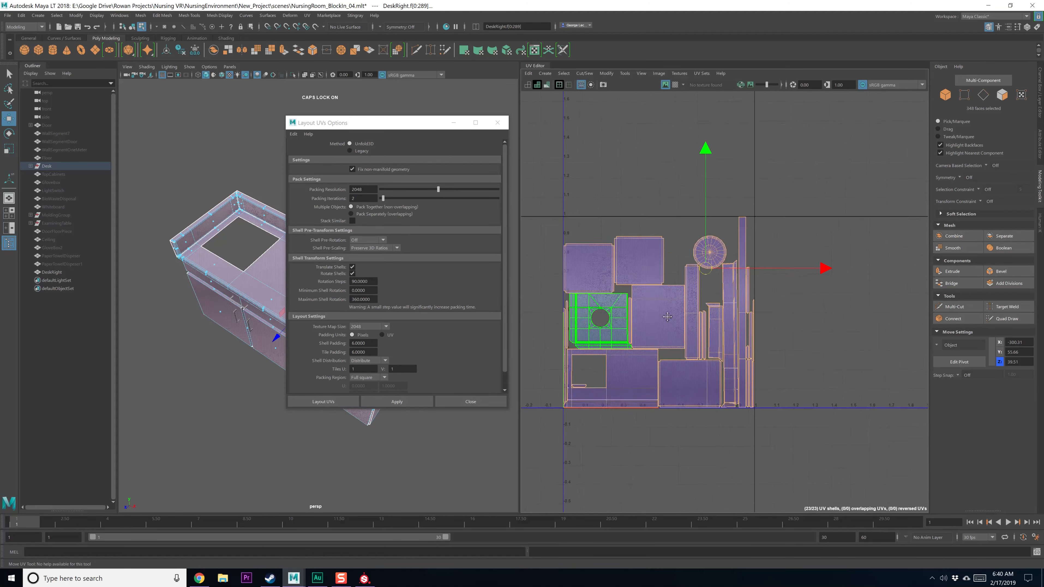
{"action": "scroll", "coordinate": [674, 327], "scroll_direction": "up", "scroll_amount": 3}
{"action": "middle_click_drag", "start_coordinate": [681, 288], "coordinate": [702, 309], "text": "alt"}
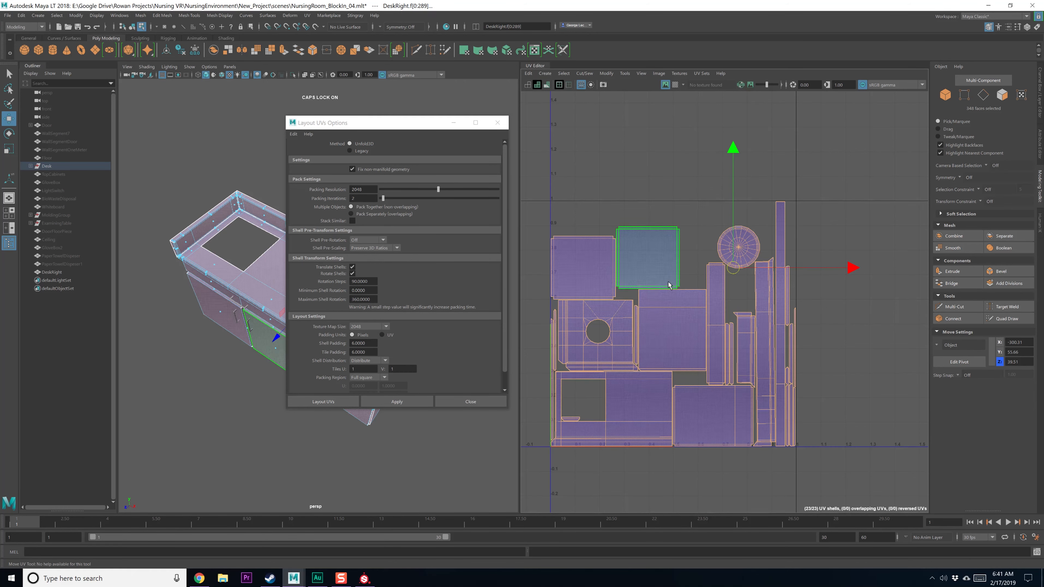
{"action": "scroll", "coordinate": [437, 320], "scroll_direction": "down", "scroll_amount": 1}
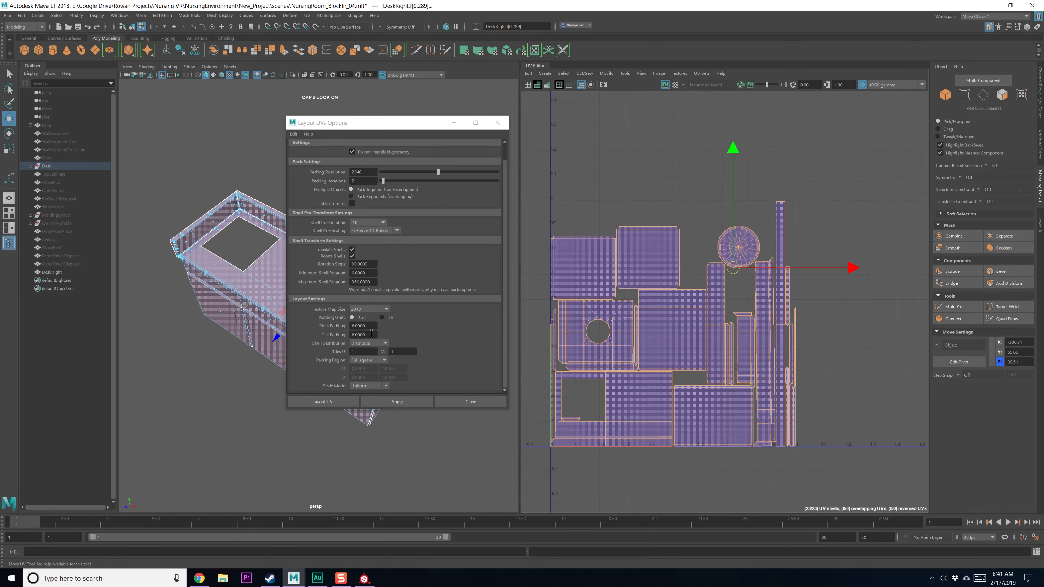
{"action": "scroll", "coordinate": [707, 368], "scroll_direction": "up", "scroll_amount": 10}
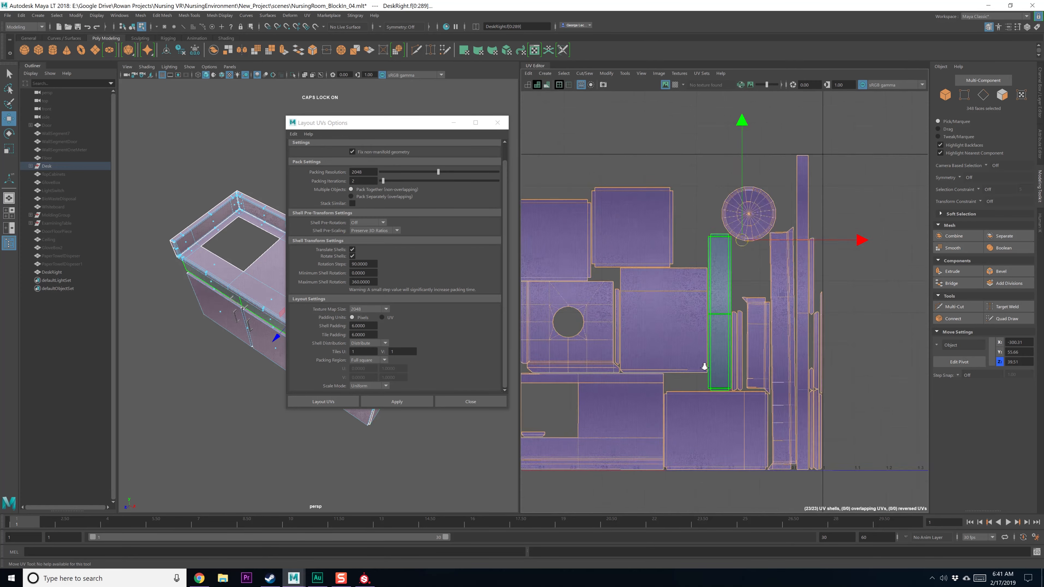
{"action": "scroll", "coordinate": [707, 414], "scroll_direction": "down", "scroll_amount": 10}
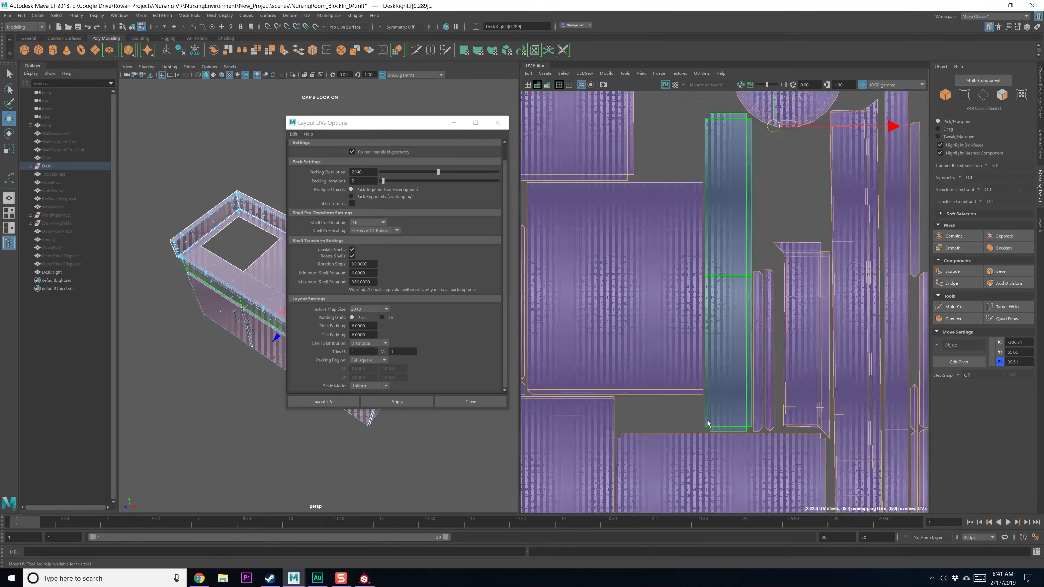
{"action": "scroll", "coordinate": [691, 391], "scroll_direction": "up", "scroll_amount": 4}
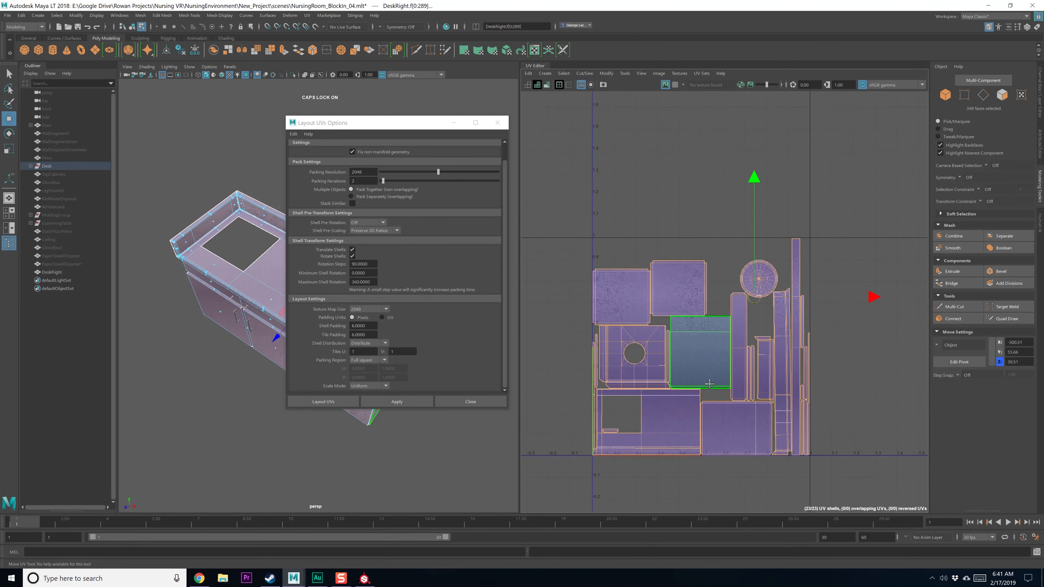
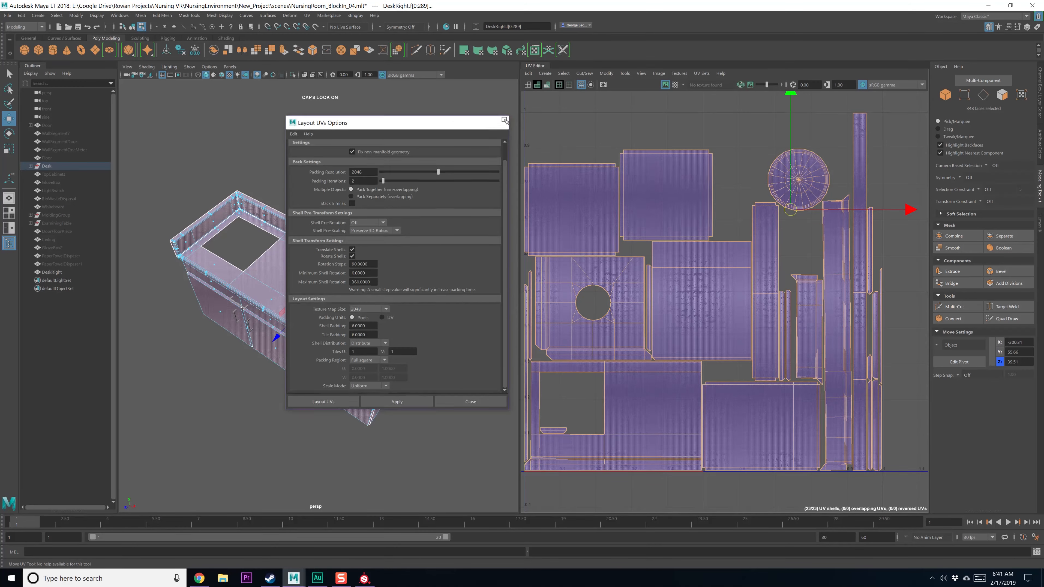
Close the layout options, return to object selection, deselect the desk objects and save the scene
{"action": "left_click", "coordinate": [497, 123]}
{"action": "scroll", "coordinate": [358, 254], "scroll_direction": "down", "scroll_amount": 3}
{"action": "key", "text": "ctrl+s"}
{"action": "key", "text": "F8"}
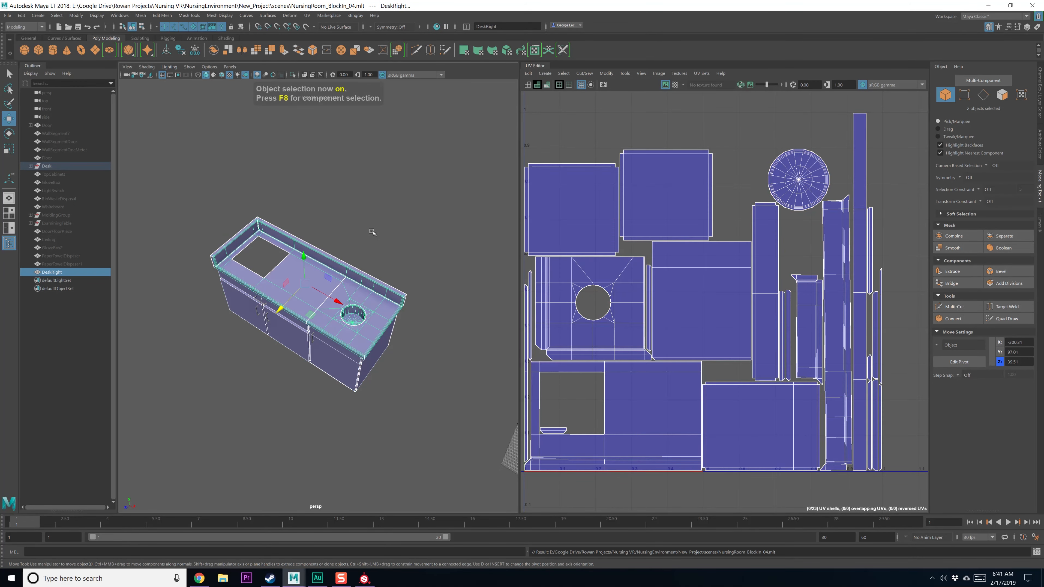
{"action": "left_click", "coordinate": [372, 246]}
{"action": "key", "text": "ctrl+s"}
Move the DeskRight countertop object into the Desk group in the scene hierarchy and select the whole group
{"action": "key", "text": "q"}
{"action": "left_click", "coordinate": [304, 275]}
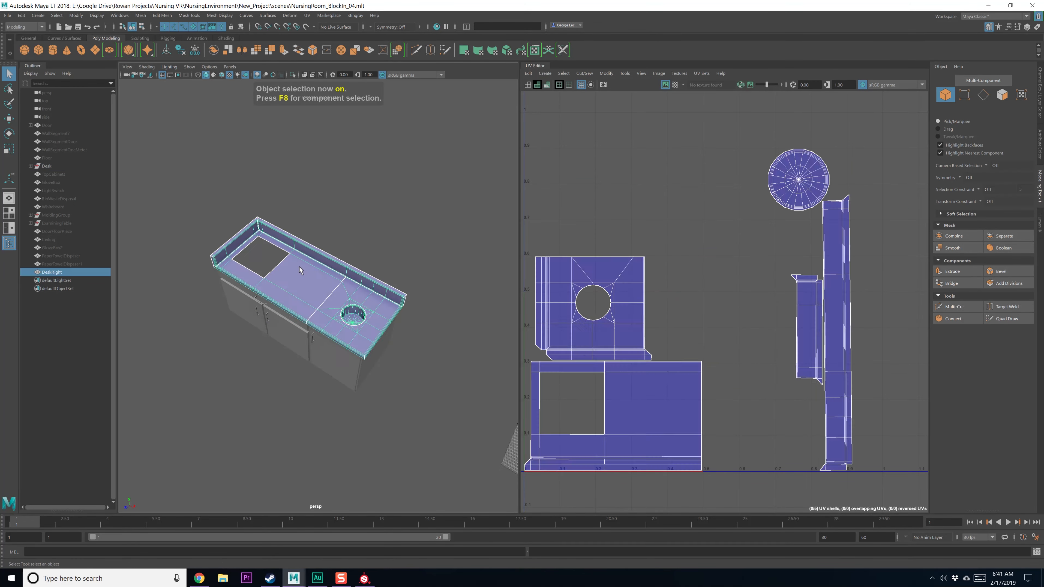
{"action": "key", "text": "f"}
{"action": "key", "text": "Caps_Lock"}
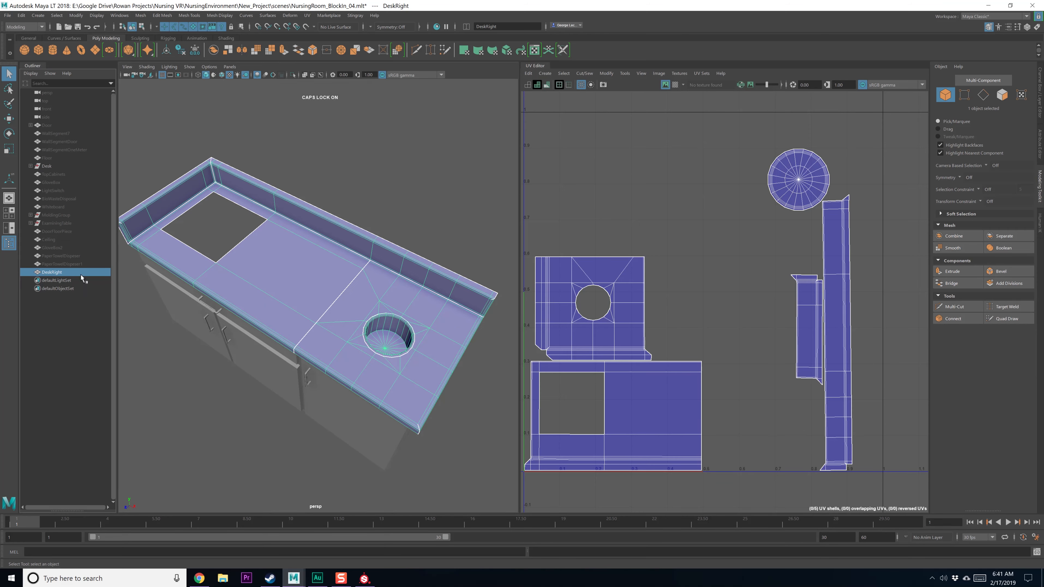
{"action": "scroll", "coordinate": [259, 360], "scroll_direction": "down", "scroll_amount": 5}
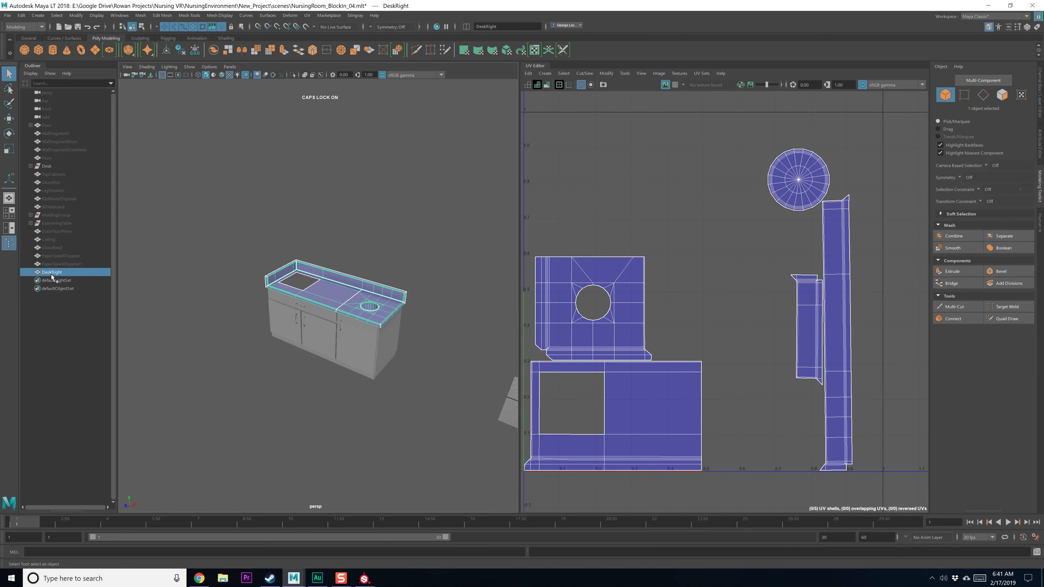
{"action": "left_click", "coordinate": [178, 314]}
{"action": "left_click", "coordinate": [305, 320]}
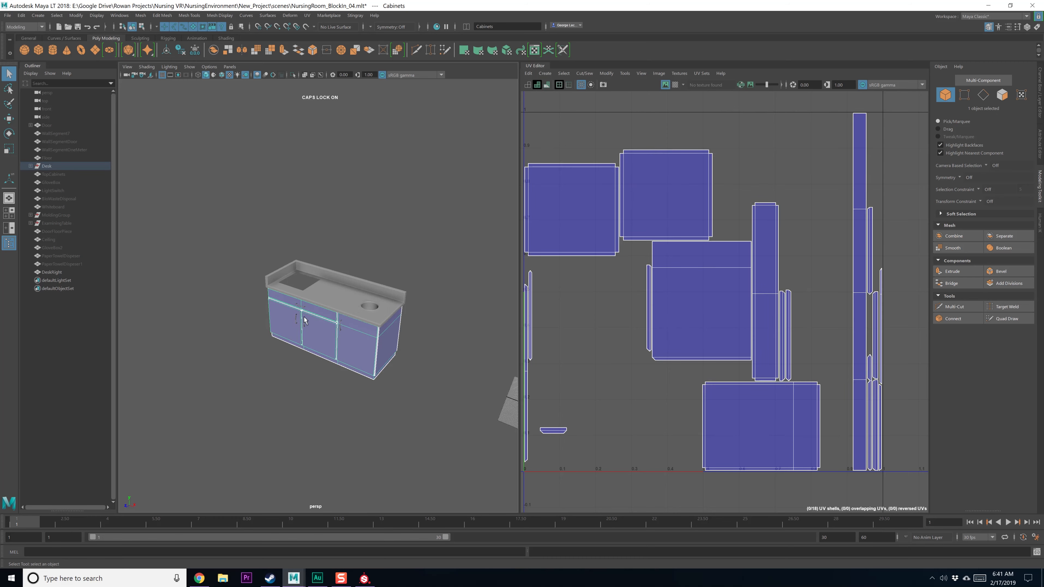
{"action": "left_click", "coordinate": [55, 273]}
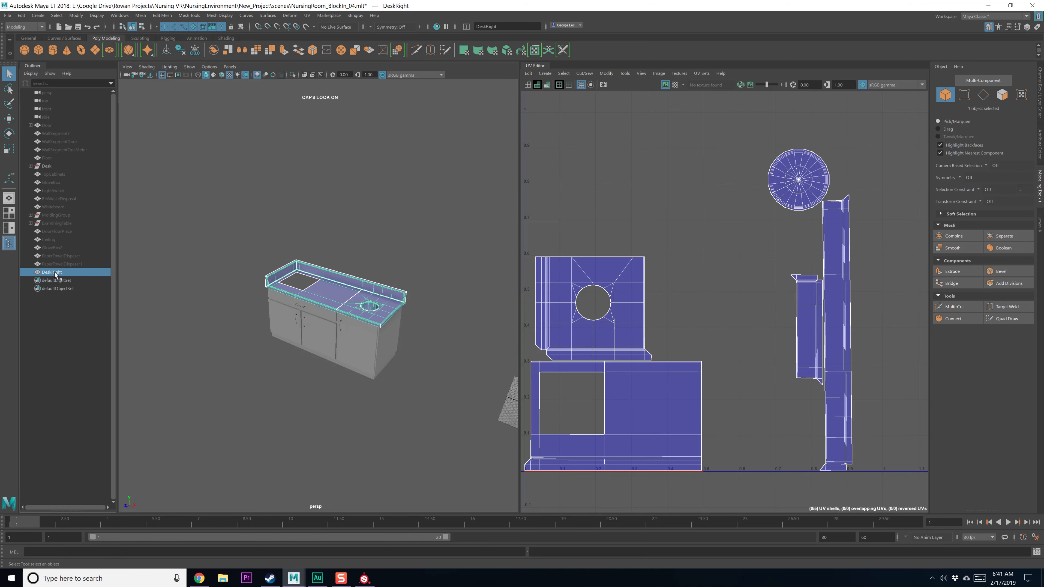
{"action": "left_click", "coordinate": [49, 167]}
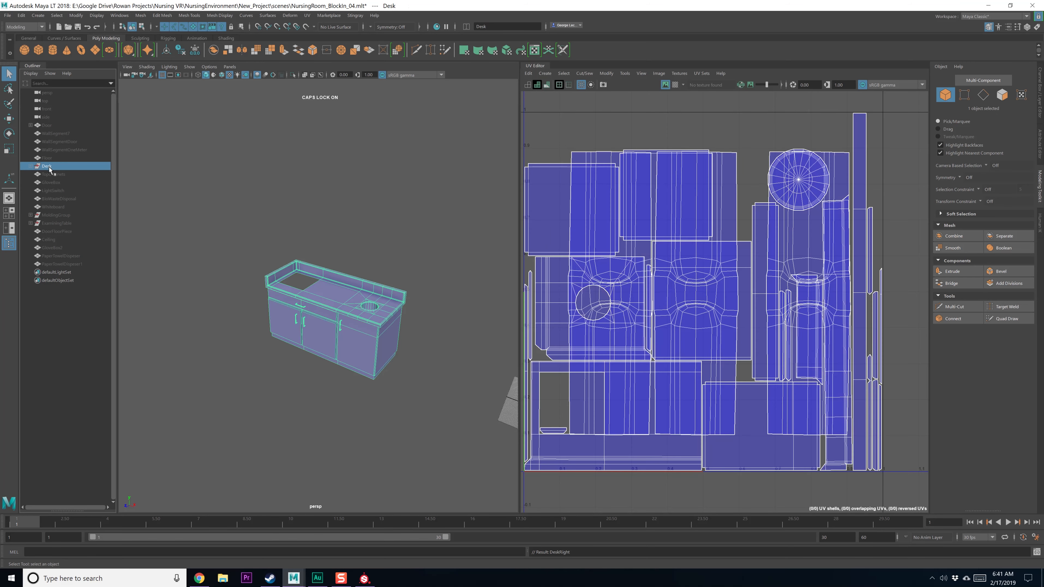
Assign a new Phong material to the entire Desk group
{"action": "left_click_drag", "start_coordinate": [335, 239], "coordinate": [357, 259], "text": "alt"}
{"action": "right_click", "coordinate": [353, 290]}
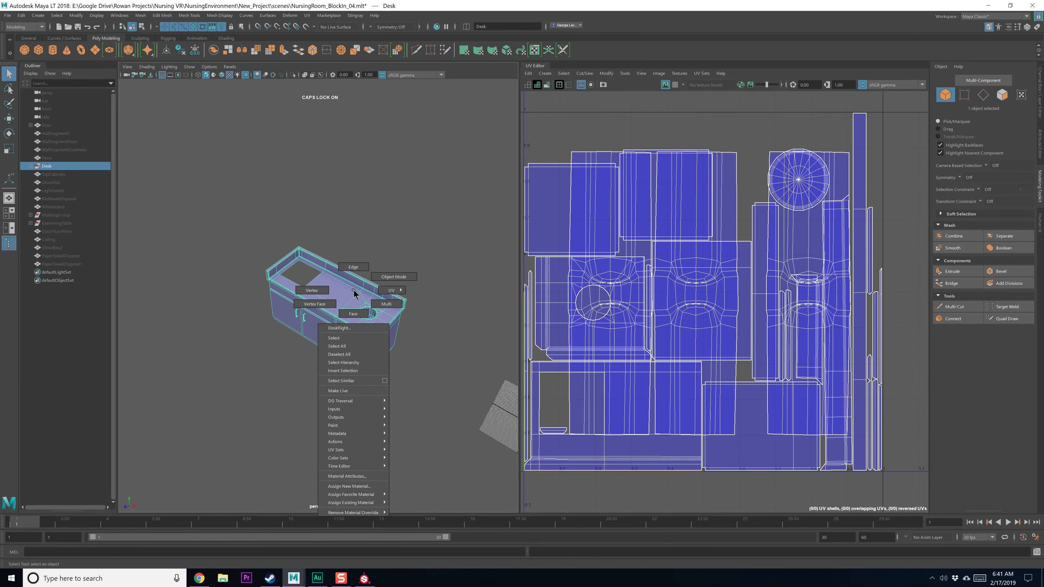
{"action": "left_click", "coordinate": [349, 486]}
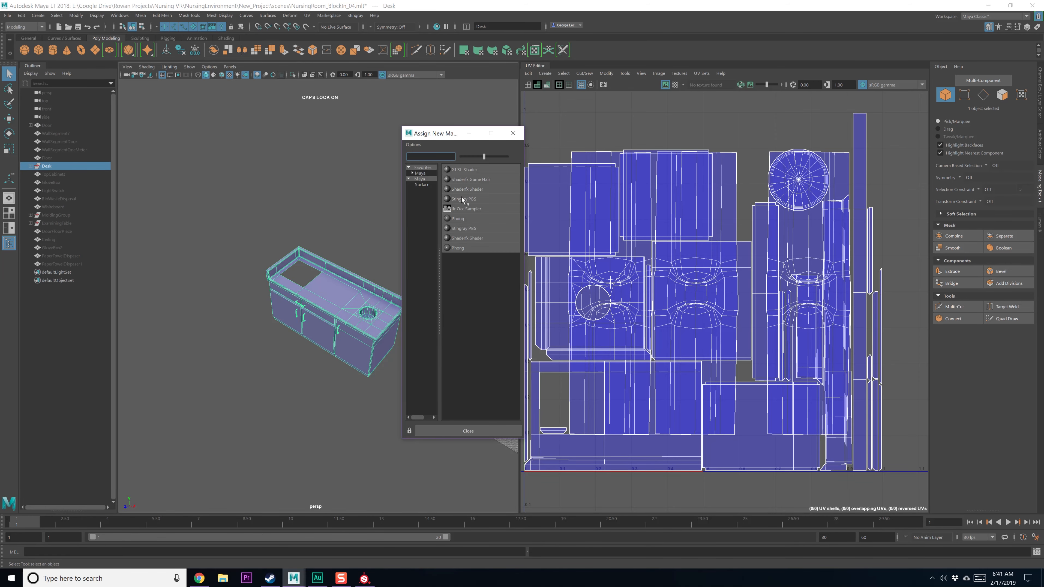
{"action": "left_click", "coordinate": [465, 220]}
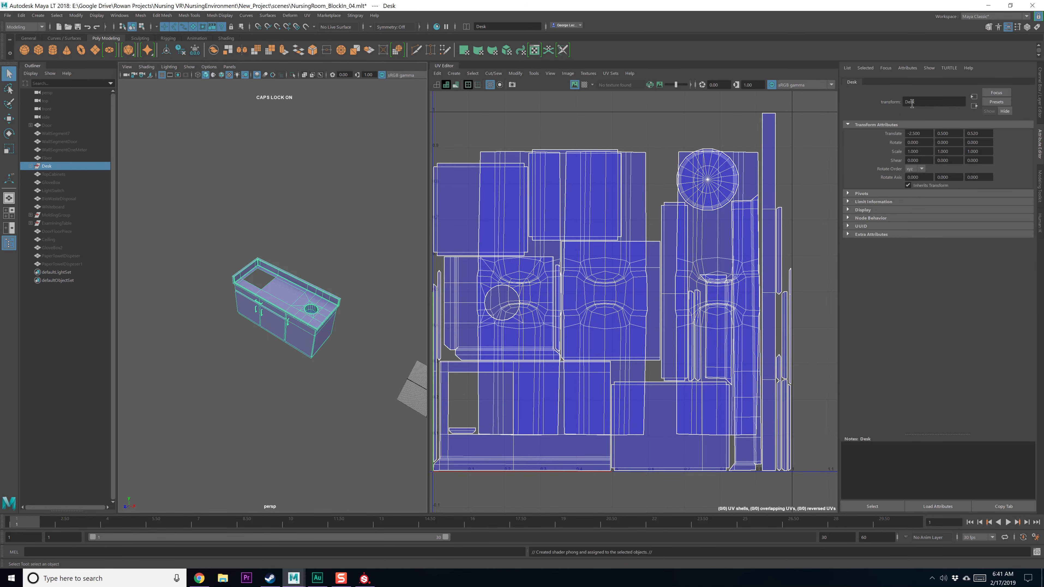
Show the Desk group's channel values and delete the group's construction history
{"action": "left_click", "coordinate": [1026, 28]}
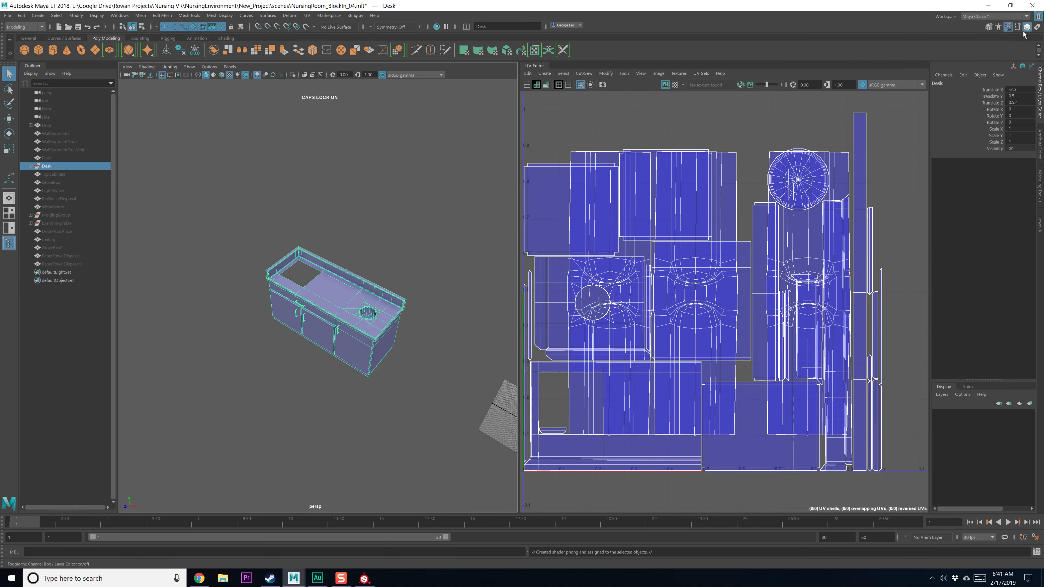
{"action": "left_click", "coordinate": [21, 16]}
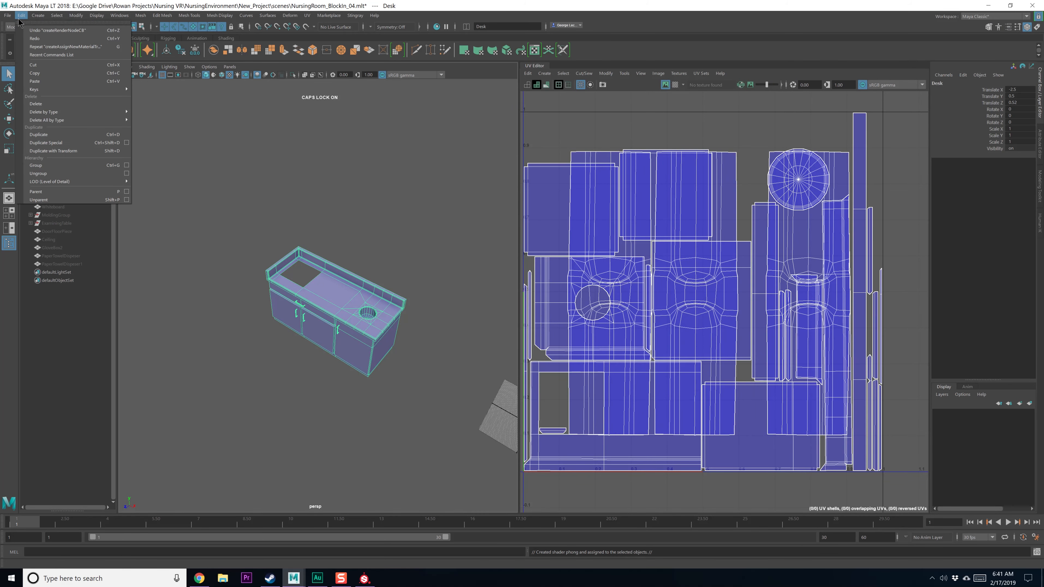
{"action": "mouse_move", "coordinate": [65, 112]}
{"action": "left_click", "coordinate": [153, 119]}
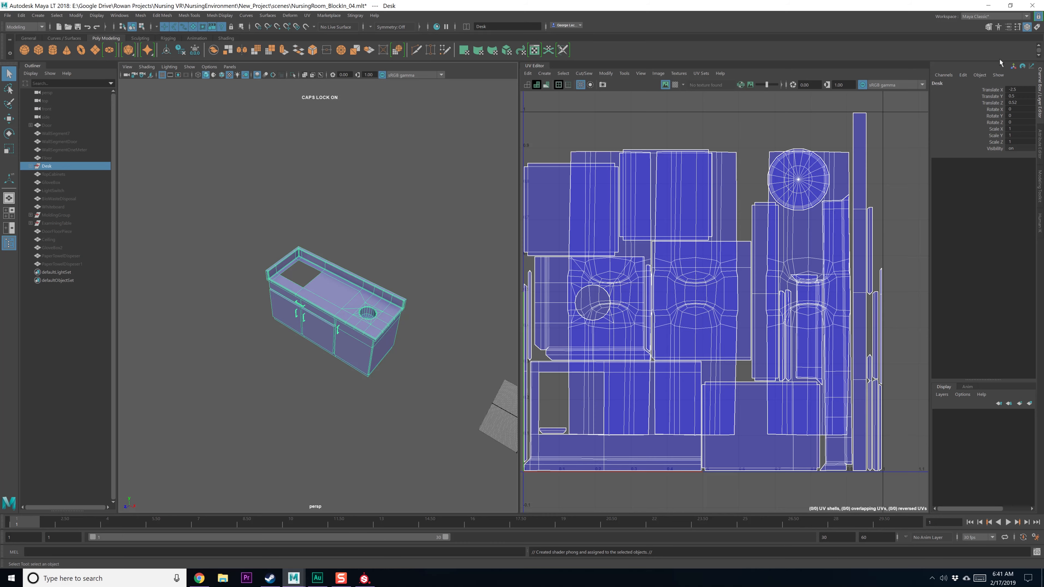
{"action": "left_click", "coordinate": [1008, 27]}
{"action": "left_click", "coordinate": [1018, 27]}
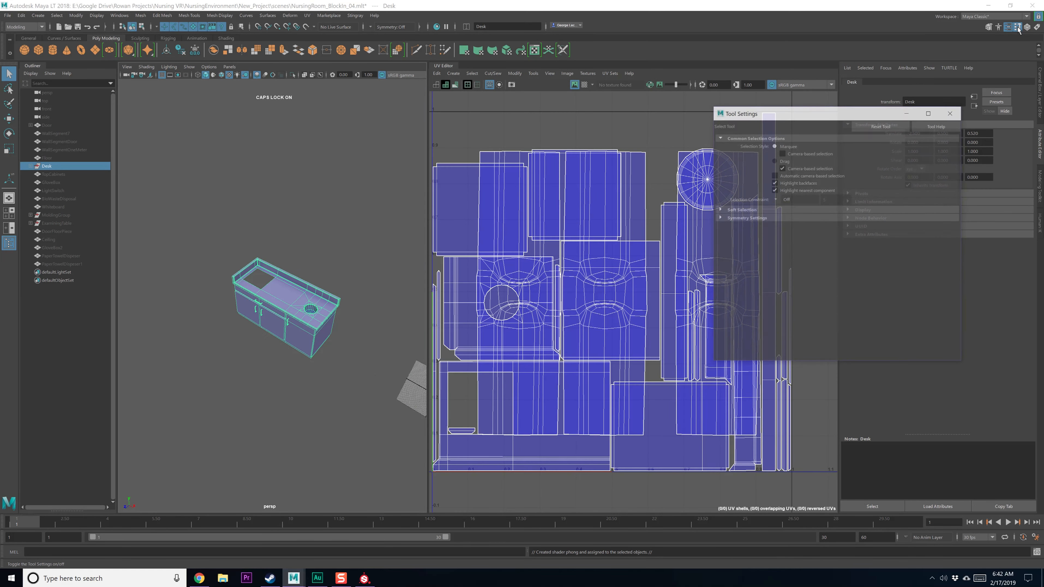
{"action": "left_click", "coordinate": [952, 112]}
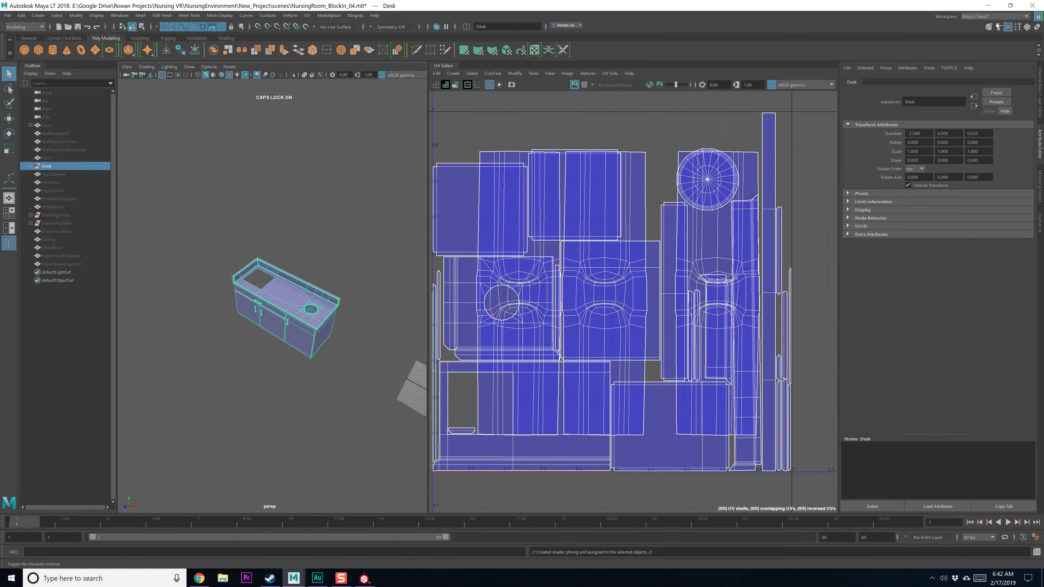
{"action": "left_click", "coordinate": [1001, 31]}
{"action": "left_click", "coordinate": [1026, 28]}
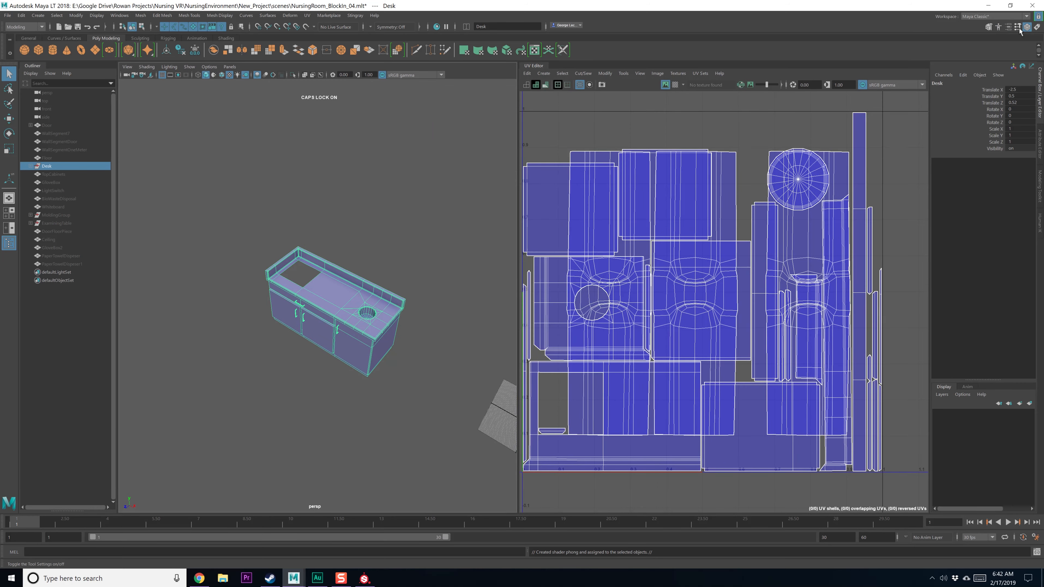
{"action": "left_click", "coordinate": [1017, 27]}
{"action": "left_click", "coordinate": [951, 112]}
{"action": "key", "text": "F8"}
{"action": "key", "text": "F8"}
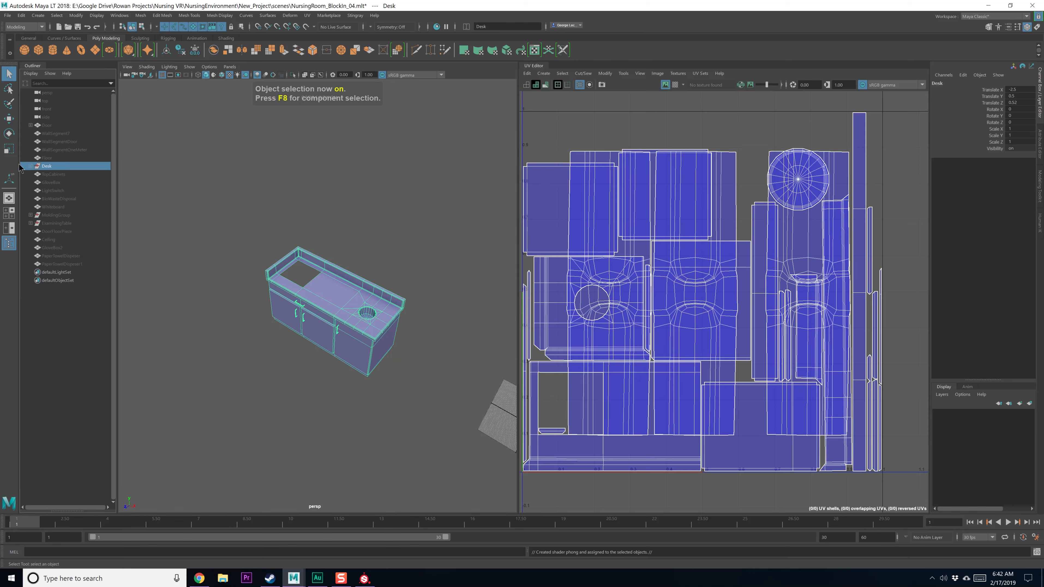
Expand the Desk group, inspect its cabinet and handle objects individually, and reselect the whole group
{"action": "left_click", "coordinate": [29, 166]}
{"action": "left_click", "coordinate": [53, 174]}
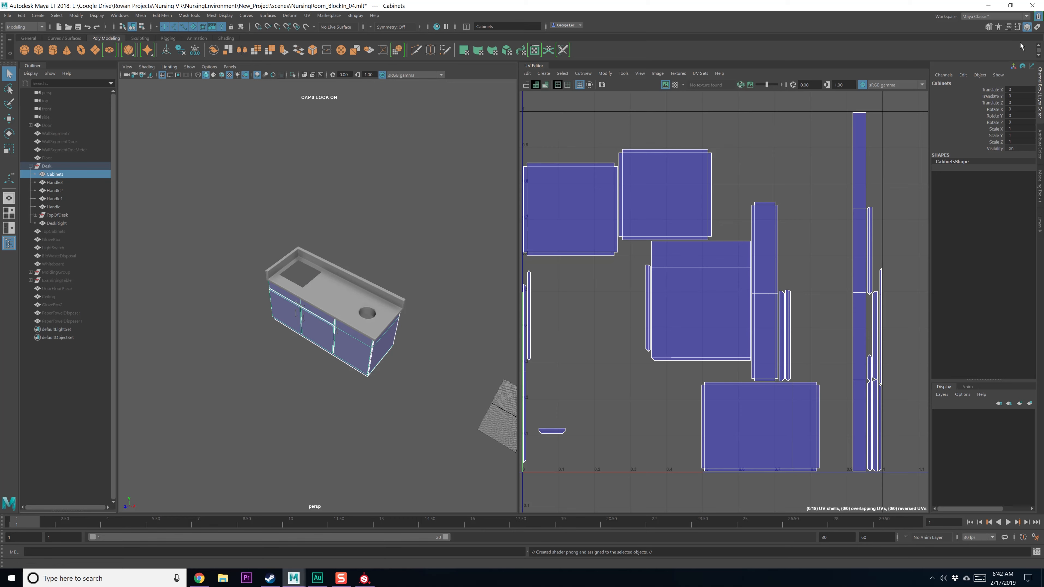
{"action": "left_click", "coordinate": [1018, 28]}
{"action": "left_click", "coordinate": [945, 111]}
{"action": "left_click", "coordinate": [61, 192]}
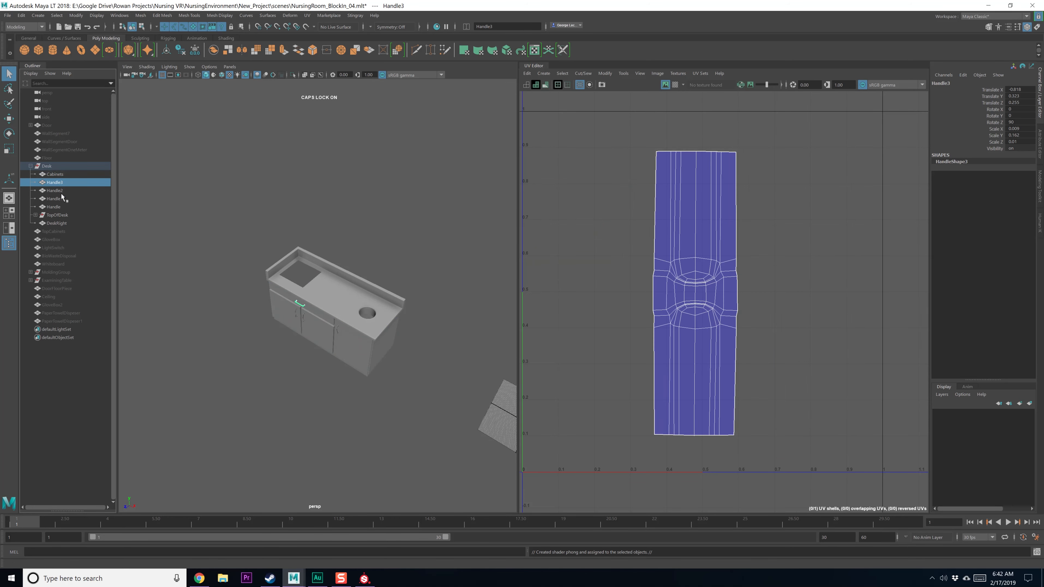
{"action": "left_click", "coordinate": [65, 206]}
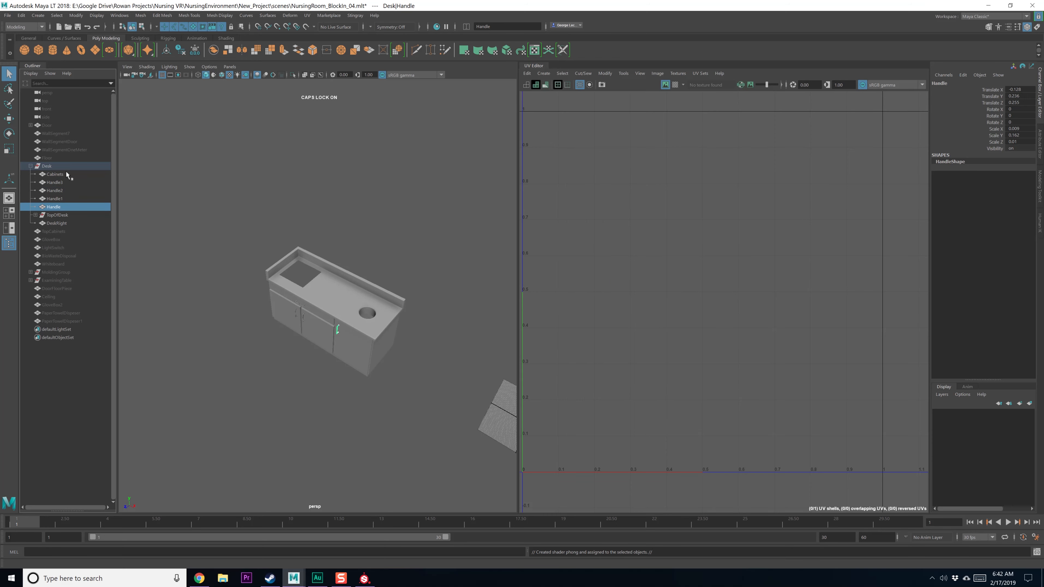
{"action": "left_click", "coordinate": [66, 169]}
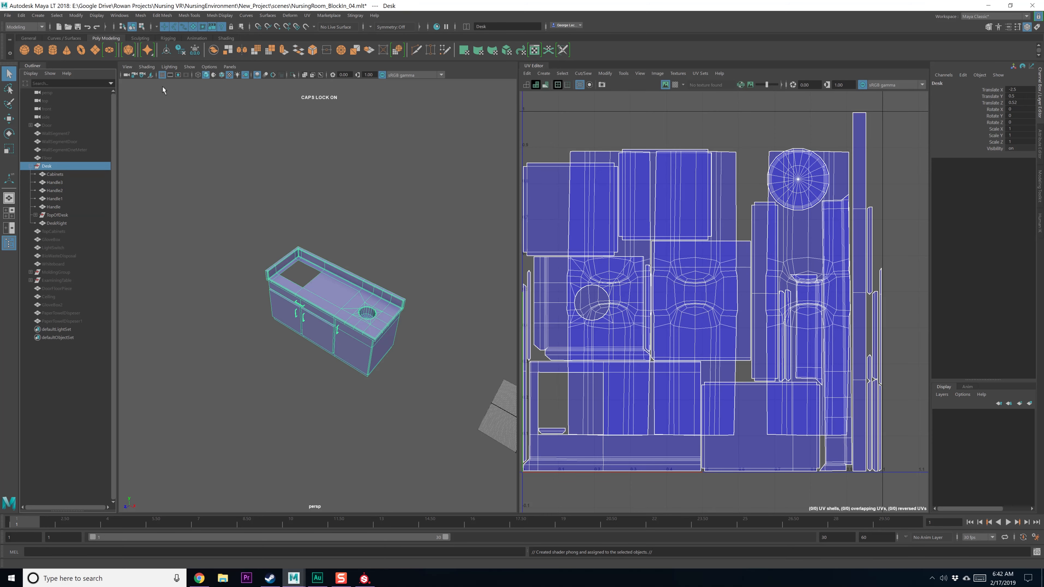
Open the Hypershade and select the phong20 material
{"action": "left_click", "coordinate": [120, 15]}
{"action": "mouse_move", "coordinate": [147, 69]}
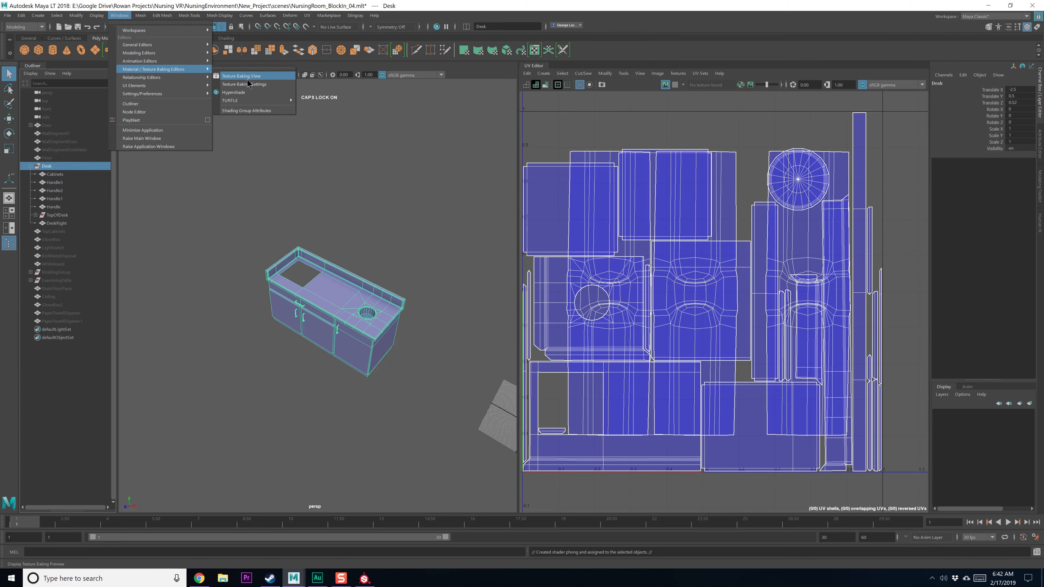
{"action": "left_click", "coordinate": [246, 90]}
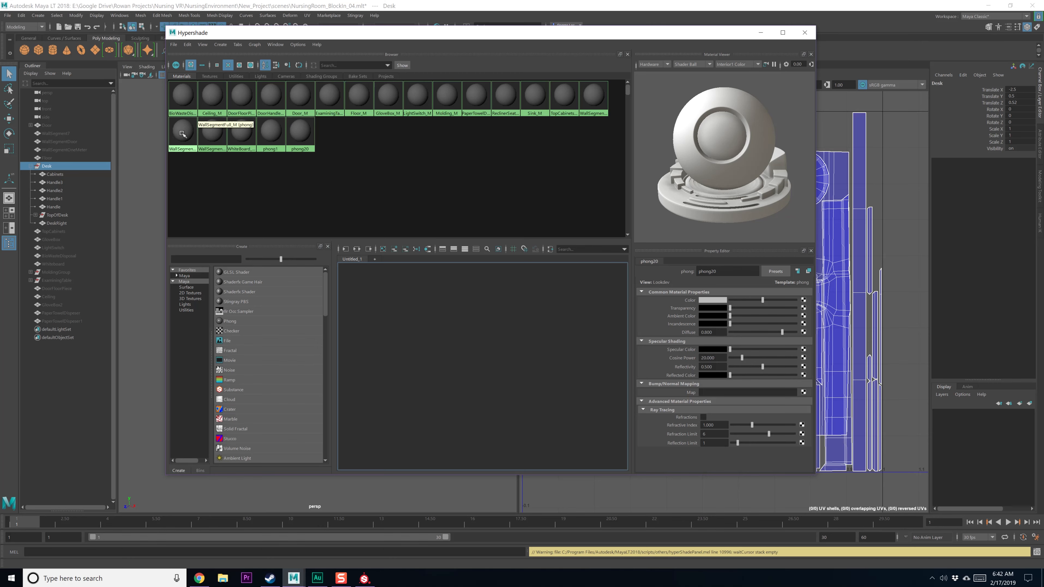
{"action": "left_click", "coordinate": [311, 135]}
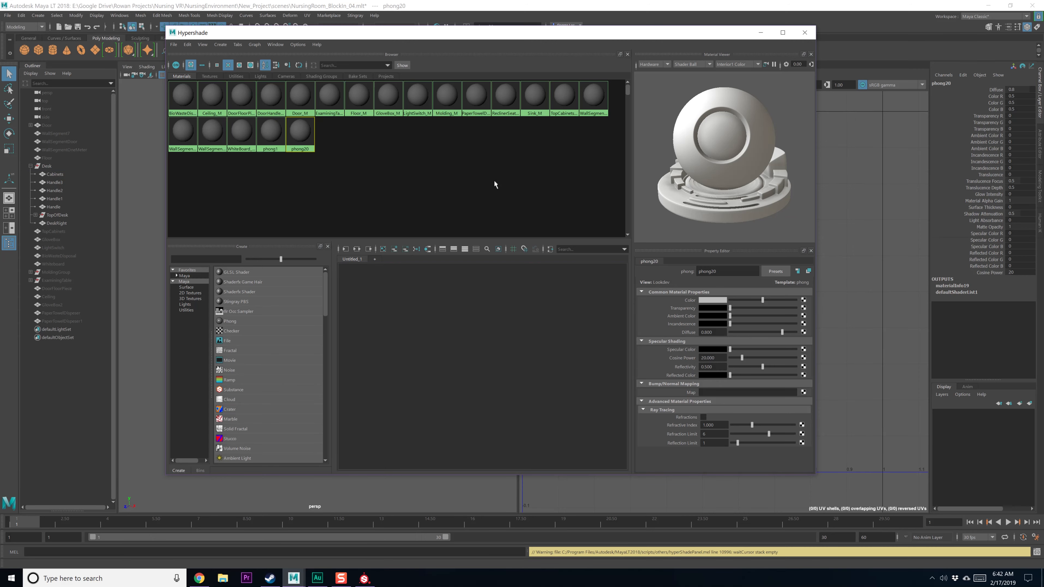
Rename the phong20 material to Desk_M and close the Hypershade
{"action": "left_click_drag", "start_coordinate": [644, 38], "coordinate": [594, 33]}
{"action": "right_click", "coordinate": [251, 130]}
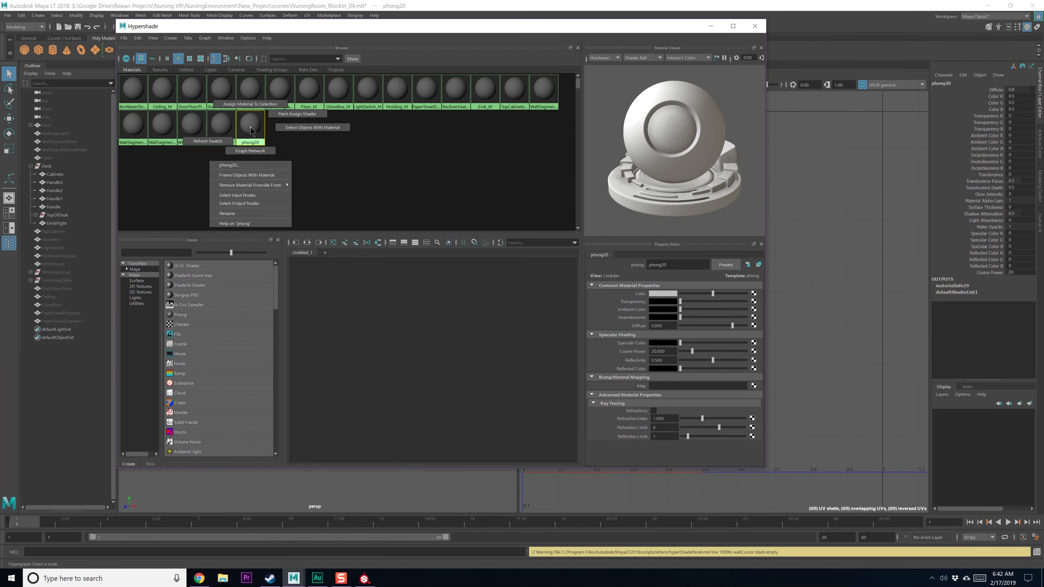
{"action": "left_click", "coordinate": [294, 127]}
{"action": "mouse_move", "coordinate": [304, 26]}
{"action": "left_mouse_down"}
{"action": "mouse_move", "coordinate": [332, 273]}
{"action": "mouse_move", "coordinate": [322, 303]}
{"action": "mouse_move", "coordinate": [318, 14]}
{"action": "left_mouse_up"}
{"action": "double_click", "coordinate": [268, 113]}
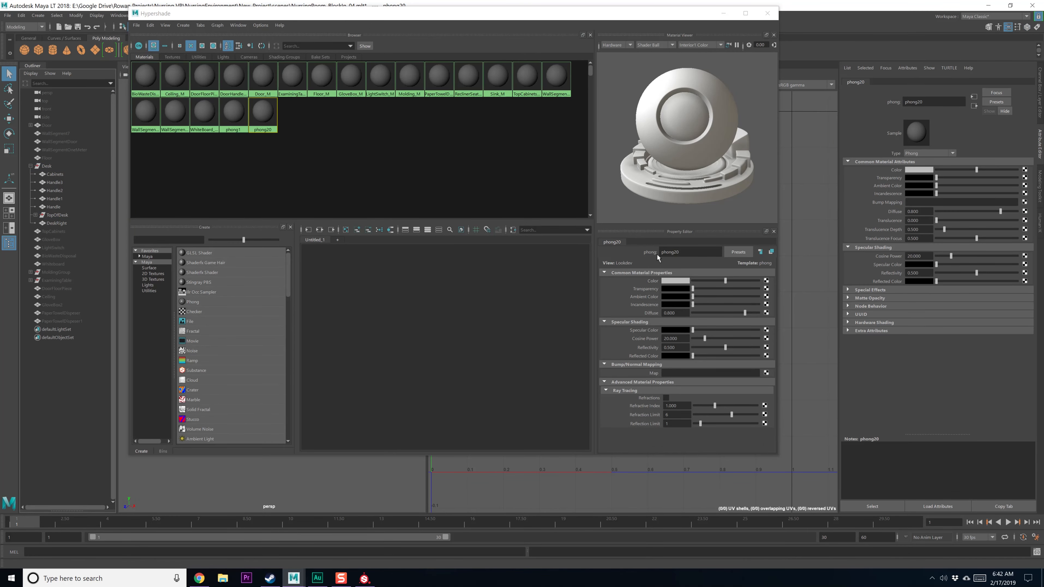
{"action": "left_click_drag", "start_coordinate": [683, 252], "coordinate": [606, 251]}
{"action": "type", "text": "dES"}
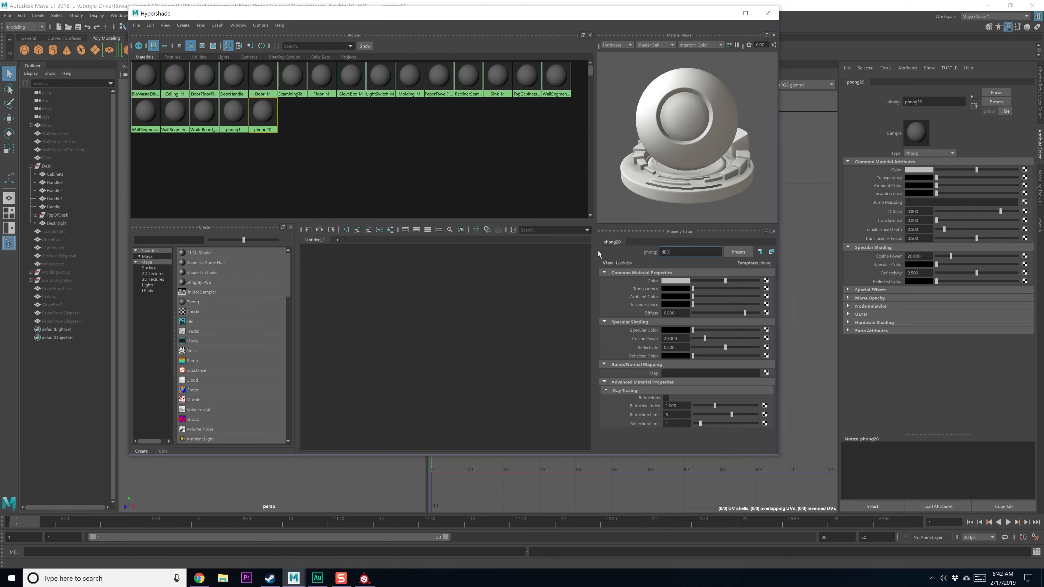
{"action": "key", "text": "Return"}
{"action": "type", "text": "Desk_M"}
{"action": "key", "text": "Return"}
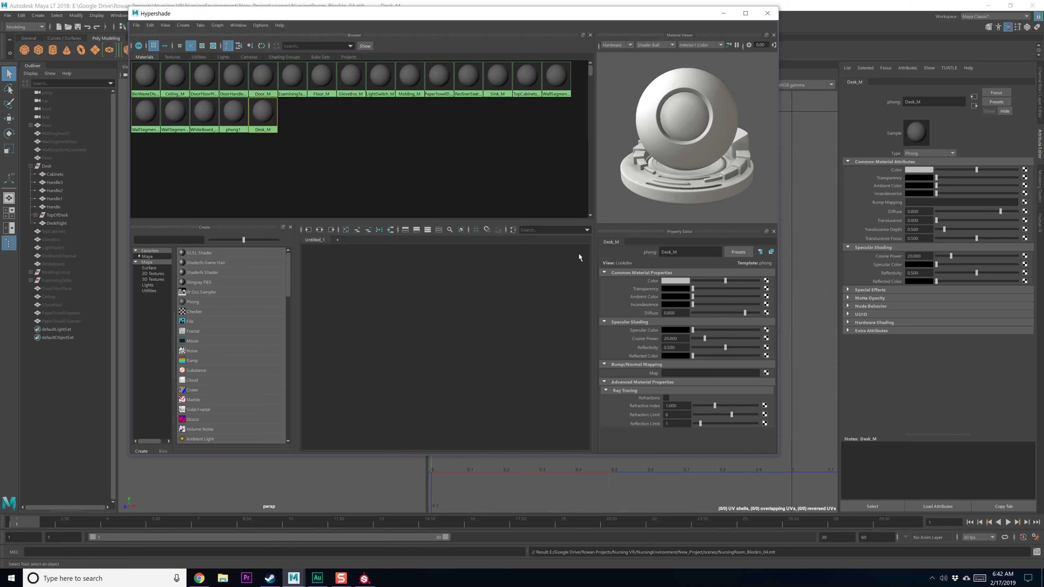
{"action": "left_click", "coordinate": [767, 13]}
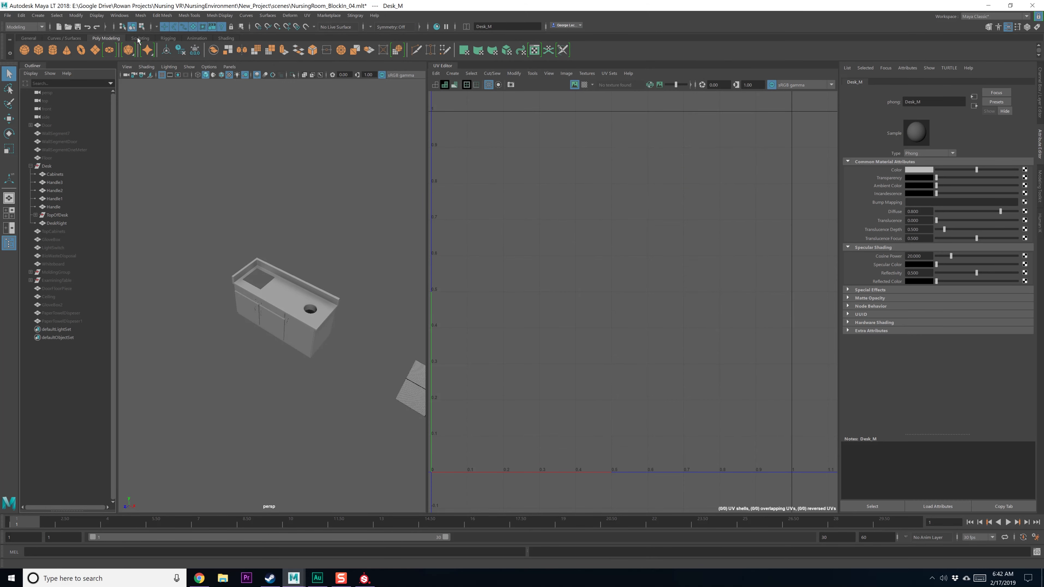
Show all hidden objects in the scene again and bring the desk area into view
{"action": "left_click", "coordinate": [97, 17]}
{"action": "mouse_move", "coordinate": [138, 67]}
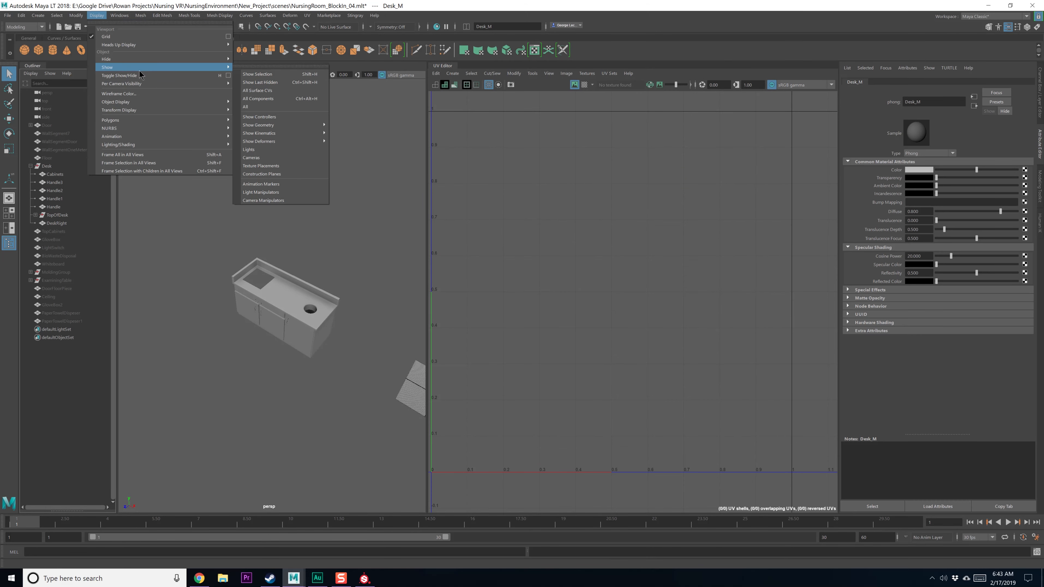
{"action": "left_click", "coordinate": [250, 105]}
{"action": "left_click_drag", "start_coordinate": [328, 280], "coordinate": [335, 301], "text": "alt"}
{"action": "scroll", "coordinate": [336, 301], "scroll_direction": "up", "scroll_amount": 3}
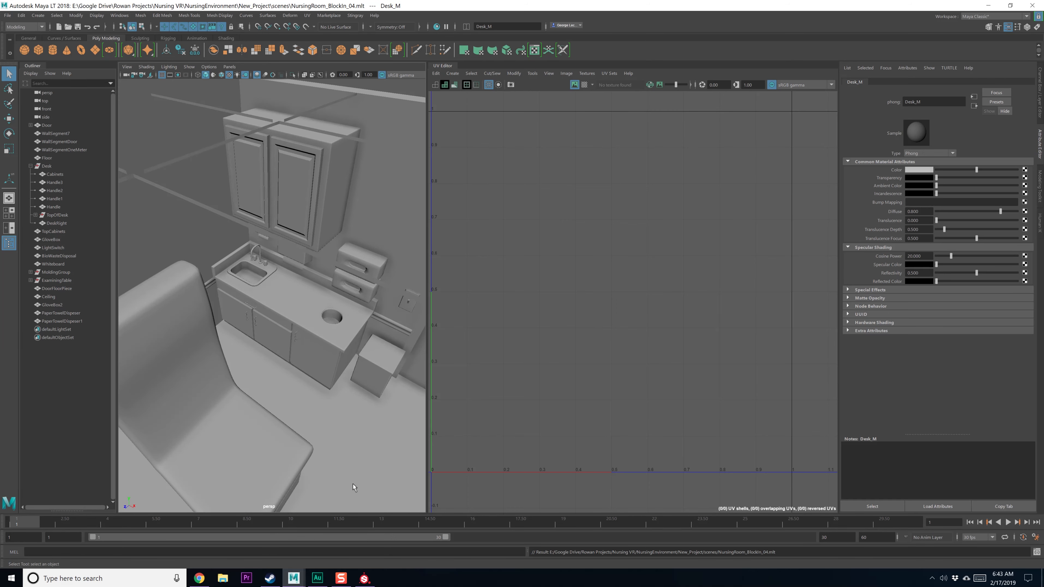
{"action": "middle_click_drag", "start_coordinate": [342, 382], "coordinate": [286, 423], "text": "alt"}
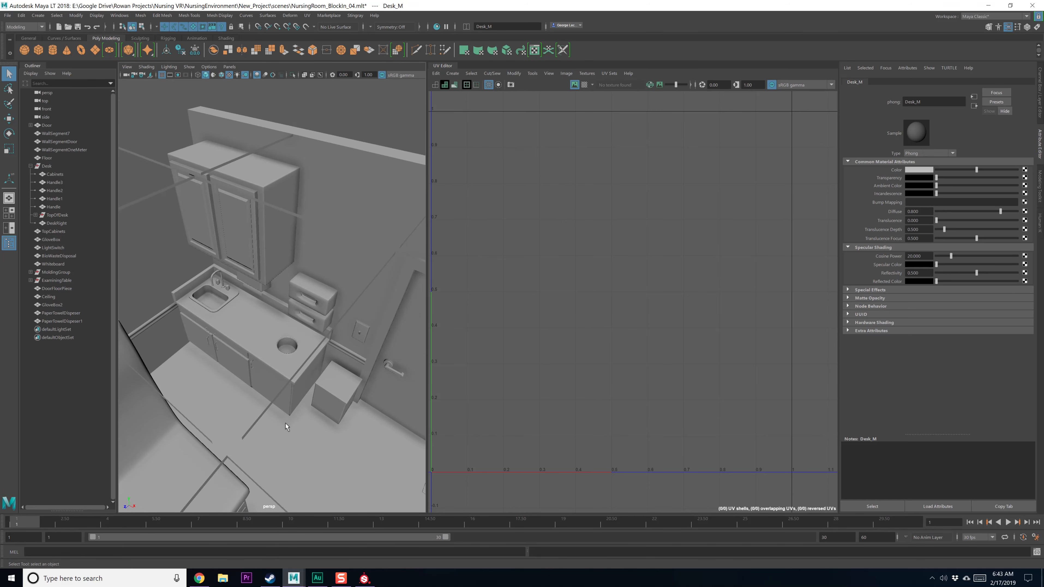
{"action": "left_click_drag", "start_coordinate": [286, 422], "coordinate": [275, 432], "text": "alt"}
Select the whole Desk group, frame it in the view, and collapse its hierarchy in the Outliner
{"action": "left_click", "coordinate": [275, 435]}
{"action": "left_click", "coordinate": [294, 363]}
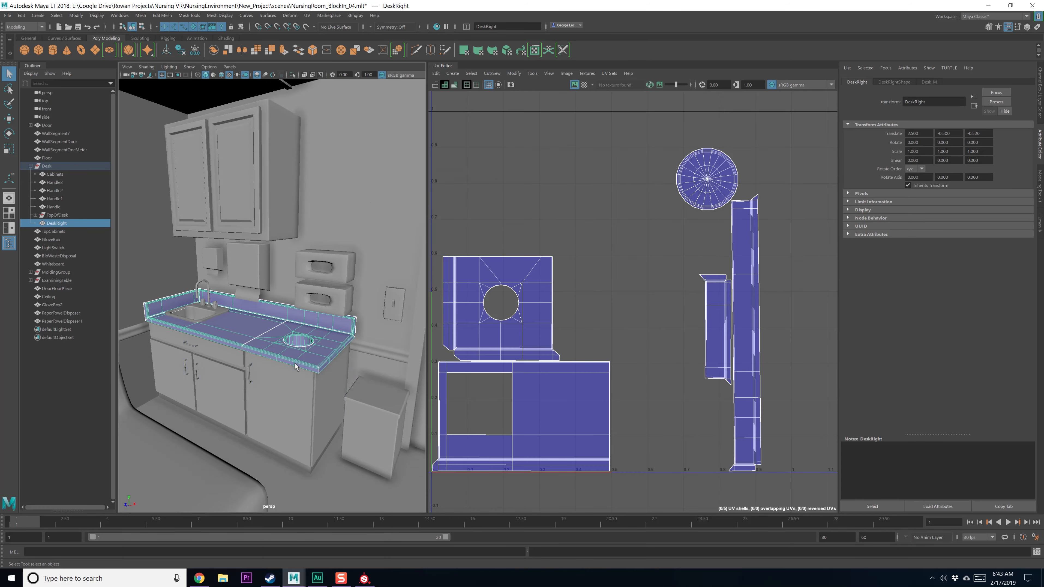
{"action": "left_click", "coordinate": [73, 168]}
{"action": "key", "text": "f"}
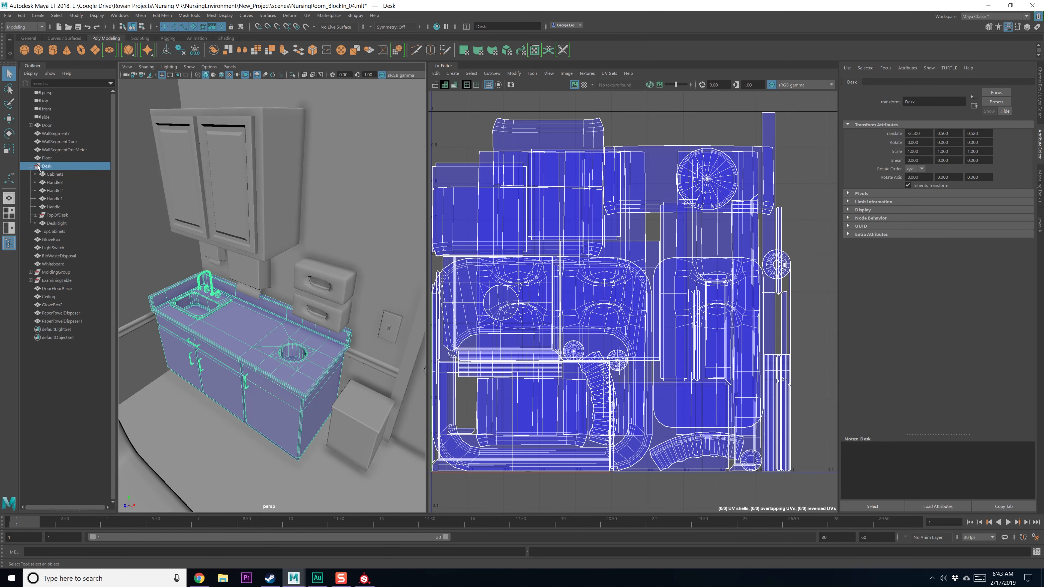
{"action": "left_click", "coordinate": [31, 166]}
Add the lower glove box, light switch, molding, BioWasteDisposal, door wall, WallSegment7, paper towel dispenser and TopCabinets to the selection to check their UV shading
{"action": "left_click_drag", "start_coordinate": [221, 223], "coordinate": [258, 232], "text": "alt"}
{"action": "left_click", "coordinate": [321, 279], "text": "shift"}
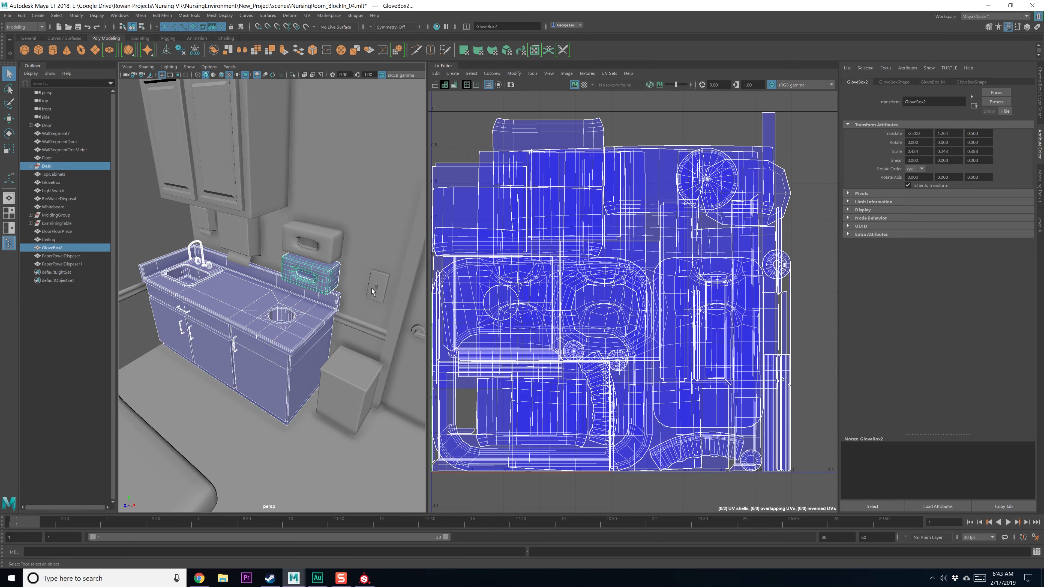
{"action": "left_click", "coordinate": [377, 298], "text": "shift"}
{"action": "left_click", "coordinate": [371, 328], "text": "shift"}
{"action": "left_click", "coordinate": [359, 354], "text": "shift"}
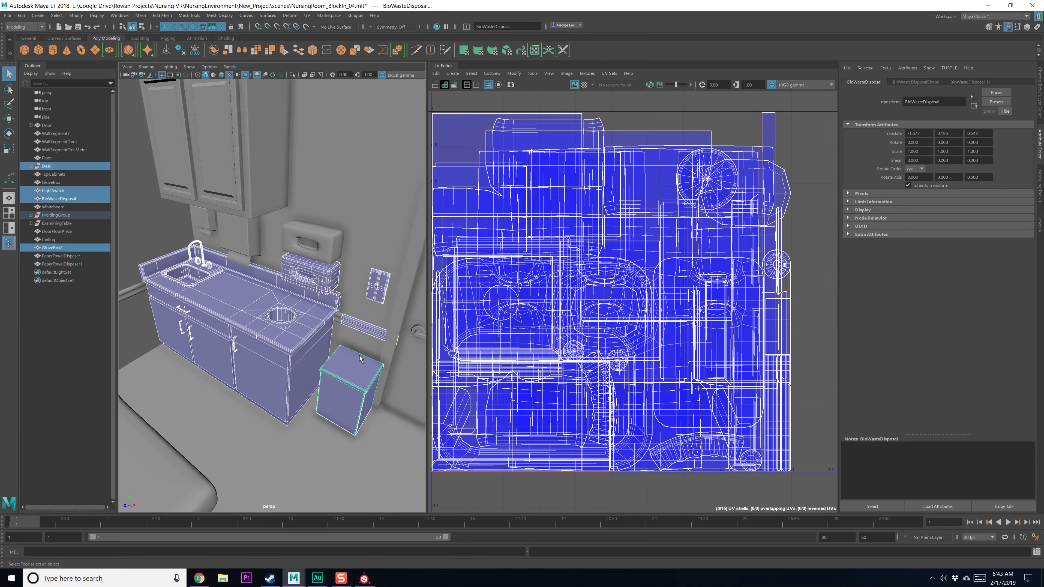
{"action": "left_click", "coordinate": [367, 218], "text": "shift"}
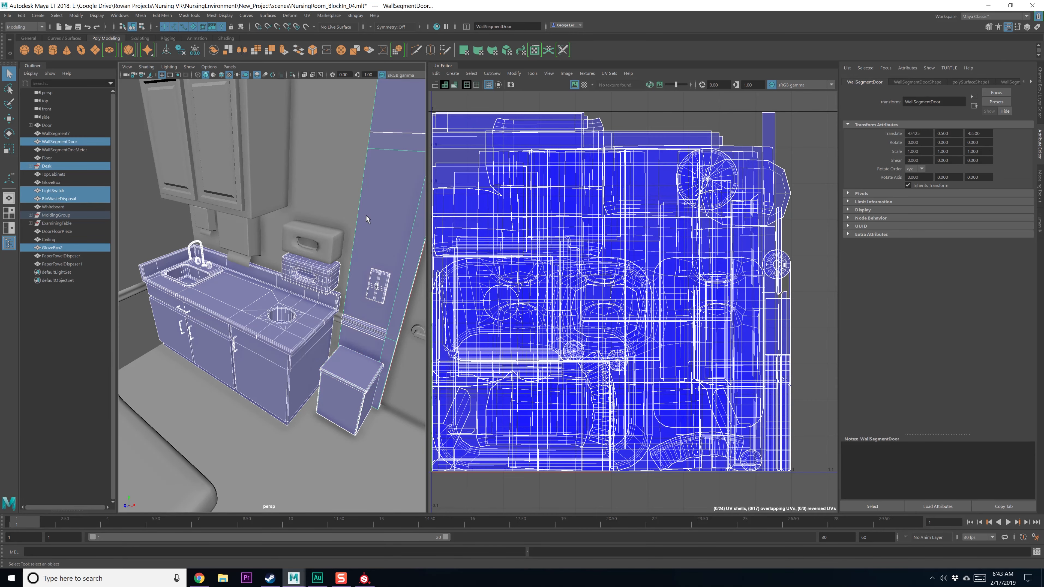
{"action": "left_click", "coordinate": [316, 202], "text": "shift"}
{"action": "left_click", "coordinate": [246, 231], "text": "shift"}
{"action": "left_click", "coordinate": [218, 195], "text": "shift"}
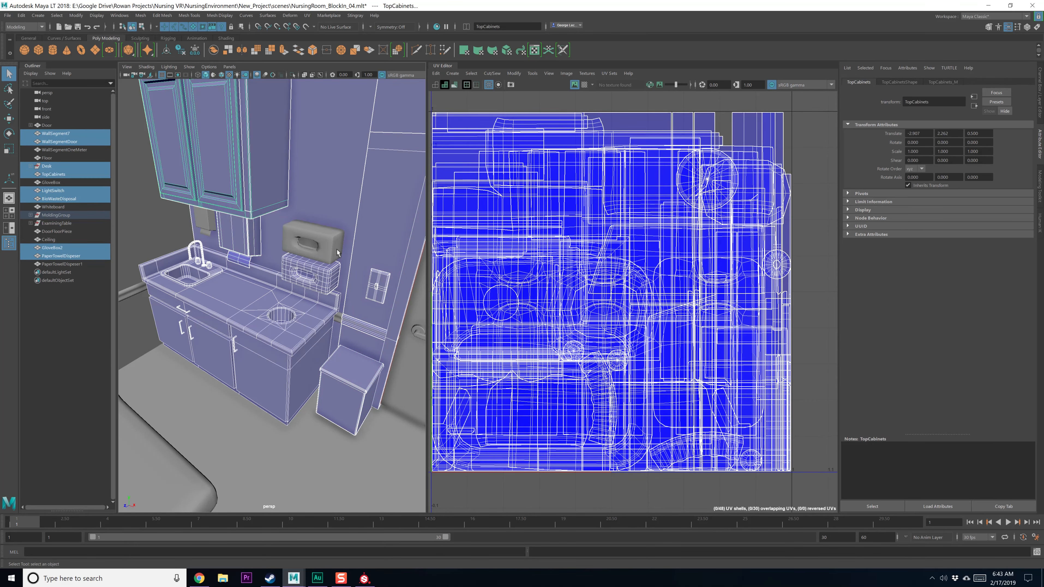
Extend the UV shading check to the Door, WallSegmentOneMeter, Floor and DoorFloorPiece by adding them to the selection
{"action": "middle_click_drag", "start_coordinate": [349, 243], "coordinate": [246, 233], "text": "alt"}
{"action": "mouse_move", "coordinate": [267, 265]}
{"action": "left_mouse_down", "text": "alt"}
{"action": "mouse_move", "coordinate": [321, 260]}
{"action": "mouse_move", "coordinate": [279, 246]}
{"action": "mouse_move", "coordinate": [341, 263]}
{"action": "mouse_move", "coordinate": [271, 268]}
{"action": "left_mouse_up", "text": "alt"}
{"action": "left_click", "coordinate": [357, 260], "text": "shift"}
{"action": "middle_click_drag", "start_coordinate": [352, 306], "coordinate": [272, 297], "text": "alt"}
{"action": "left_click", "coordinate": [307, 252], "text": "shift"}
{"action": "middle_click_drag", "start_coordinate": [164, 281], "coordinate": [310, 292], "text": "alt"}
{"action": "left_click_drag", "start_coordinate": [310, 293], "coordinate": [303, 304], "text": "alt"}
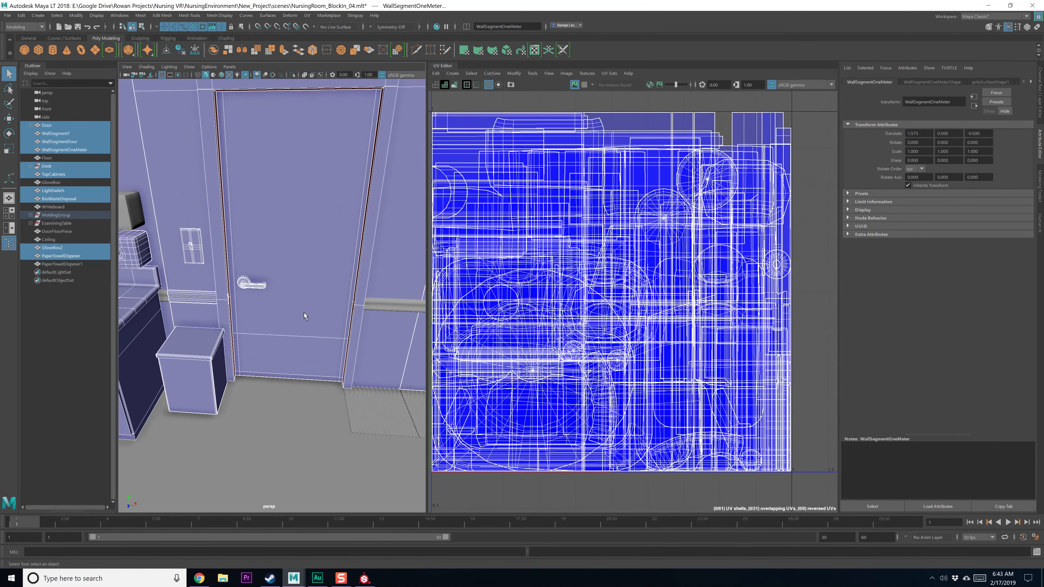
{"action": "left_click", "coordinate": [278, 416], "text": "shift"}
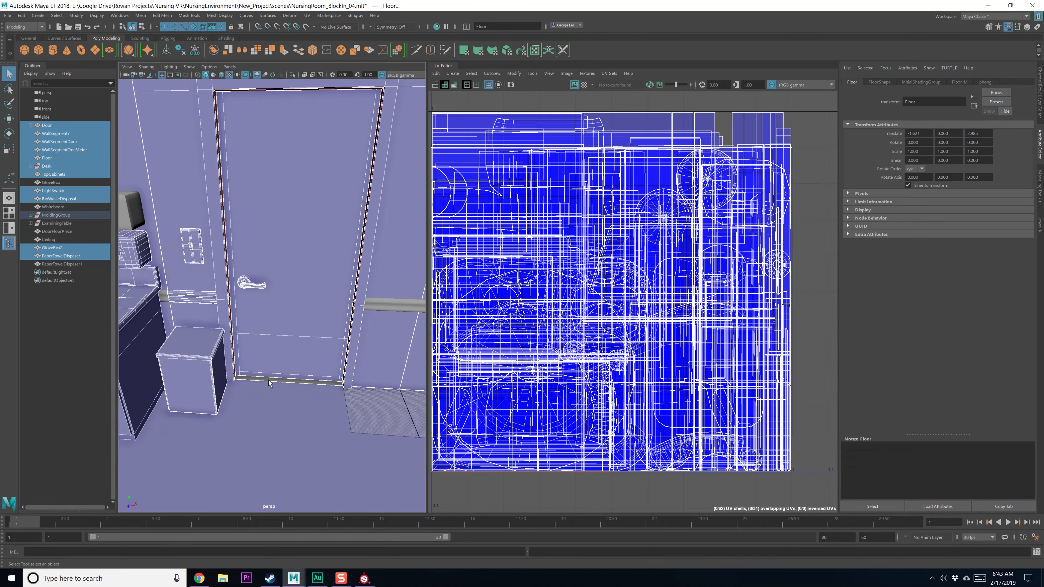
{"action": "left_click", "coordinate": [249, 390], "text": "shift"}
{"action": "left_click", "coordinate": [263, 382], "text": "shift"}
{"action": "left_click", "coordinate": [263, 379], "text": "shift"}
{"action": "left_click_drag", "start_coordinate": [265, 380], "coordinate": [324, 350], "text": "alt"}
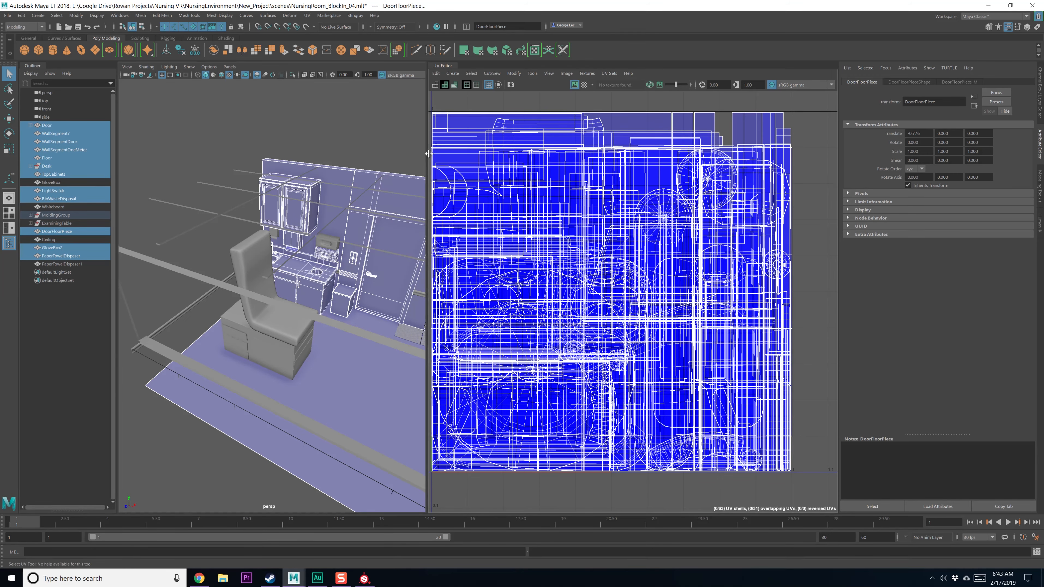
Enlarge the perspective view and add the examining table's seat and base and the Ceiling to the selection for the UV shading check
{"action": "left_click_drag", "start_coordinate": [433, 157], "coordinate": [720, 160]}
{"action": "left_click_drag", "start_coordinate": [345, 313], "coordinate": [355, 314], "text": "alt"}
{"action": "right_click_drag", "start_coordinate": [355, 313], "coordinate": [395, 302], "text": "alt"}
{"action": "left_click", "coordinate": [334, 284], "text": "shift"}
{"action": "left_click", "coordinate": [342, 339], "text": "shift"}
{"action": "middle_click_drag", "start_coordinate": [354, 138], "coordinate": [462, 307], "text": "alt"}
{"action": "left_click_drag", "start_coordinate": [462, 308], "coordinate": [387, 317], "text": "alt"}
{"action": "middle_click_drag", "start_coordinate": [387, 317], "coordinate": [388, 345], "text": "alt"}
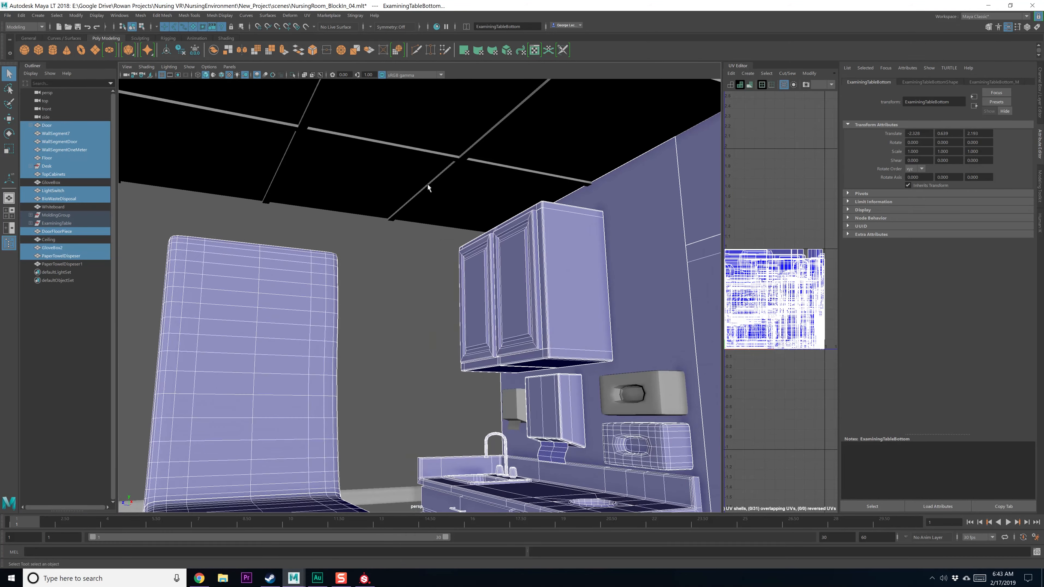
{"action": "left_click", "coordinate": [428, 183], "text": "shift"}
Add the Whiteboard to the selection and examine the UV shading of its board surface
{"action": "middle_click_drag", "start_coordinate": [274, 253], "coordinate": [341, 195], "text": "alt"}
{"action": "left_click_drag", "start_coordinate": [283, 298], "coordinate": [279, 336], "text": "alt"}
{"action": "middle_click_drag", "start_coordinate": [279, 336], "coordinate": [404, 300], "text": "alt"}
{"action": "left_click", "coordinate": [404, 301], "text": "shift"}
{"action": "mouse_move", "coordinate": [403, 300]}
{"action": "left_mouse_down", "text": "alt"}
{"action": "mouse_move", "coordinate": [422, 317]}
{"action": "mouse_move", "coordinate": [405, 317]}
{"action": "left_mouse_up", "text": "alt"}
{"action": "middle_click_drag", "start_coordinate": [406, 317], "coordinate": [399, 316], "text": "alt"}
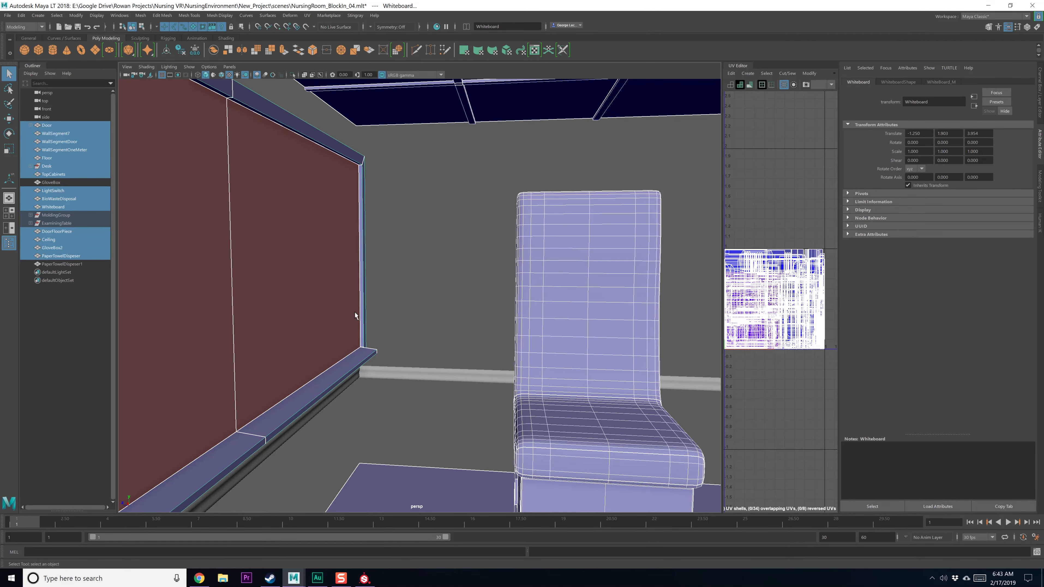
{"action": "left_click_drag", "start_coordinate": [355, 312], "coordinate": [321, 309], "text": "alt"}
{"action": "middle_click_drag", "start_coordinate": [357, 306], "coordinate": [434, 293], "text": "alt"}
{"action": "left_click_drag", "start_coordinate": [434, 293], "coordinate": [400, 299], "text": "alt"}
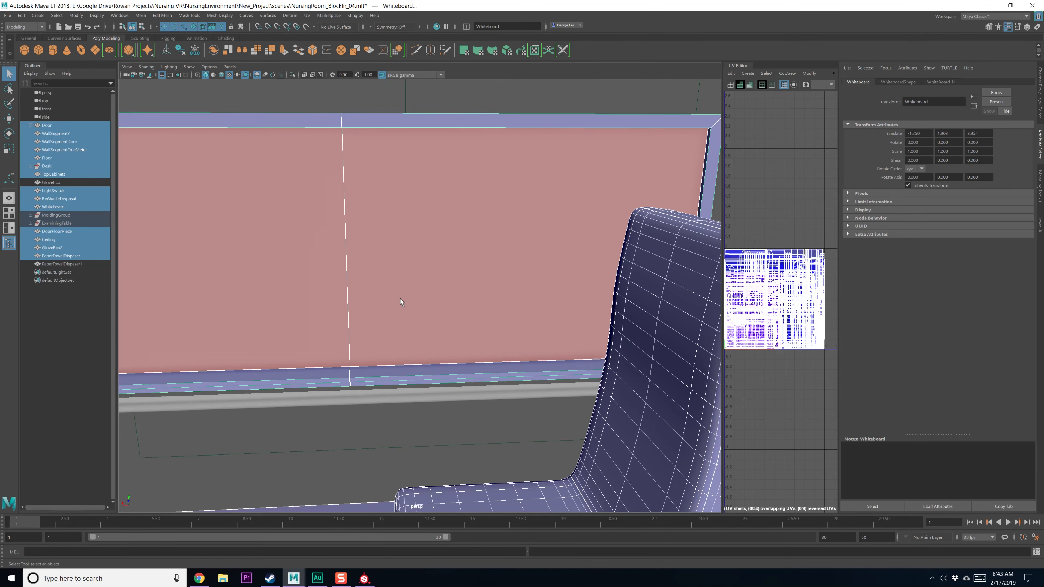
Select only the Whiteboard's two large board-surface UV shells and enlarge the UV Editor
{"action": "left_click", "coordinate": [401, 297]}
{"action": "right_click_drag", "start_coordinate": [402, 250], "coordinate": [404, 260]}
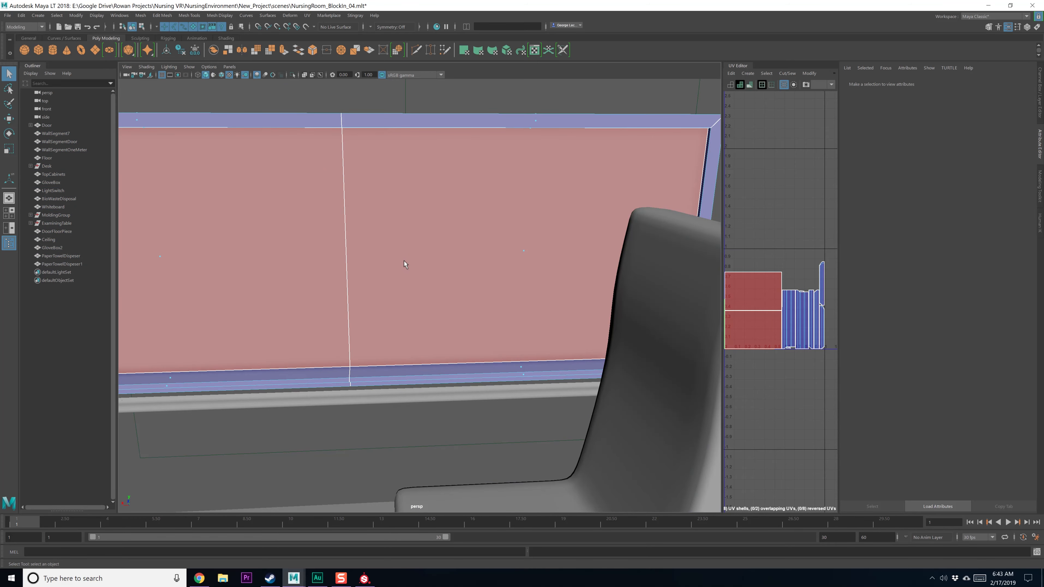
{"action": "left_click", "coordinate": [753, 306]}
{"action": "right_click_drag", "start_coordinate": [754, 306], "coordinate": [738, 291]}
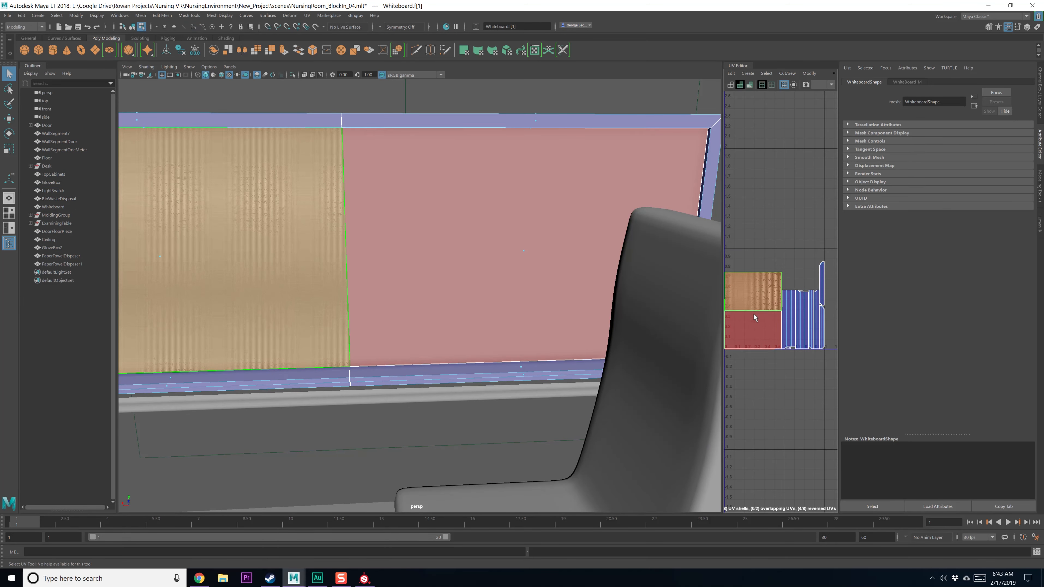
{"action": "left_click", "coordinate": [760, 300]}
{"action": "right_click", "coordinate": [761, 301], "text": "shift"}
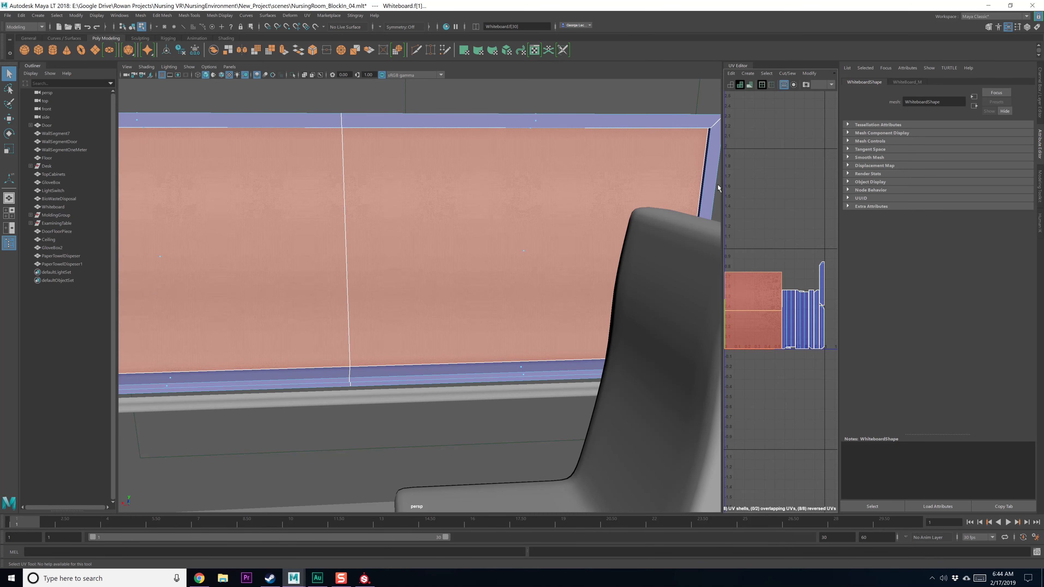
{"action": "left_click_drag", "start_coordinate": [723, 184], "coordinate": [391, 203]}
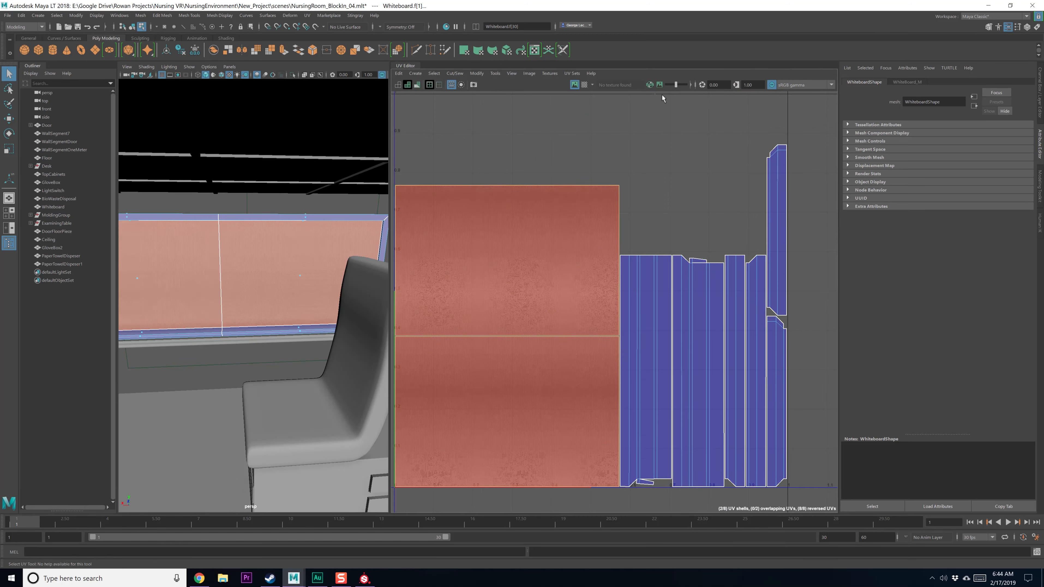
Flip the two selected Whiteboard UV shells, then deselect them and inspect the board from another angle
{"action": "left_click", "coordinate": [454, 73]}
{"action": "mouse_move", "coordinate": [503, 77]}
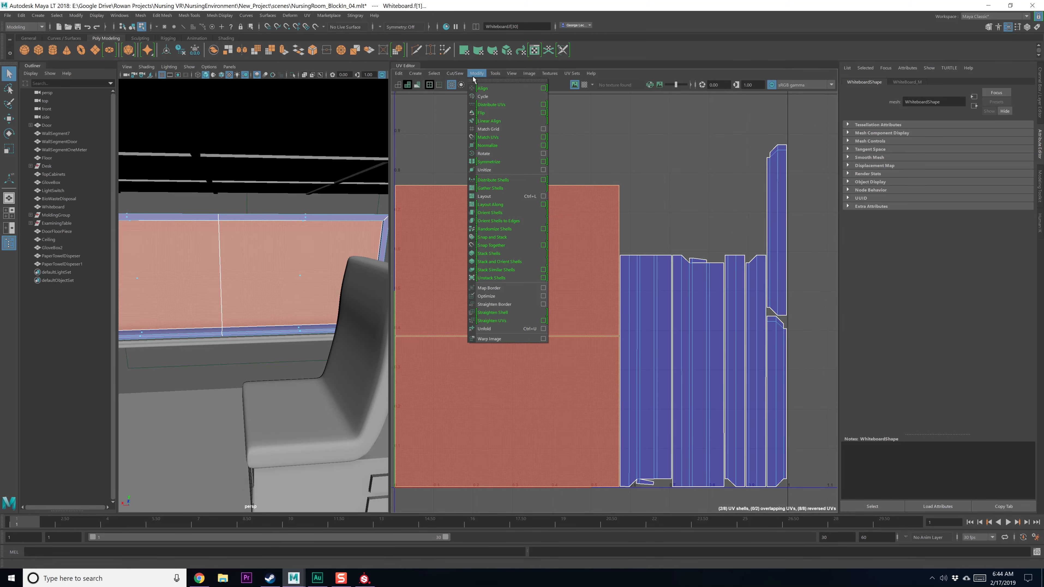
{"action": "left_click", "coordinate": [522, 114]}
{"action": "scroll", "coordinate": [563, 218], "scroll_direction": "down", "scroll_amount": 2}
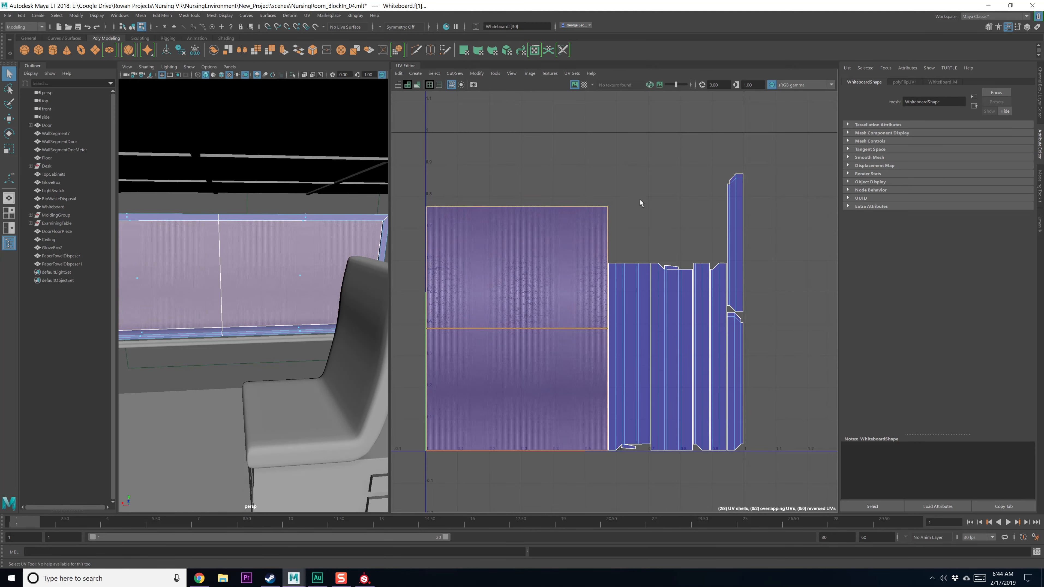
{"action": "left_click", "coordinate": [642, 202]}
{"action": "left_click_drag", "start_coordinate": [340, 355], "coordinate": [352, 357], "text": "alt"}
{"action": "scroll", "coordinate": [281, 336], "scroll_direction": "up", "scroll_amount": 4}
{"action": "mouse_move", "coordinate": [282, 335]}
{"action": "left_mouse_down", "text": "alt"}
{"action": "mouse_move", "coordinate": [289, 354]}
{"action": "mouse_move", "coordinate": [285, 337]}
{"action": "left_mouse_up", "text": "alt"}
{"action": "scroll", "coordinate": [289, 354], "scroll_direction": "down", "scroll_amount": 5}
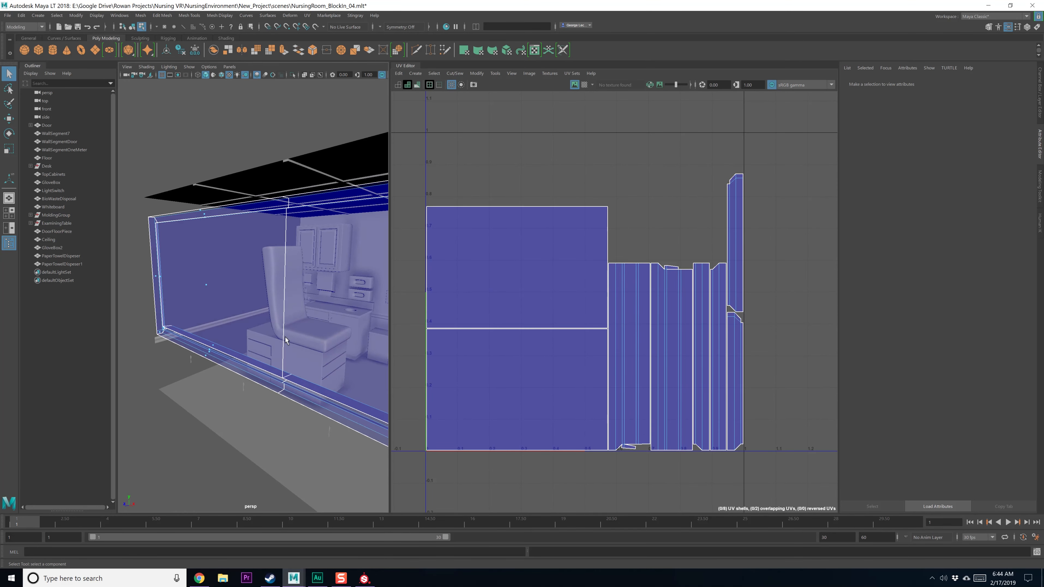
Return to object selection, select the Ceiling, and enlarge the perspective view toward the cabinets and door
{"action": "key", "text": "F8"}
{"action": "key", "text": "F8"}
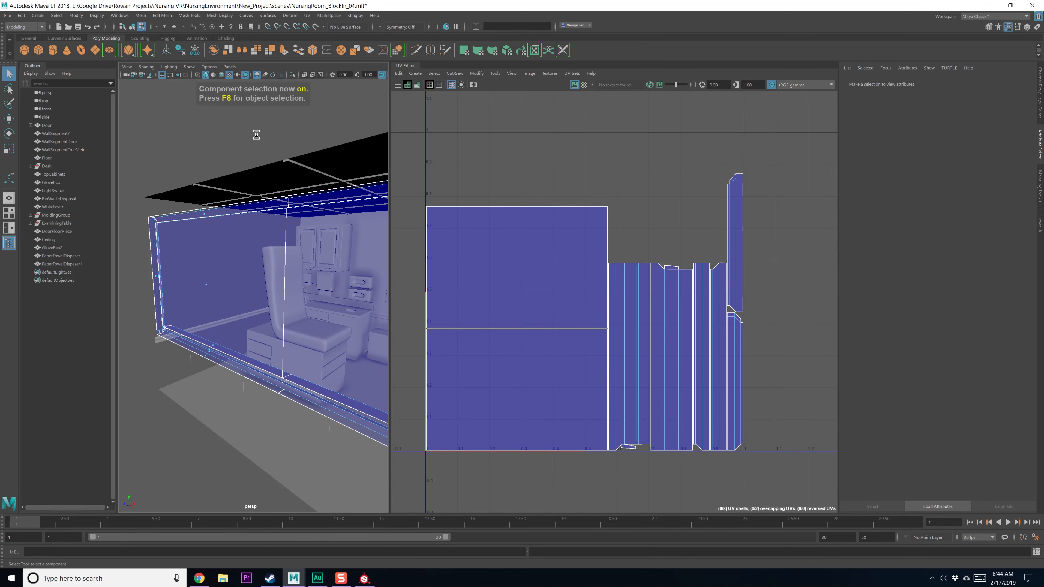
{"action": "key", "text": "F8"}
{"action": "left_click", "coordinate": [283, 173]}
{"action": "left_click_drag", "start_coordinate": [283, 174], "coordinate": [727, 268], "text": "alt"}
{"action": "middle_click_drag", "start_coordinate": [451, 270], "coordinate": [370, 381], "text": "alt"}
{"action": "scroll", "coordinate": [386, 315], "scroll_direction": "down", "scroll_amount": 3}
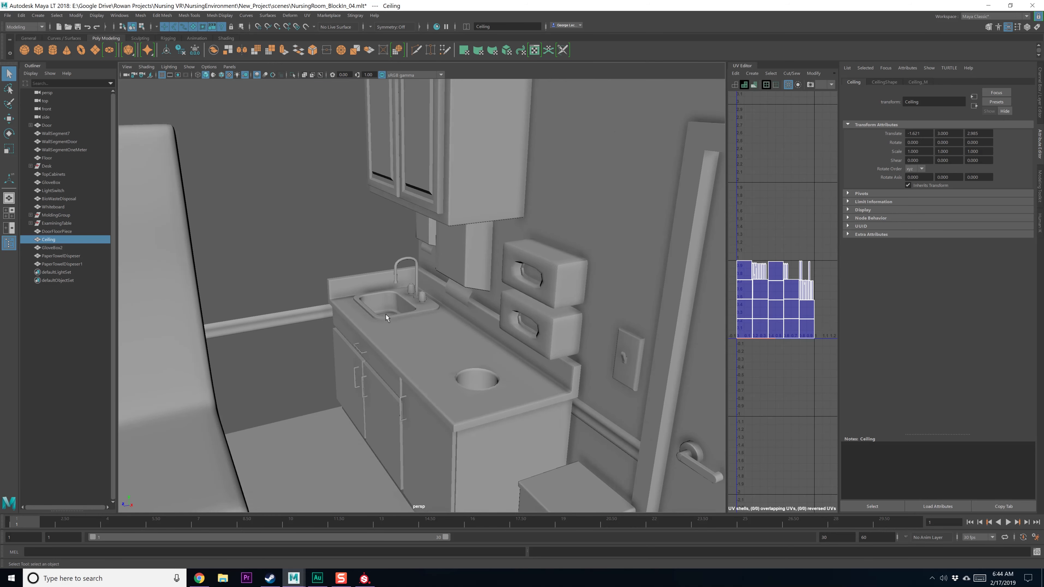
{"action": "scroll", "coordinate": [387, 315], "scroll_direction": "down", "scroll_amount": 5}
{"action": "left_click_drag", "start_coordinate": [370, 380], "coordinate": [317, 340], "text": "alt"}
{"action": "middle_click_drag", "start_coordinate": [317, 340], "coordinate": [350, 303], "text": "alt"}
{"action": "scroll", "coordinate": [350, 303], "scroll_direction": "up", "scroll_amount": 2}
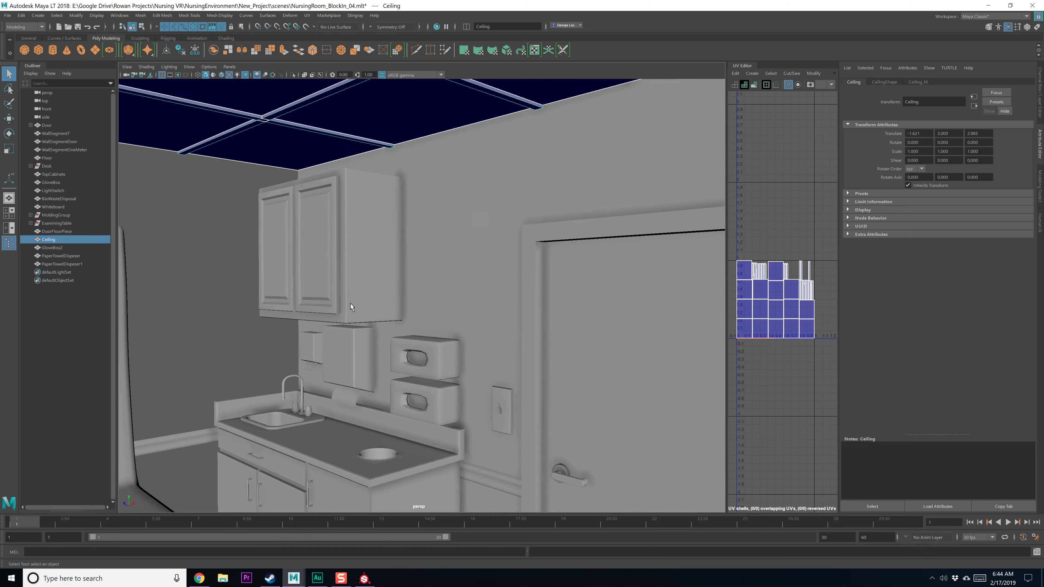
Add TopCabinets, the upper glove box, light switch, Door, WallSegmentDoor and WallSegment7 to the selection to check their UV shading
{"action": "left_click", "coordinate": [360, 262], "text": "shift"}
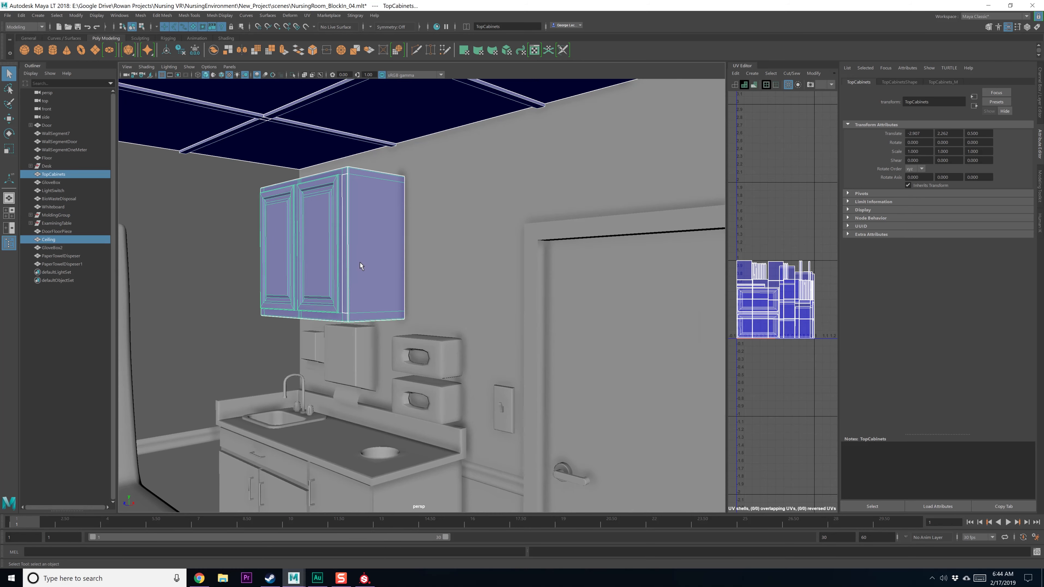
{"action": "left_click", "coordinate": [430, 363], "text": "shift"}
{"action": "left_click", "coordinate": [505, 405], "text": "shift"}
{"action": "left_click", "coordinate": [577, 387], "text": "shift"}
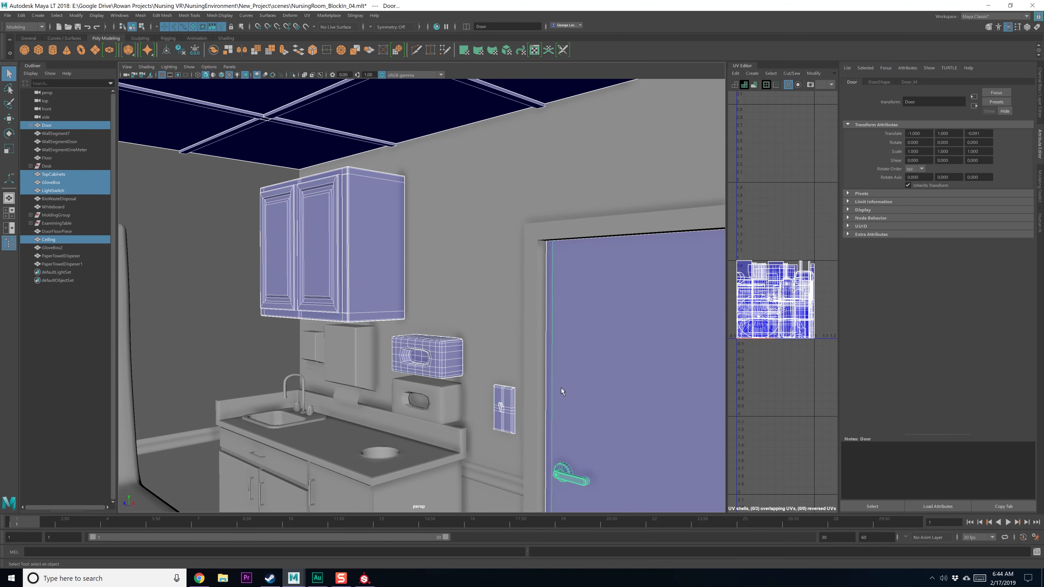
{"action": "left_click", "coordinate": [539, 354], "text": "shift"}
{"action": "left_click", "coordinate": [447, 285], "text": "shift"}
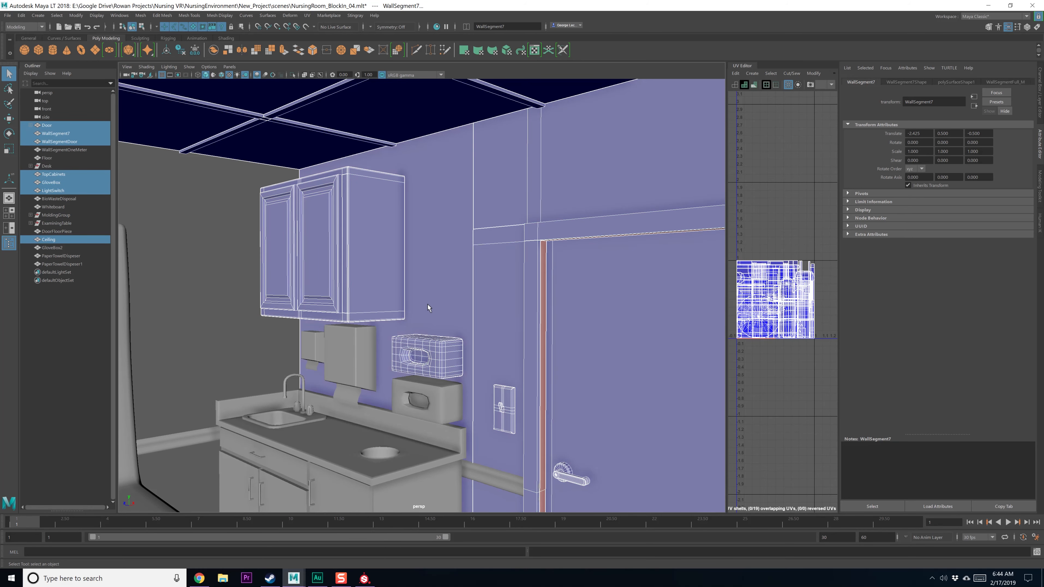
Add WallSegmentOneMeter, the molding beside the door, Floor, desk, examining table, BioWasteDisposal, Whiteboard and PaperTowelDispenser to the selection to check their UV shading
{"action": "scroll", "coordinate": [447, 357], "scroll_direction": "up", "scroll_amount": 2}
{"action": "middle_click_drag", "start_coordinate": [517, 349], "coordinate": [338, 333], "text": "alt"}
{"action": "left_click_drag", "start_coordinate": [338, 333], "coordinate": [485, 315], "text": "alt"}
{"action": "left_click", "coordinate": [564, 303], "text": "shift"}
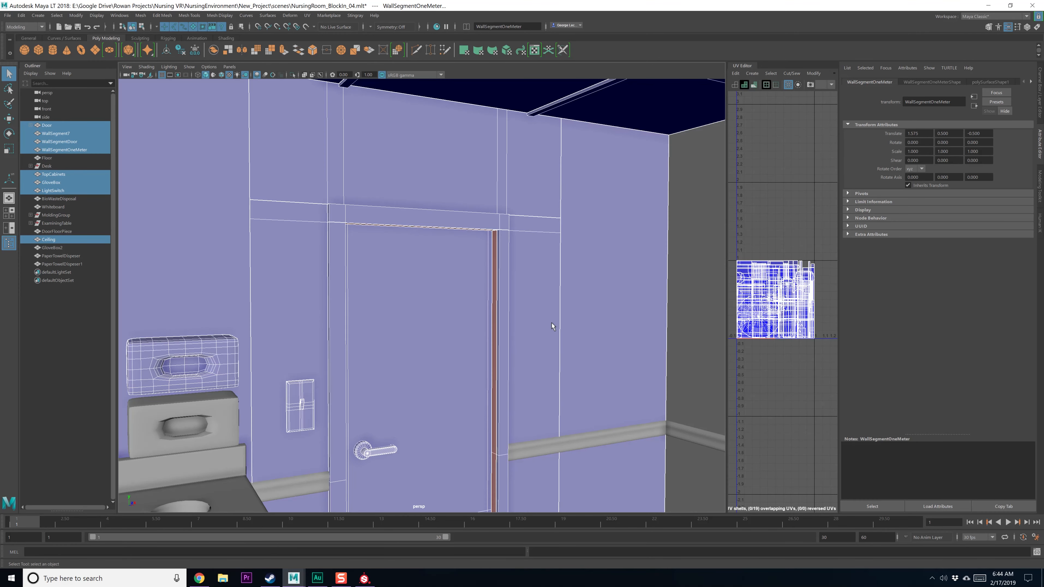
{"action": "middle_click_drag", "start_coordinate": [547, 364], "coordinate": [468, 338], "text": "alt"}
{"action": "left_click_drag", "start_coordinate": [468, 338], "coordinate": [499, 349], "text": "alt"}
{"action": "left_click", "coordinate": [506, 394], "text": "shift"}
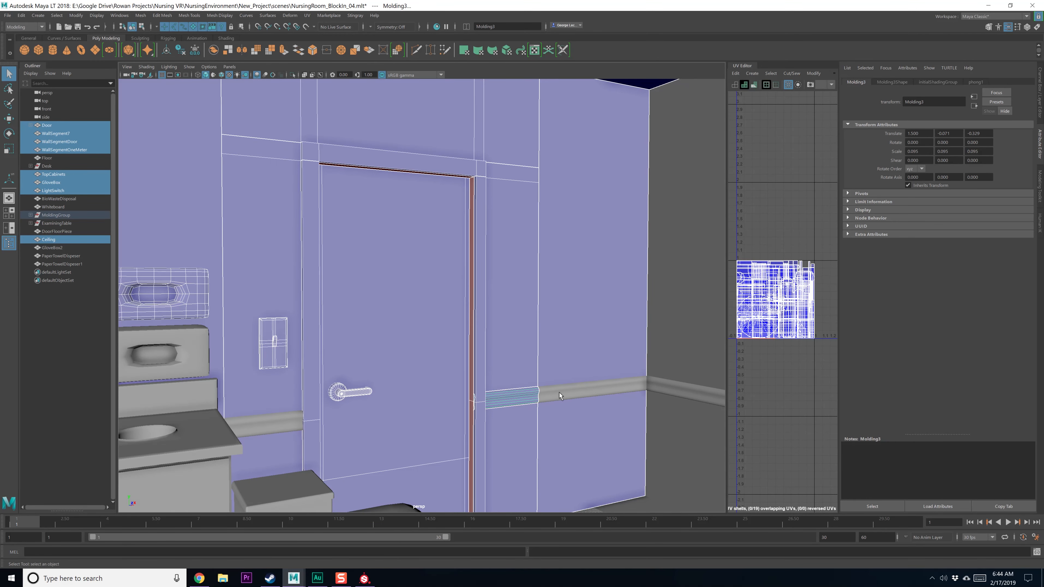
{"action": "left_click_drag", "start_coordinate": [400, 373], "coordinate": [494, 370], "text": "alt"}
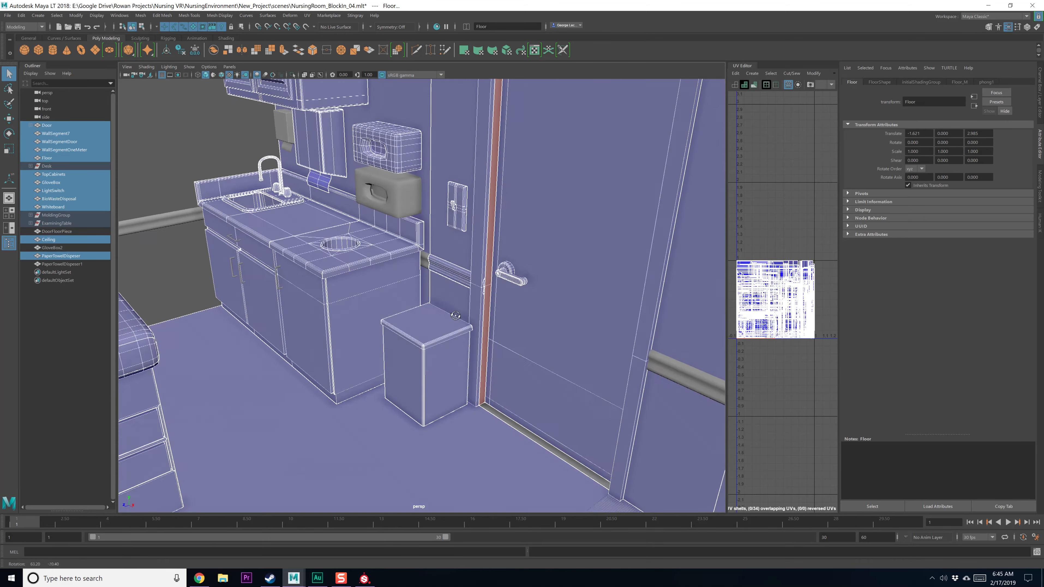
Examine the UV shading of the selected objects around the door frame, desk and floor from several angles
{"action": "middle_click_drag", "start_coordinate": [503, 252], "coordinate": [397, 338], "text": "alt"}
{"action": "left_click_drag", "start_coordinate": [397, 338], "coordinate": [384, 334], "text": "alt"}
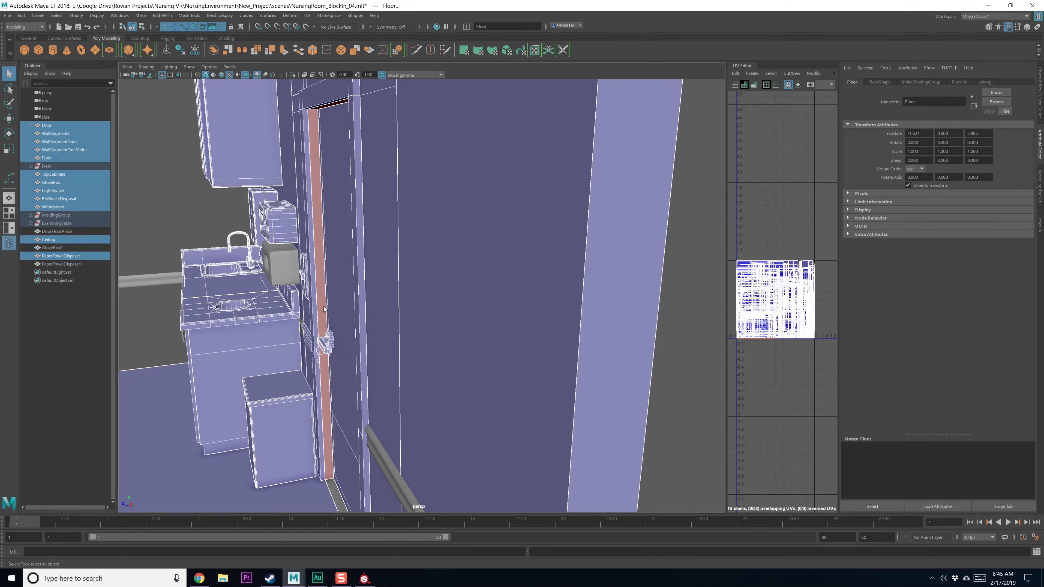
{"action": "left_click_drag", "start_coordinate": [324, 306], "coordinate": [496, 319], "text": "alt"}
{"action": "middle_click_drag", "start_coordinate": [496, 319], "coordinate": [415, 341], "text": "alt"}
{"action": "right_click_drag", "start_coordinate": [415, 341], "coordinate": [486, 295], "text": "alt"}
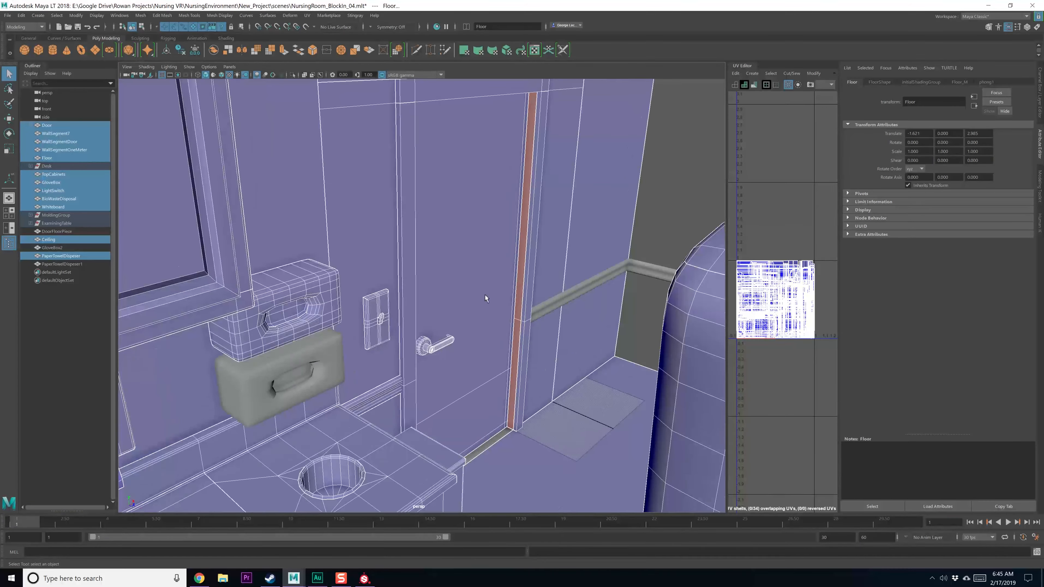
{"action": "middle_click_drag", "start_coordinate": [486, 295], "coordinate": [419, 386], "text": "alt"}
{"action": "left_click_drag", "start_coordinate": [419, 386], "coordinate": [393, 391], "text": "alt"}
{"action": "middle_click_drag", "start_coordinate": [393, 391], "coordinate": [397, 268], "text": "alt"}
{"action": "right_click_drag", "start_coordinate": [396, 268], "coordinate": [431, 290], "text": "alt"}
Deselect all objects and switch WallSegmentDoor to face selection
{"action": "left_click", "coordinate": [432, 301]}
{"action": "middle_click_drag", "start_coordinate": [434, 327], "coordinate": [452, 299], "text": "alt"}
{"action": "left_click_drag", "start_coordinate": [452, 299], "coordinate": [473, 305], "text": "alt"}
{"action": "right_click_drag", "start_coordinate": [458, 261], "coordinate": [504, 248]}
{"action": "left_click", "coordinate": [501, 231]}
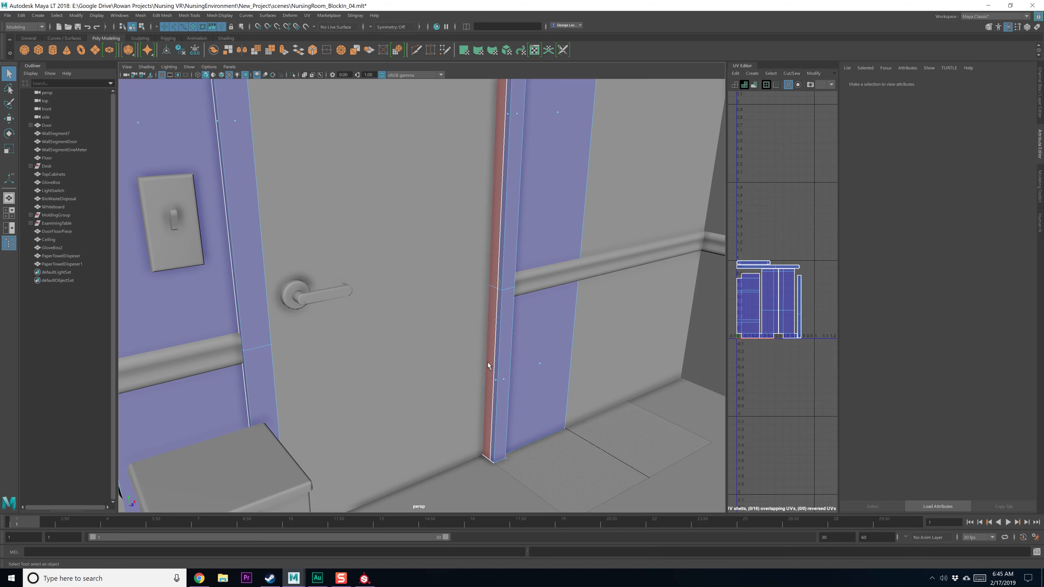
Enlarge the UV Editor and examine WallSegmentDoor's UV shells and the shading on its door frame's inner faces
{"action": "middle_click_drag", "start_coordinate": [741, 279], "coordinate": [731, 292], "text": "alt"}
{"action": "left_click_drag", "start_coordinate": [728, 288], "coordinate": [480, 306]}
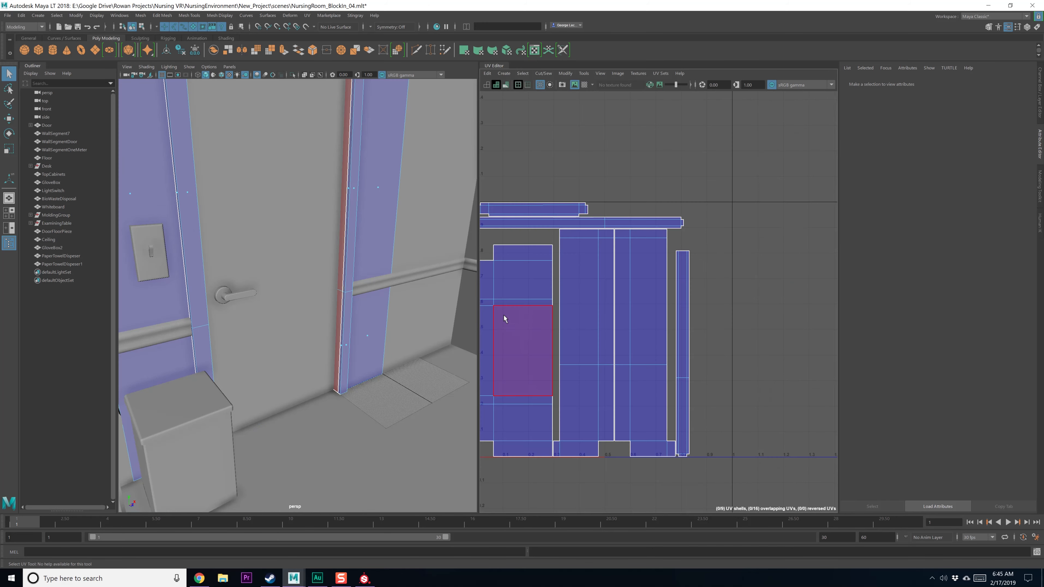
{"action": "middle_click_drag", "start_coordinate": [590, 292], "coordinate": [708, 285], "text": "alt"}
{"action": "middle_click_drag", "start_coordinate": [404, 214], "coordinate": [406, 347], "text": "alt"}
{"action": "left_click_drag", "start_coordinate": [406, 347], "coordinate": [350, 316], "text": "alt"}
{"action": "scroll", "coordinate": [344, 304], "scroll_direction": "up", "scroll_amount": 2}
{"action": "scroll", "coordinate": [344, 304], "scroll_direction": "up", "scroll_amount": 2}
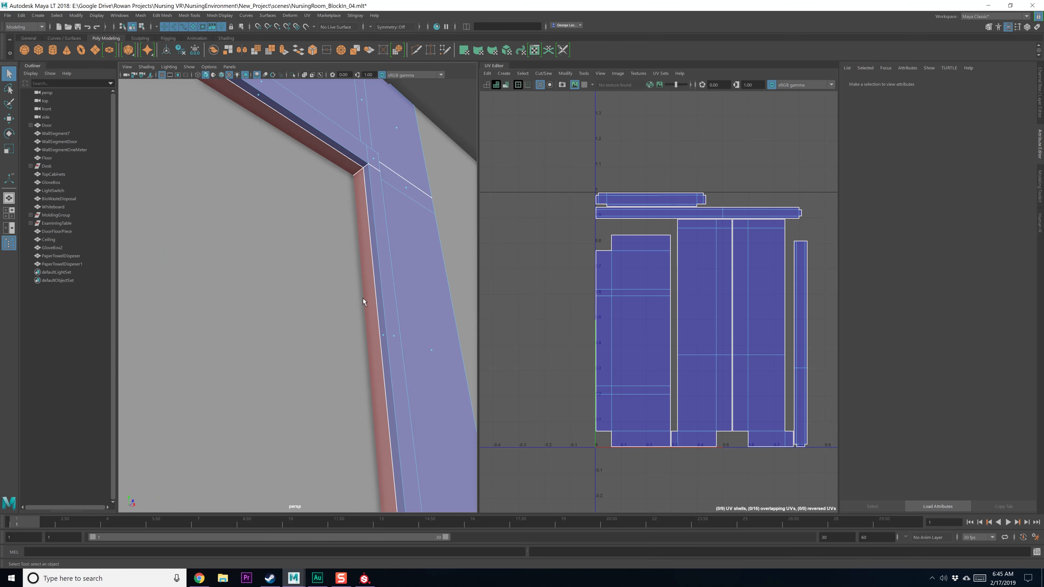
{"action": "left_click_drag", "start_coordinate": [224, 104], "coordinate": [299, 147], "text": "alt"}
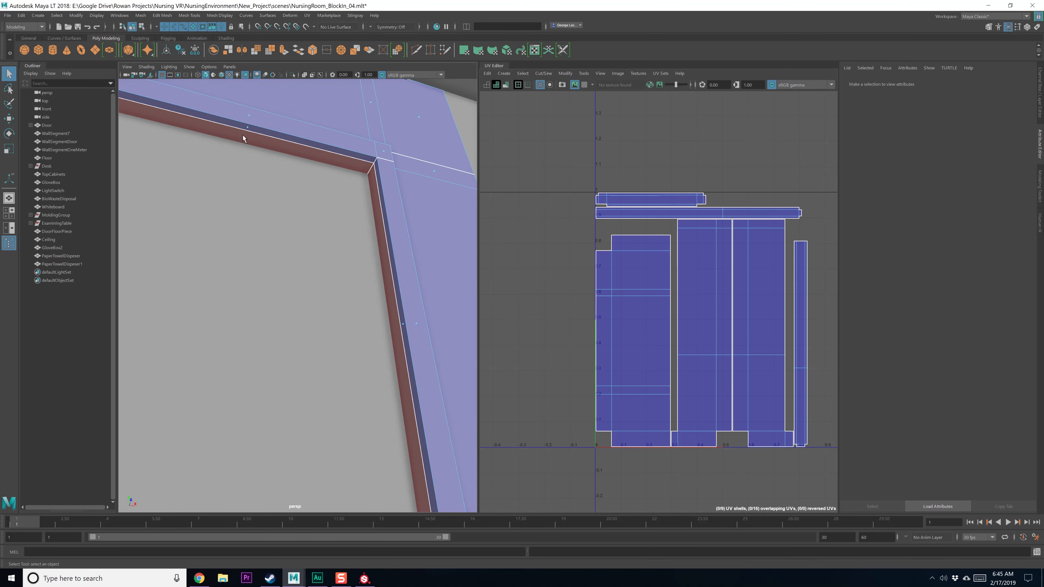
{"action": "left_click_drag", "start_coordinate": [228, 159], "coordinate": [309, 201], "text": "alt"}
Try selecting the door frame's top inner face and an adjoining side face, and check them in the UV Editor
{"action": "left_click", "coordinate": [306, 115]}
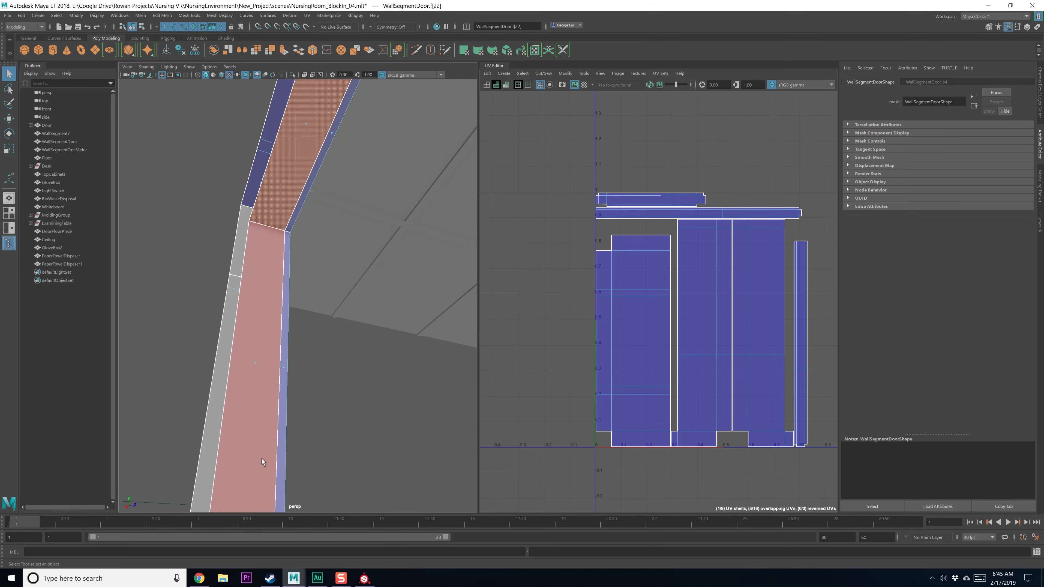
{"action": "middle_click_drag", "start_coordinate": [662, 357], "coordinate": [618, 275], "text": "alt"}
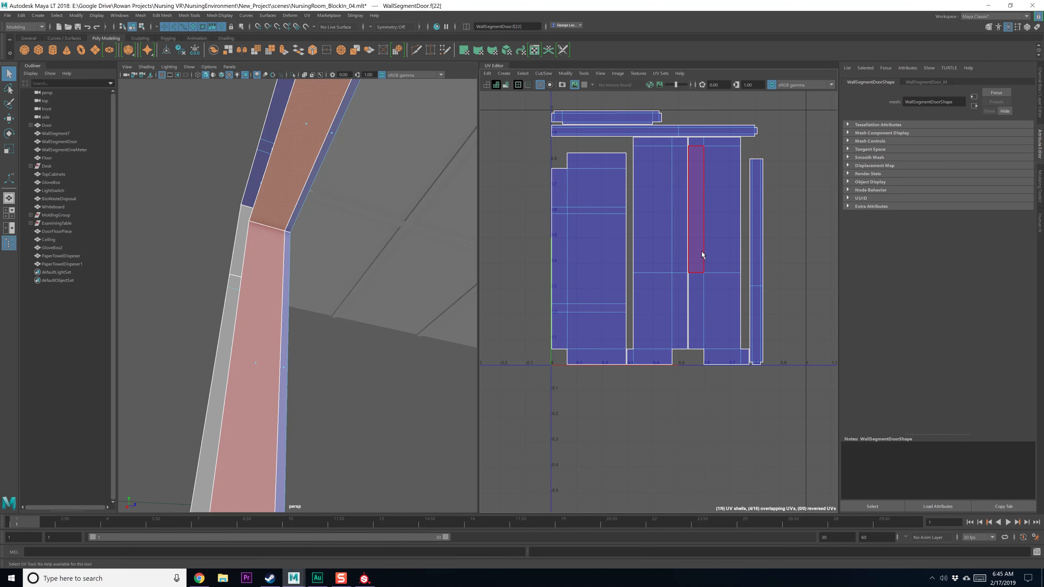
{"action": "middle_click_drag", "start_coordinate": [797, 240], "coordinate": [767, 294], "text": "alt"}
{"action": "key", "text": "f"}
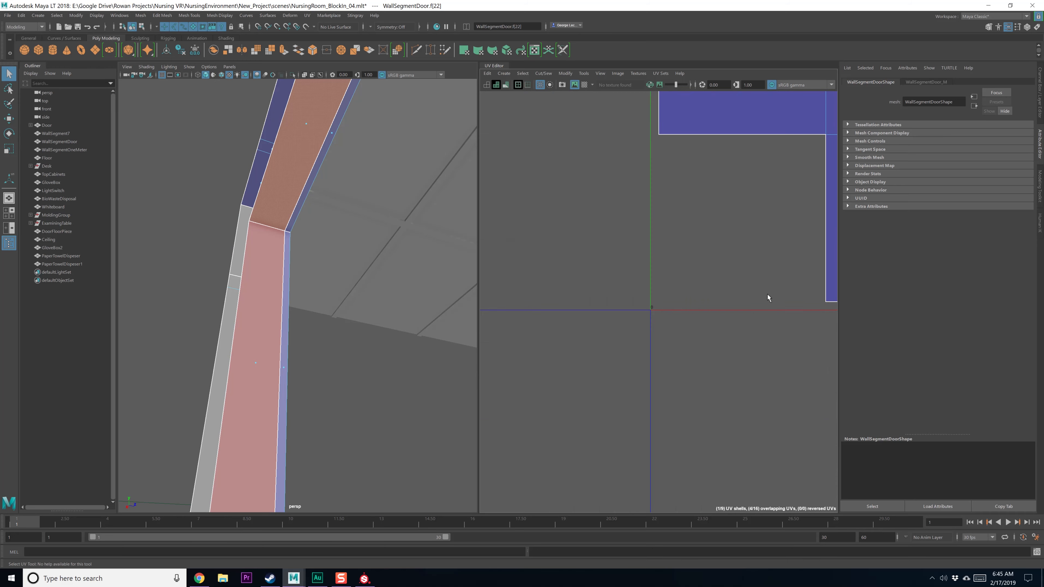
{"action": "left_click_drag", "start_coordinate": [395, 346], "coordinate": [340, 330], "text": "alt"}
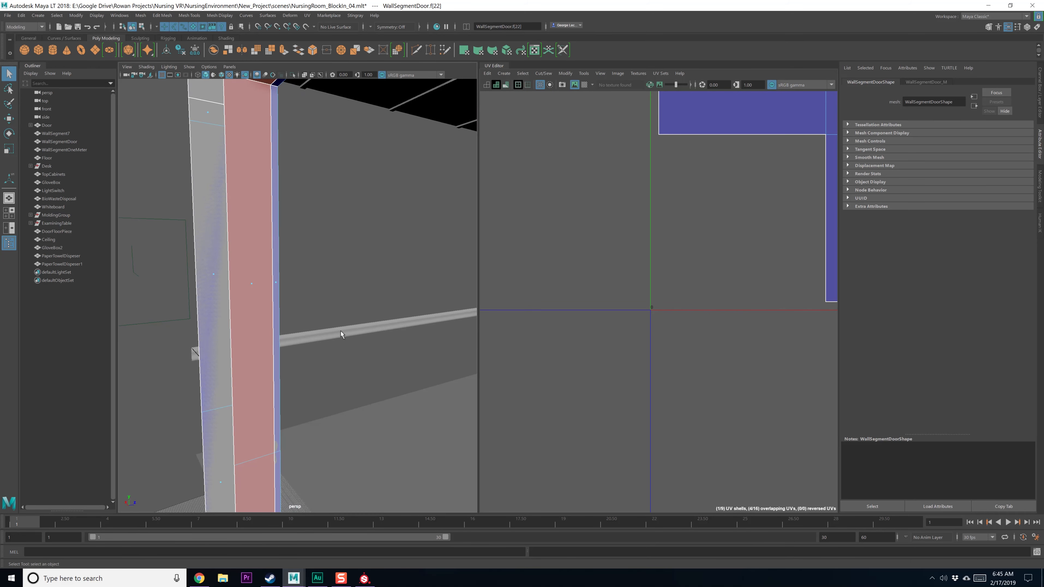
{"action": "left_click", "coordinate": [258, 290], "text": "shift"}
{"action": "middle_click_drag", "start_coordinate": [256, 292], "coordinate": [321, 212], "text": "alt"}
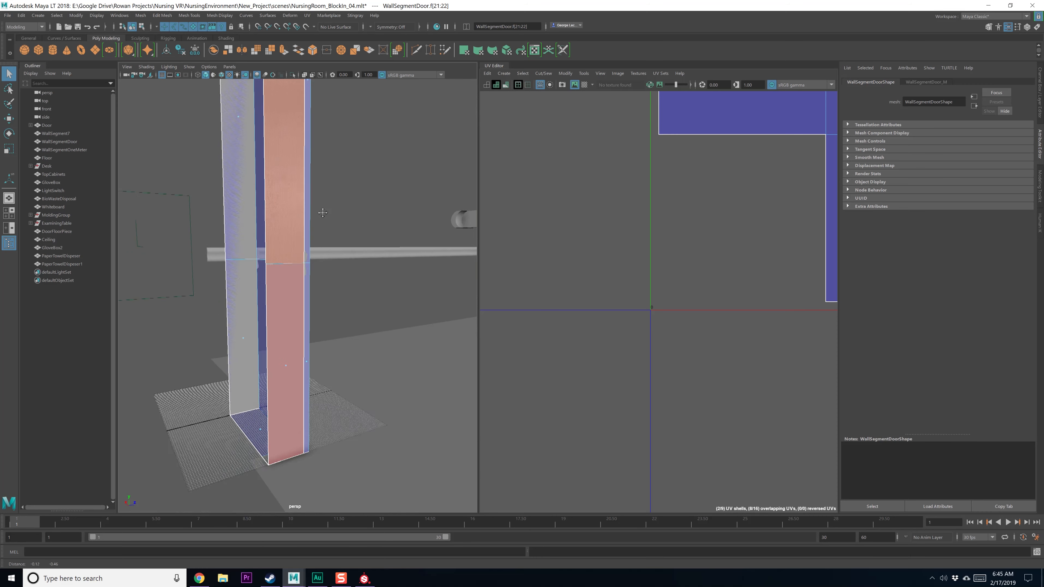
{"action": "scroll", "coordinate": [333, 294], "scroll_direction": "down", "scroll_amount": 3}
{"action": "left_click_drag", "start_coordinate": [332, 296], "coordinate": [304, 306], "text": "alt"}
Hide the Door and select the upper and lower inner faces on both sides of WallSegmentDoor's door frame
{"action": "key", "text": "F8"}
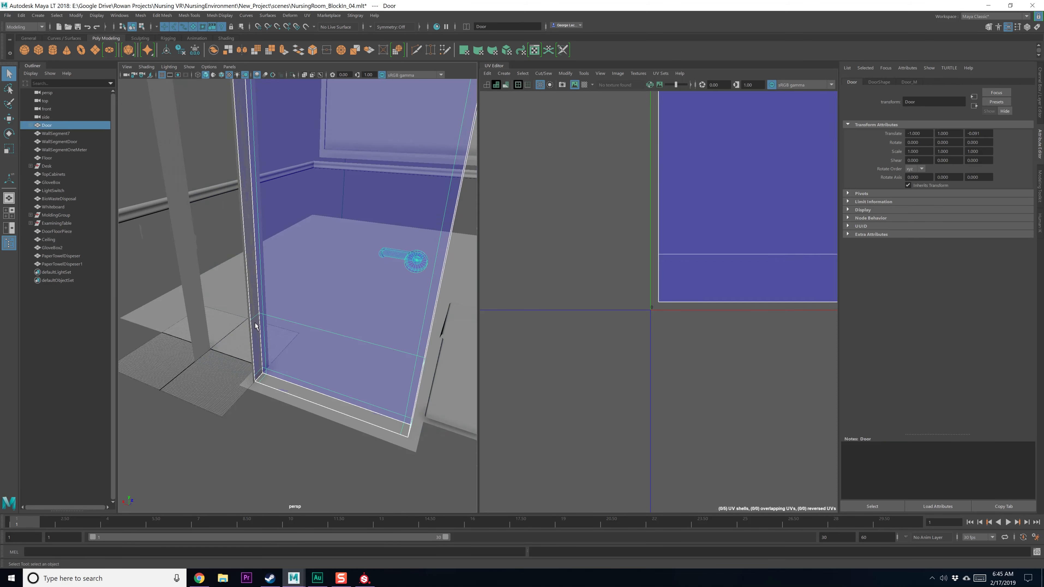
{"action": "right_click_drag", "start_coordinate": [202, 250], "coordinate": [202, 272]}
{"action": "left_click", "coordinate": [255, 320]}
{"action": "left_click", "coordinate": [244, 125], "text": "shift"}
{"action": "middle_click_drag", "start_coordinate": [244, 125], "coordinate": [272, 362], "text": "alt"}
{"action": "left_click_drag", "start_coordinate": [272, 362], "coordinate": [339, 347], "text": "alt"}
{"action": "middle_click_drag", "start_coordinate": [339, 347], "coordinate": [265, 326], "text": "alt"}
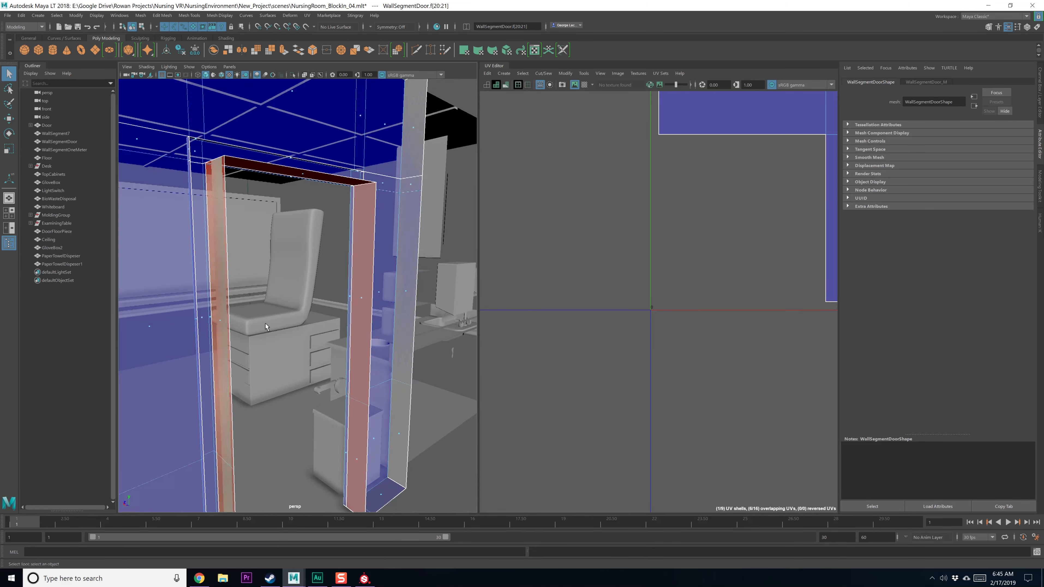
{"action": "left_click", "coordinate": [360, 299], "text": "shift"}
{"action": "left_click", "coordinate": [361, 459], "text": "shift"}
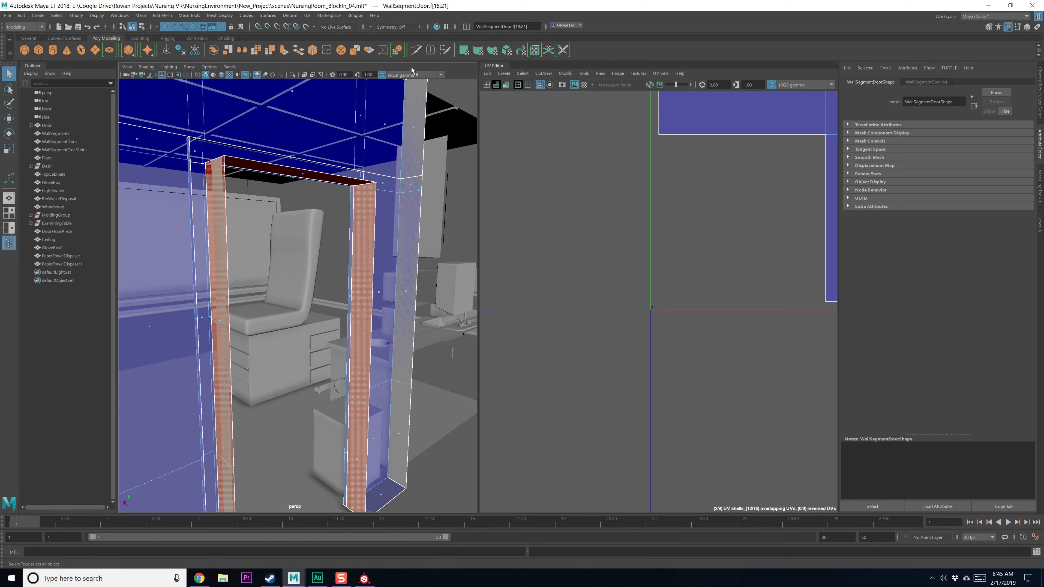
Planar-map the selected frame side faces from the X axis and move their overlapping shells beyond the existing UV layout
{"action": "left_click", "coordinate": [308, 15]}
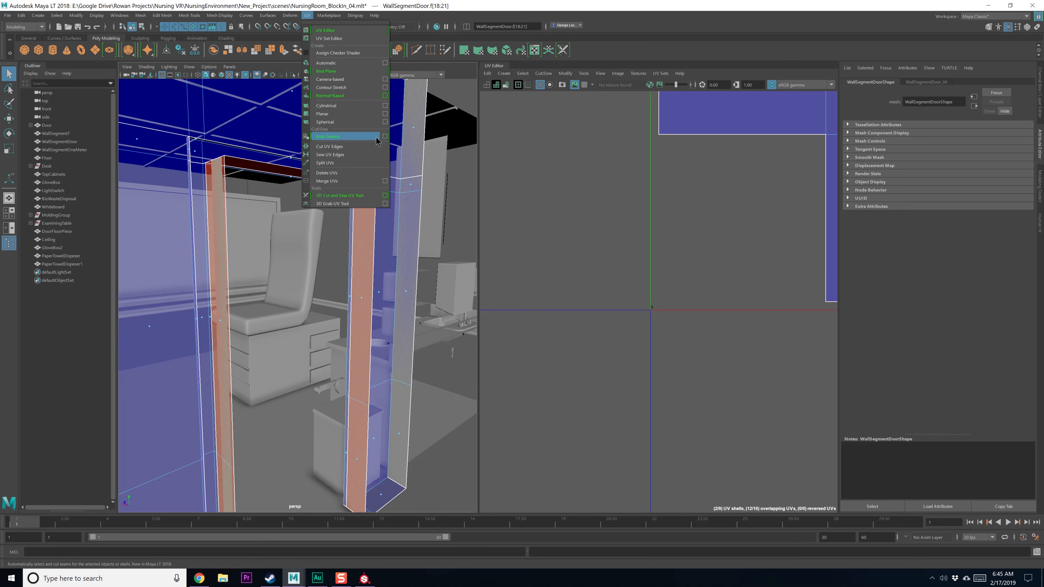
{"action": "left_click", "coordinate": [385, 114]}
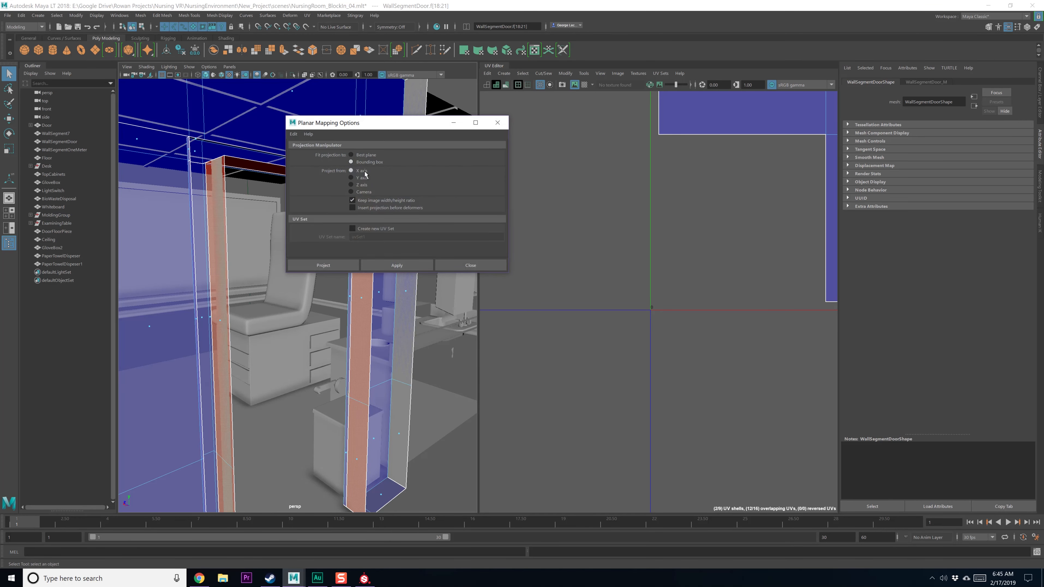
{"action": "left_click", "coordinate": [405, 267]}
{"action": "left_click", "coordinate": [484, 265]}
{"action": "middle_click_drag", "start_coordinate": [668, 235], "coordinate": [595, 322], "text": "alt"}
{"action": "scroll", "coordinate": [594, 302], "scroll_direction": "down", "scroll_amount": 6}
{"action": "scroll", "coordinate": [601, 276], "scroll_direction": "down", "scroll_amount": 10}
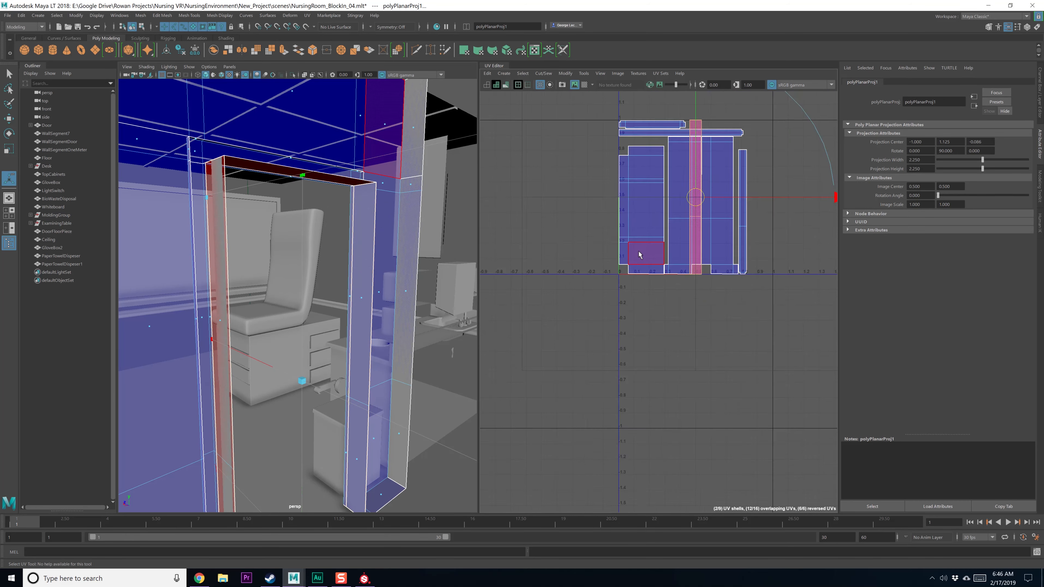
{"action": "left_click_drag", "start_coordinate": [612, 242], "coordinate": [656, 243]}
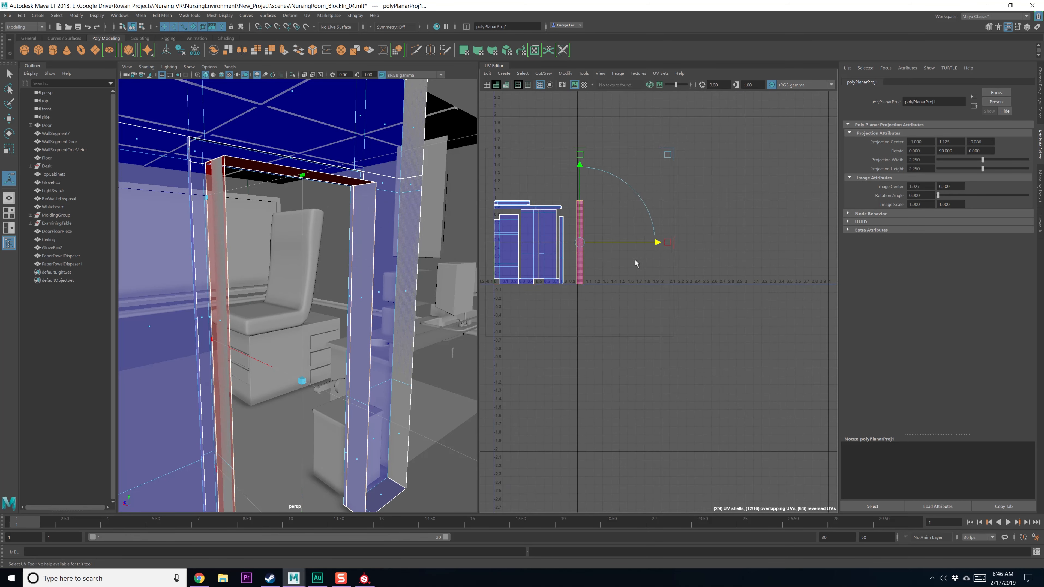
{"action": "left_click", "coordinate": [635, 251]}
Select one of the two overlapping frame-side UV shells and move it clear of the other
{"action": "right_click_drag", "start_coordinate": [594, 238], "coordinate": [577, 231]}
{"action": "left_click", "coordinate": [580, 230]}
{"action": "key", "text": "w"}
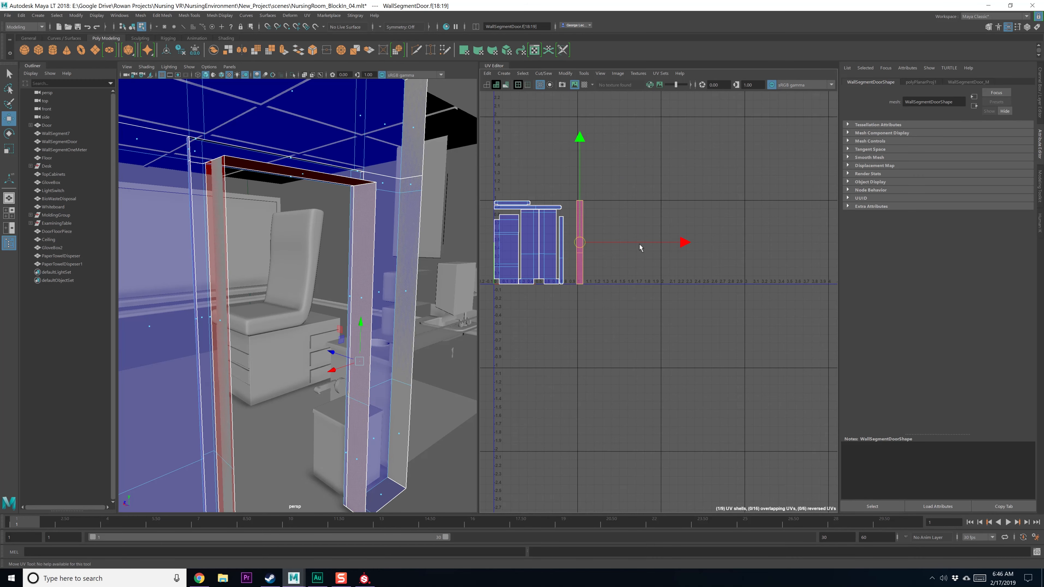
{"action": "left_click_drag", "start_coordinate": [668, 243], "coordinate": [653, 248]}
{"action": "left_click", "coordinate": [649, 225]}
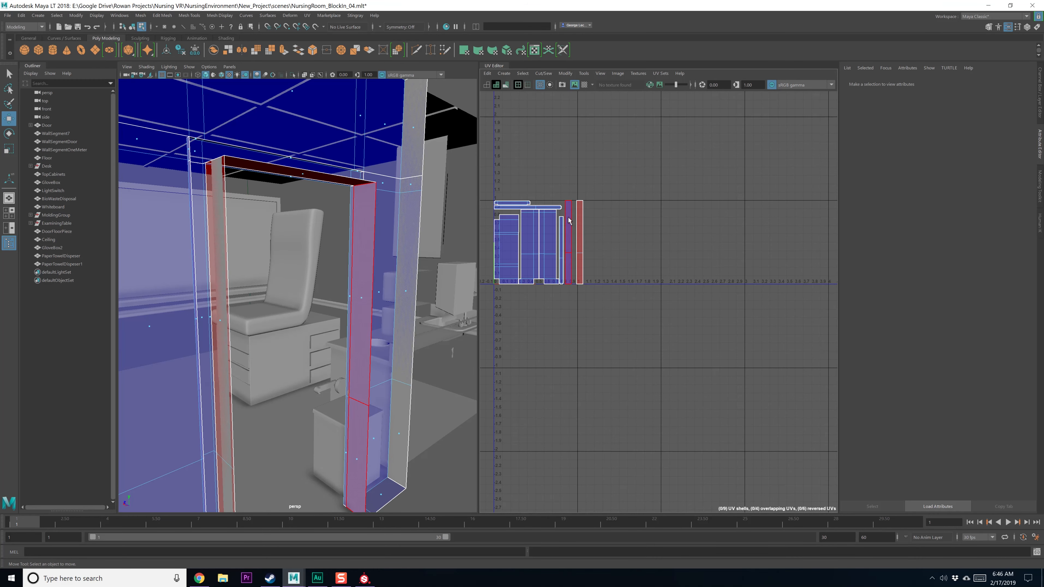
Select the reversed frame-side UV shell and flip it
{"action": "left_click", "coordinate": [580, 231]}
{"action": "right_click", "coordinate": [587, 230], "text": "shift"}
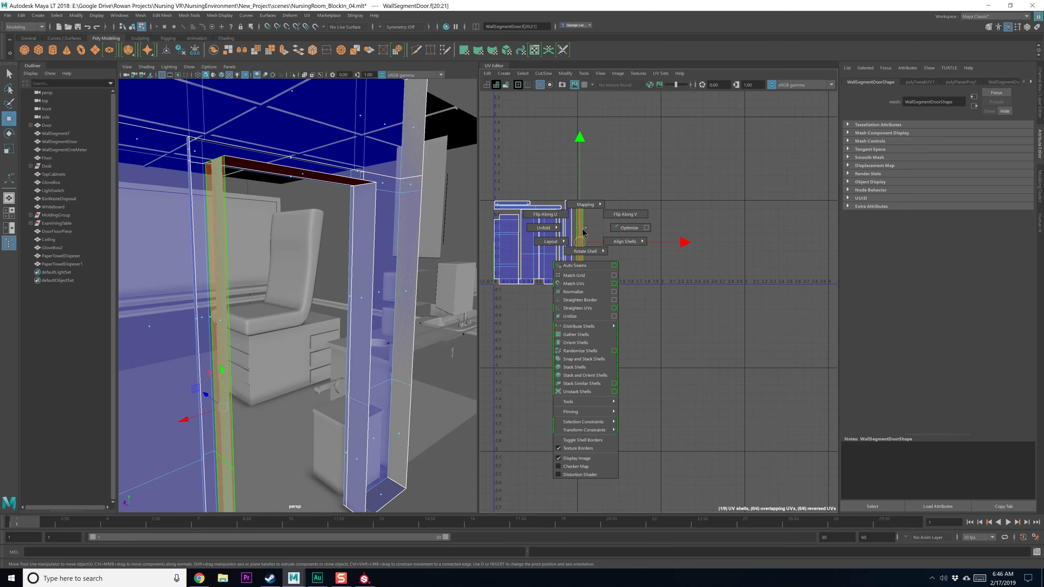
{"action": "left_click", "coordinate": [584, 232]}
{"action": "left_click", "coordinate": [566, 73]}
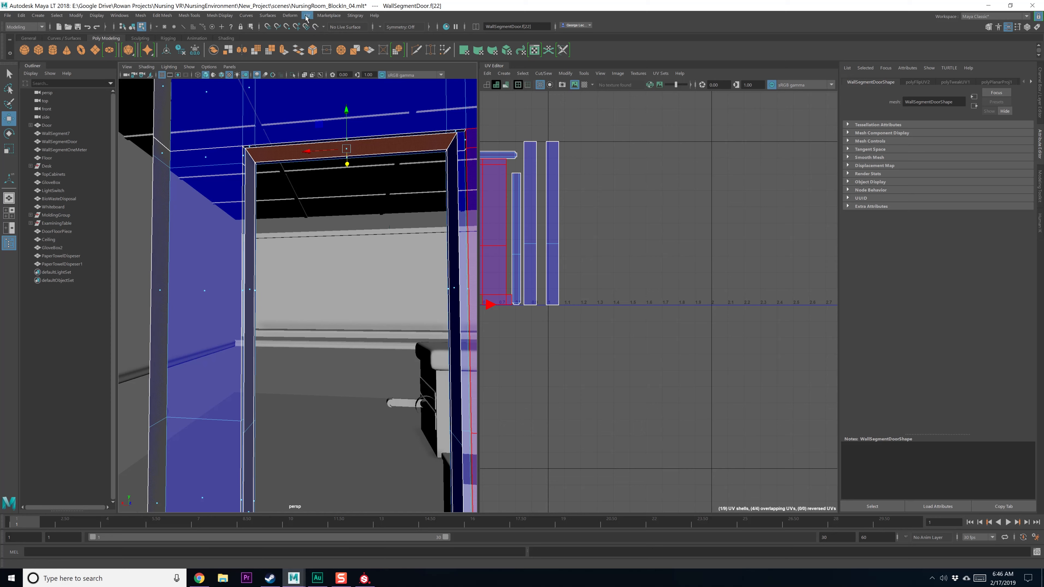
Planar-map the door frame's top inner face from the Y axis and move its shell clear of the other UVs
{"action": "left_click", "coordinate": [307, 16]}
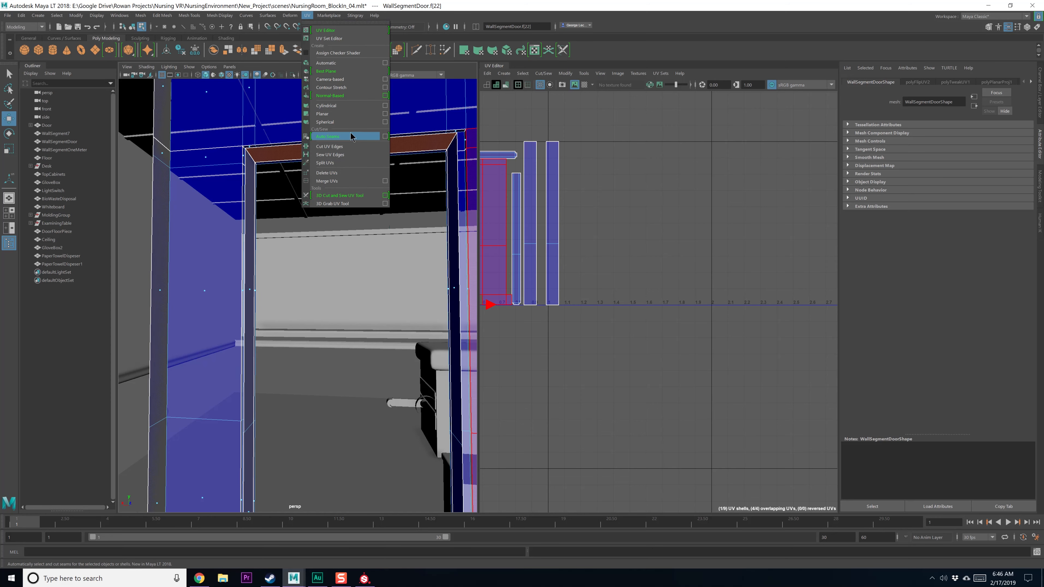
{"action": "left_click", "coordinate": [383, 114]}
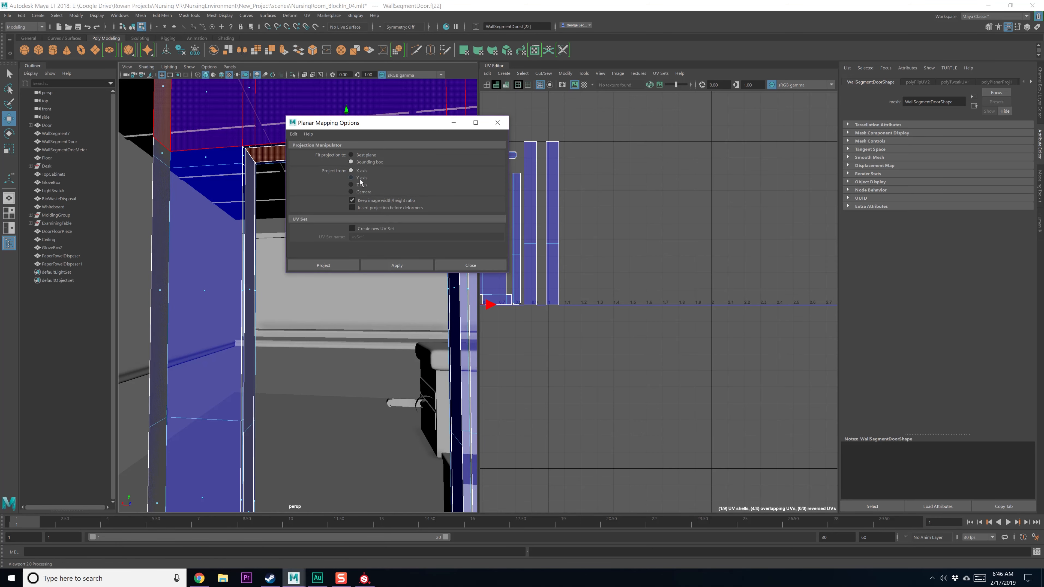
{"action": "left_click", "coordinate": [396, 263]}
{"action": "left_click", "coordinate": [467, 264]}
{"action": "middle_click_drag", "start_coordinate": [526, 268], "coordinate": [601, 314], "text": "alt"}
{"action": "scroll", "coordinate": [601, 314], "scroll_direction": "down", "scroll_amount": 4}
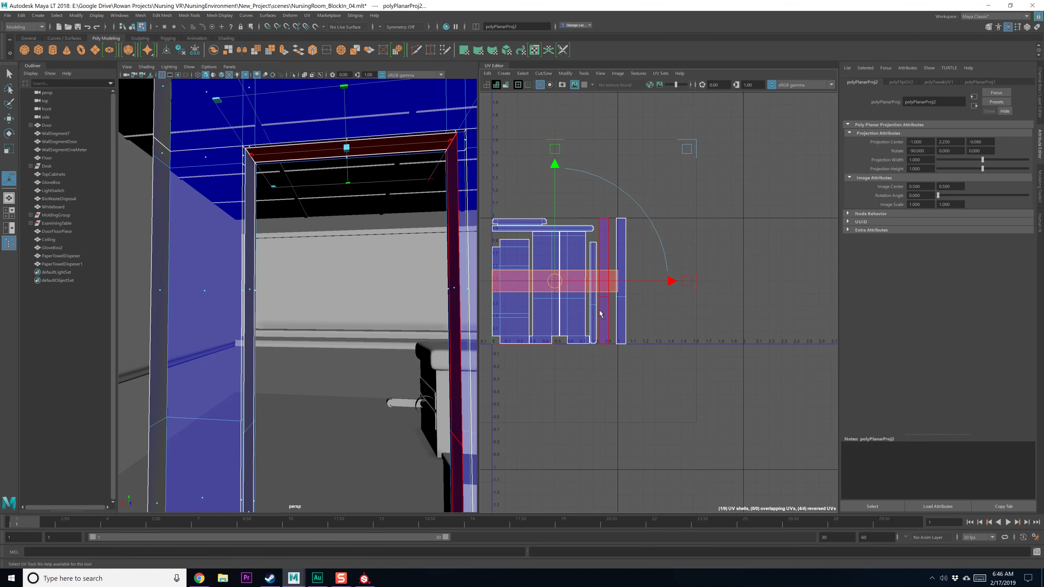
{"action": "left_click_drag", "start_coordinate": [562, 289], "coordinate": [677, 290]}
{"action": "scroll", "coordinate": [677, 290], "scroll_direction": "down", "scroll_amount": 2}
{"action": "left_click", "coordinate": [665, 324]}
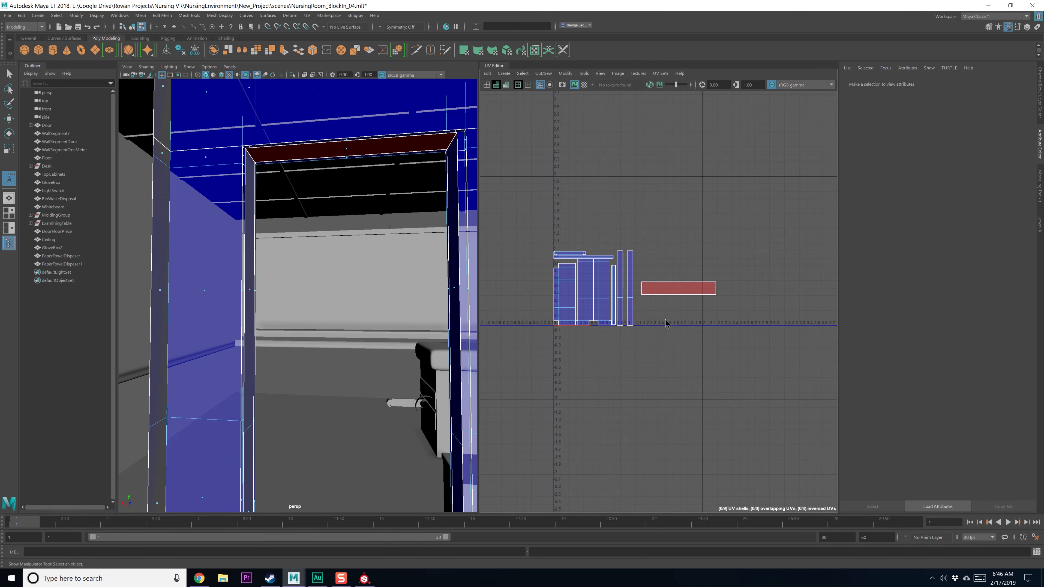
Select the UV shell of the door frame's top inner face, flip it, and deselect it
{"action": "mouse_move", "coordinate": [665, 319]}
{"action": "right_mouse_down"}
{"action": "mouse_move", "coordinate": [637, 314]}
{"action": "mouse_move", "coordinate": [654, 316]}
{"action": "right_mouse_up"}
{"action": "left_click", "coordinate": [668, 290]}
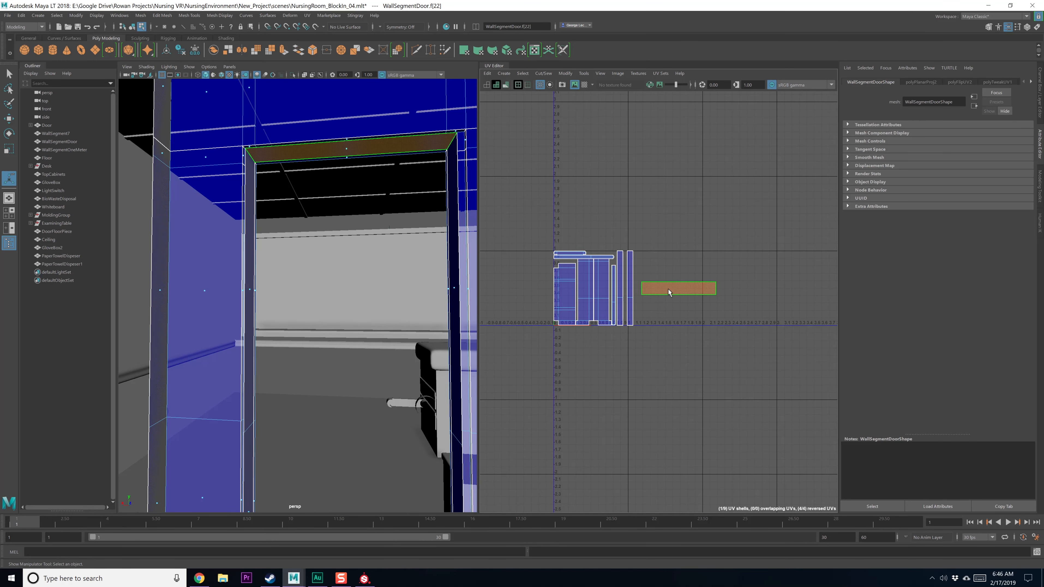
{"action": "right_click", "coordinate": [669, 291], "text": "shift"}
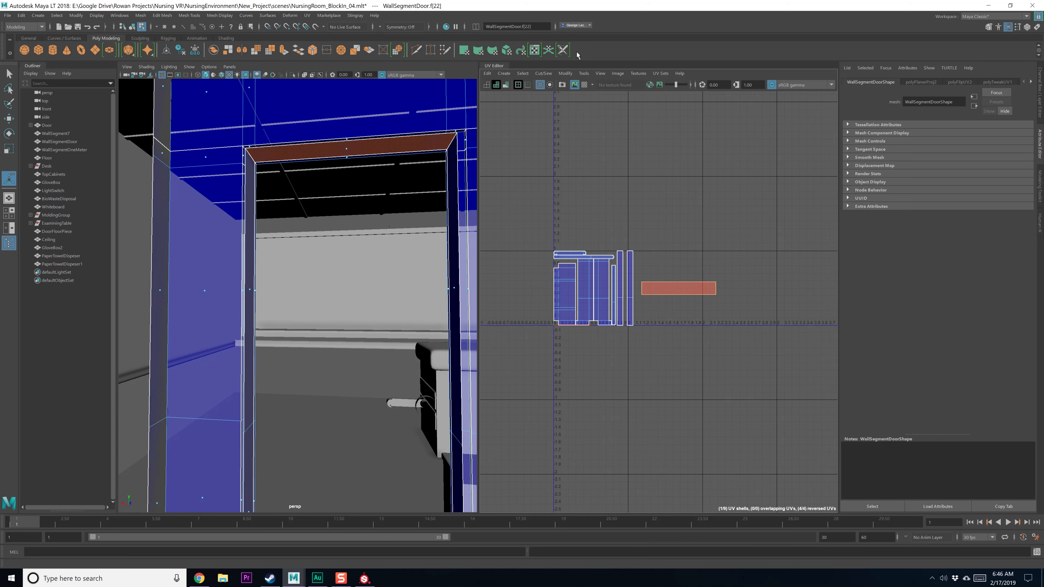
{"action": "left_click", "coordinate": [571, 74]}
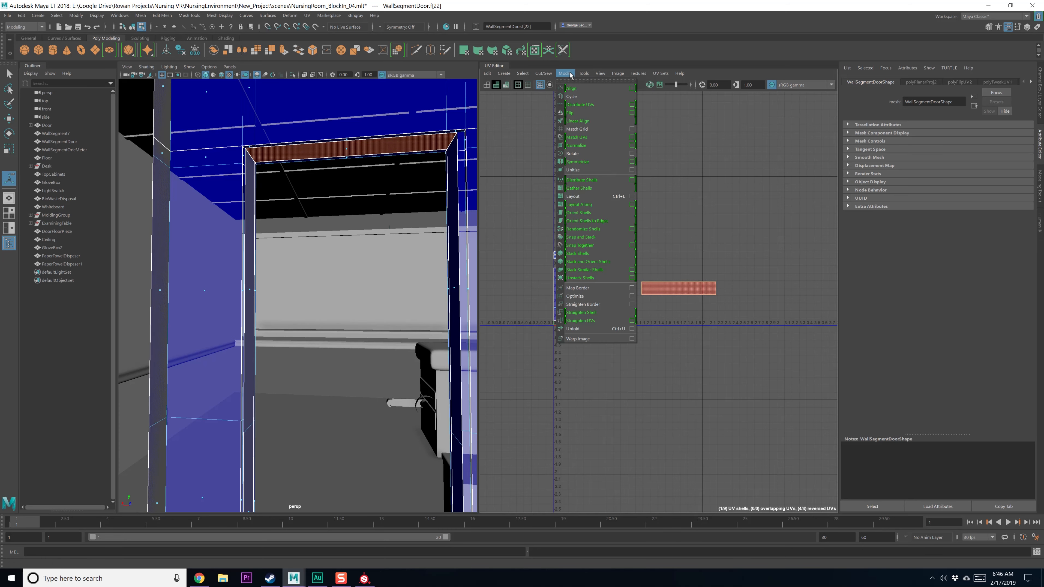
{"action": "left_click", "coordinate": [583, 116]}
{"action": "left_click", "coordinate": [661, 242]}
Select all WallSegmentDoor UV shells and lay them out with a packing resolution of 2048 and shell pre-scaling set to Preserve 3D Ratios
{"action": "key", "text": "q"}
{"action": "right_click_drag", "start_coordinate": [662, 254], "coordinate": [629, 236]}
{"action": "left_click_drag", "start_coordinate": [562, 212], "coordinate": [624, 272]}
{"action": "right_click_drag", "start_coordinate": [657, 207], "coordinate": [612, 235], "text": "shift"}
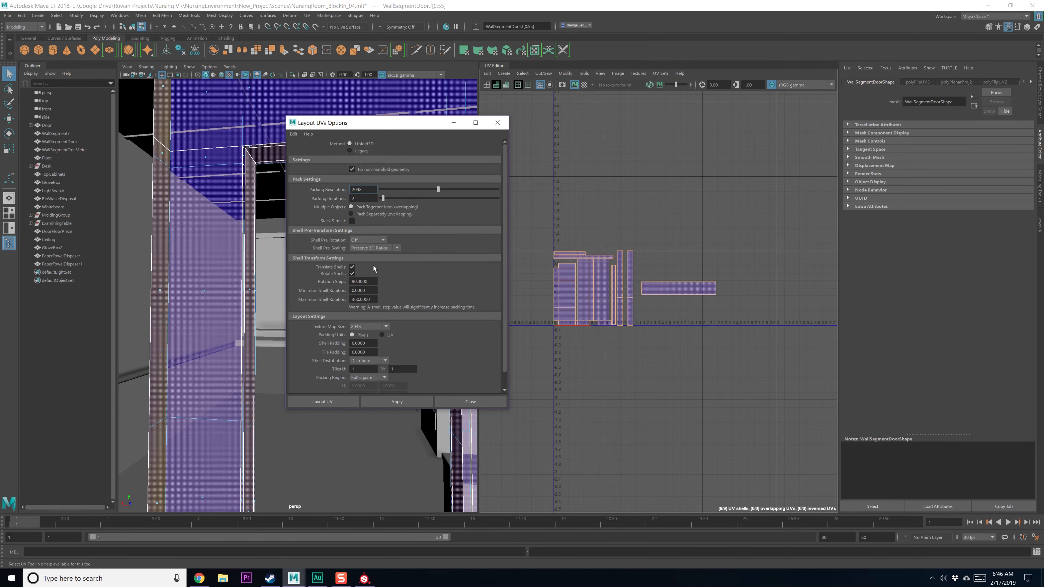
{"action": "left_click", "coordinate": [404, 401]}
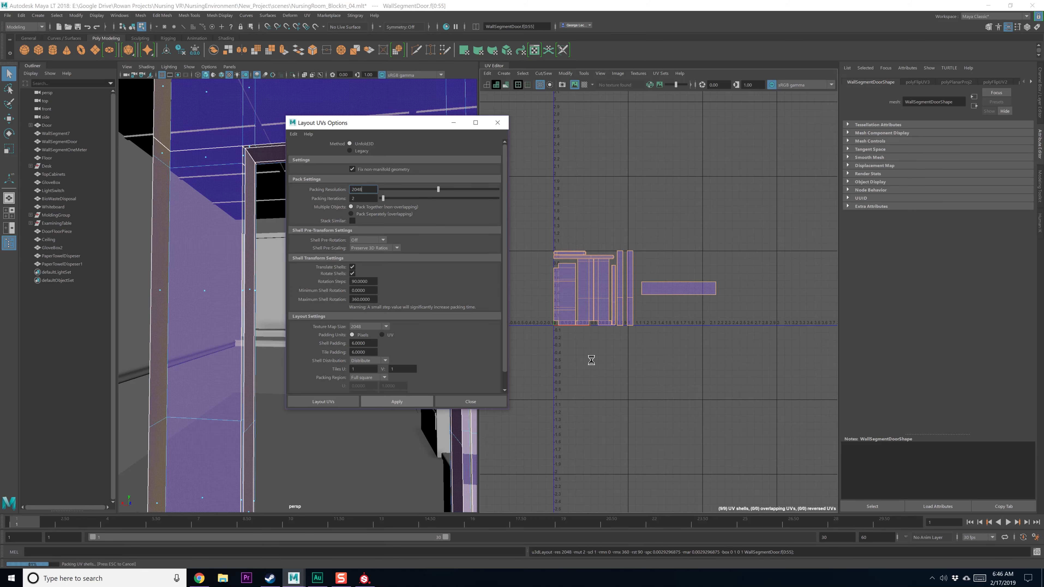
{"action": "scroll", "coordinate": [631, 307], "scroll_direction": "up", "scroll_amount": 2}
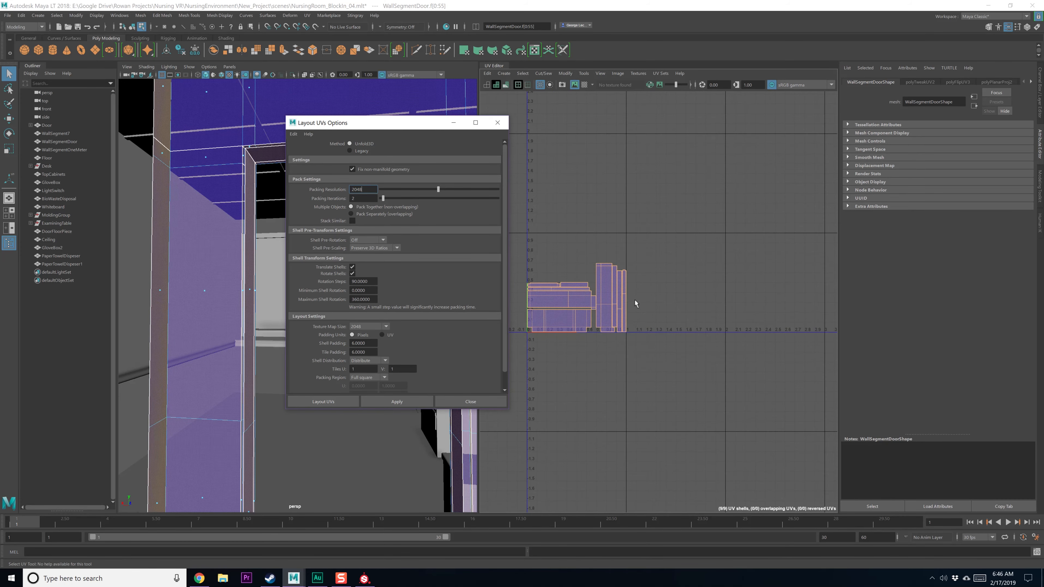
Raise the packing iterations and lay out all WallSegmentDoor UV shells again
{"action": "scroll", "coordinate": [634, 296], "scroll_direction": "up", "scroll_amount": 3}
{"action": "left_click", "coordinate": [637, 319]}
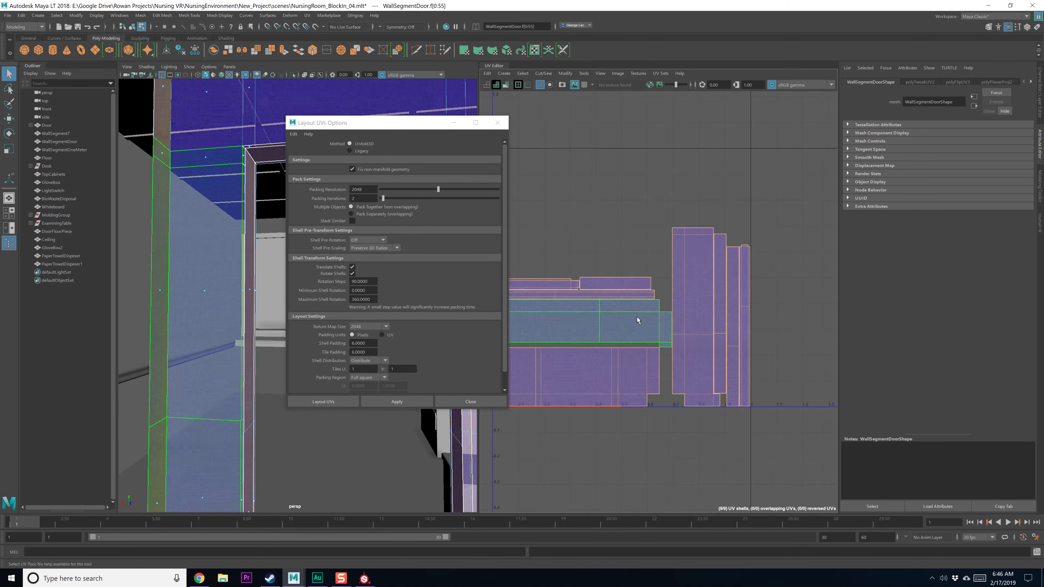
{"action": "middle_click_drag", "start_coordinate": [637, 320], "coordinate": [715, 308], "text": "alt"}
{"action": "left_click", "coordinate": [686, 272]}
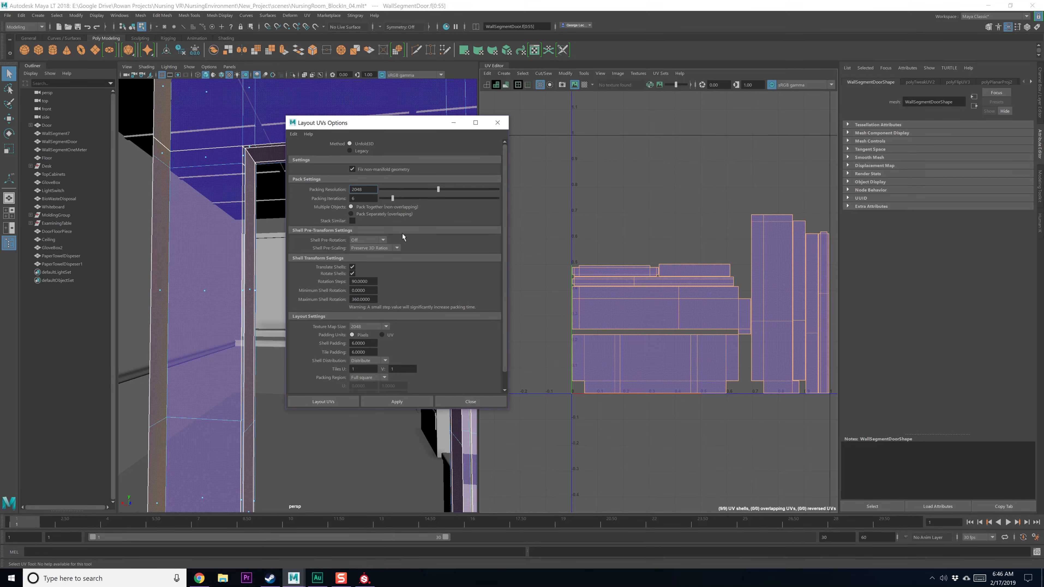
{"action": "left_click", "coordinate": [405, 405]}
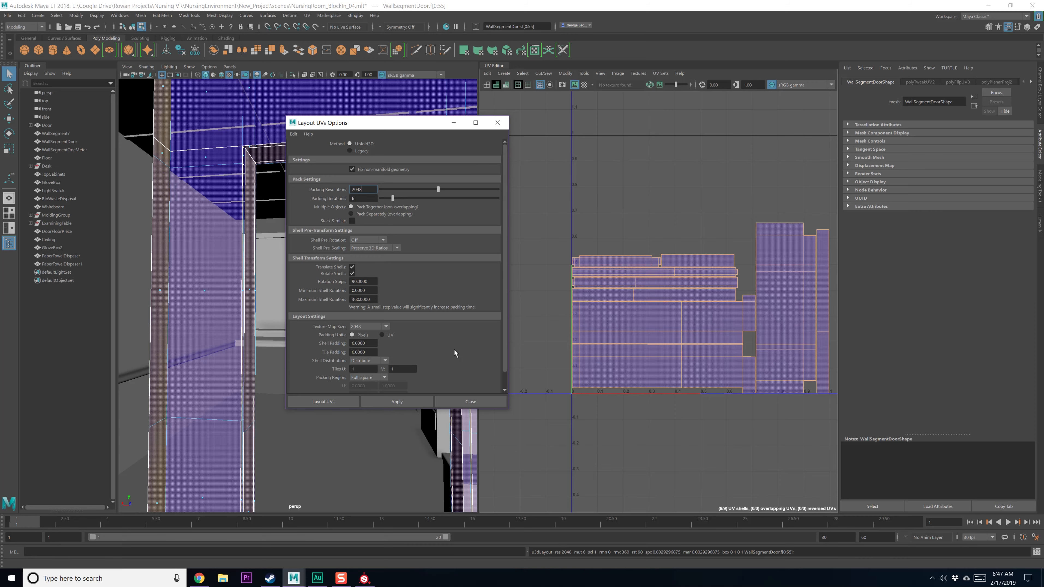
{"action": "left_click", "coordinate": [486, 404]}
Select the two wall-panel UV shells beside the door and examine where their faces sit on the wall
{"action": "left_click_drag", "start_coordinate": [351, 406], "coordinate": [458, 452], "text": "alt"}
{"action": "left_click", "coordinate": [623, 324]}
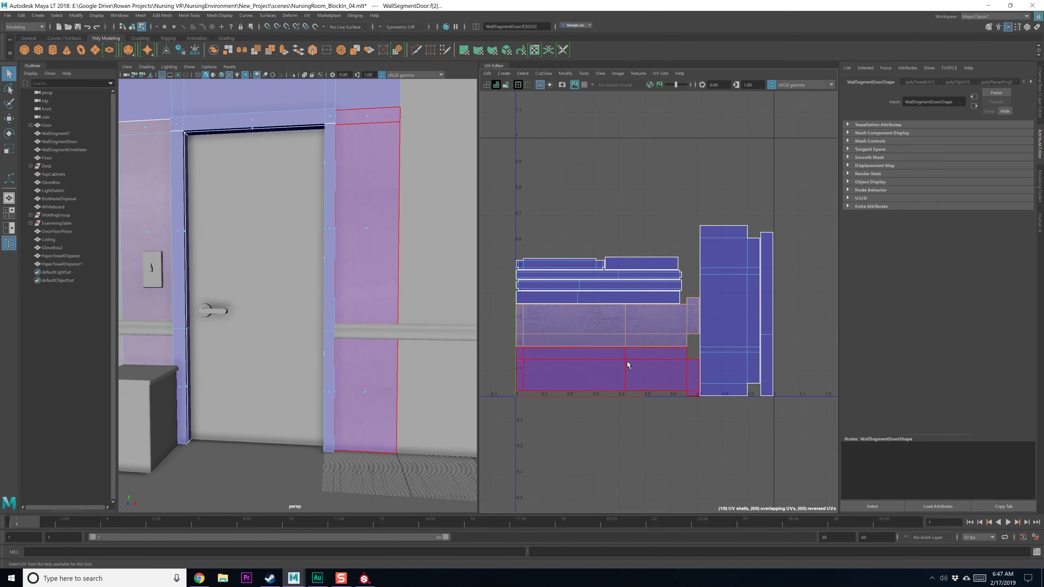
{"action": "left_click", "coordinate": [627, 364], "text": "shift"}
{"action": "middle_click_drag", "start_coordinate": [403, 276], "coordinate": [444, 308], "text": "alt"}
{"action": "middle_click_drag", "start_coordinate": [309, 312], "coordinate": [329, 248], "text": "alt"}
{"action": "middle_click_drag", "start_coordinate": [407, 314], "coordinate": [320, 283], "text": "alt"}
{"action": "scroll", "coordinate": [320, 284], "scroll_direction": "up", "scroll_amount": 3}
{"action": "left_click_drag", "start_coordinate": [389, 302], "coordinate": [378, 320], "text": "alt"}
Cut both wall-panel UV shells along the cross edges at wall-rail height
{"action": "right_click_drag", "start_coordinate": [601, 329], "coordinate": [602, 313]}
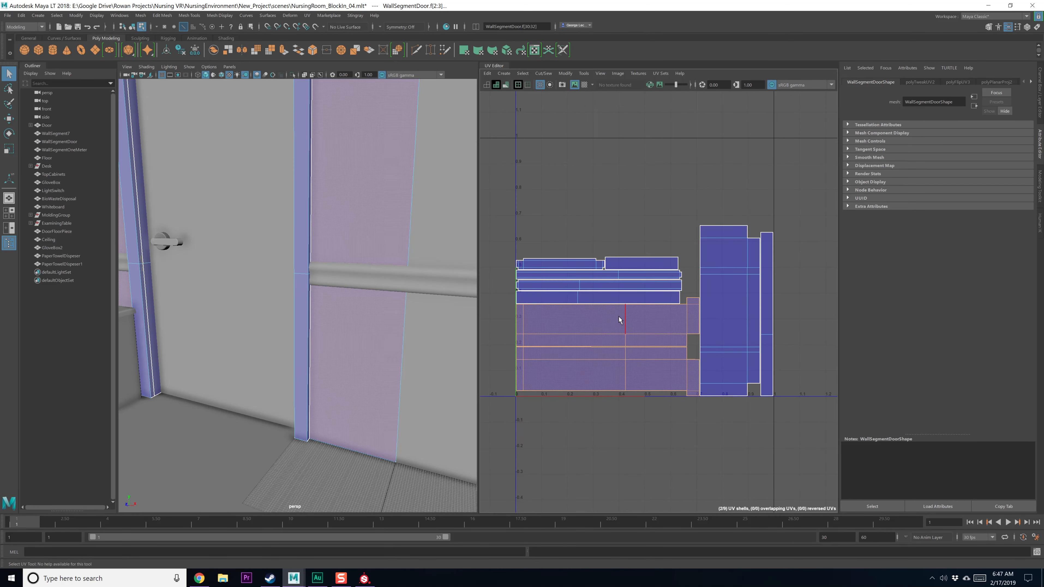
{"action": "left_click", "coordinate": [625, 317]}
{"action": "scroll", "coordinate": [625, 347], "scroll_direction": "up", "scroll_amount": 2}
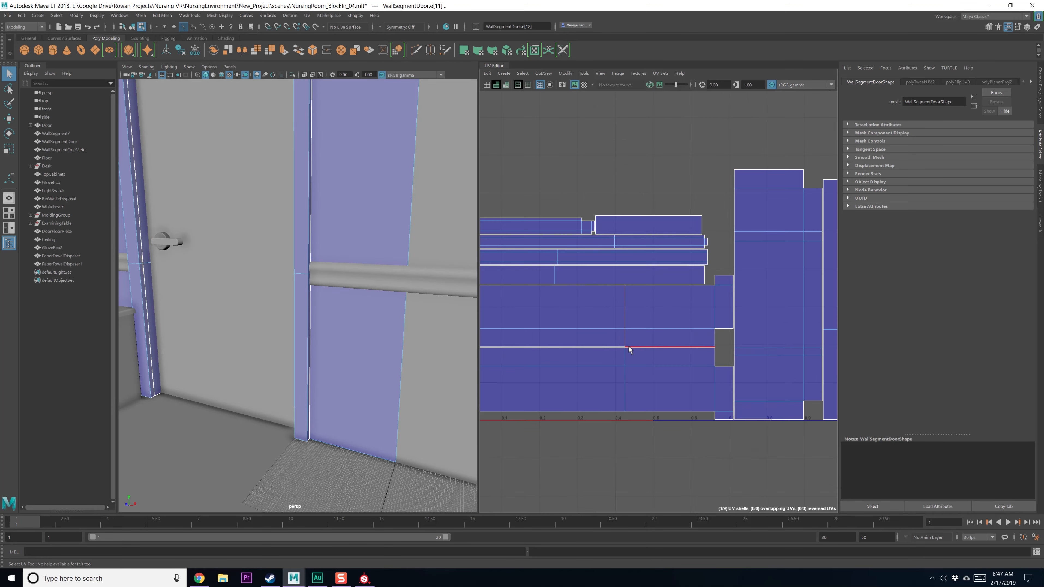
{"action": "left_click", "coordinate": [626, 361], "text": "shift"}
{"action": "left_click", "coordinate": [625, 391], "text": "shift"}
{"action": "middle_click_drag", "start_coordinate": [610, 378], "coordinate": [662, 365], "text": "alt"}
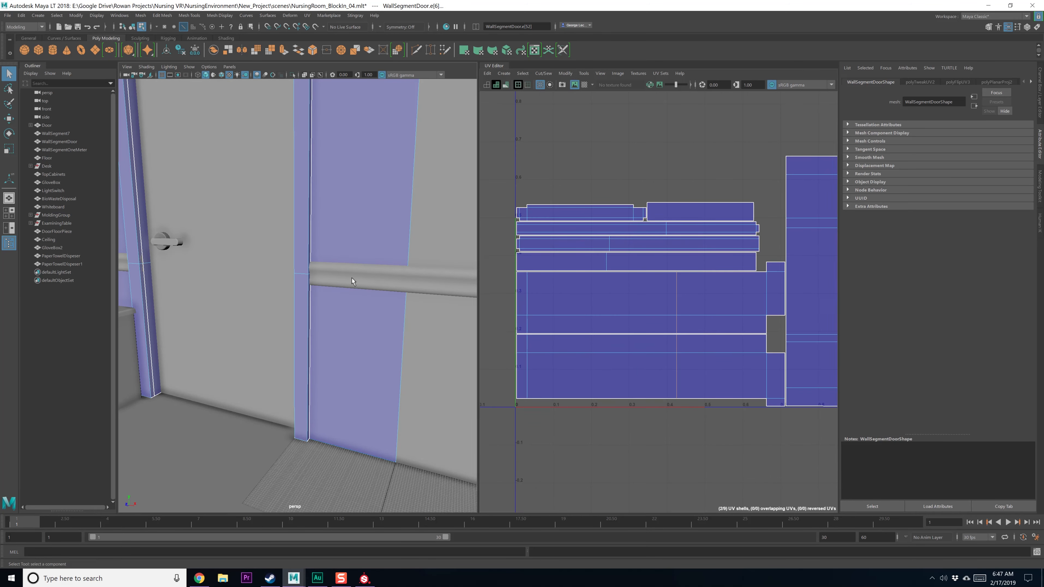
{"action": "scroll", "coordinate": [284, 278], "scroll_direction": "down", "scroll_amount": 3}
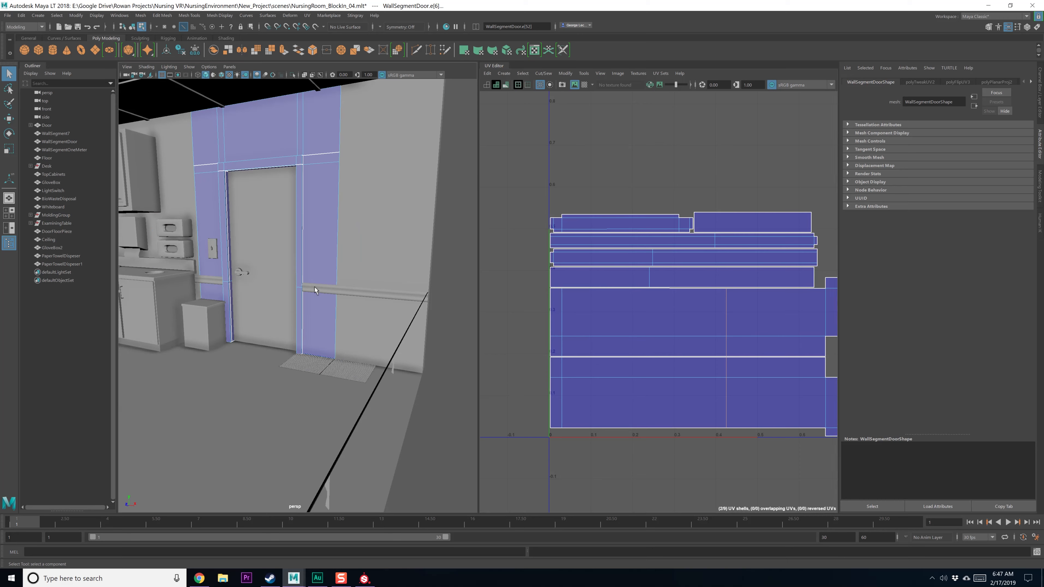
{"action": "middle_click_drag", "start_coordinate": [315, 286], "coordinate": [360, 305], "text": "alt"}
{"action": "scroll", "coordinate": [360, 305], "scroll_direction": "up", "scroll_amount": 4}
{"action": "middle_click_drag", "start_coordinate": [620, 321], "coordinate": [611, 309], "text": "alt"}
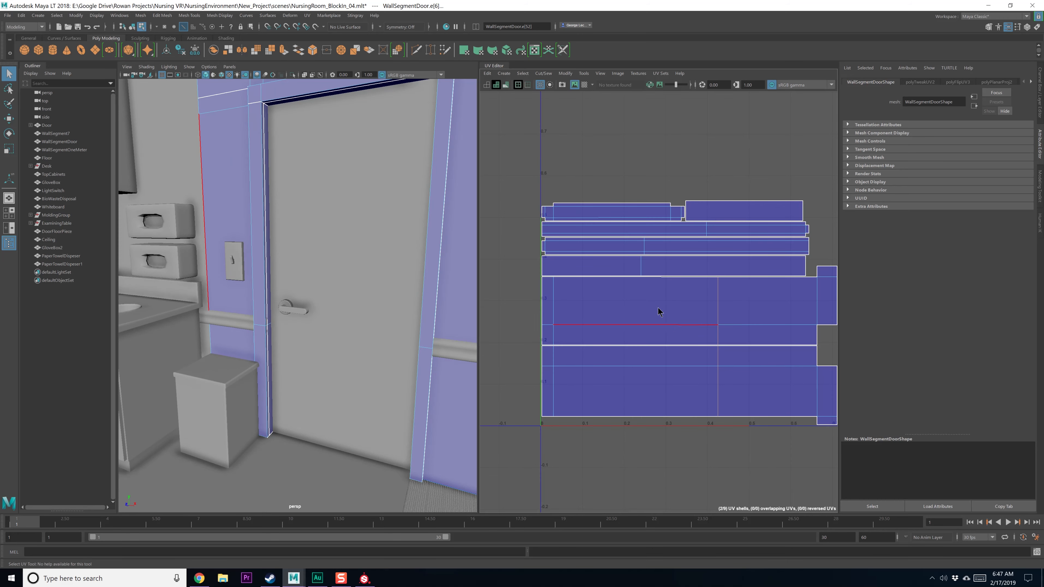
{"action": "mouse_move", "coordinate": [658, 307]}
{"action": "right_mouse_down", "text": "shift"}
{"action": "mouse_move", "coordinate": [641, 317]}
{"action": "mouse_move", "coordinate": [678, 303]}
{"action": "right_mouse_up", "text": "shift"}
Select all WallSegmentDoor UV shells and lay them out with packing iterations set to 2
{"action": "scroll", "coordinate": [641, 318], "scroll_direction": "down", "scroll_amount": 3}
{"action": "left_click", "coordinate": [759, 292]}
{"action": "key", "text": "f"}
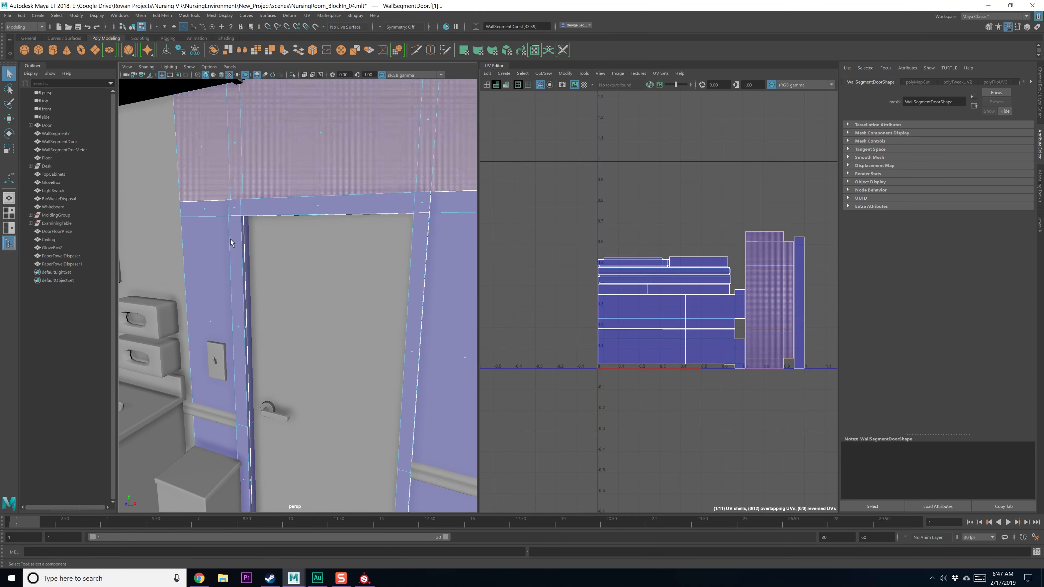
{"action": "left_click_drag", "start_coordinate": [189, 261], "coordinate": [347, 176], "text": "alt"}
{"action": "left_click_drag", "start_coordinate": [315, 264], "coordinate": [335, 308], "text": "alt"}
{"action": "right_click_drag", "start_coordinate": [600, 238], "coordinate": [577, 223]}
{"action": "scroll", "coordinate": [577, 222], "scroll_direction": "down", "scroll_amount": 2}
{"action": "left_click_drag", "start_coordinate": [568, 193], "coordinate": [780, 357]}
{"action": "right_click_drag", "start_coordinate": [714, 278], "coordinate": [671, 303], "text": "shift"}
{"action": "left_click", "coordinate": [381, 198]}
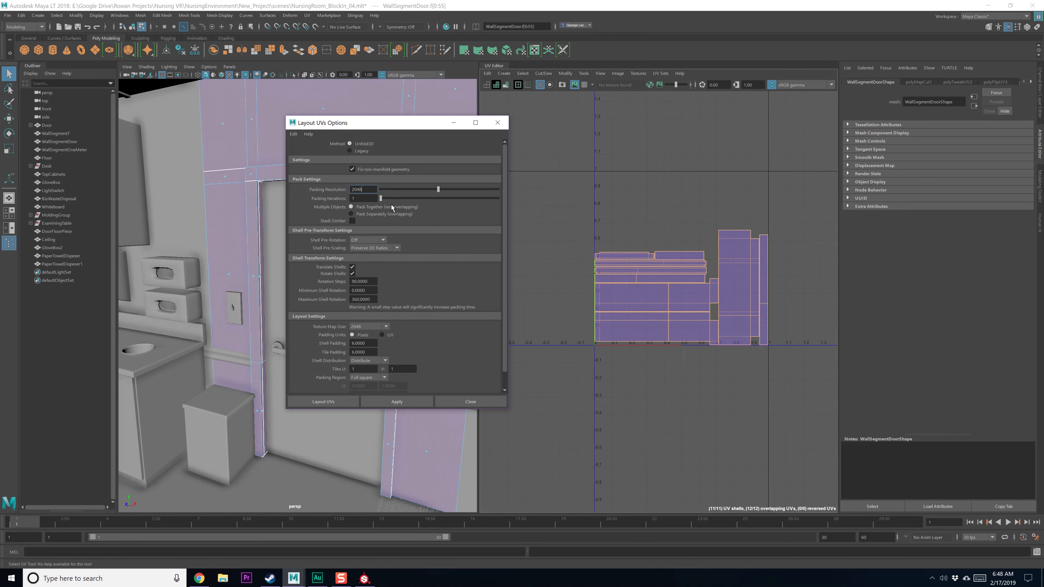
{"action": "left_click", "coordinate": [384, 198]}
{"action": "left_click", "coordinate": [415, 400]}
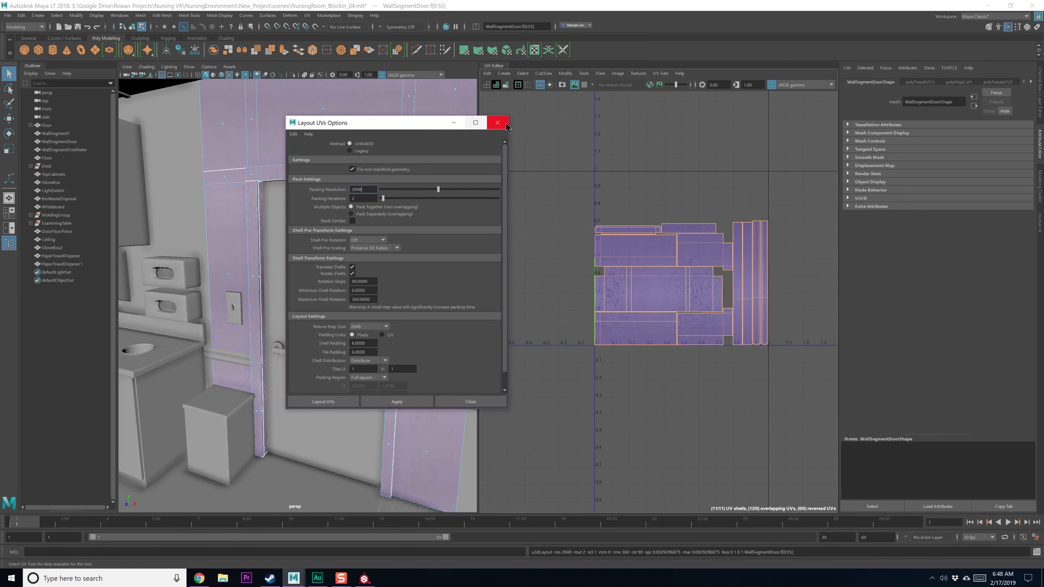
{"action": "left_click", "coordinate": [497, 122]}
Return WallSegmentDoor to object selection and save the scene
{"action": "left_click_drag", "start_coordinate": [259, 247], "coordinate": [288, 252], "text": "alt"}
{"action": "scroll", "coordinate": [297, 278], "scroll_direction": "down", "scroll_amount": 3}
{"action": "middle_click_drag", "start_coordinate": [296, 278], "coordinate": [269, 249], "text": "alt"}
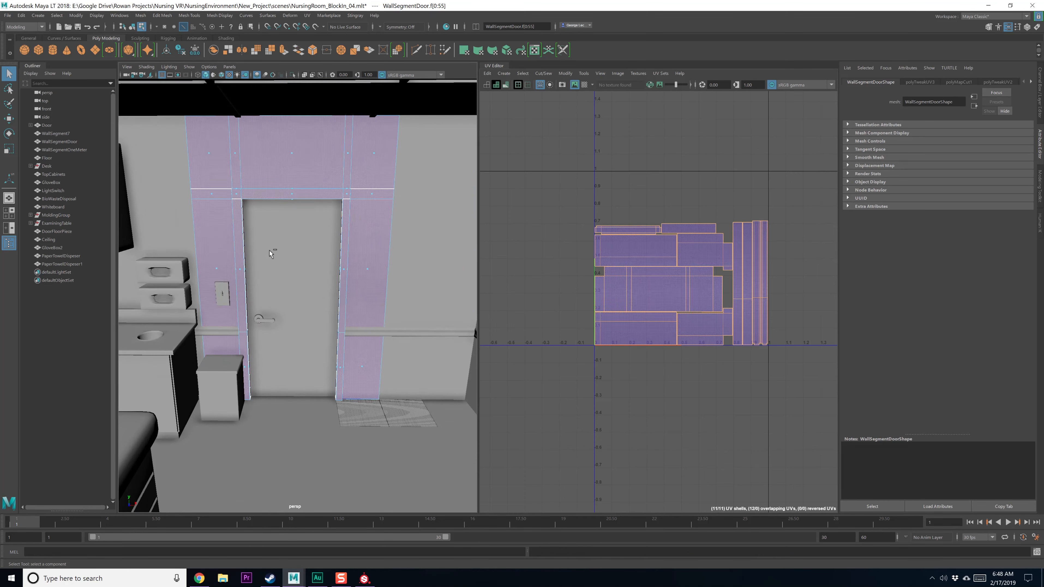
{"action": "key", "text": "ctrl+s"}
{"action": "key", "text": "F8"}
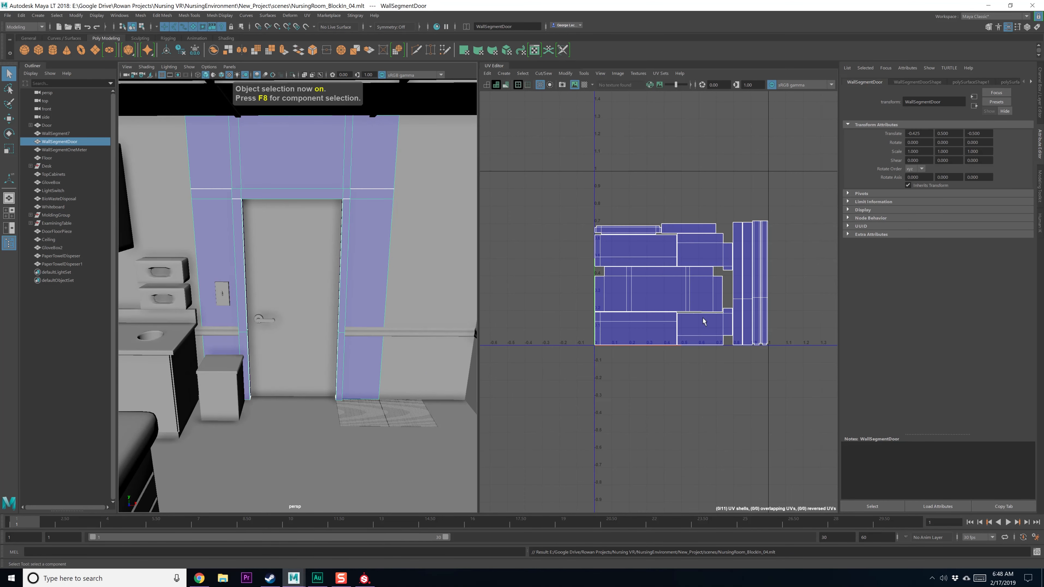
{"action": "key", "text": "F8"}
{"action": "key", "text": "F8"}
{"action": "key", "text": "ctrl+s"}
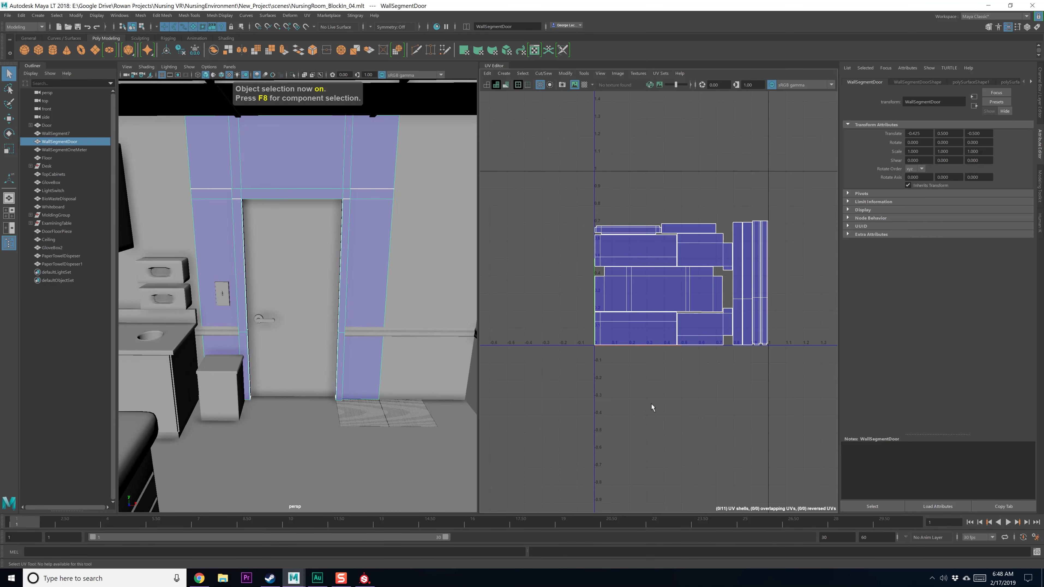
{"action": "scroll", "coordinate": [358, 283], "scroll_direction": "down", "scroll_amount": 4}
{"action": "middle_click_drag", "start_coordinate": [349, 279], "coordinate": [371, 273], "text": "alt"}
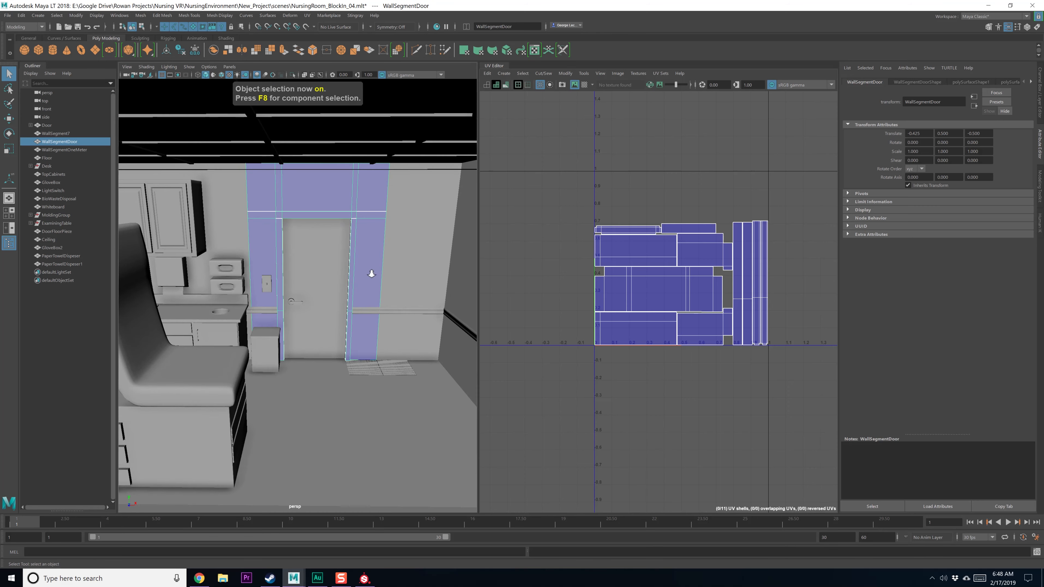
{"action": "scroll", "coordinate": [371, 273], "scroll_direction": "up", "scroll_amount": 2}
{"action": "key", "text": "F8"}
{"action": "scroll", "coordinate": [413, 307], "scroll_direction": "down", "scroll_amount": 6}
{"action": "key", "text": "F8"}
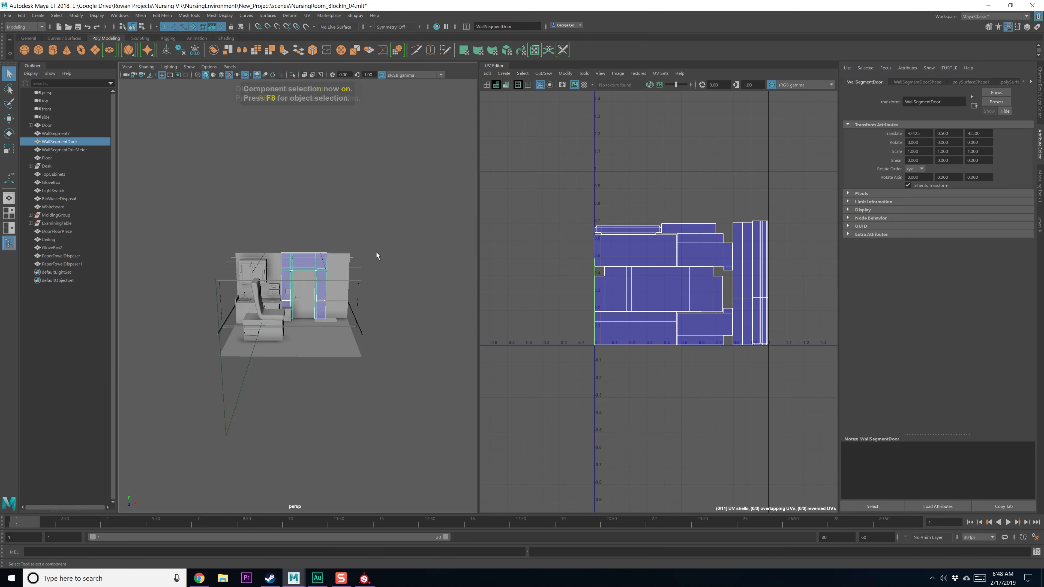
{"action": "left_click", "coordinate": [377, 254]}
{"action": "scroll", "coordinate": [376, 252], "scroll_direction": "up", "scroll_amount": 7}
{"action": "left_click", "coordinate": [400, 254]}
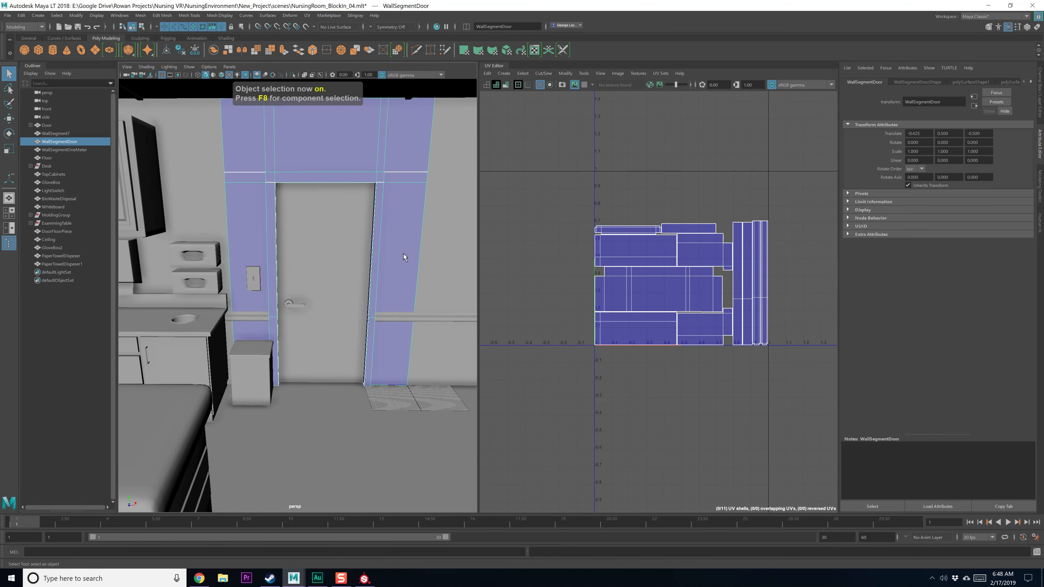
{"action": "left_click", "coordinate": [430, 251]}
{"action": "middle_click_drag", "start_coordinate": [382, 223], "coordinate": [345, 251], "text": "alt"}
{"action": "left_click", "coordinate": [244, 245]}
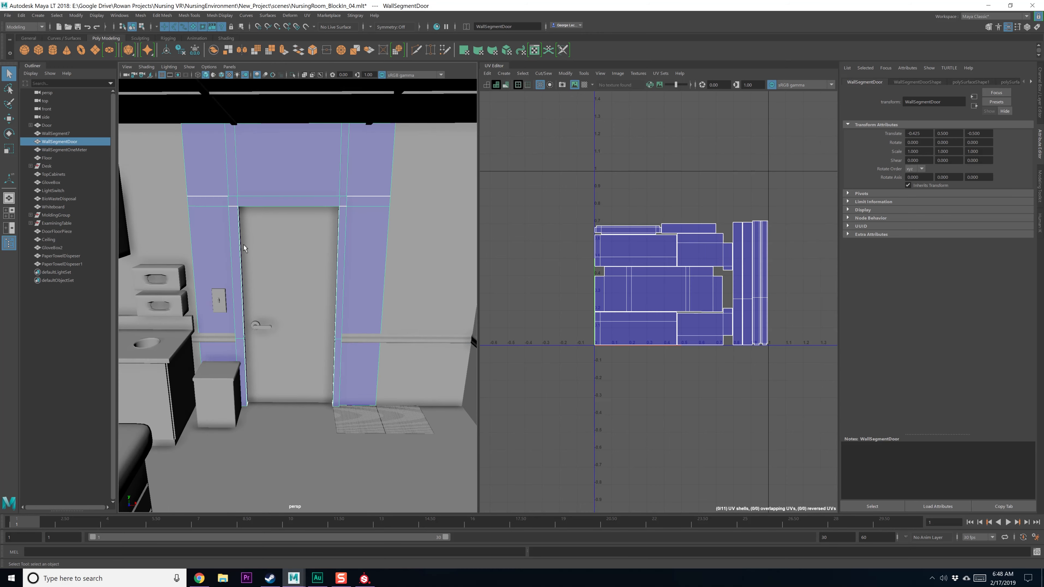
Select WallSegment7 and WallSegmentDoor in turn to compare their UV layouts
{"action": "left_click", "coordinate": [176, 222]}
{"action": "middle_click_drag", "start_coordinate": [219, 208], "coordinate": [334, 222], "text": "alt"}
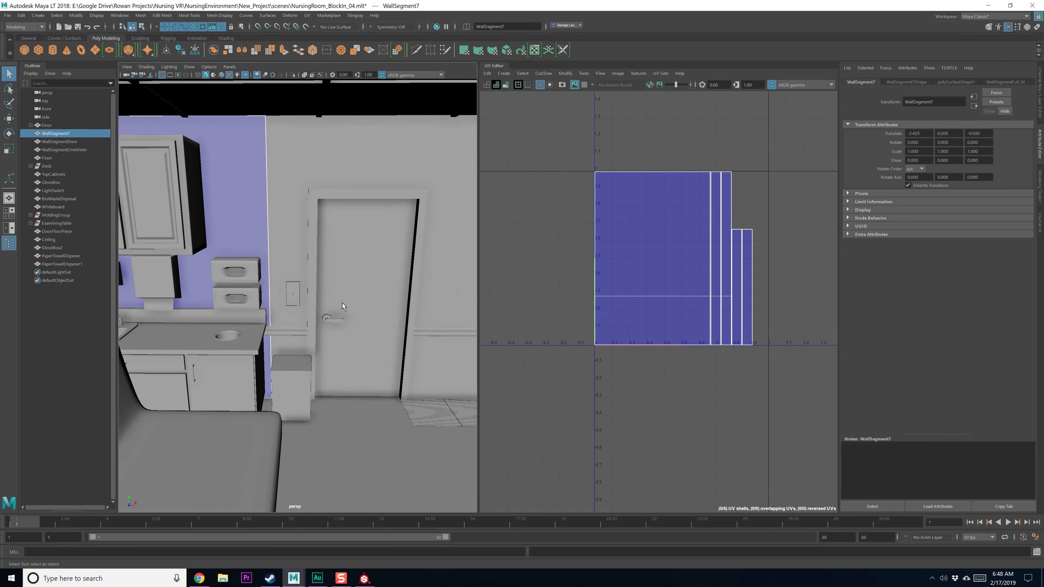
{"action": "scroll", "coordinate": [342, 303], "scroll_direction": "down", "scroll_amount": 4}
{"action": "middle_click_drag", "start_coordinate": [343, 303], "coordinate": [319, 259], "text": "alt"}
{"action": "scroll", "coordinate": [318, 259], "scroll_direction": "up", "scroll_amount": 3}
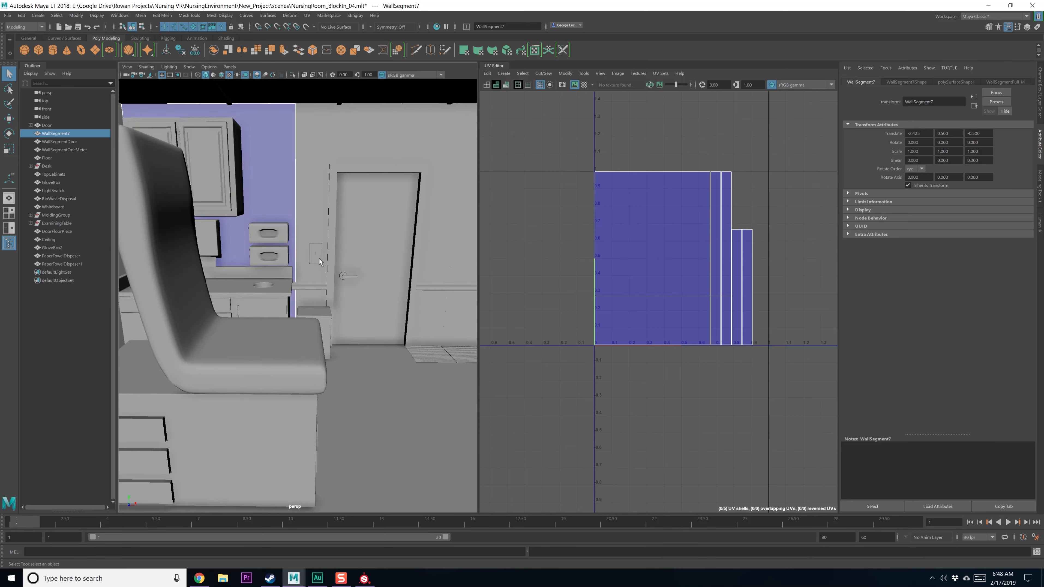
{"action": "left_click_drag", "start_coordinate": [319, 258], "coordinate": [290, 275], "text": "alt"}
{"action": "scroll", "coordinate": [359, 266], "scroll_direction": "up", "scroll_amount": 3}
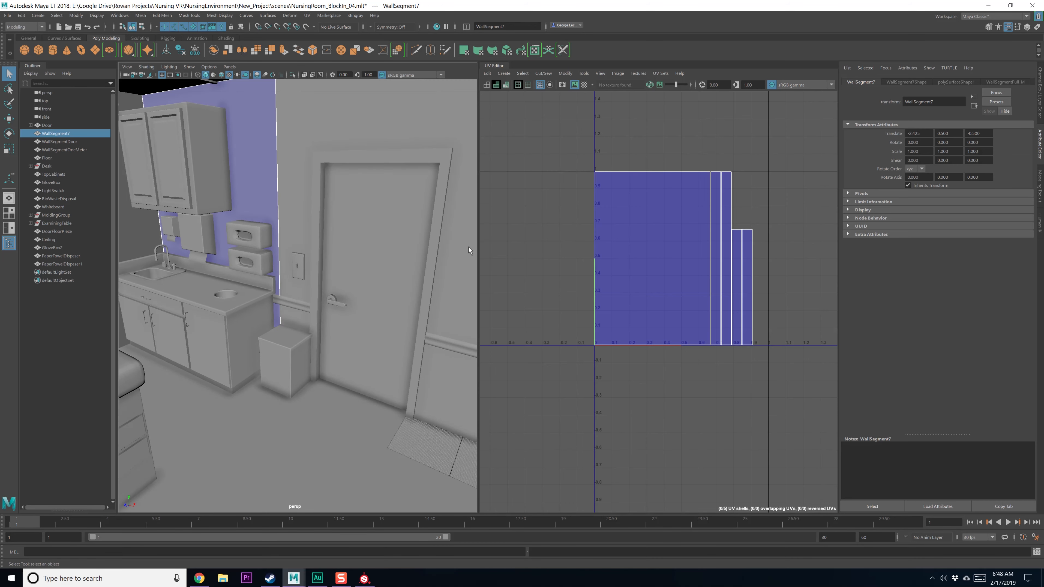
{"action": "left_click_drag", "start_coordinate": [468, 250], "coordinate": [320, 259], "text": "alt"}
{"action": "left_click", "coordinate": [425, 252], "text": "shift"}
{"action": "left_click", "coordinate": [400, 250]}
{"action": "scroll", "coordinate": [363, 248], "scroll_direction": "up", "scroll_amount": 3}
{"action": "left_click", "coordinate": [400, 250]}
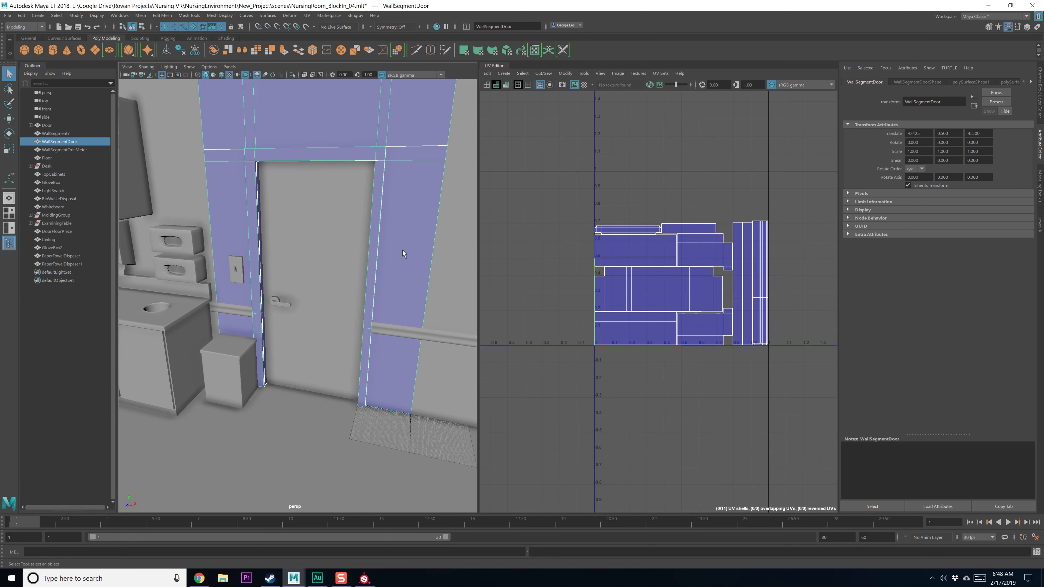
{"action": "left_click", "coordinate": [208, 184]}
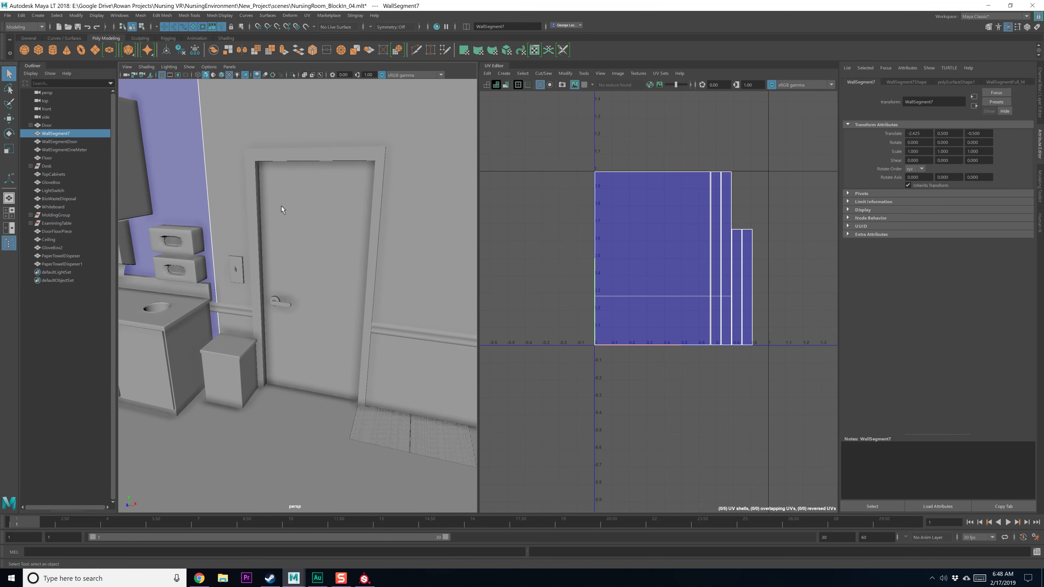
{"action": "scroll", "coordinate": [237, 243], "scroll_direction": "up", "scroll_amount": 2}
{"action": "middle_click_drag", "start_coordinate": [238, 242], "coordinate": [309, 224], "text": "alt"}
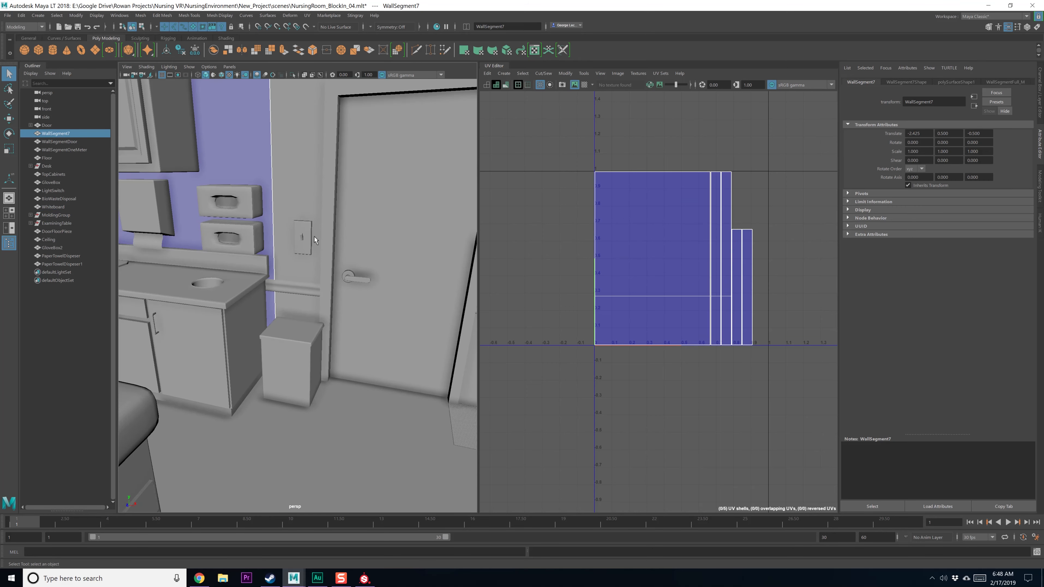
Select the light switch, the wall molding beside the door, the bio waste disposal, the door with its handle, and WallSegmentDoor together
{"action": "left_click", "coordinate": [305, 238]}
{"action": "left_click", "coordinate": [301, 288], "text": "shift"}
{"action": "left_click", "coordinate": [298, 329], "text": "shift"}
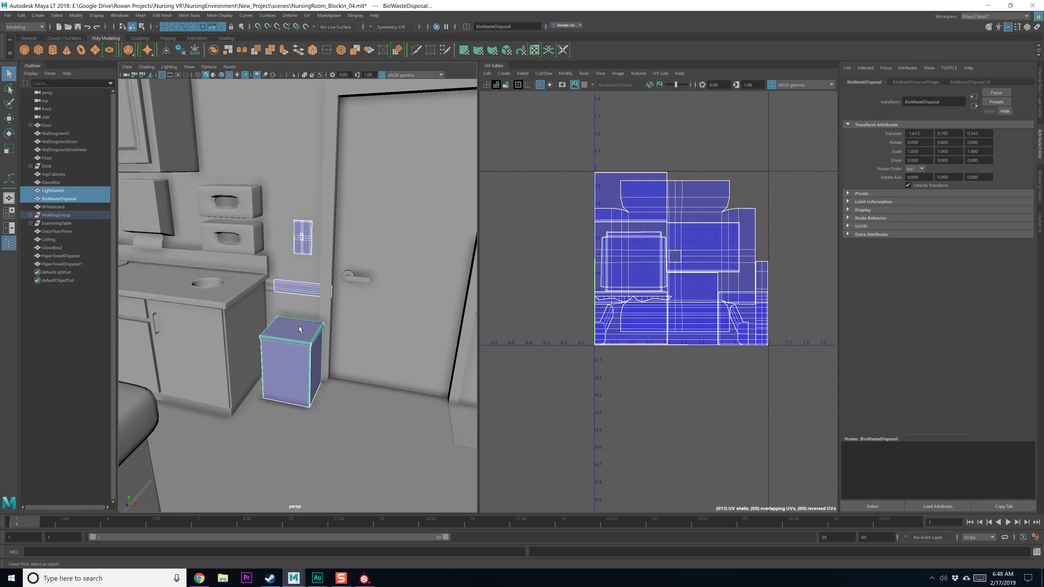
{"action": "left_click", "coordinate": [349, 269], "text": "shift"}
{"action": "left_click", "coordinate": [333, 261], "text": "shift"}
{"action": "left_click", "coordinate": [381, 251], "text": "shift"}
{"action": "middle_click_drag", "start_coordinate": [419, 215], "coordinate": [344, 215], "text": "alt"}
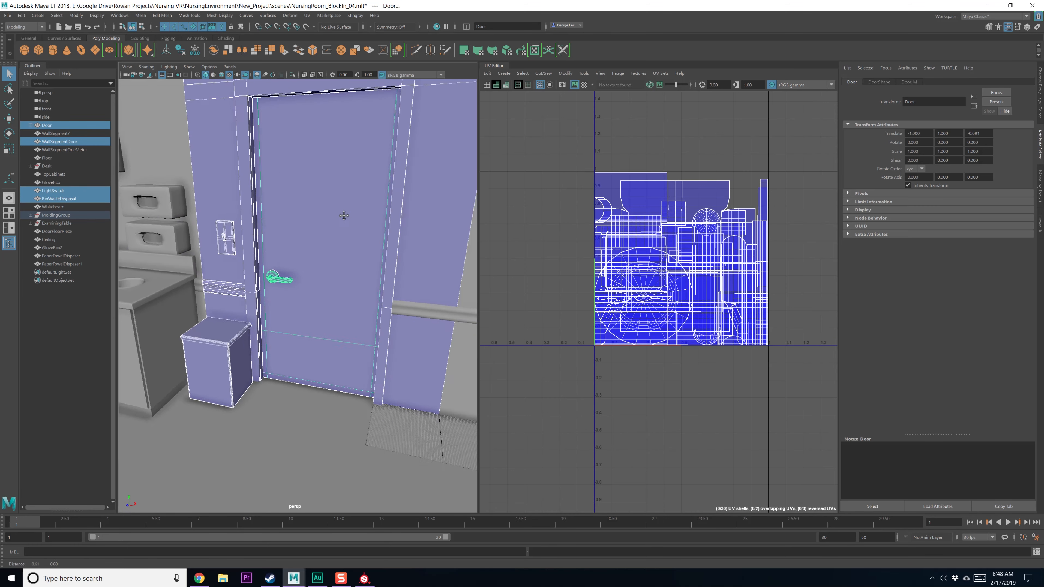
Add WallSegmentOneMeter and the upper glove box to the selection
{"action": "left_click_drag", "start_coordinate": [344, 215], "coordinate": [425, 240], "text": "alt"}
{"action": "left_click", "coordinate": [419, 280], "text": "shift"}
{"action": "middle_click_drag", "start_coordinate": [177, 243], "coordinate": [324, 240], "text": "alt"}
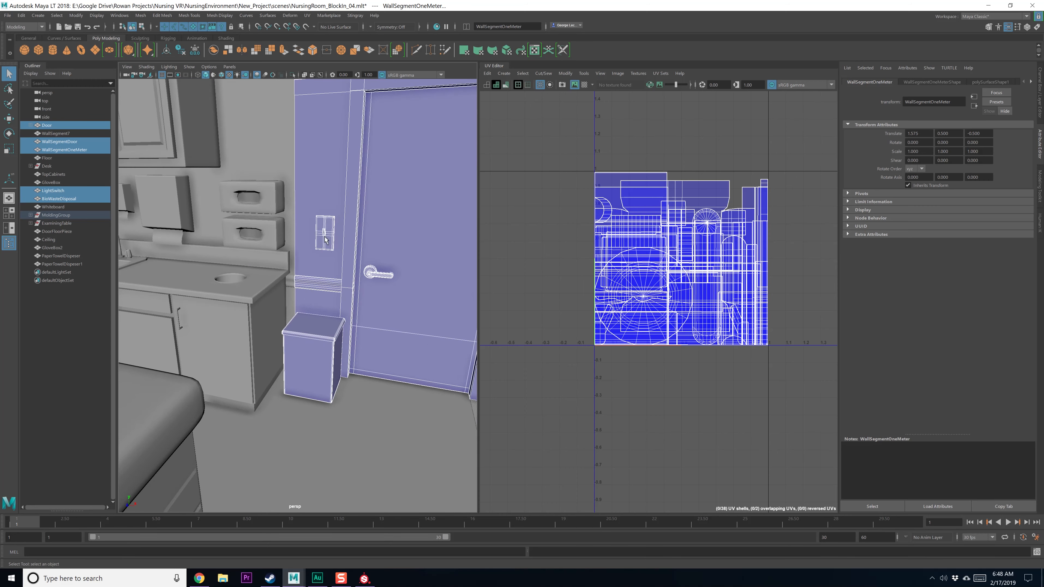
{"action": "left_click", "coordinate": [249, 136], "text": "shift"}
{"action": "middle_click_drag", "start_coordinate": [271, 192], "coordinate": [359, 220], "text": "alt"}
{"action": "left_click", "coordinate": [359, 220], "text": "shift"}
{"action": "left_click", "coordinate": [279, 223], "text": "shift"}
{"action": "middle_click_drag", "start_coordinate": [280, 223], "coordinate": [335, 236], "text": "alt"}
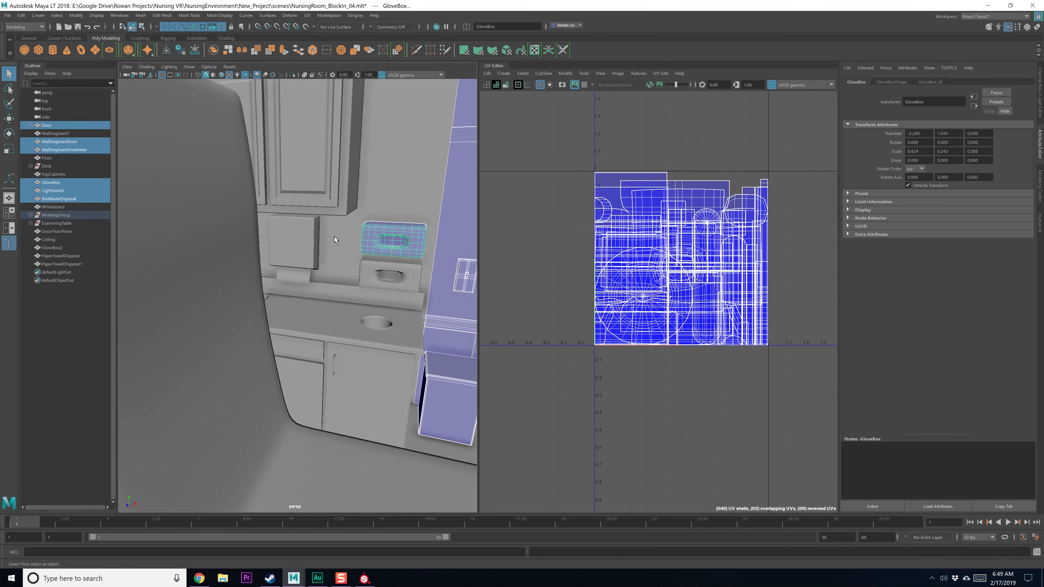
Add the larger paper towel dispenser, TopCabinets and WallSegment7 to the selection
{"action": "left_click_drag", "start_coordinate": [335, 236], "coordinate": [316, 241], "text": "alt"}
{"action": "left_click", "coordinate": [319, 228], "text": "shift"}
{"action": "left_click", "coordinate": [350, 207], "text": "shift"}
{"action": "left_click", "coordinate": [378, 189], "text": "shift"}
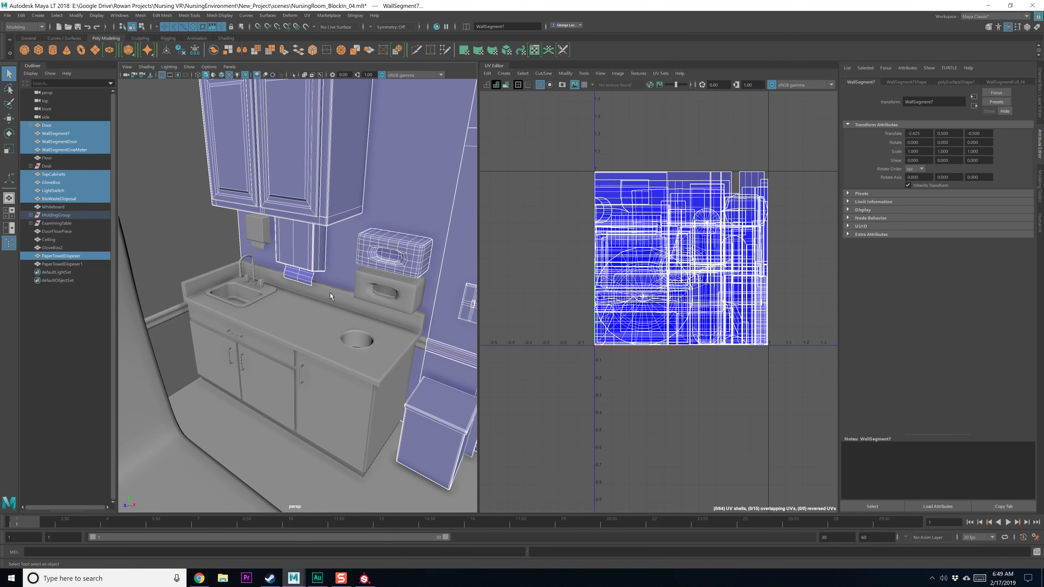
Add the desk's countertop, cabinets and sink, plus the examining table, to the selection
{"action": "left_click_drag", "start_coordinate": [330, 293], "coordinate": [345, 265], "text": "alt"}
{"action": "left_click", "coordinate": [345, 270], "text": "shift"}
{"action": "left_click", "coordinate": [304, 326], "text": "shift"}
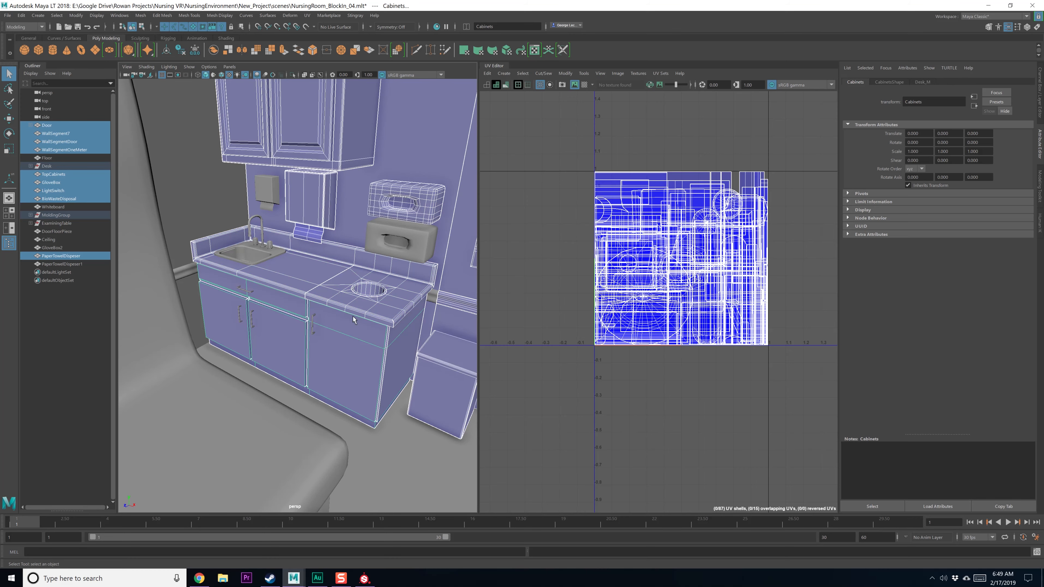
{"action": "left_click", "coordinate": [263, 255], "text": "shift"}
{"action": "left_click_drag", "start_coordinate": [378, 248], "coordinate": [265, 294], "text": "alt"}
{"action": "left_click", "coordinate": [272, 342], "text": "shift"}
{"action": "left_click_drag", "start_coordinate": [273, 341], "coordinate": [387, 341], "text": "alt"}
Add the whiteboard, ceiling and floor to the selection and look over the whole room for missed objects
{"action": "left_click", "coordinate": [336, 280], "text": "shift"}
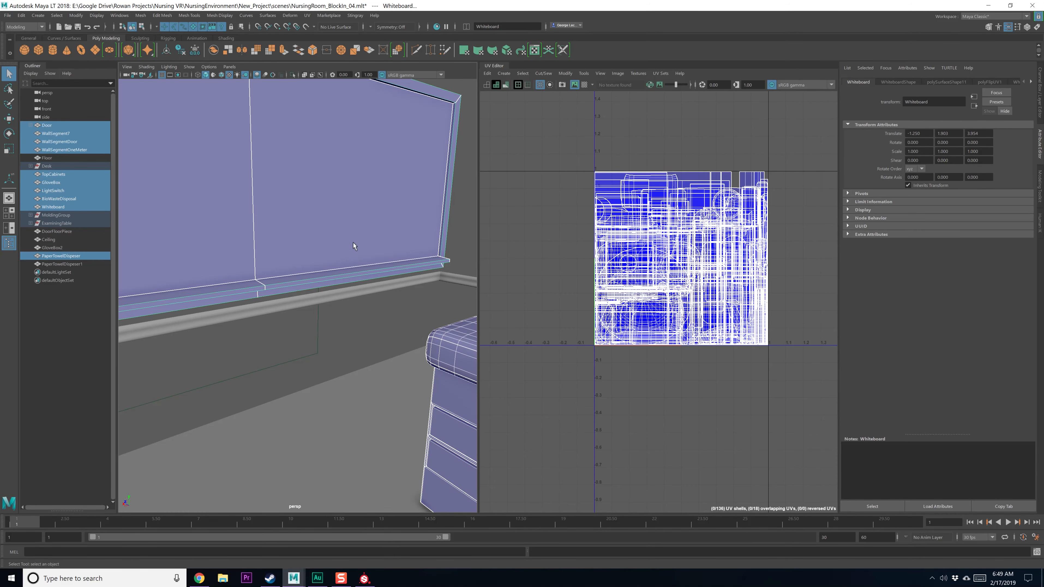
{"action": "left_click_drag", "start_coordinate": [355, 246], "coordinate": [275, 254], "text": "alt"}
{"action": "left_click", "coordinate": [348, 131], "text": "shift"}
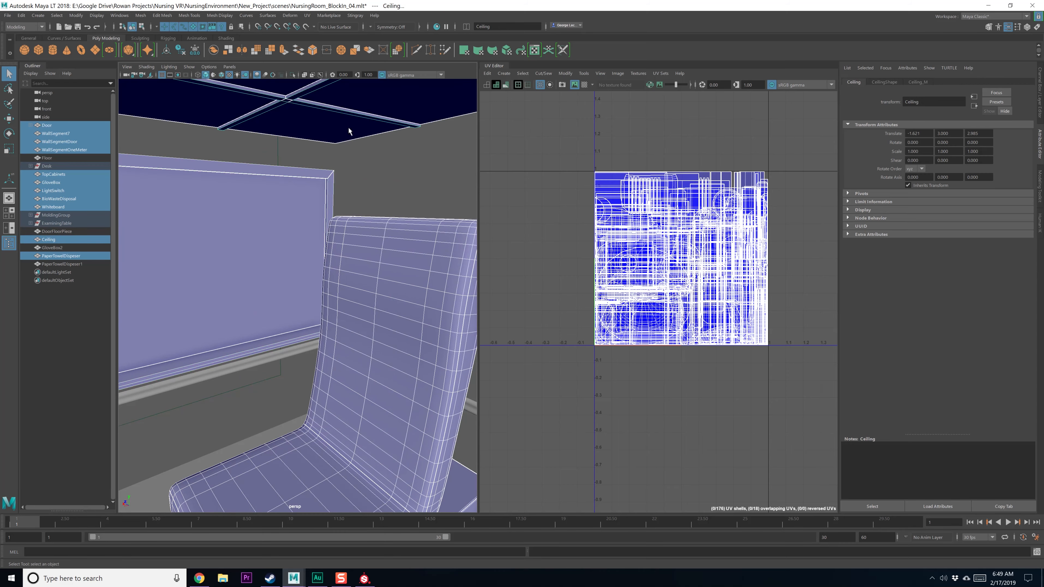
{"action": "left_click_drag", "start_coordinate": [349, 130], "coordinate": [300, 374], "text": "alt"}
{"action": "left_click", "coordinate": [385, 428], "text": "shift"}
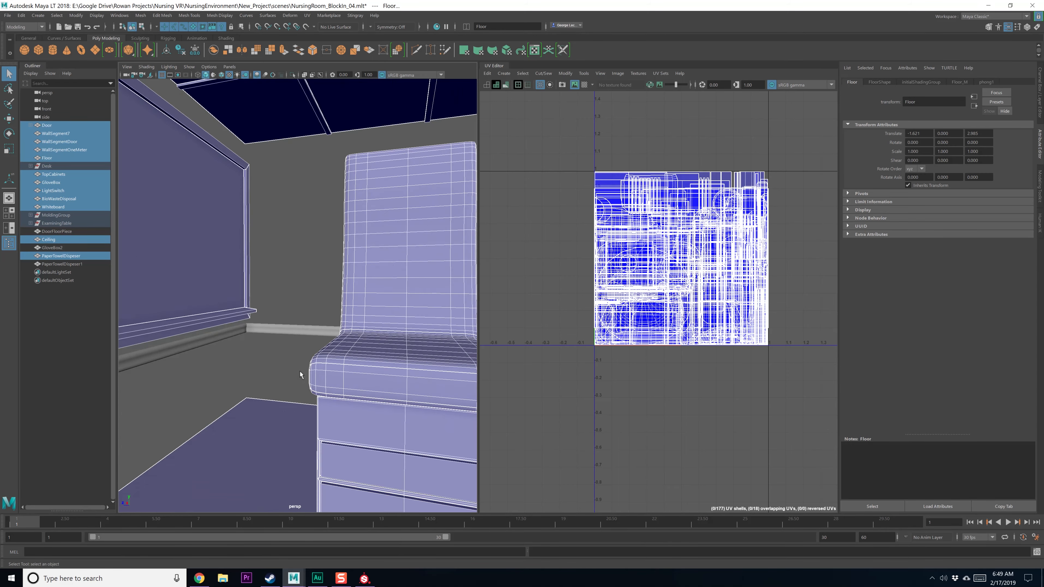
{"action": "scroll", "coordinate": [300, 375], "scroll_direction": "down", "scroll_amount": 12}
{"action": "mouse_move", "coordinate": [362, 360]}
{"action": "left_mouse_down", "text": "alt"}
{"action": "mouse_move", "coordinate": [198, 358]}
{"action": "mouse_move", "coordinate": [407, 350]}
{"action": "mouse_move", "coordinate": [374, 361]}
{"action": "mouse_move", "coordinate": [332, 341]}
{"action": "mouse_move", "coordinate": [358, 343]}
{"action": "left_mouse_up", "text": "alt"}
{"action": "scroll", "coordinate": [380, 343], "scroll_direction": "up", "scroll_amount": 8}
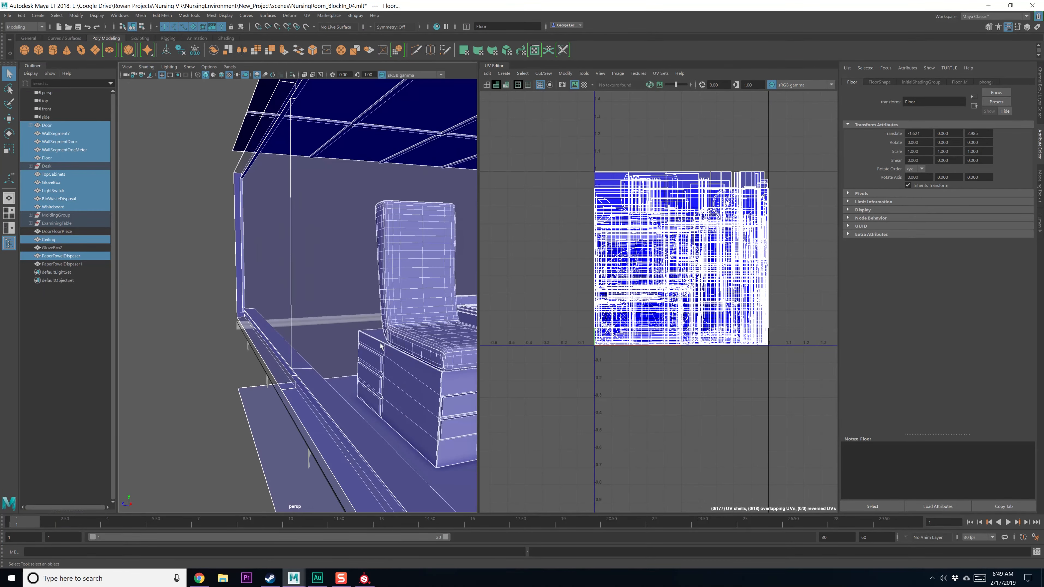
{"action": "scroll", "coordinate": [380, 347], "scroll_direction": "down", "scroll_amount": 8}
Save the scene and export the selected room objects as FBX, replacing Room_01.fbx
{"action": "key", "text": "ctrl+s"}
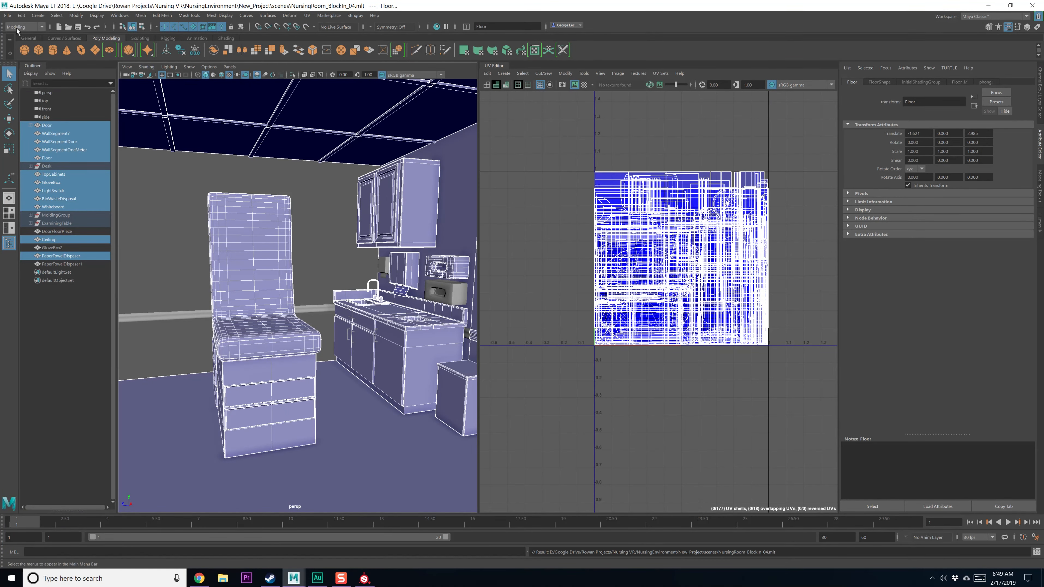
{"action": "left_click", "coordinate": [7, 16]}
{"action": "left_click", "coordinate": [36, 114]}
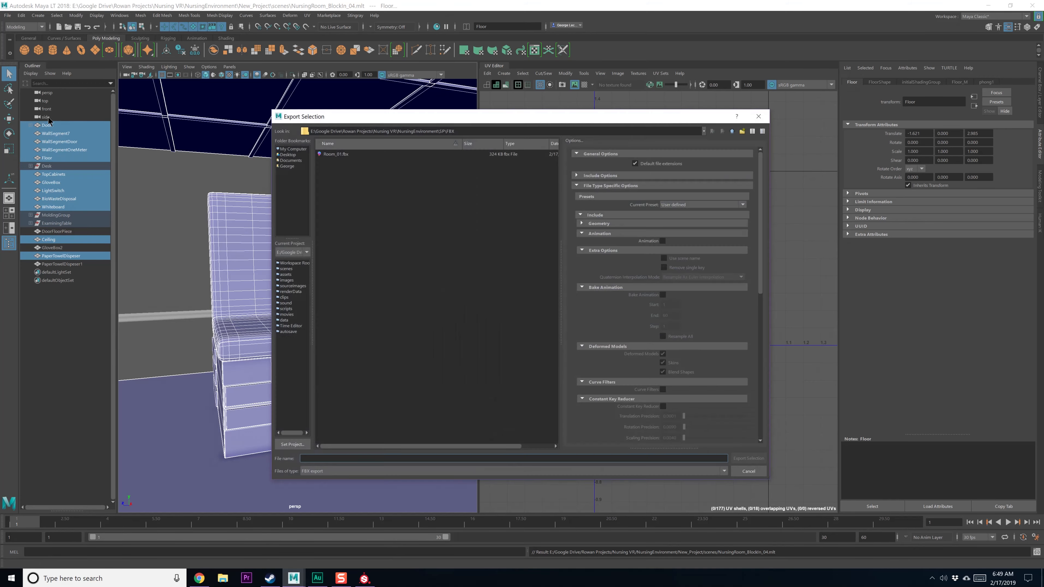
{"action": "double_click", "coordinate": [360, 155]}
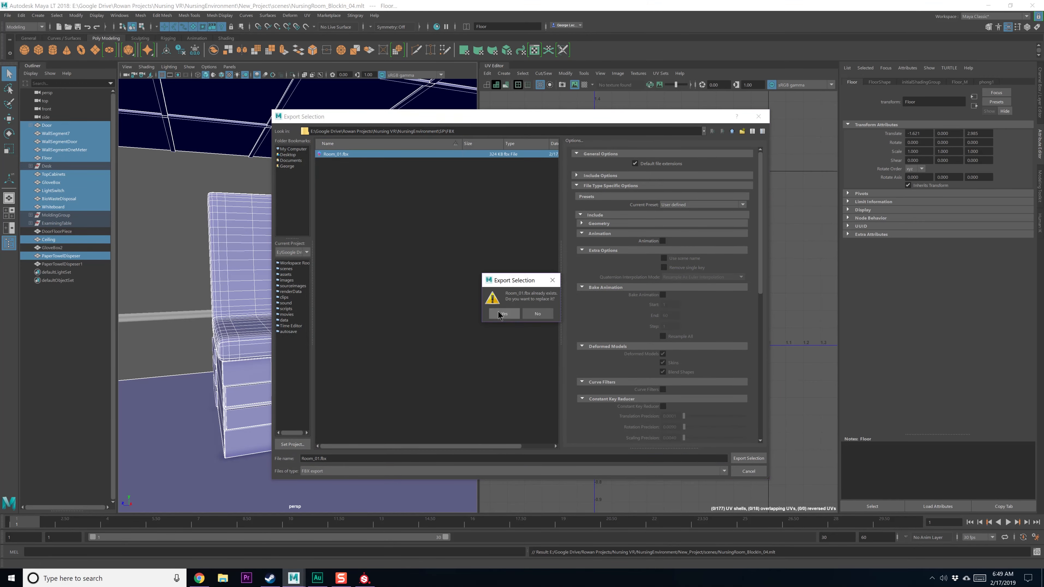
{"action": "left_click", "coordinate": [500, 314]}
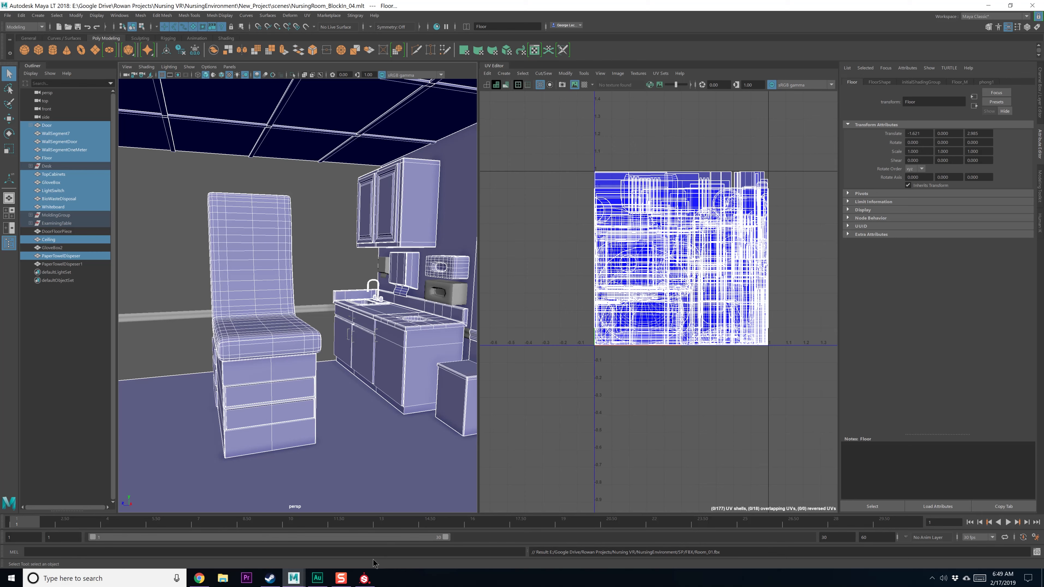